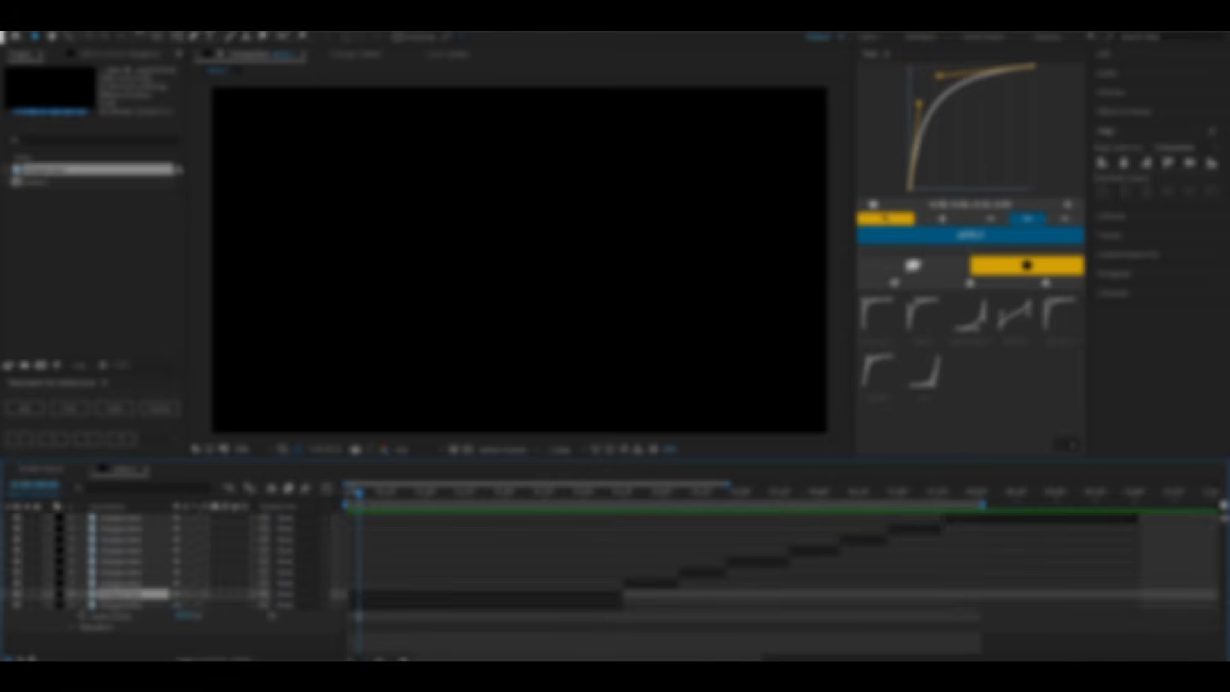
Mute the eight upper d1zqpe.mov clip layers and extend the bottom audio layer to the full clip length
left_click(121, 605)
left_click(121, 594)
left_click(121, 518, "shift")
left_click(18, 578)
left_click(8, 578)
left_click(527, 634)
left_click_drag(624, 605, 1137, 605)
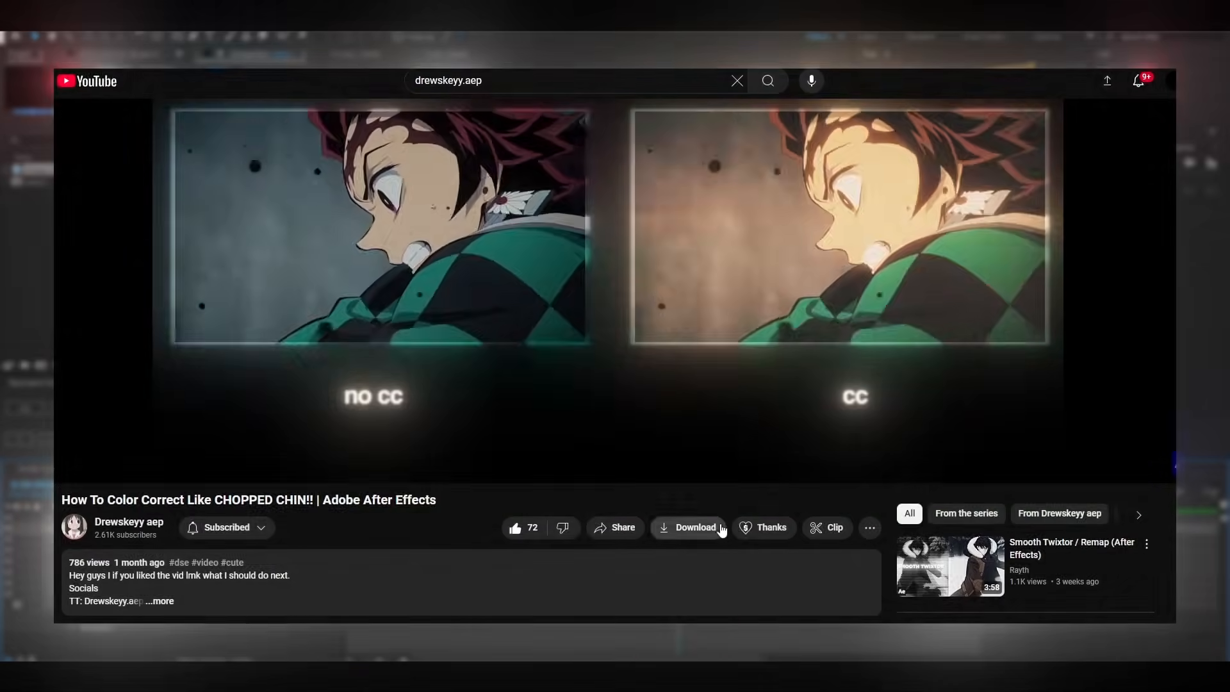
On YouTube, prepare a $500.00 Super Thanks for the colour correction video with the message "you tha goat"
left_click(771, 533)
left_click_drag(471, 402, 759, 404)
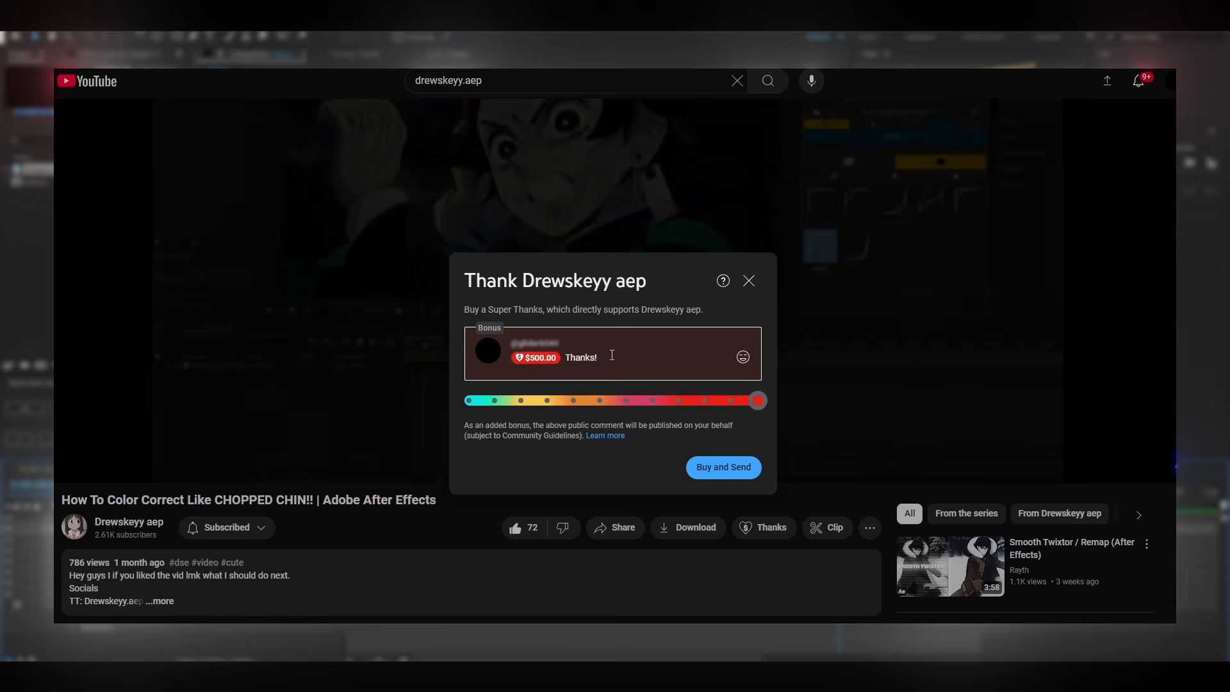
left_click_drag(607, 356, 519, 356)
type("you tha goat")
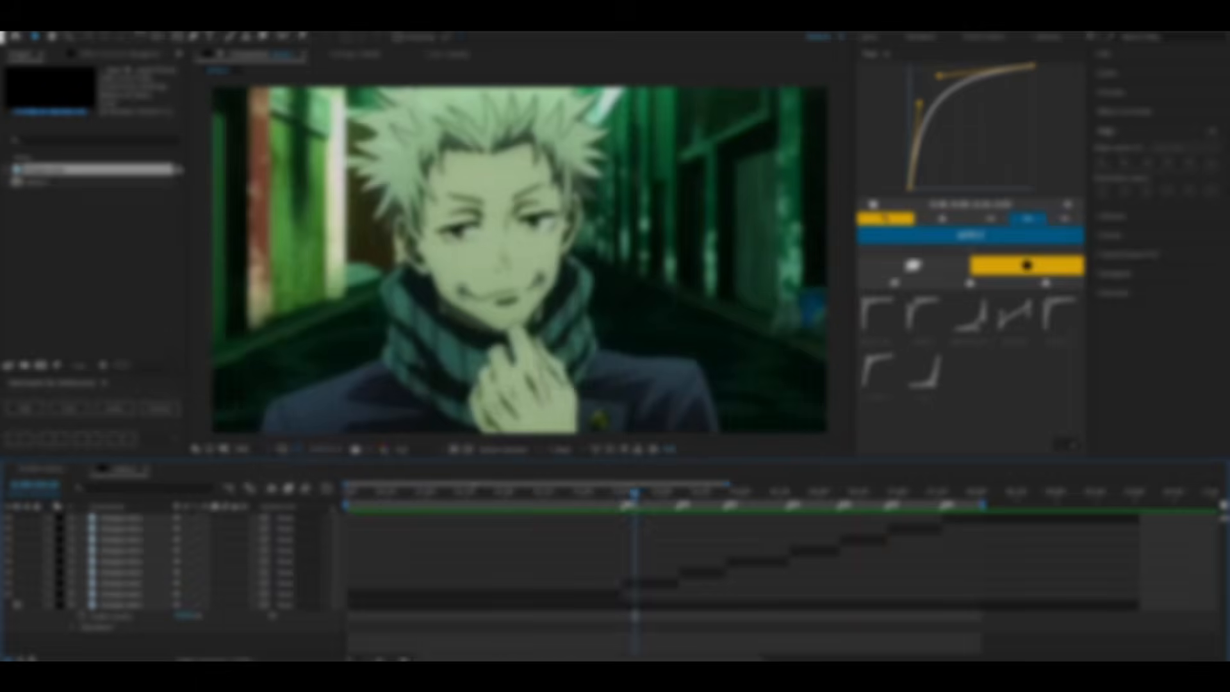
Add an adjustment layer above the clip starting at marker 1, split it at 0:00:03:10 and delete the earlier part
key("space")
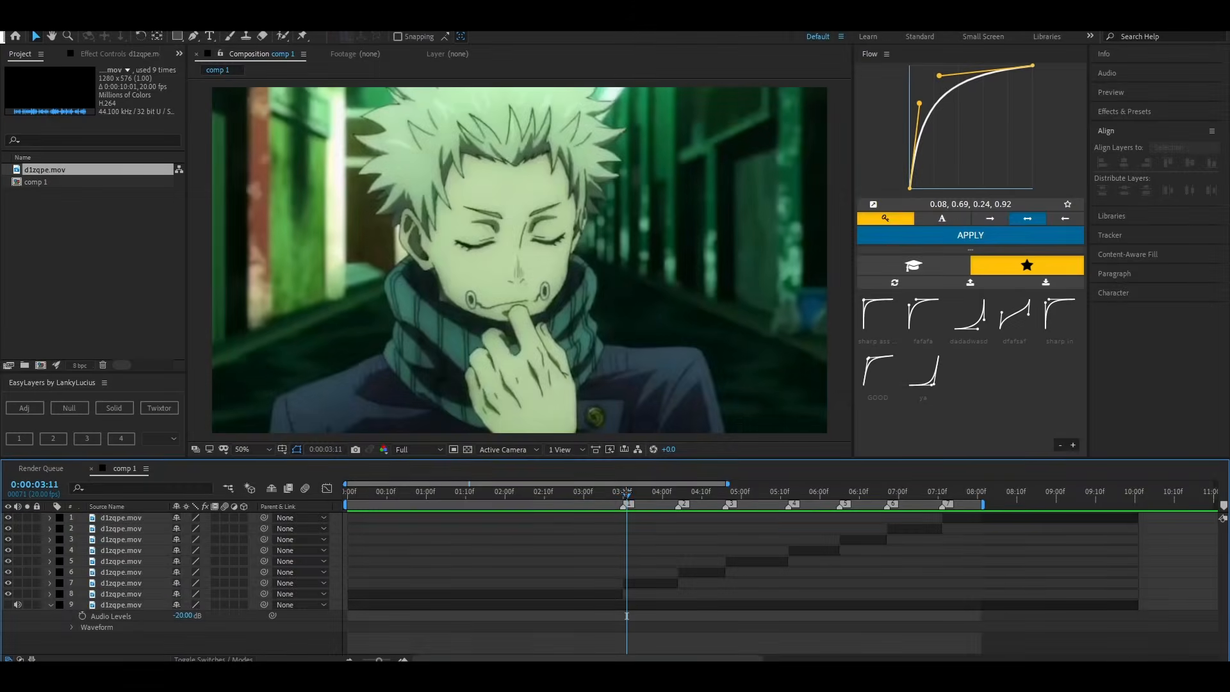
left_click(647, 584)
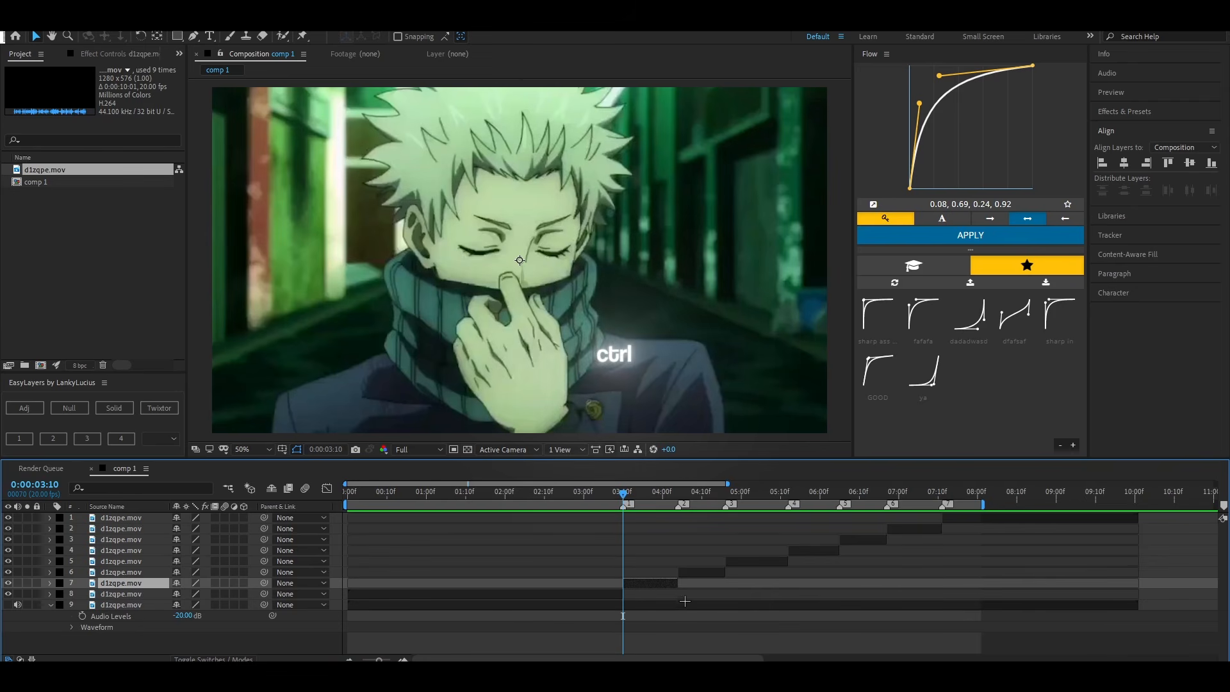
key("ctrl+alt+y")
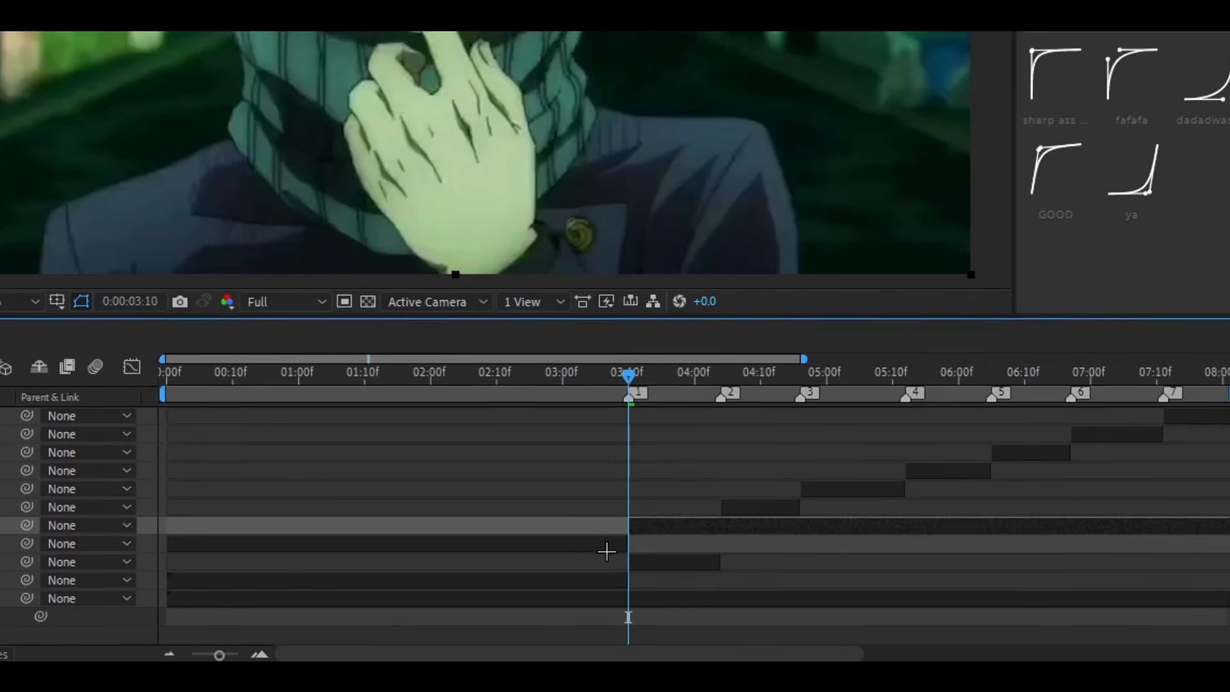
key("ctrl+shift+d")
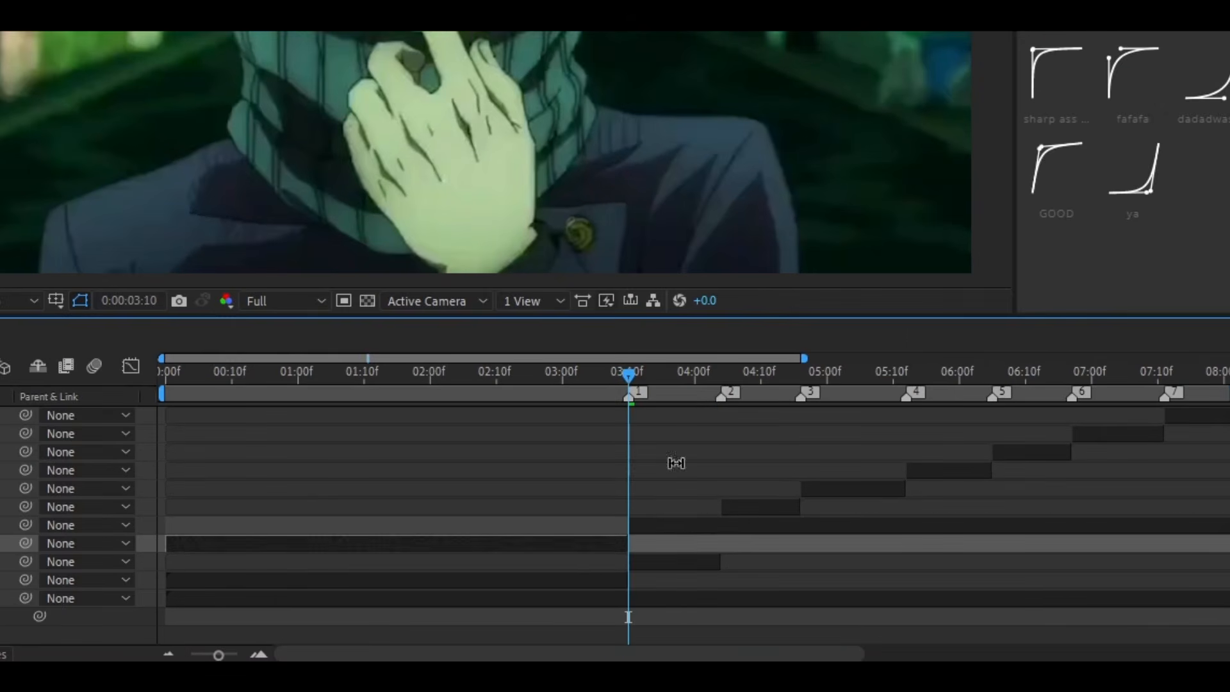
key("Delete")
Split the adjustment layer at marker 2 (0:00:04:04) and delete the part after it
key("space")
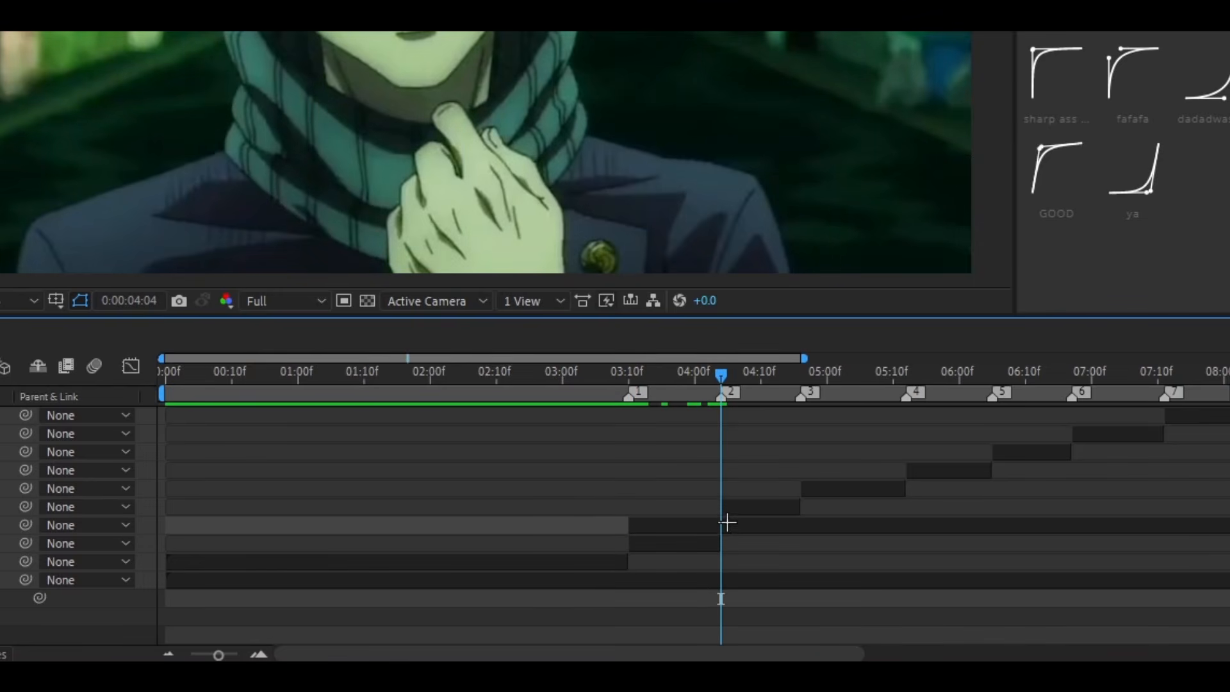
left_click(735, 529)
key("ctrl+shift+d")
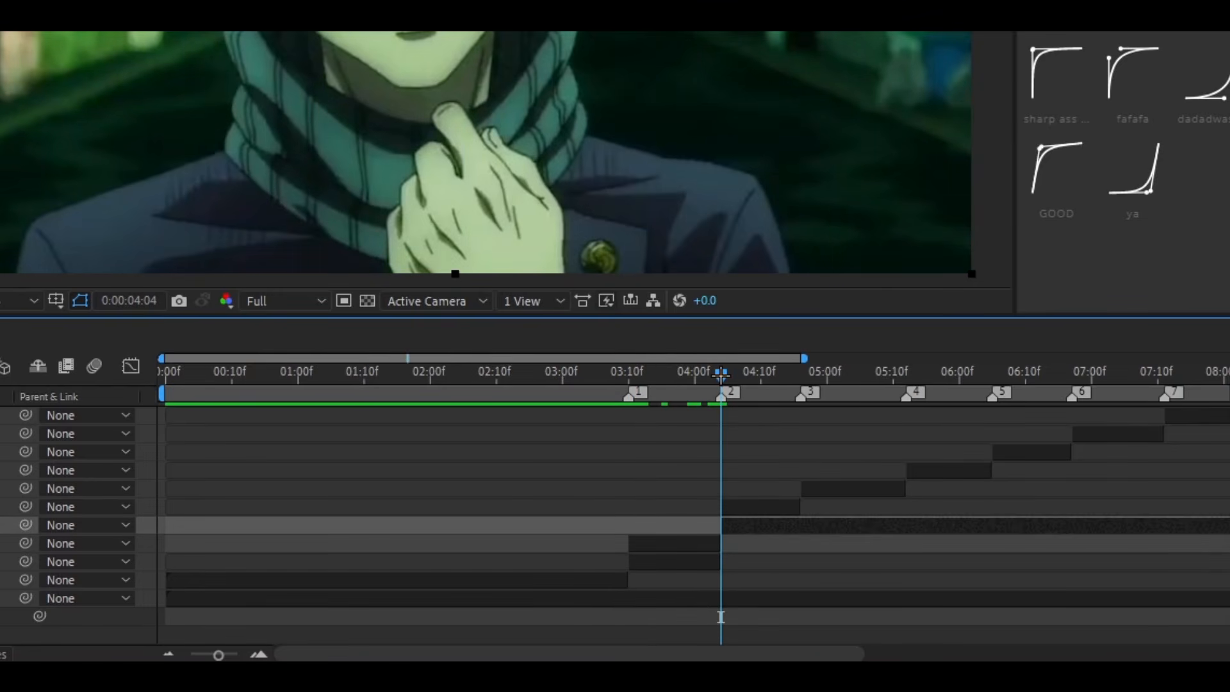
key("Delete")
Return to marker 1 at 0:00:03:10 and add the Transform effect to Adjustment Layer 1
left_click_drag(721, 376, 628, 454)
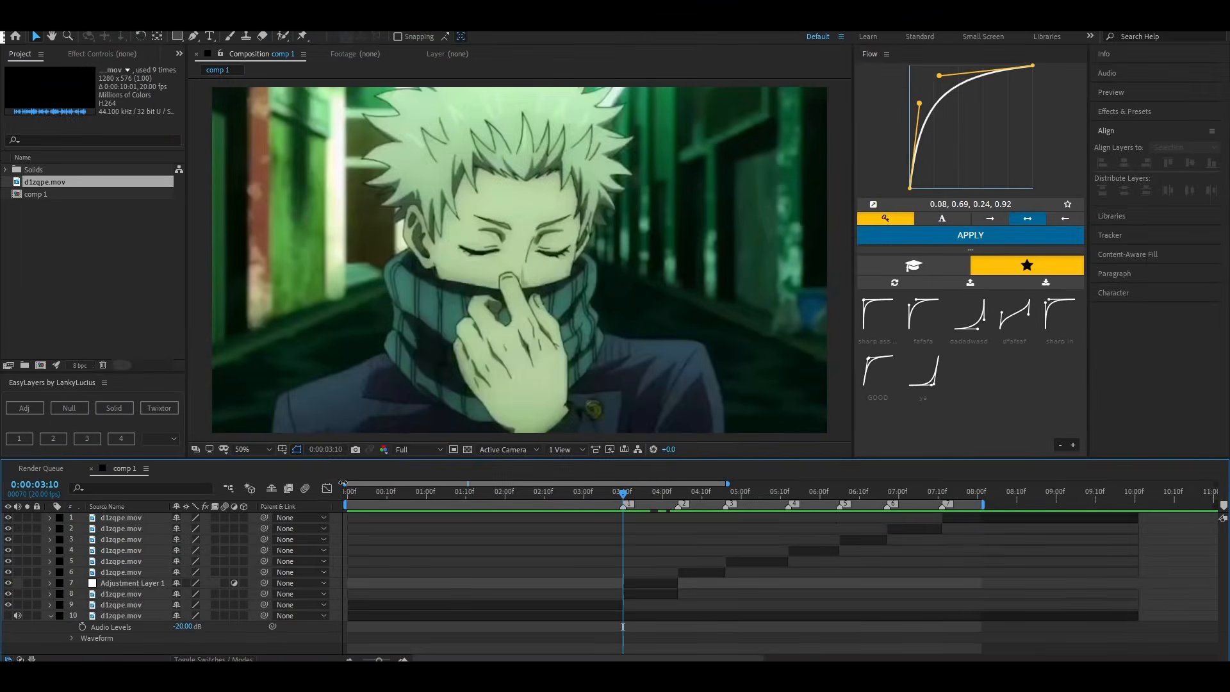
left_click_drag(345, 484, 435, 485)
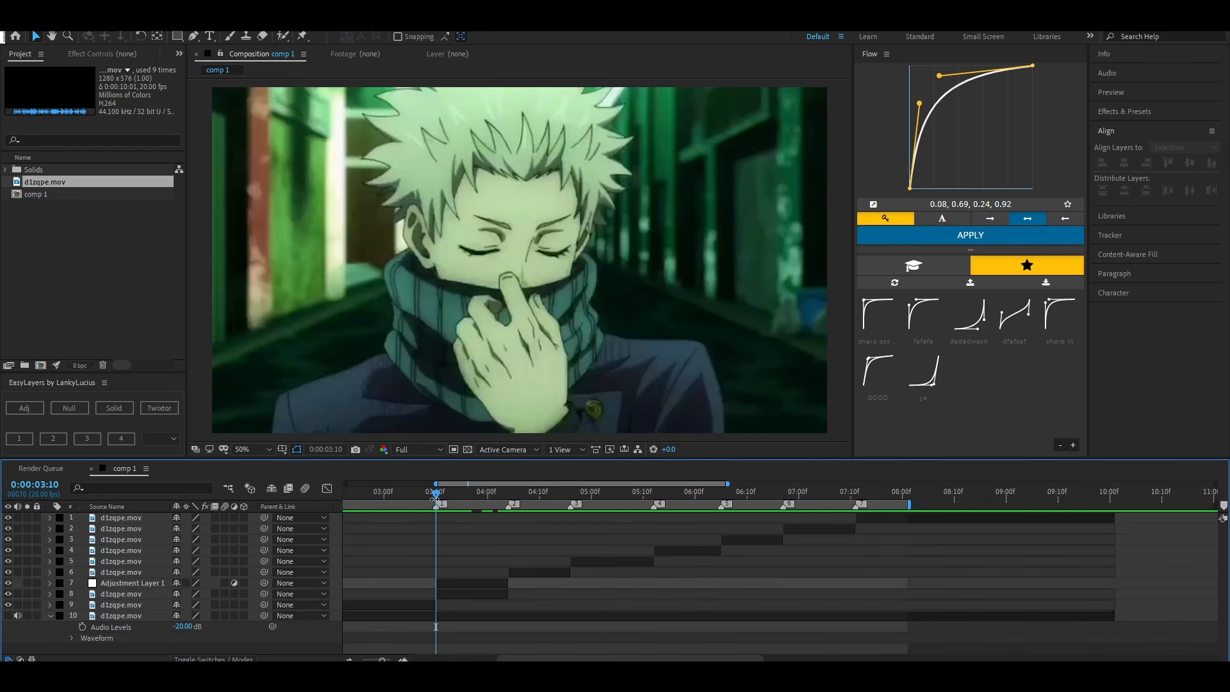
left_click(465, 582)
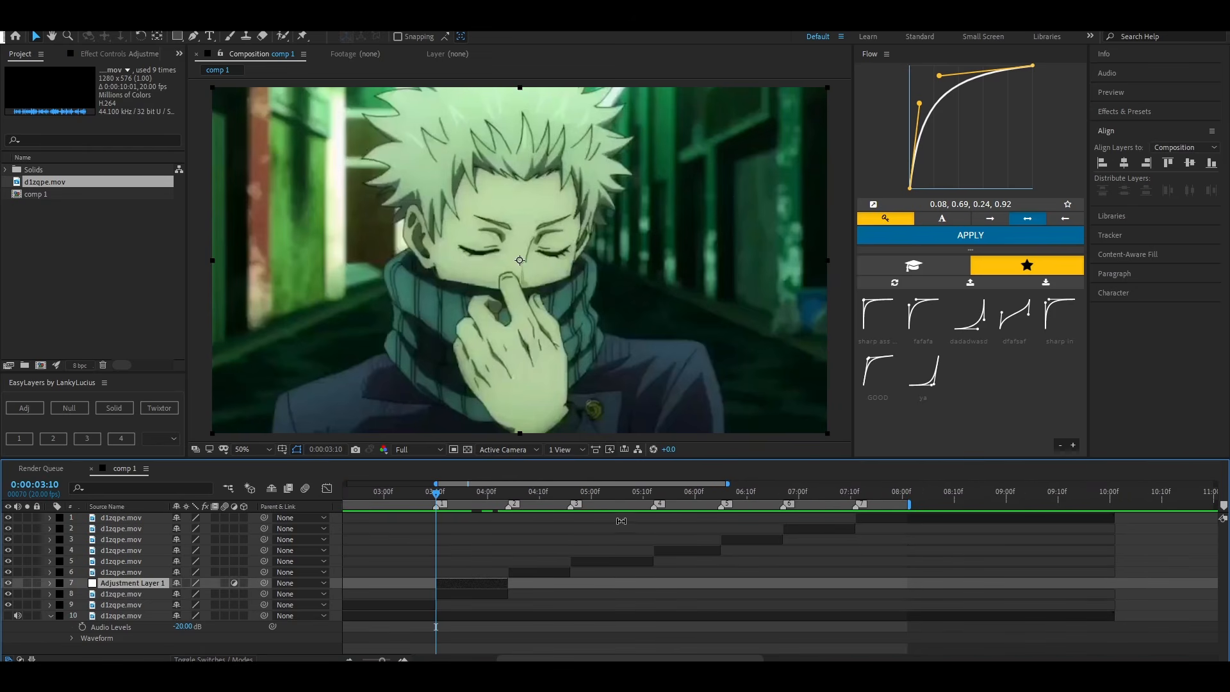
key("ctrl+space")
type("tr")
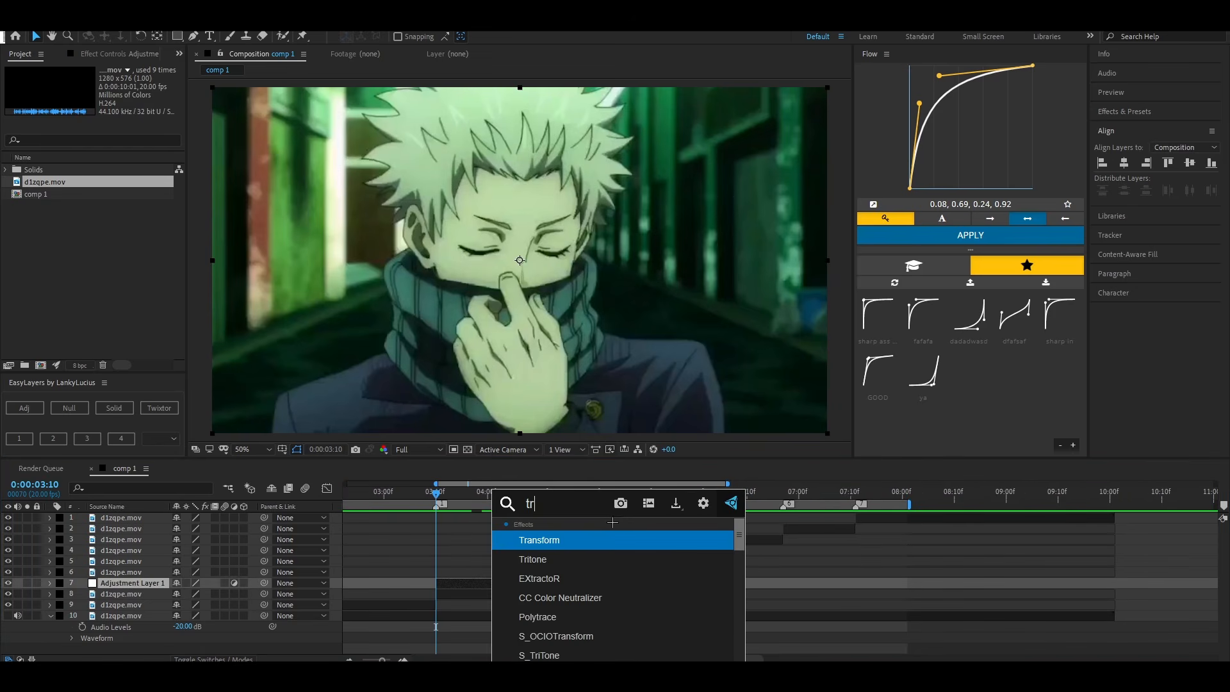
type("an")
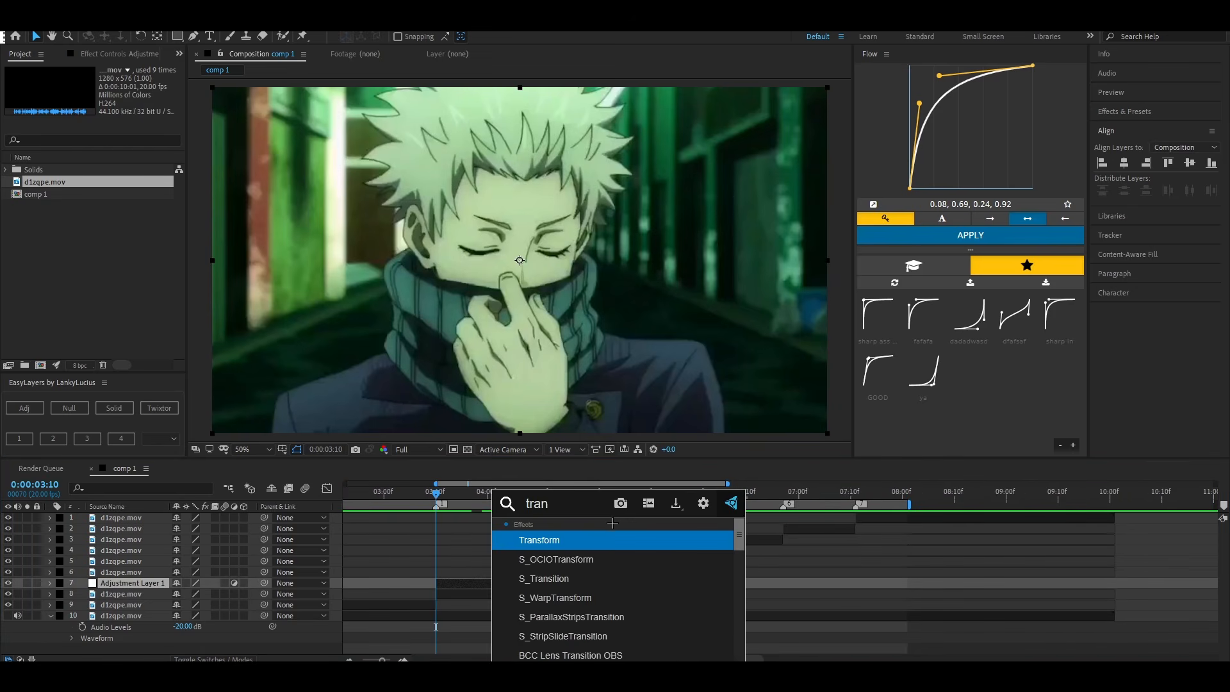
left_click(584, 539)
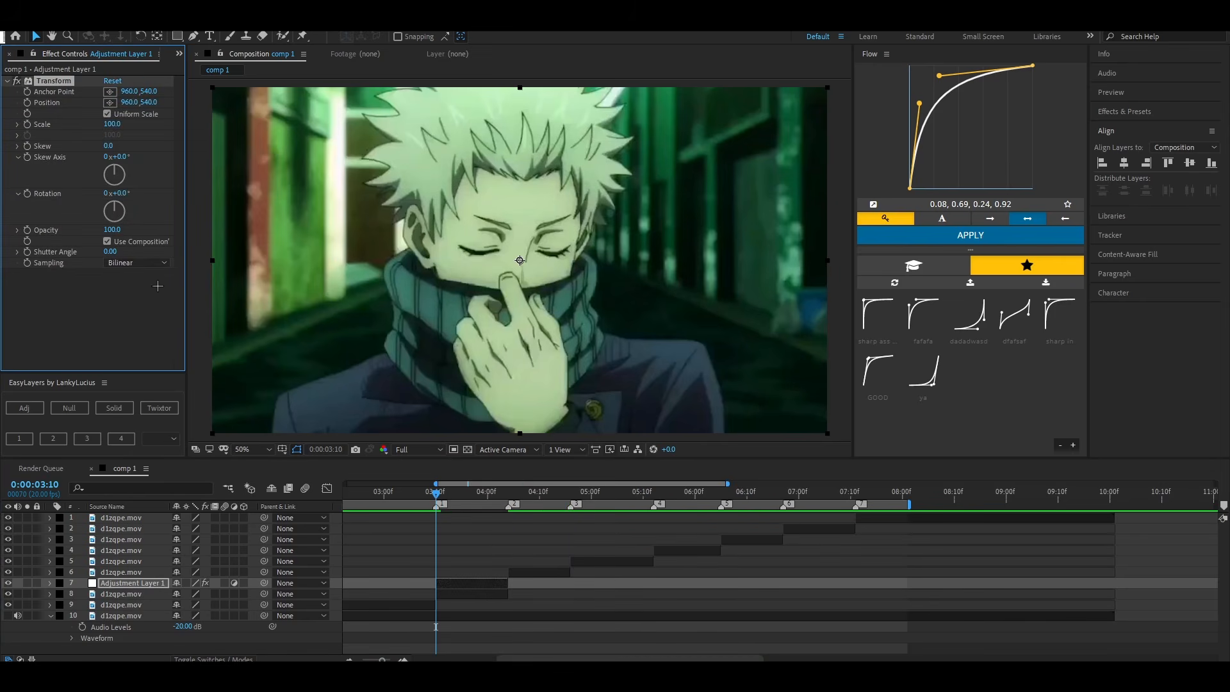
Keyframe the Transform Scale of Adjustment Layer 1 from 156 at 0:00:03:10 to 100 at 0:00:04:03
mouse_move(437, 495)
left_mouse_down()
mouse_move(446, 495)
mouse_move(436, 494)
left_mouse_up()
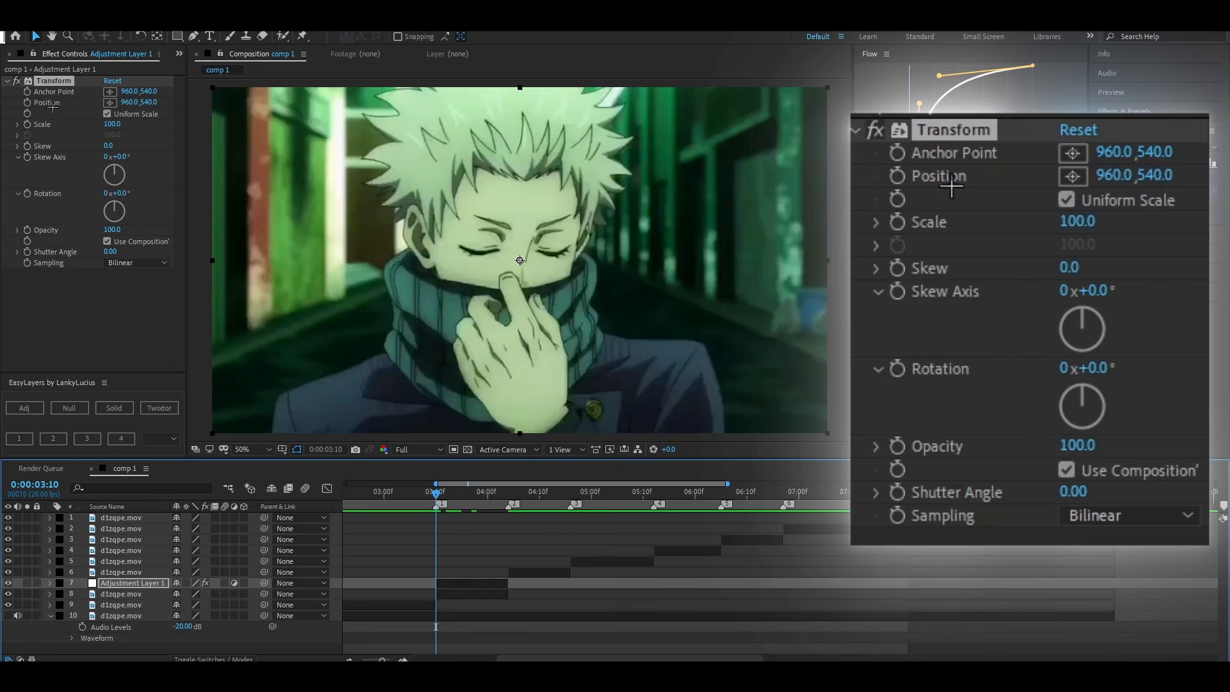
left_click(27, 124)
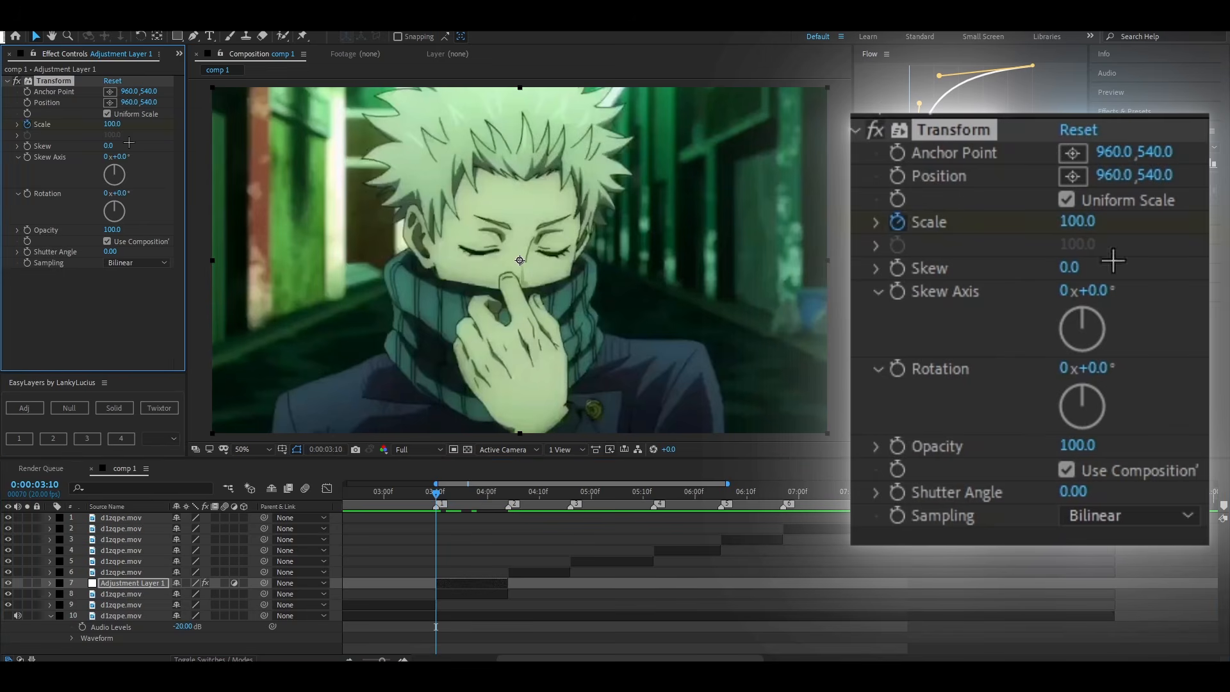
left_click_drag(112, 126, 152, 125)
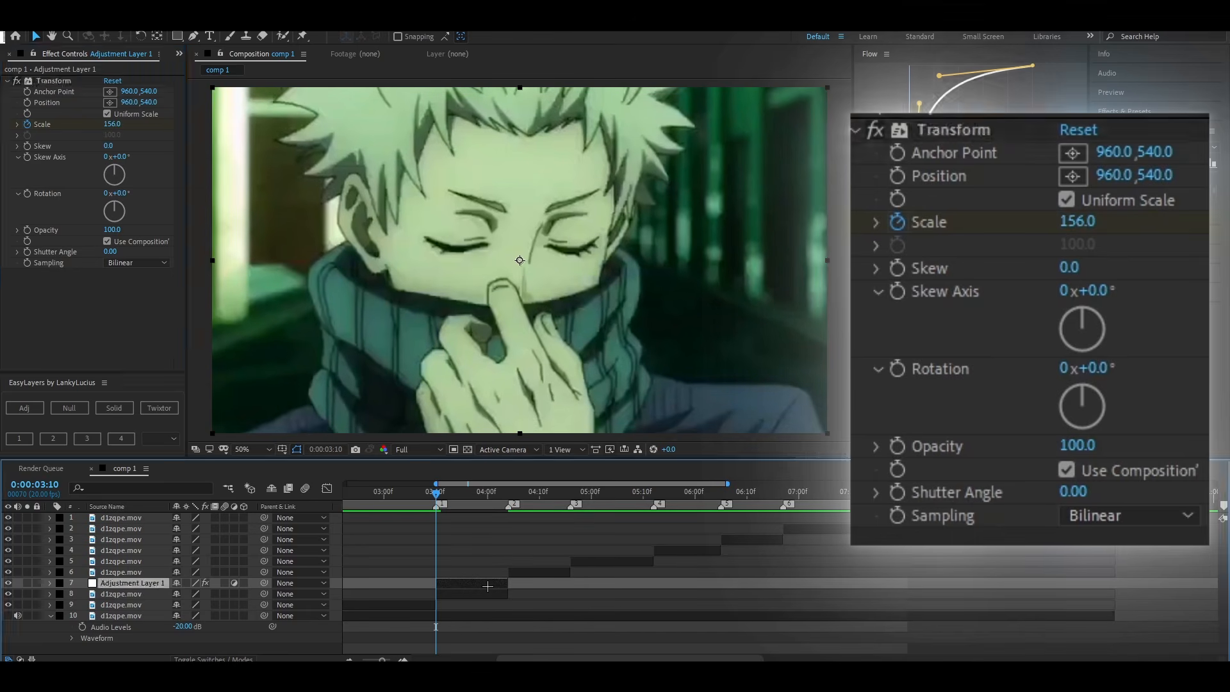
key("o")
left_click(113, 124)
type("1")
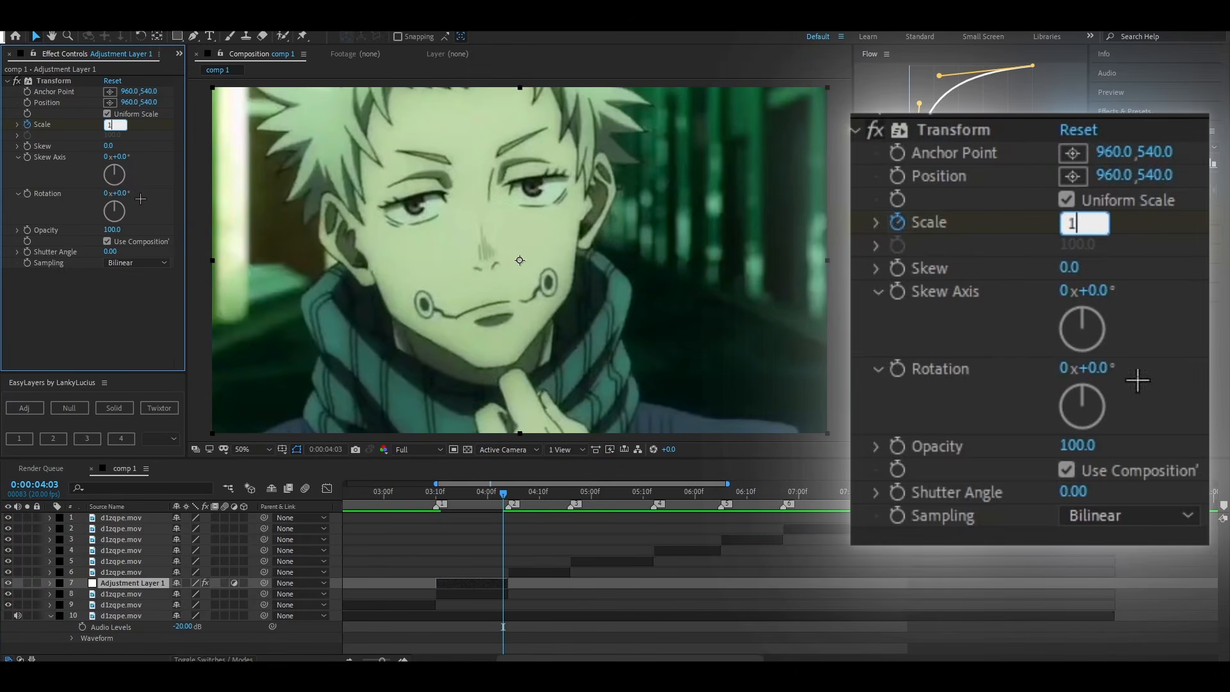
type("00")
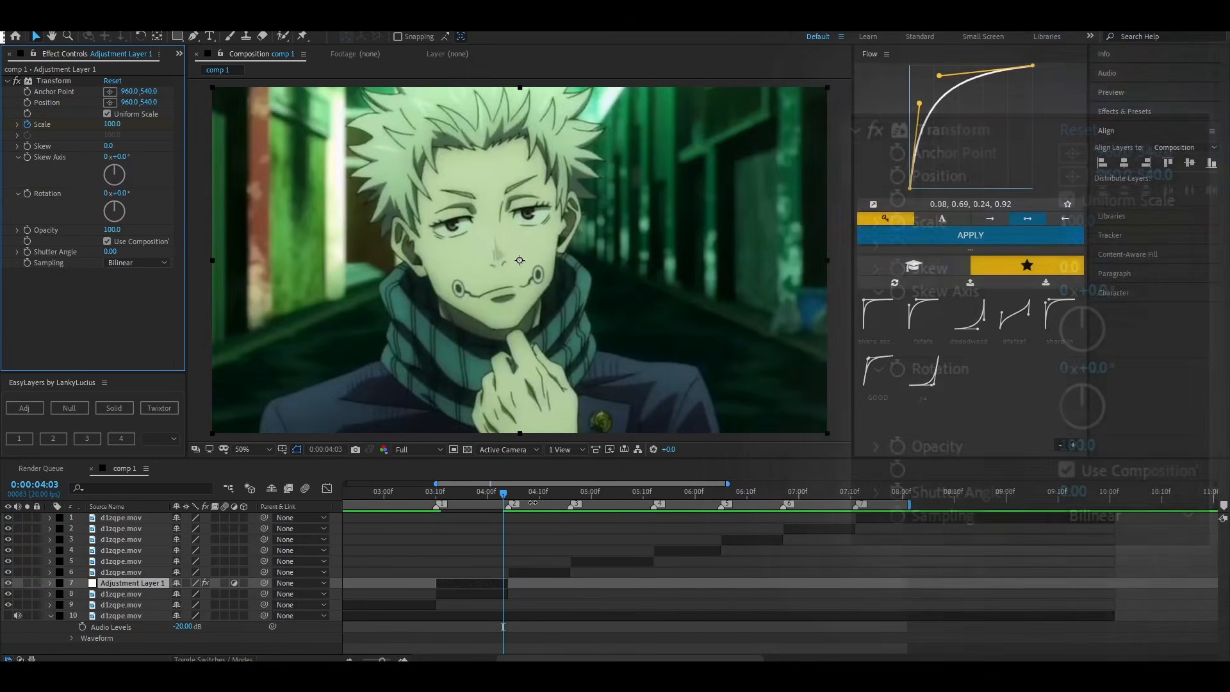
Select both Scale keyframes of Adjustment Layer 1 and apply Easy Ease to them
left_click_drag(523, 601, 405, 608)
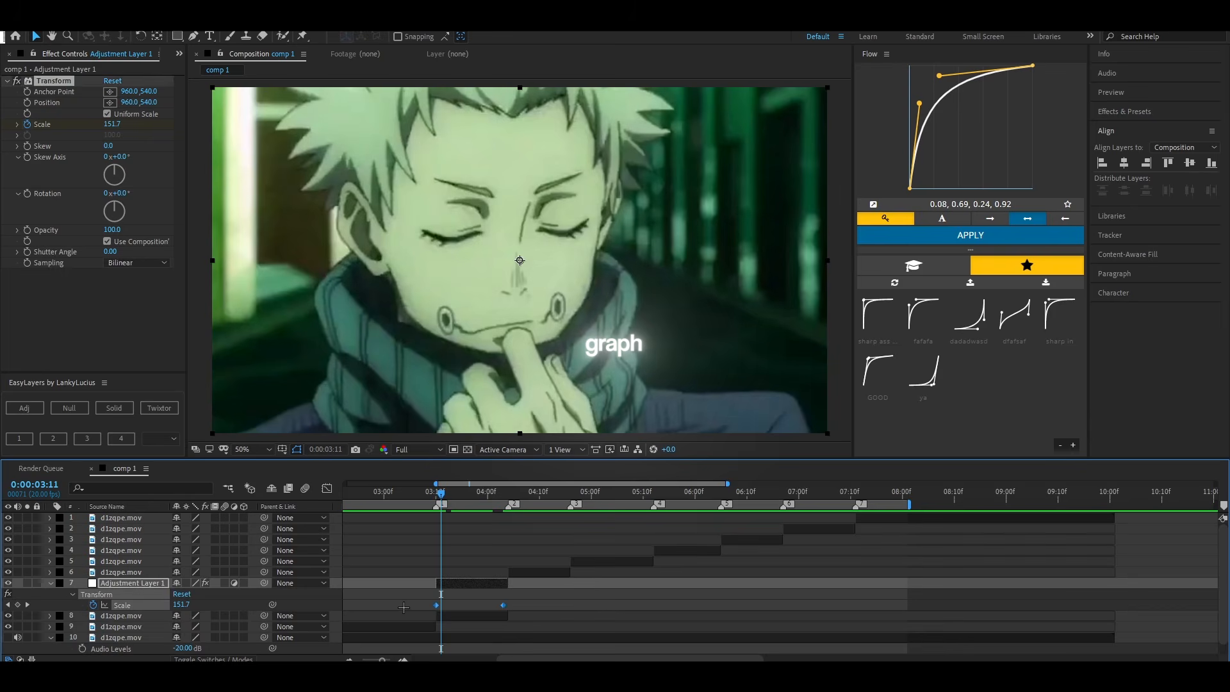
left_click(525, 608)
left_click(479, 584)
key("ctrl+c")
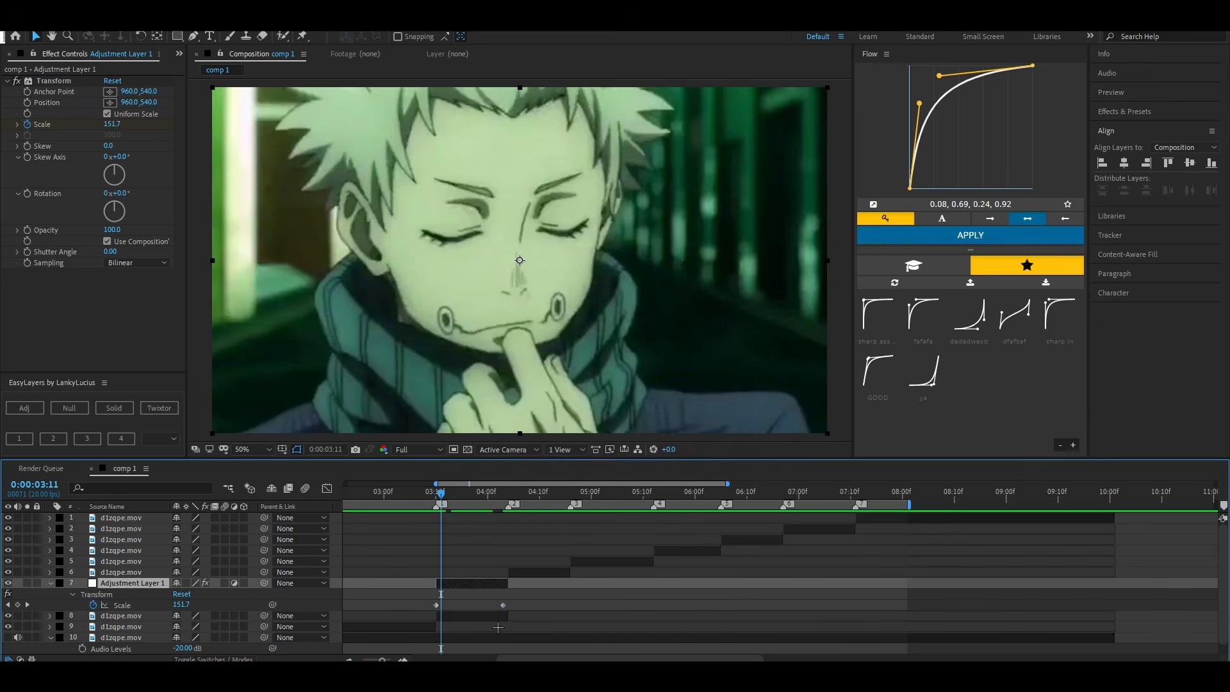
left_click_drag(535, 601, 412, 609)
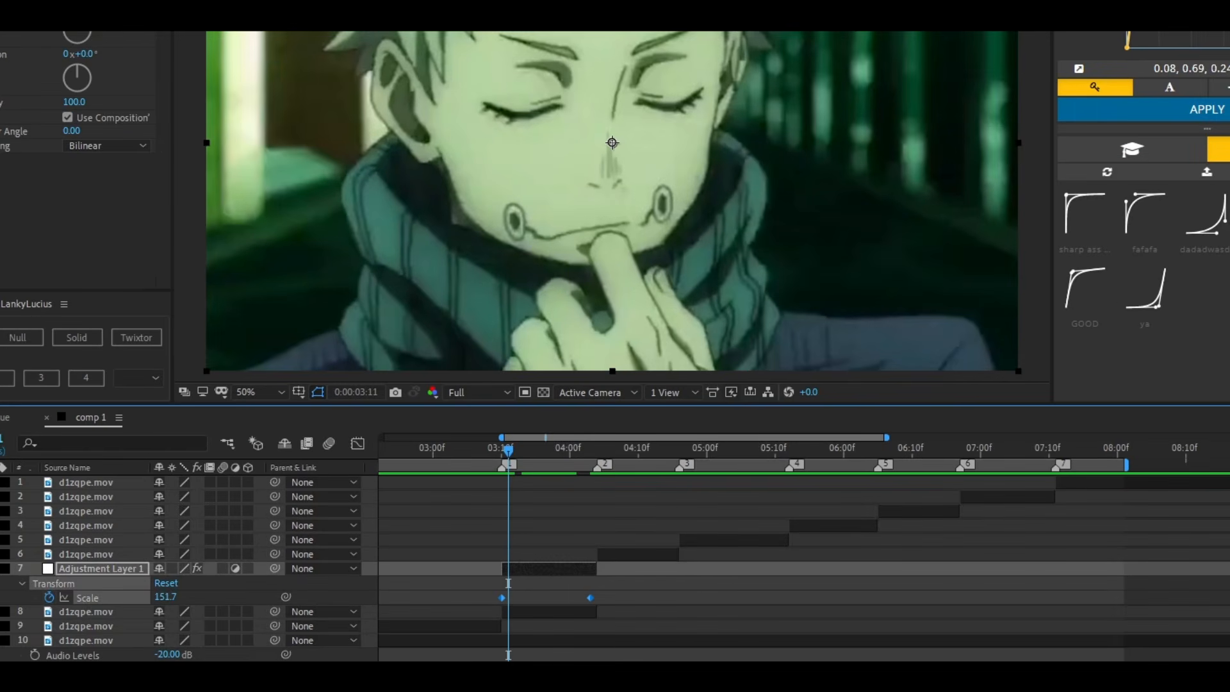
key("F9")
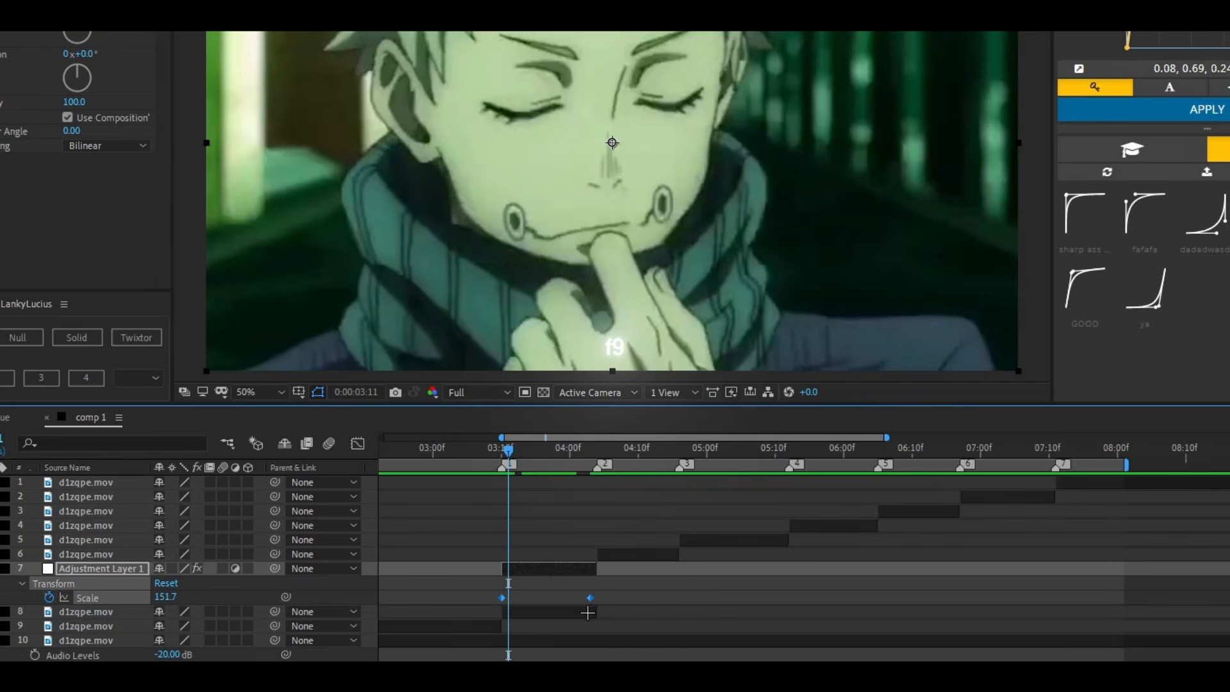
key("space")
left_click(591, 599, "ctrl")
mouse_move(590, 597)
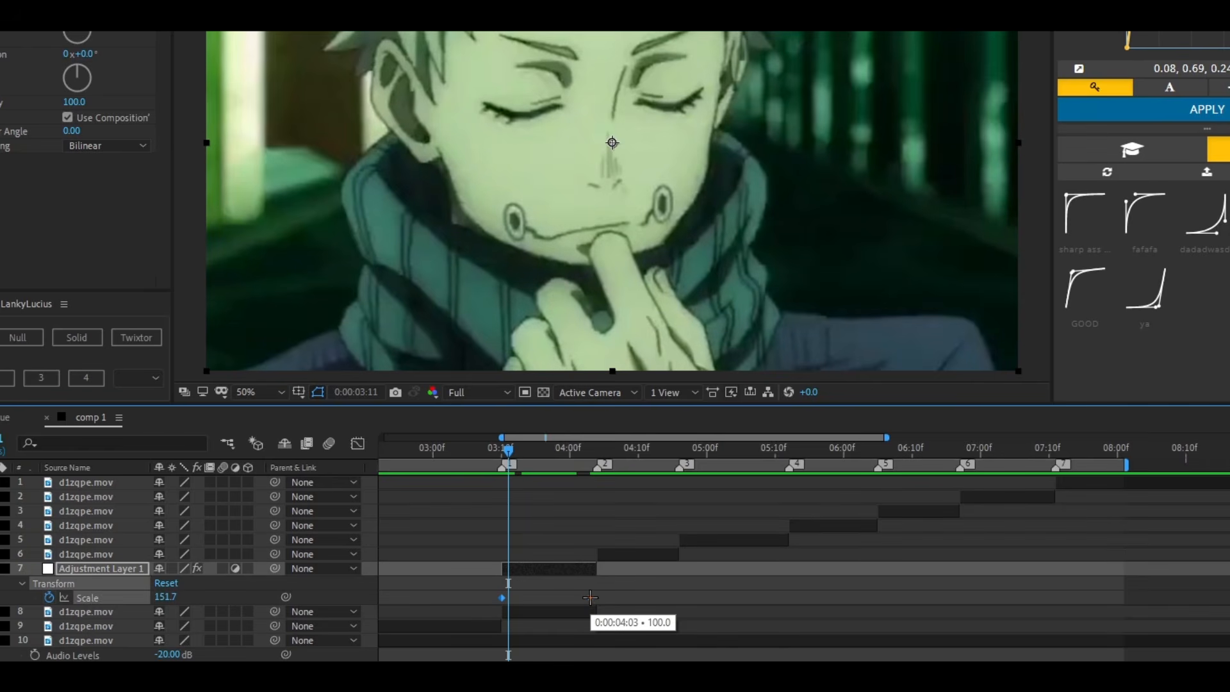
left_click_drag(643, 590, 451, 606)
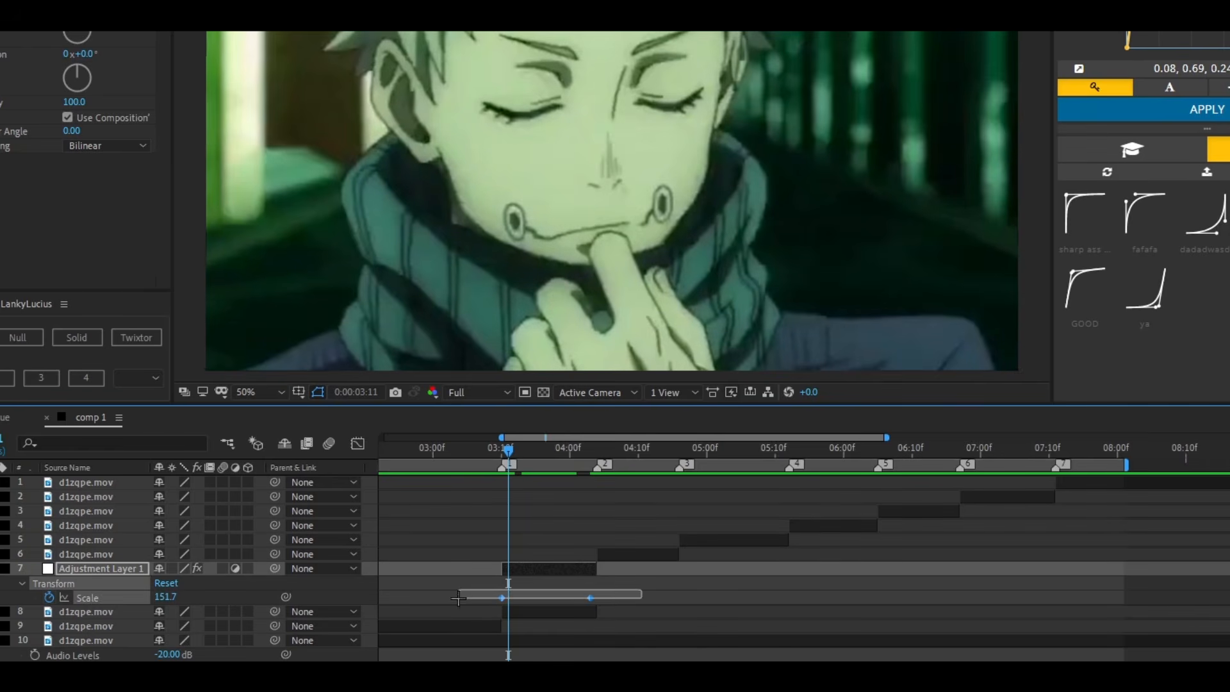
right_click(591, 598)
mouse_move(660, 584)
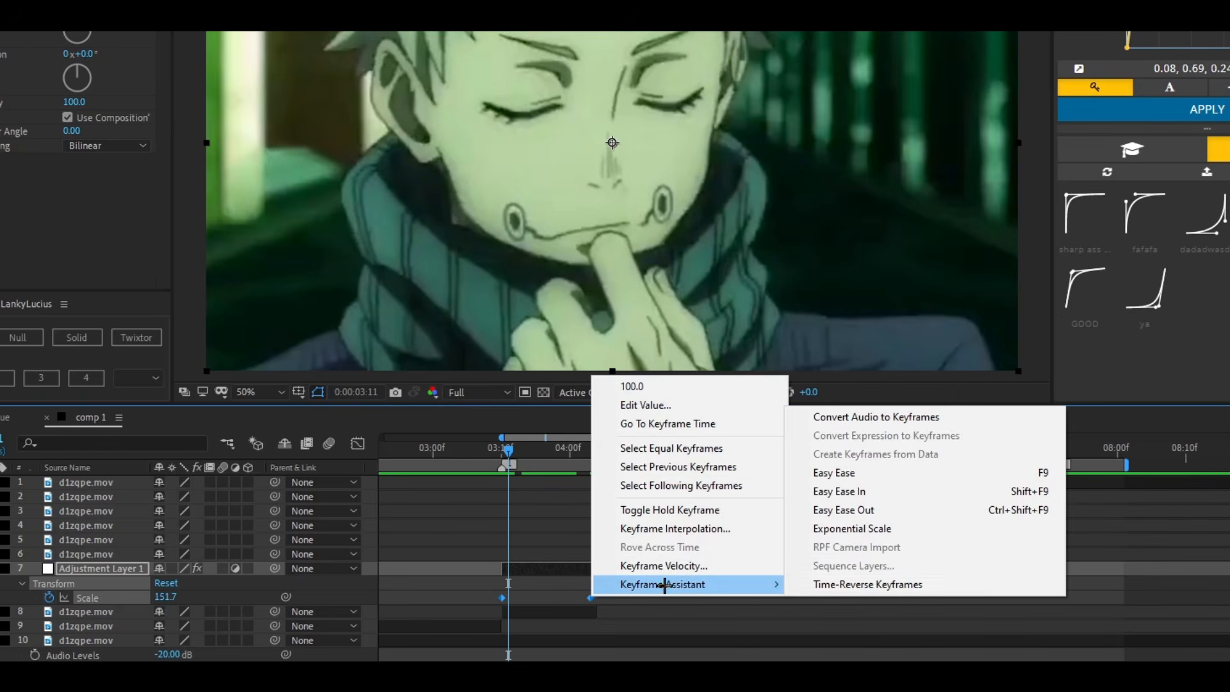
left_click(874, 477)
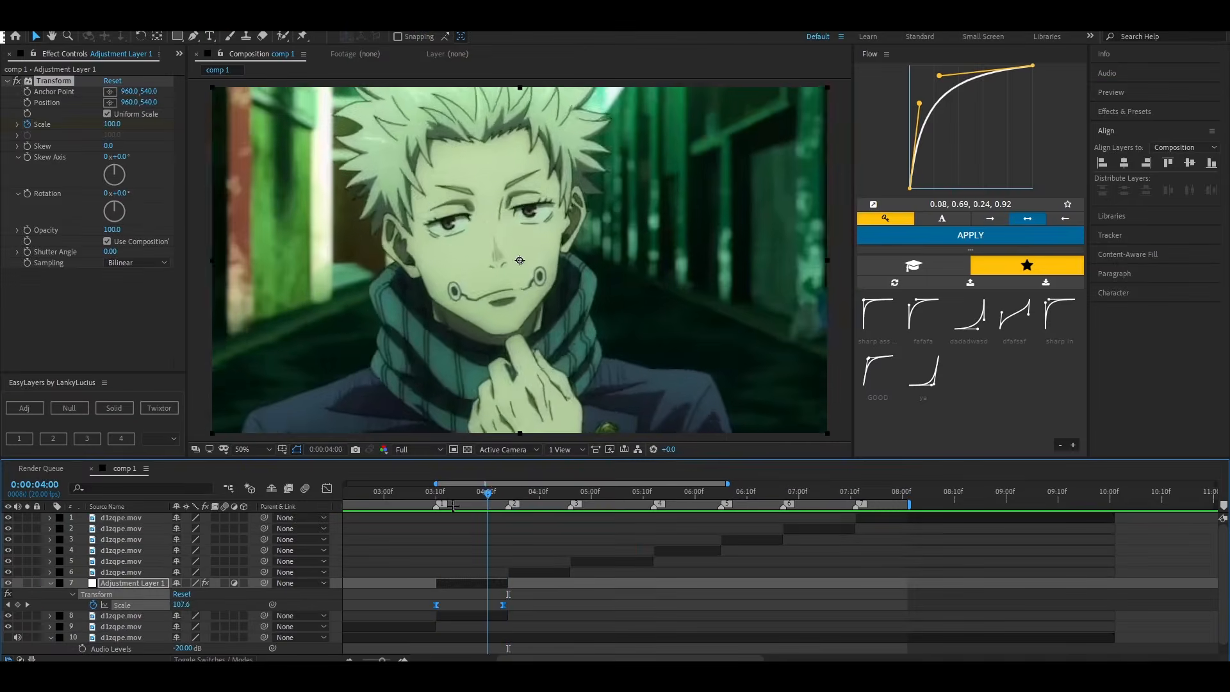
Shape the Flow curve to 0.05, 0.83, 0.18, 0.95, apply it to the Scale keyframes and preview the zoom
left_click_drag(921, 107, 935, 74)
left_click_drag(919, 94, 916, 90)
left_click(961, 241)
left_click(410, 493)
key("space")
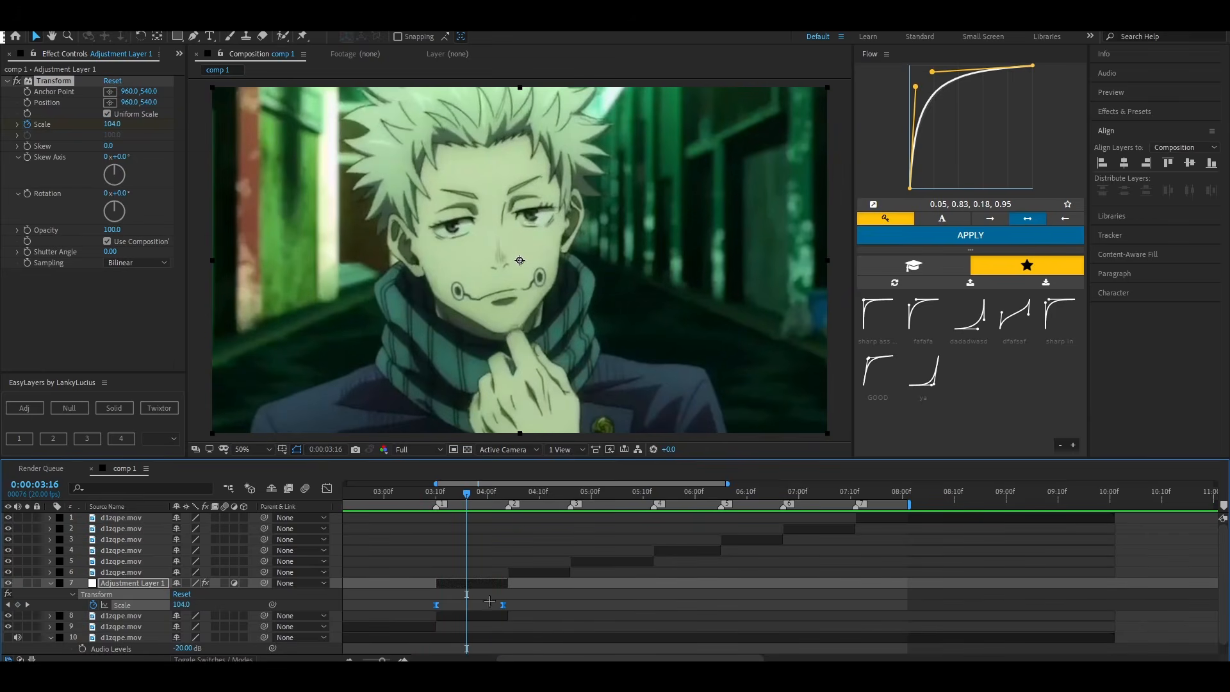
Examine the eased Scale curve of Adjustment Layer 1 in the Graph Editor
left_click(527, 602)
left_click_drag(532, 601, 384, 614)
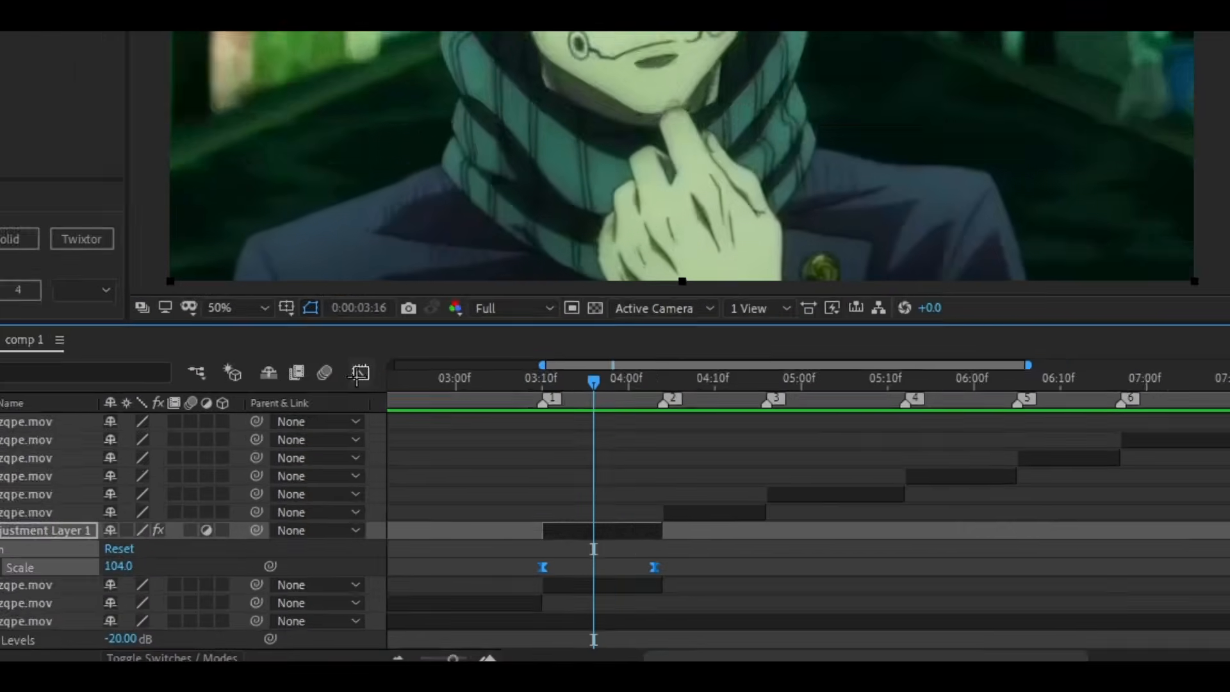
left_click(336, 460)
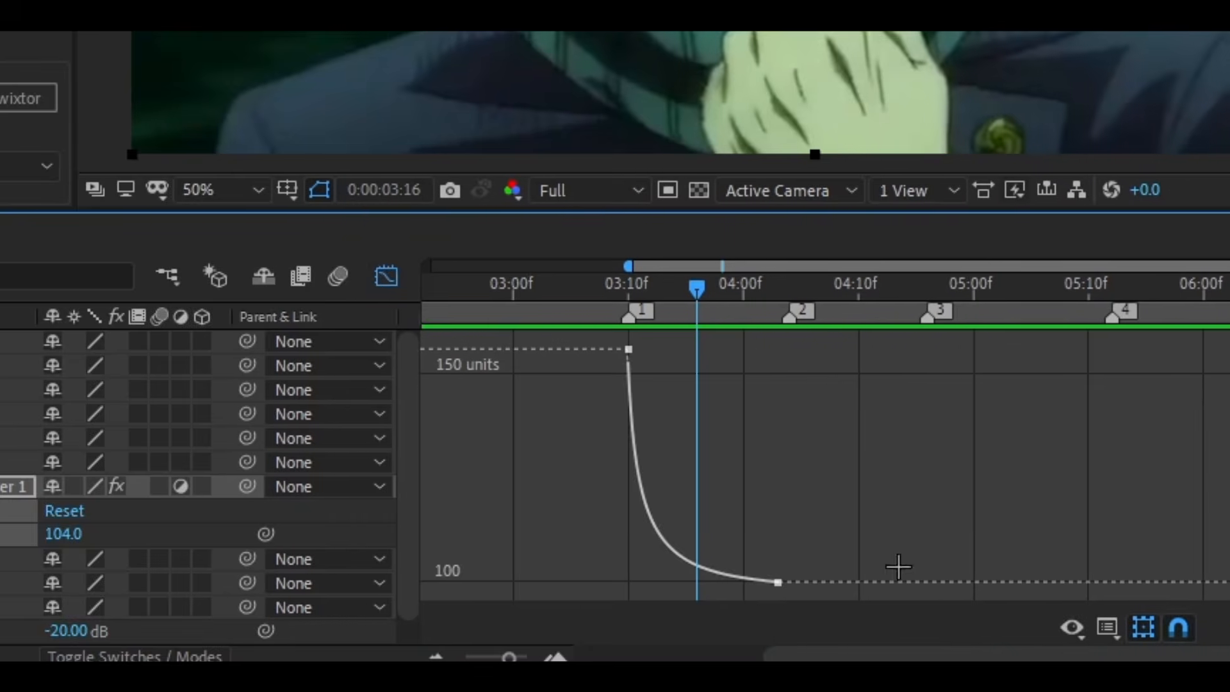
left_click(507, 351)
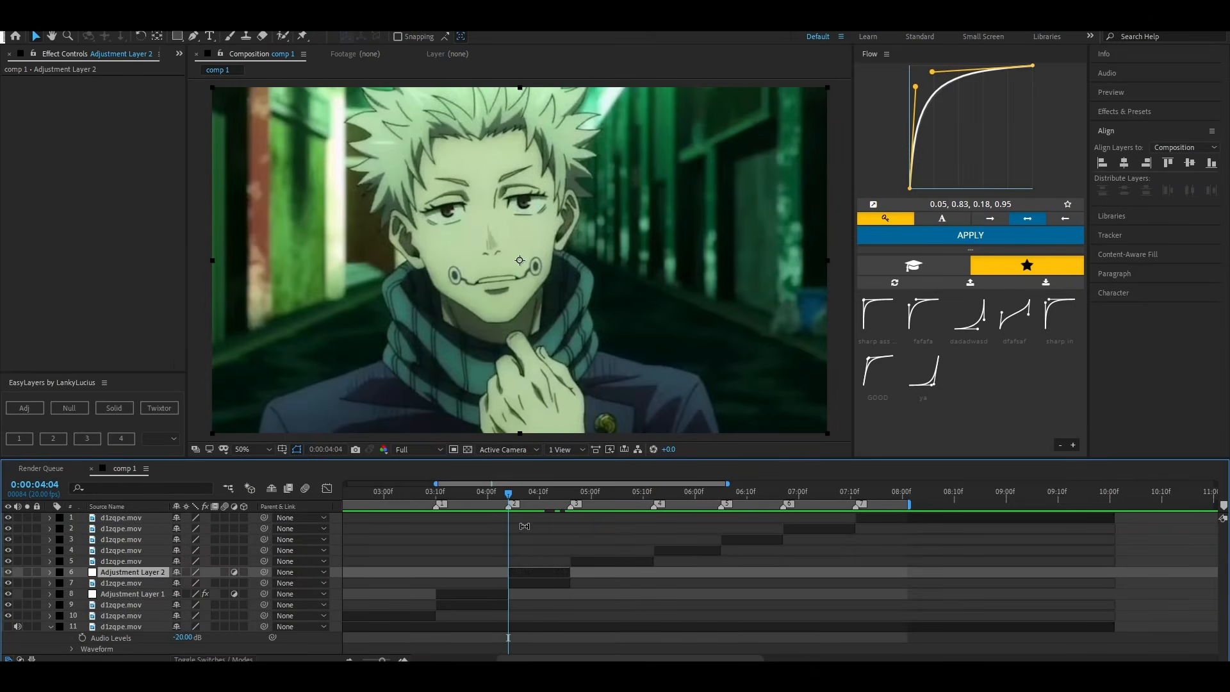
Add the Transform effect to Adjustment Layer 2 with a Scale keyframe of 100 at 0:00:04:04
key("ctrl+space")
type("transform")
key("Return")
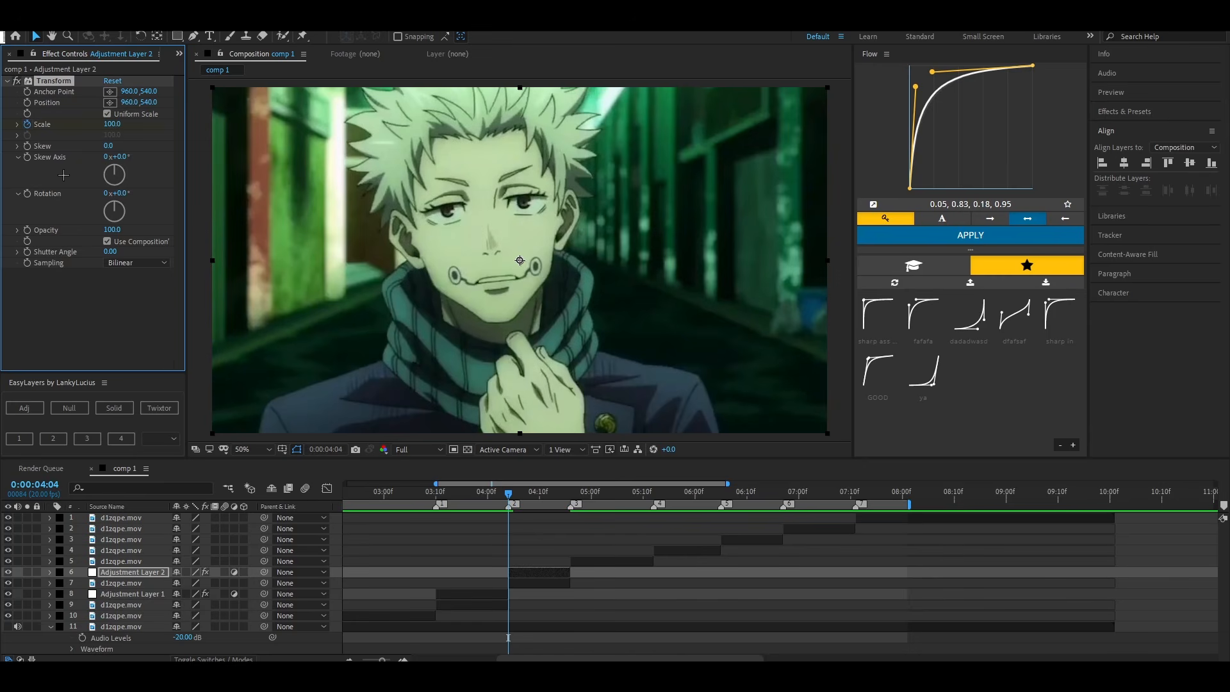
Set the Transform Scale of Adjustment Layer 2 to 120 at 0:00:04:15 and reveal its keyframes
key("space")
left_click_drag(112, 124, 129, 123)
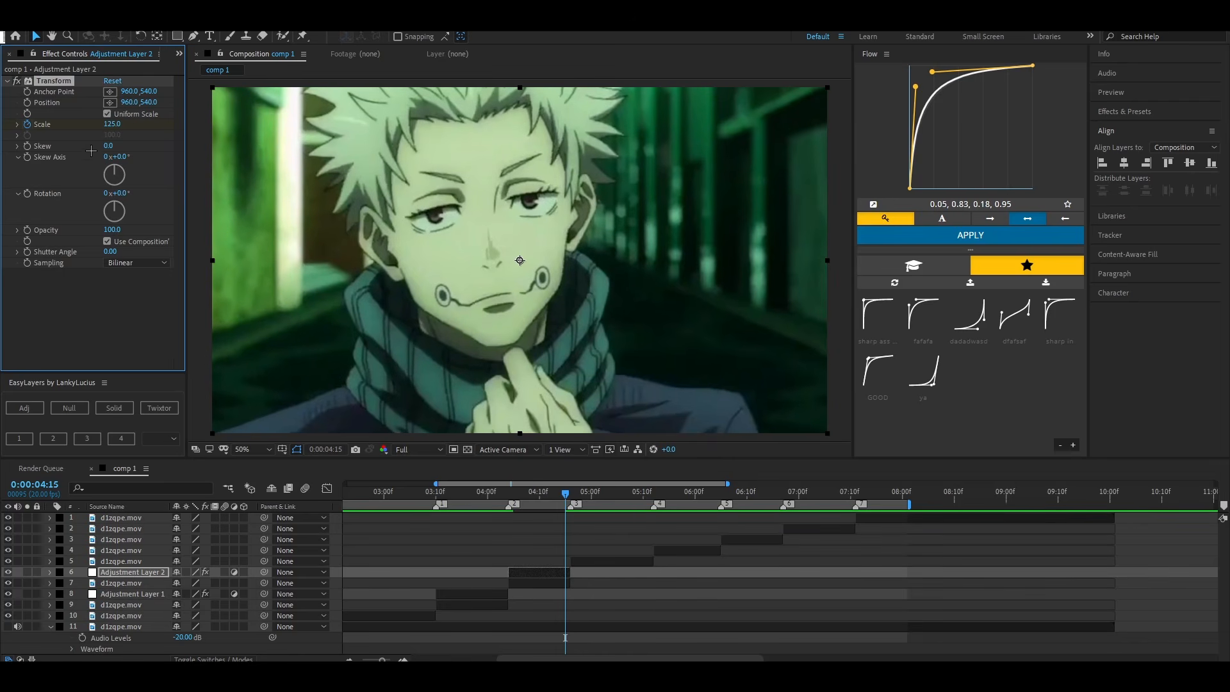
type("120")
key("Return")
key("u")
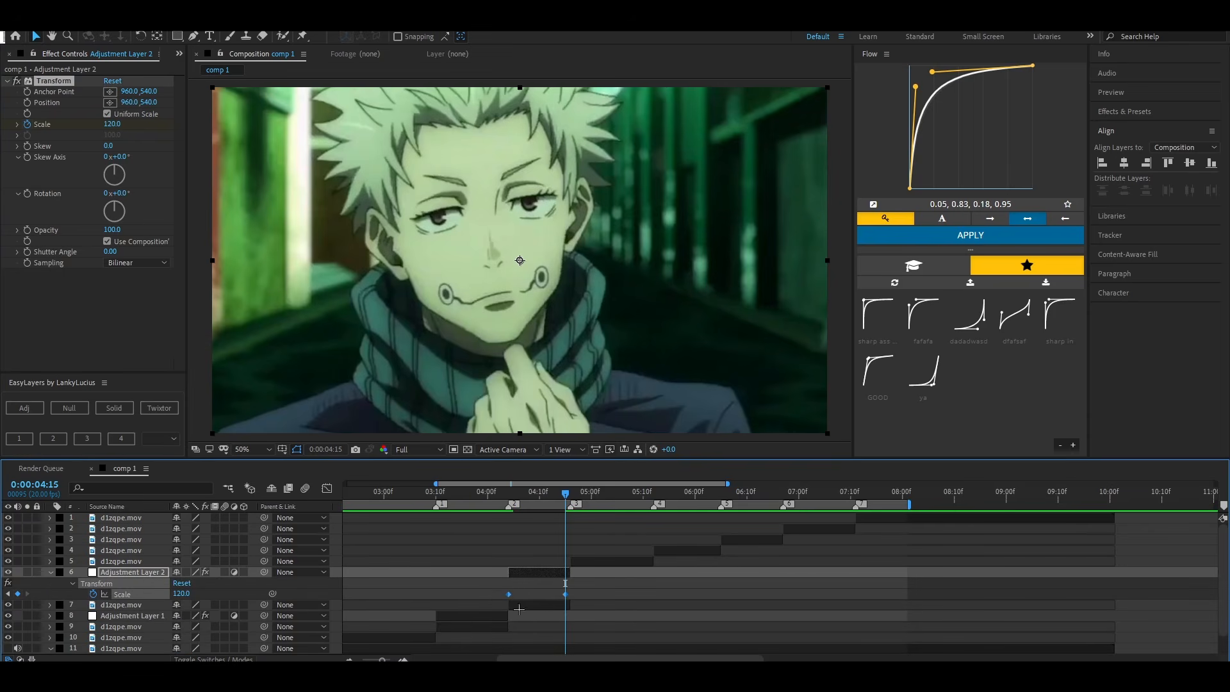
Shape the Flow curve to 0.05, 0.78, 0.21, 0.94, apply it to Adjustment Layer 2's Scale keyframes and collapse the layer
left_click_drag(916, 88, 919, 96)
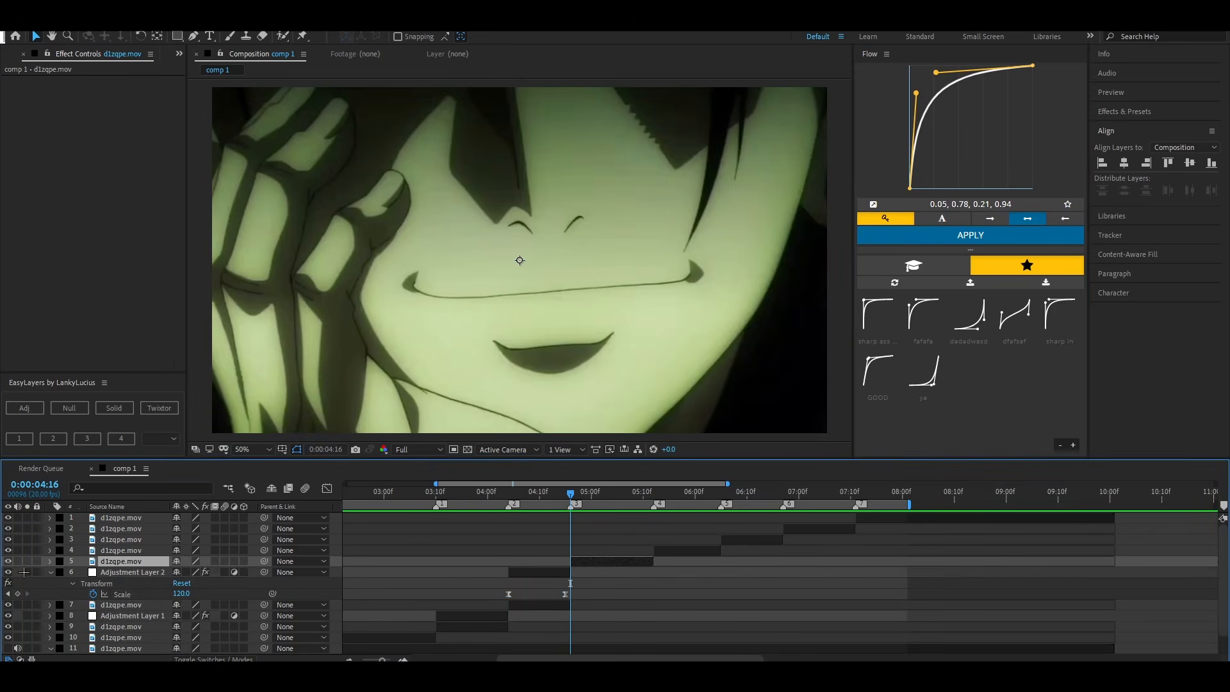
left_click(51, 572)
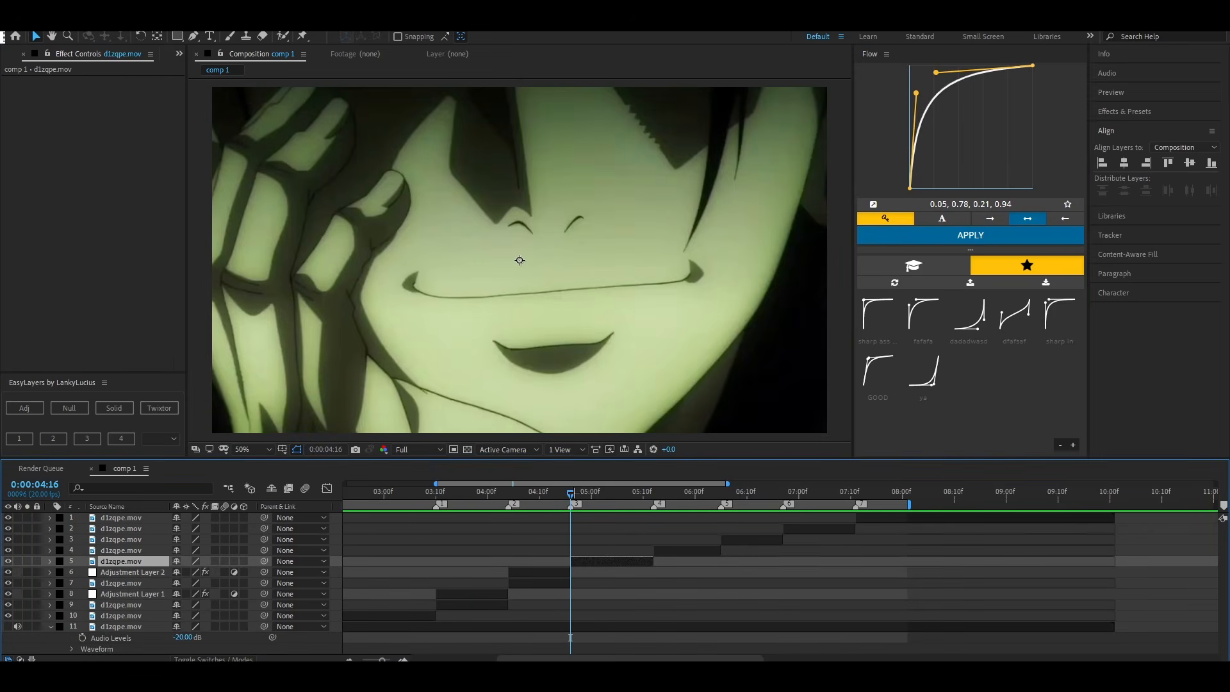
key("Page_Up")
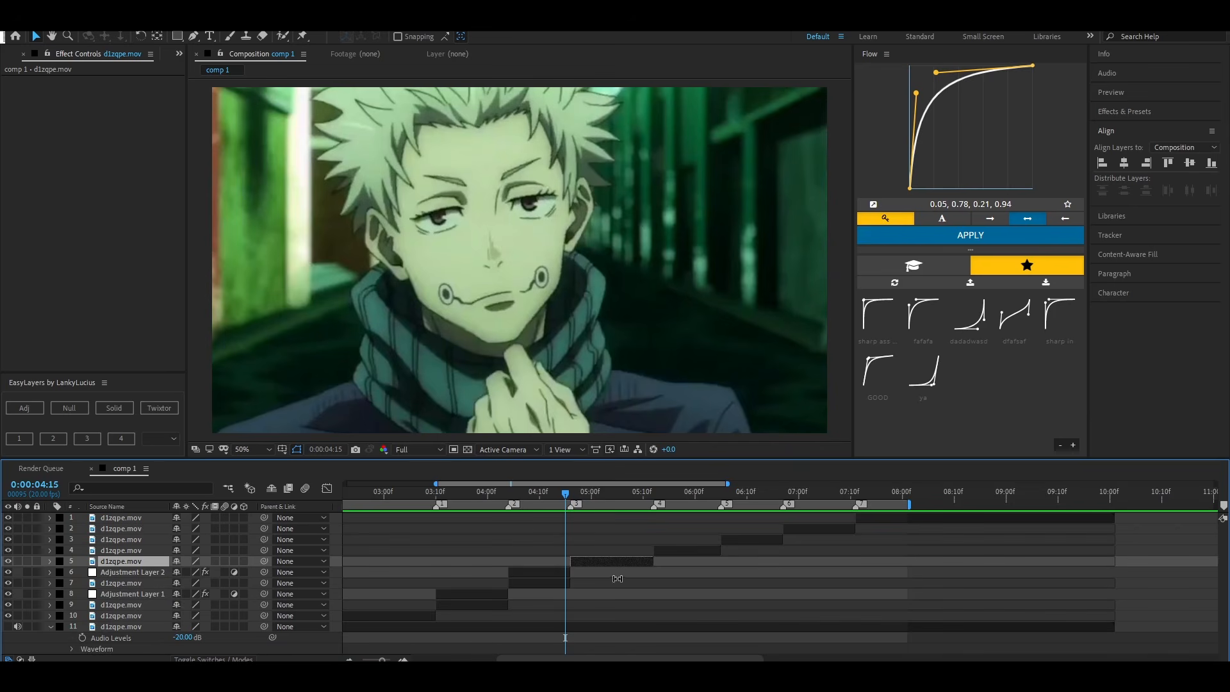
Create Adjustment Layer 3 over the third beat's clip from 0:00:04:16 and add the Transform effect to it
left_click(569, 495)
key("ctrl+alt+y")
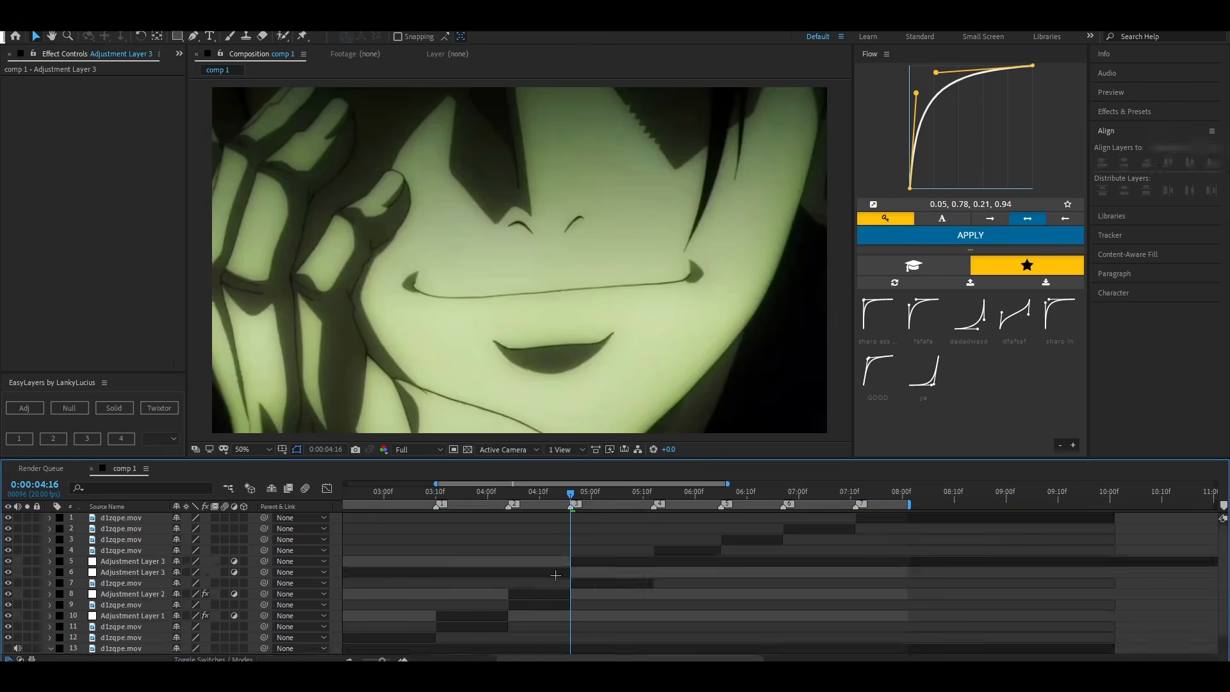
key("ctrl+space")
type("tr")
key("Return")
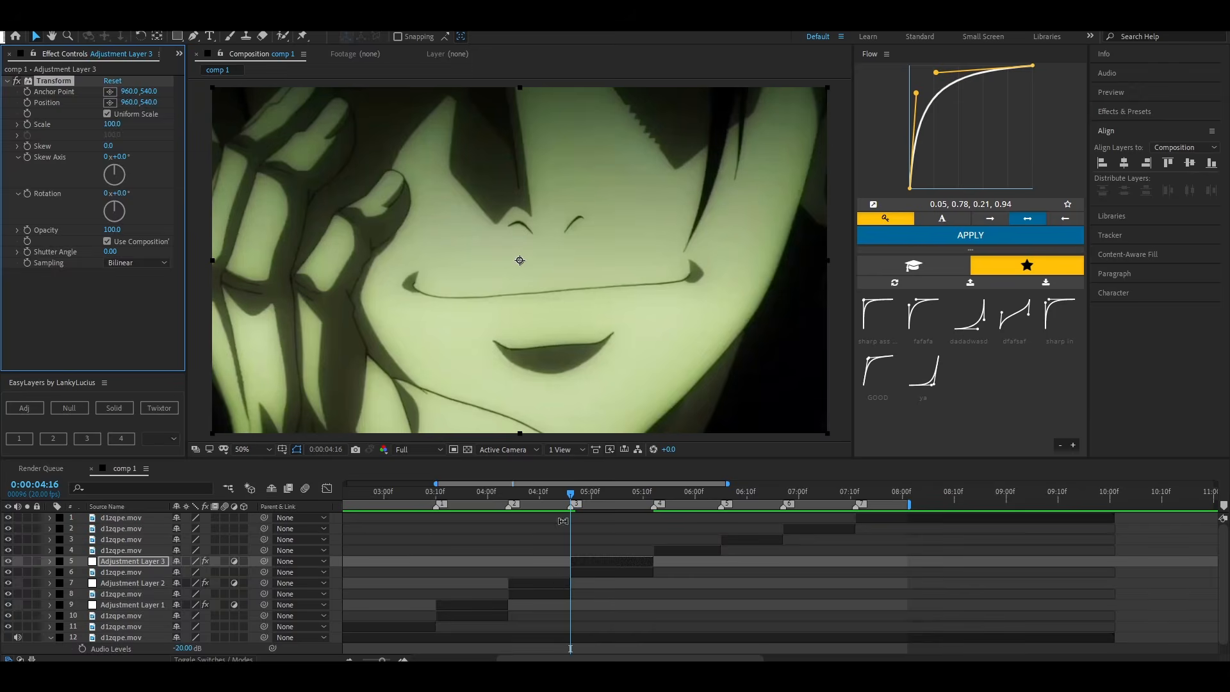
Check Adjustment Layer 2's ending Scale and keyframe the Transform Scale of Adjustment Layer 3 at 120 at 0:00:04:16
left_click(564, 497)
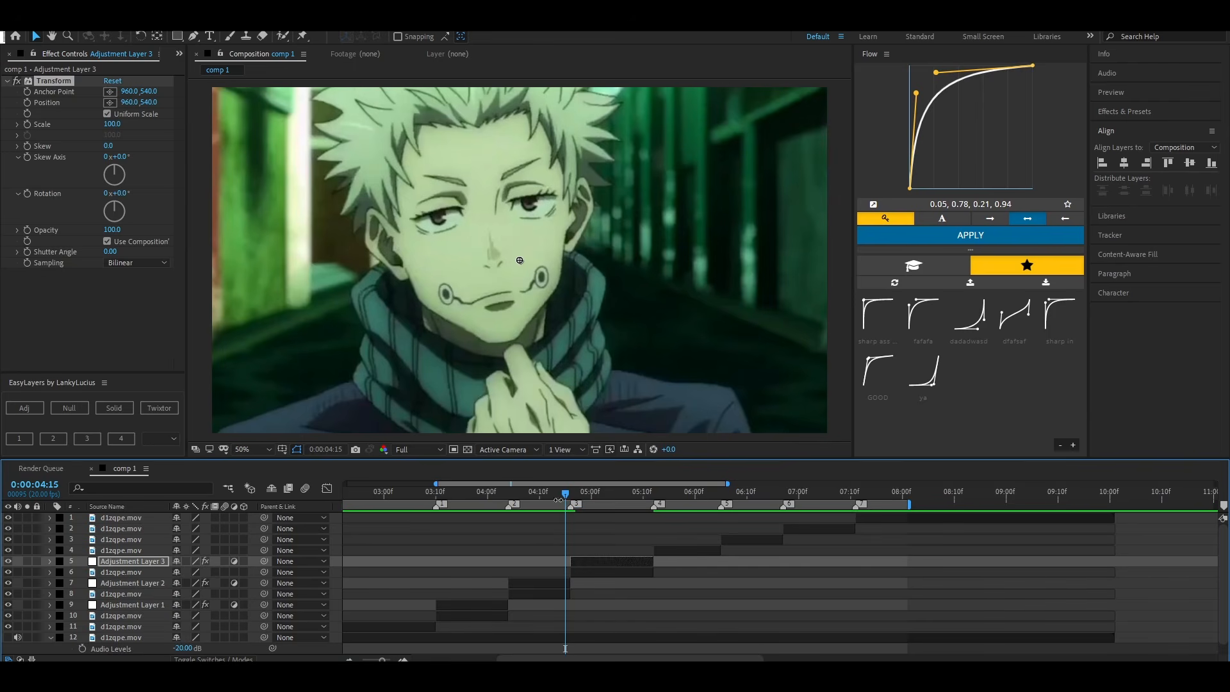
left_click(560, 583)
key("u")
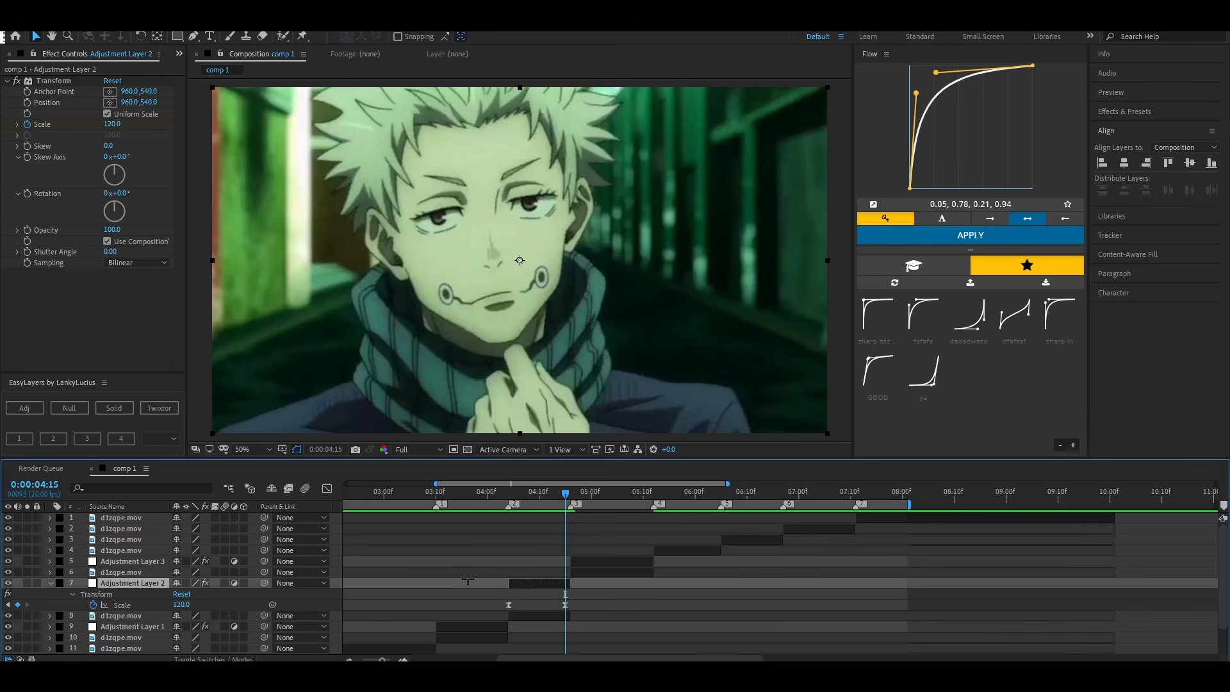
left_click(583, 564)
key("Page_Down")
left_click(28, 125)
left_click(112, 124)
type("120")
key("Return")
Set the Transform Scale of Adjustment Layer 3 to 100 at its last frame, 0:00:05:11
left_click(626, 564)
key("o")
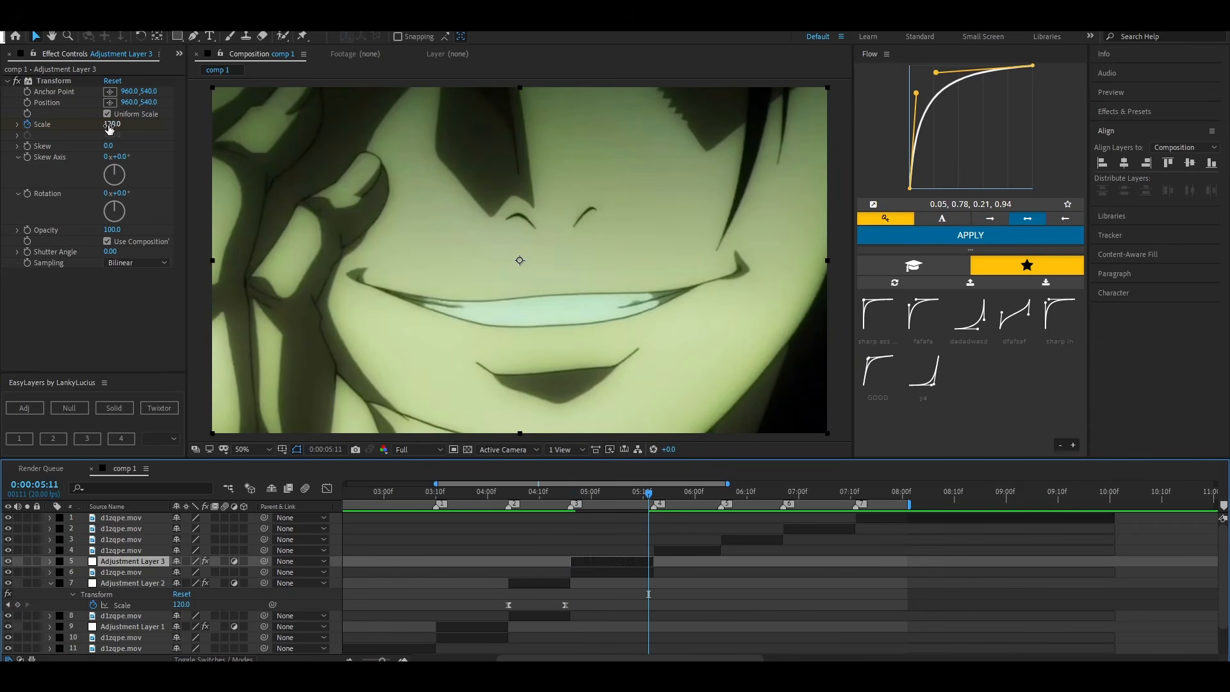
left_click(111, 125)
type("1")
key("Return")
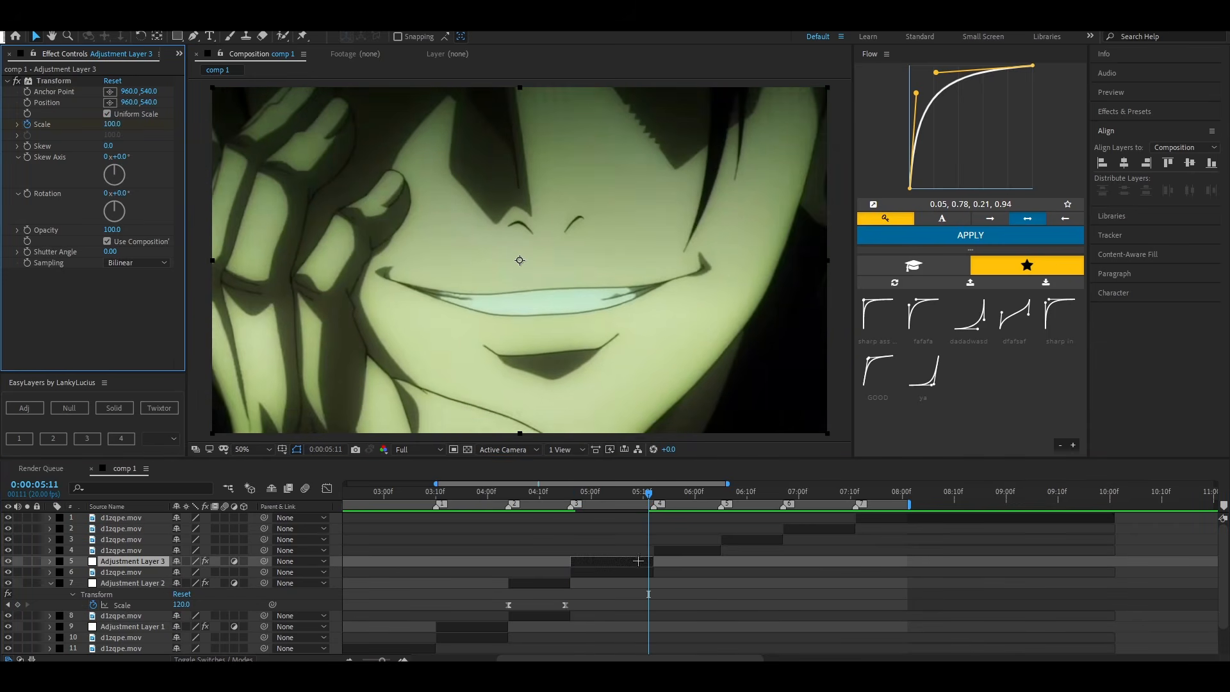
Reveal Adjustment Layer 3's Scale keyframes and apply the 0.05, 0.78, 0.21, 0.94 Flow curve to both
left_click(639, 561)
key("u")
left_click_drag(670, 581, 537, 584)
left_click(970, 235)
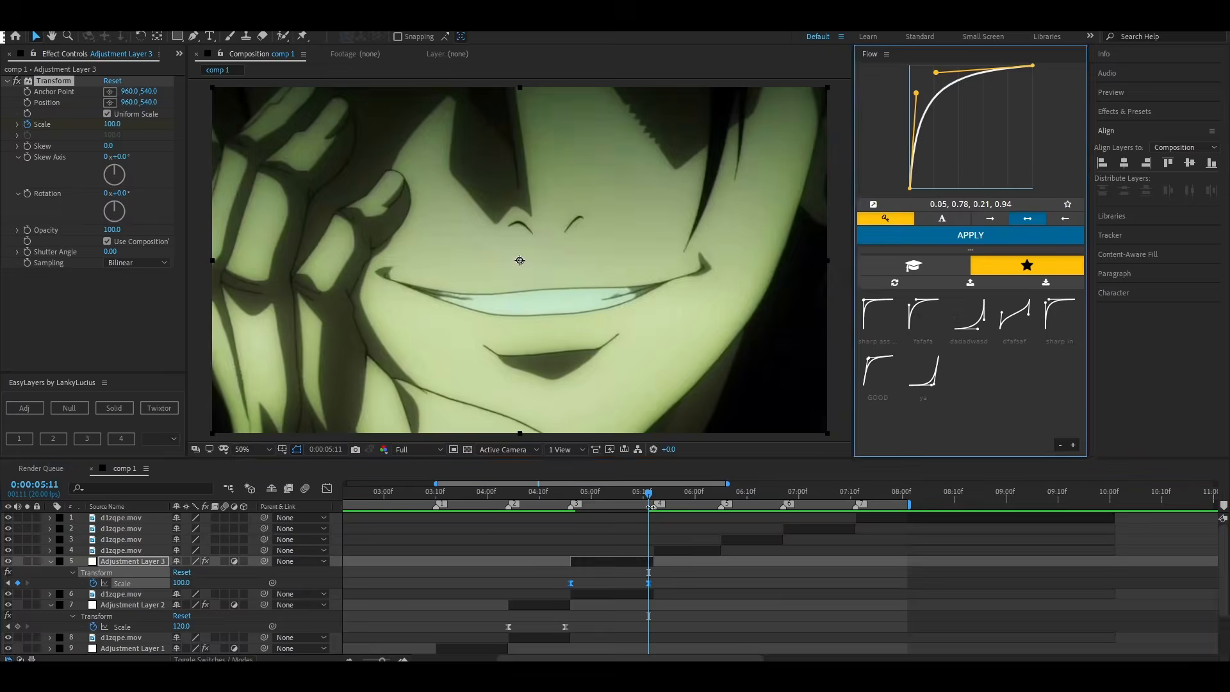
Preview the eased zooms across the clips and collapse the keyframes of Adjustment Layers 3 and 2
left_click(400, 493)
key("space")
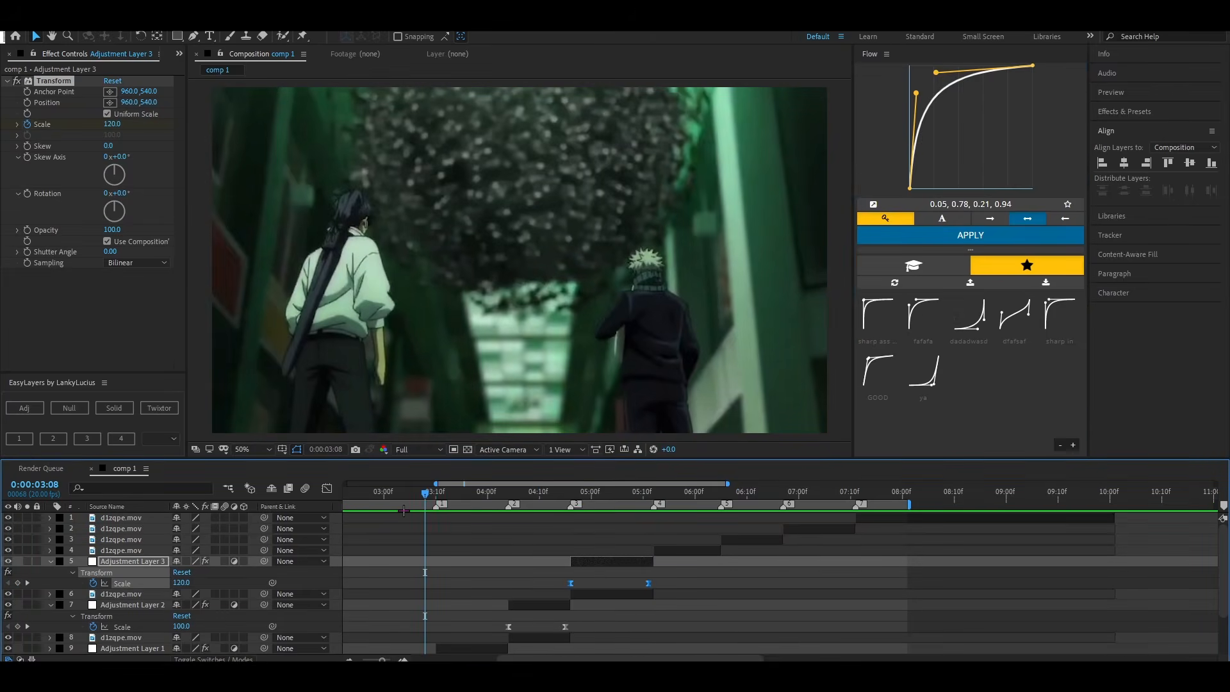
key("space")
mouse_move(644, 492)
left_mouse_down()
mouse_move(596, 492)
mouse_move(768, 492)
mouse_move(623, 492)
left_mouse_up()
left_click_drag(639, 546, 650, 570)
left_click(49, 562)
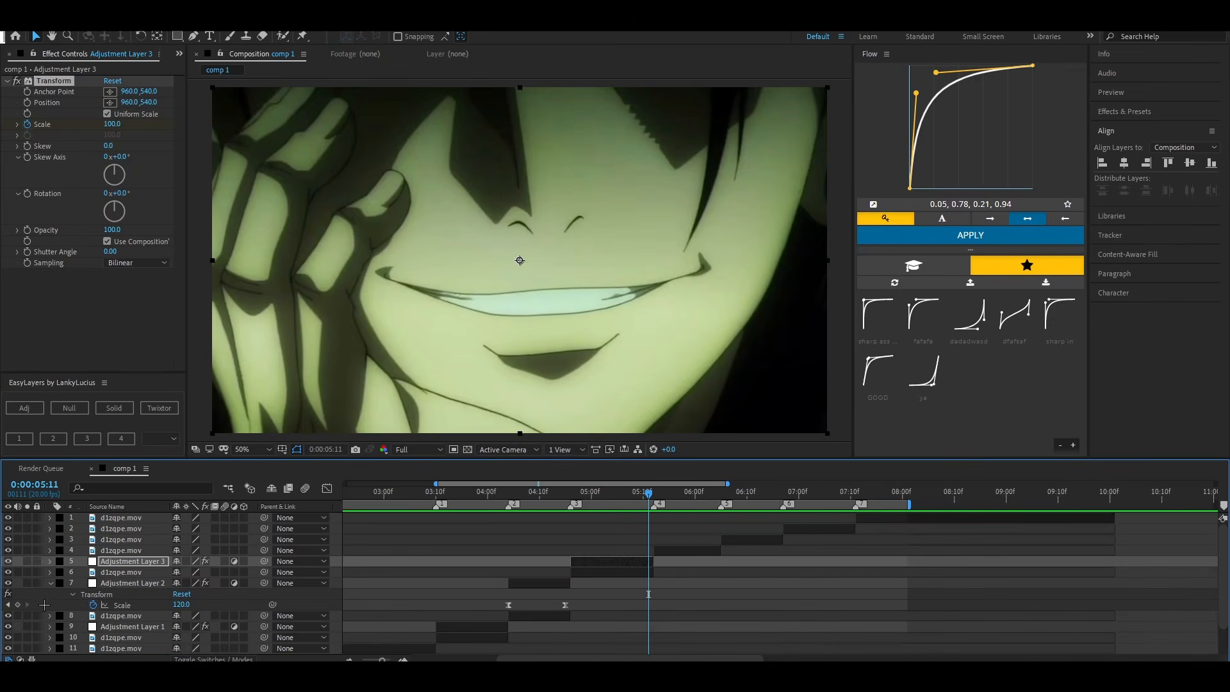
left_click(49, 584)
left_click_drag(649, 489, 612, 557)
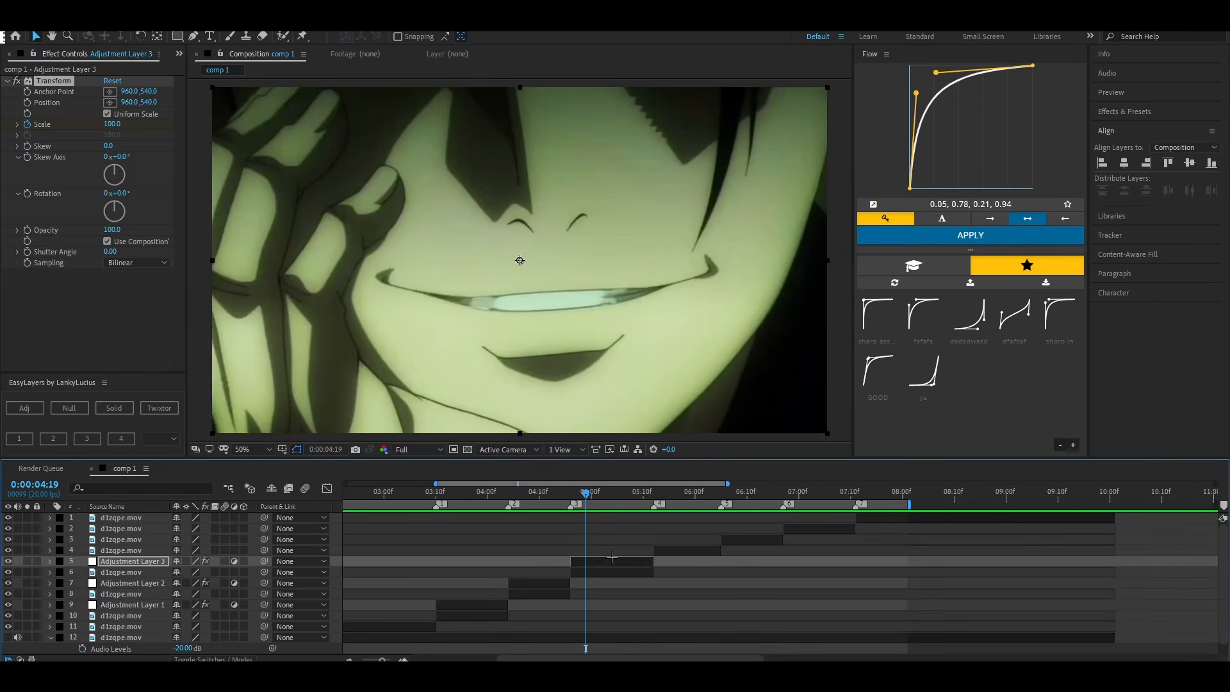
left_click(689, 542)
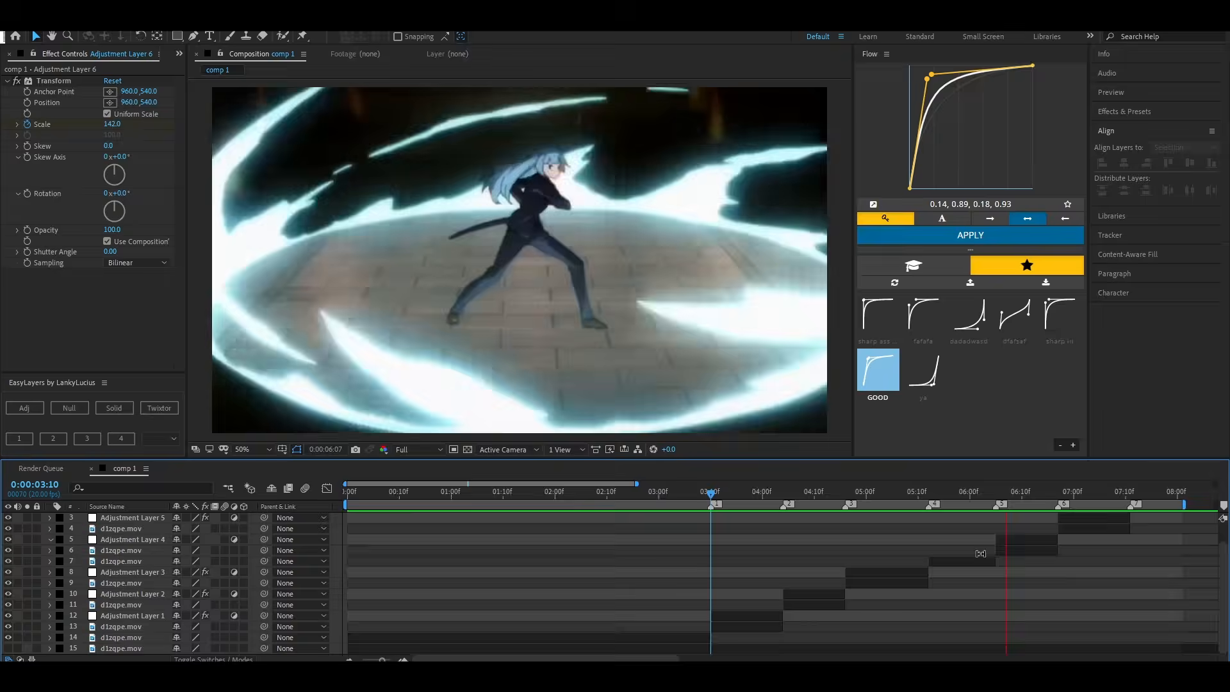
key("space")
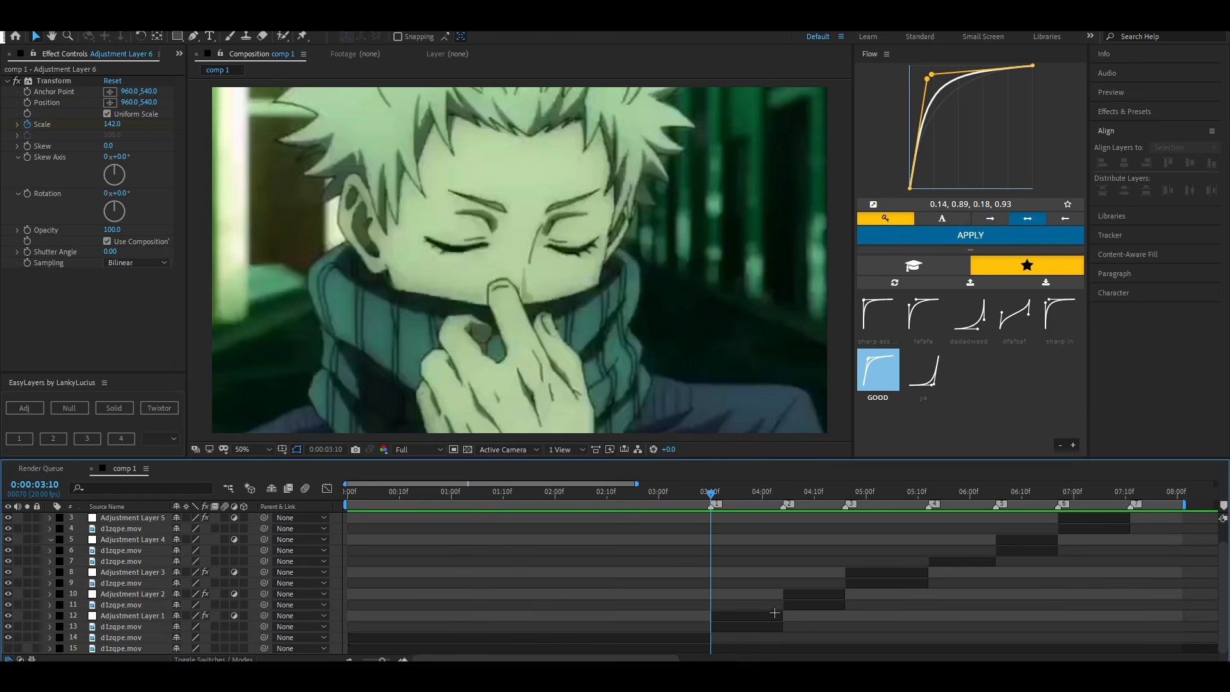
Add the Motion Tile effect to the clip directly beneath Adjustment Layer 1
left_click(764, 626)
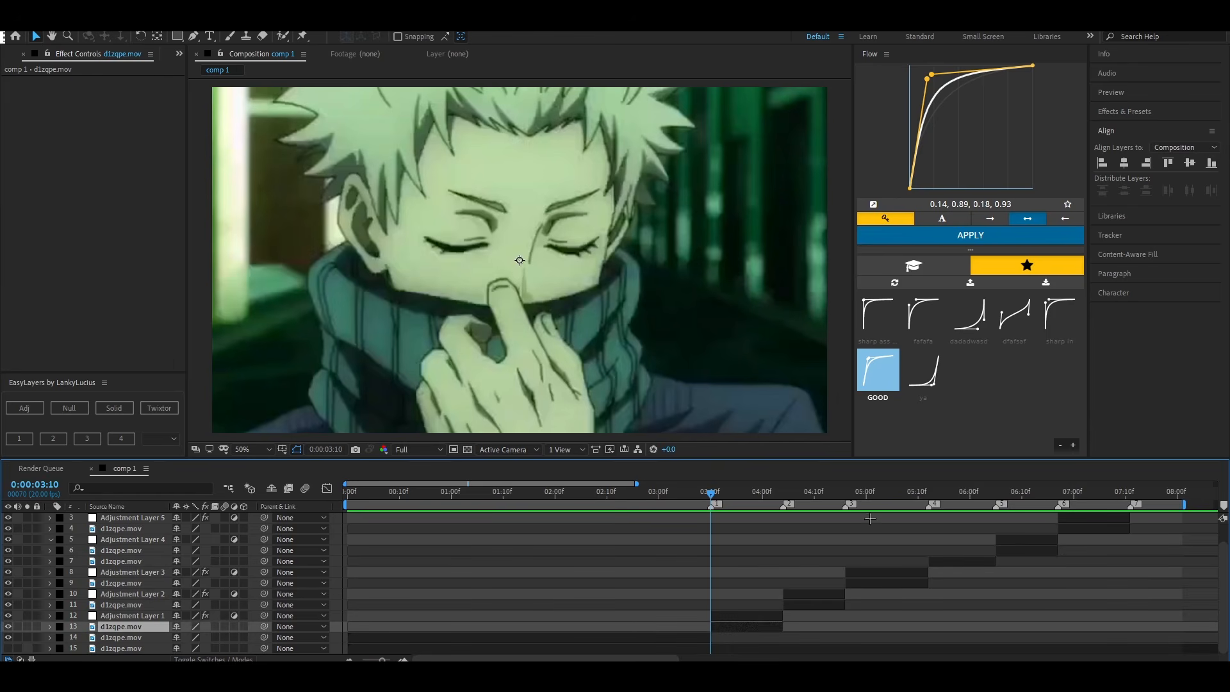
key("ctrl+space")
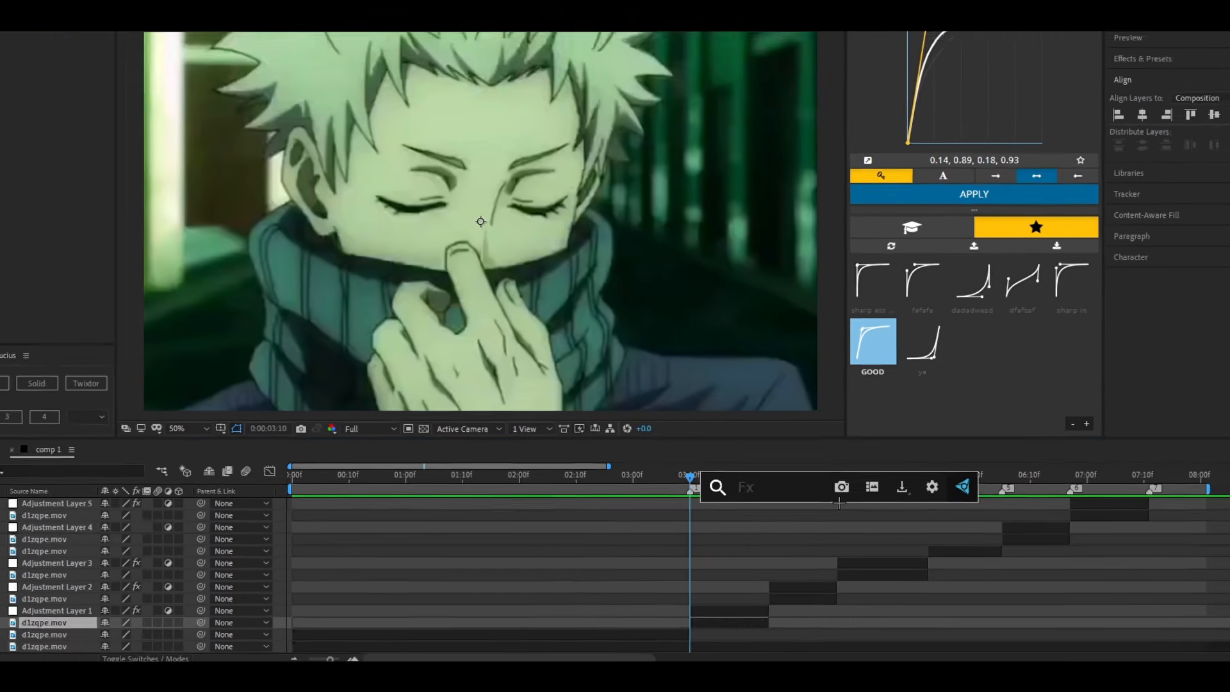
type("mo")
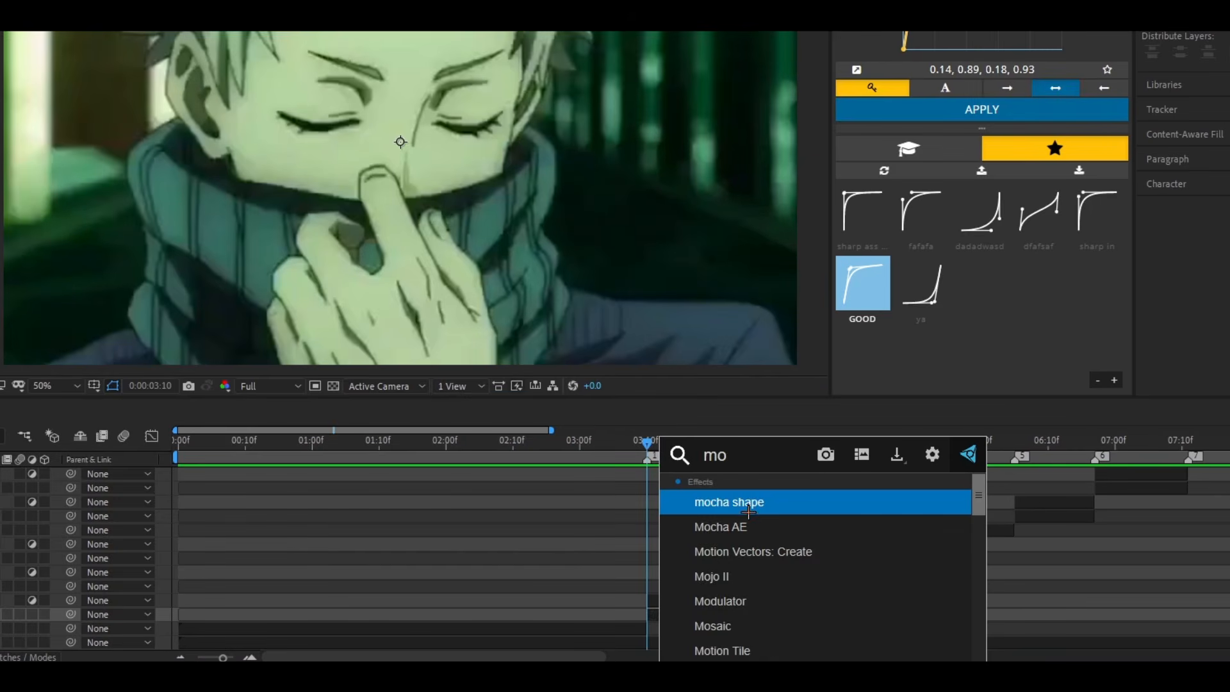
type("t")
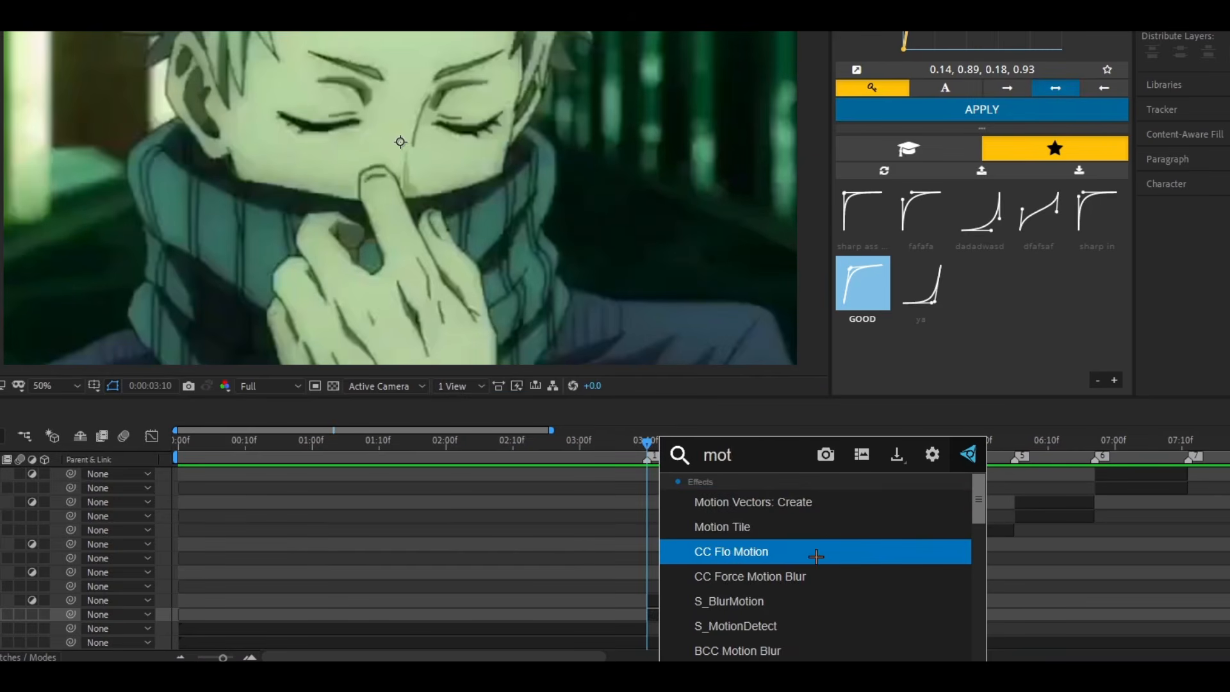
left_click(814, 527)
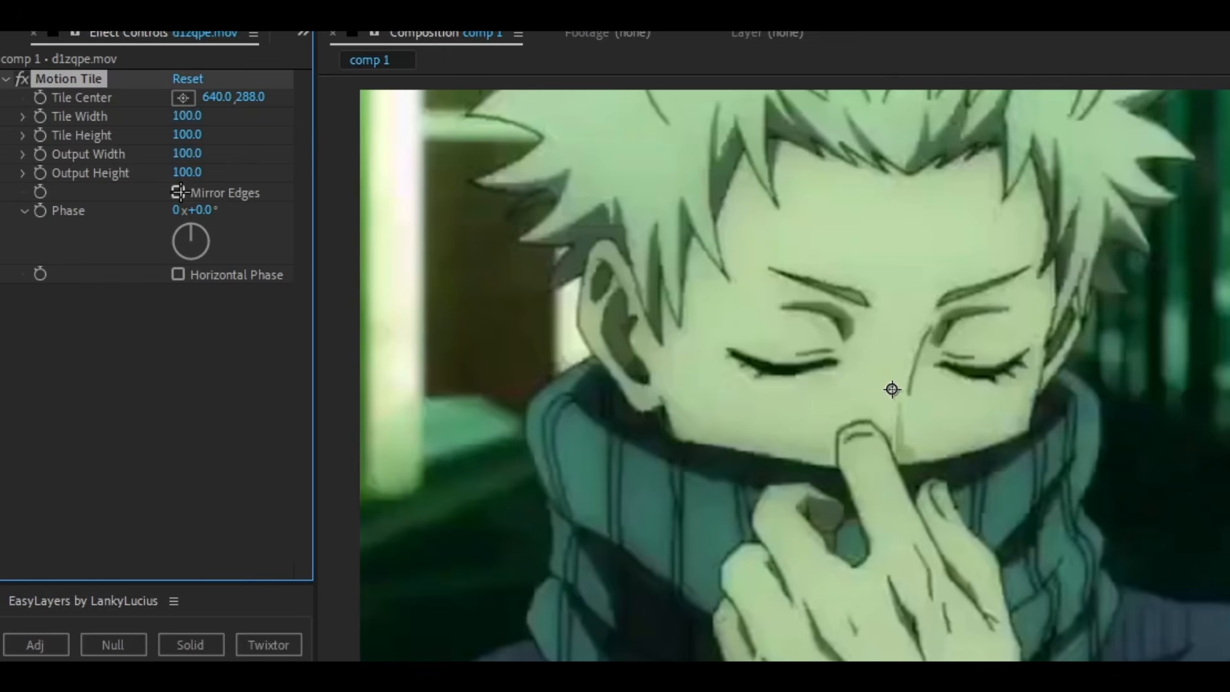
Set Motion Tile's Output Width and Output Height to 333 and enable Mirror Edges
left_click(185, 173)
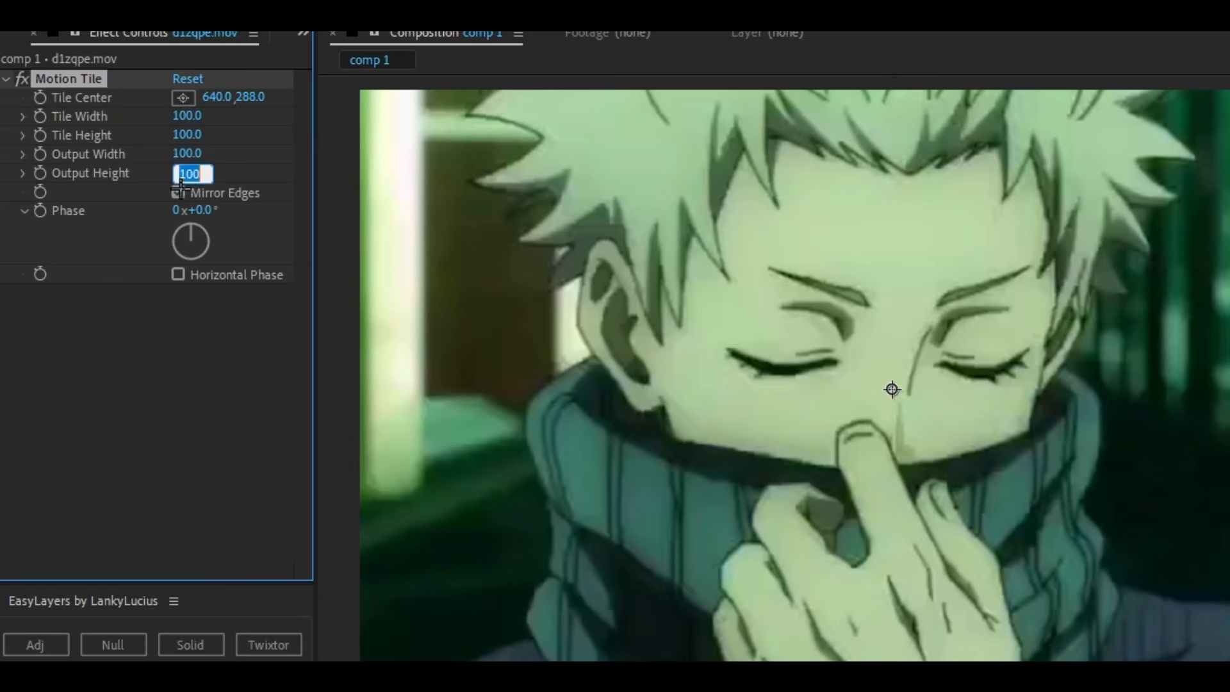
type("33")
left_click(248, 171)
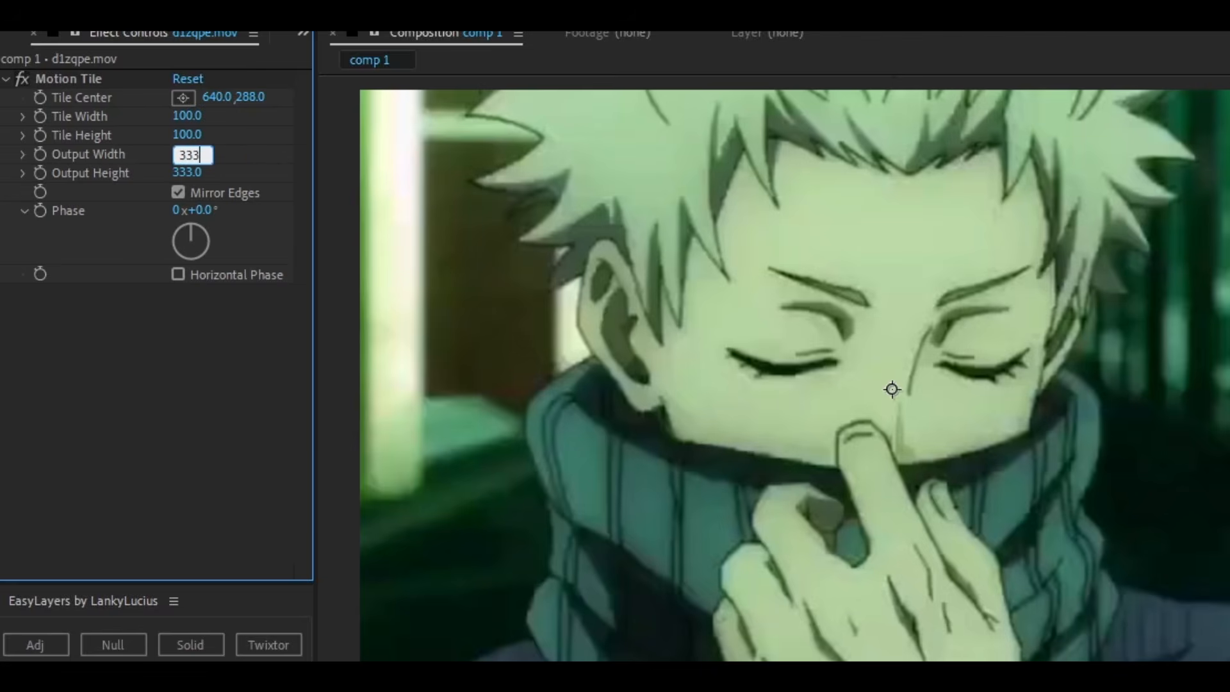
key("Return")
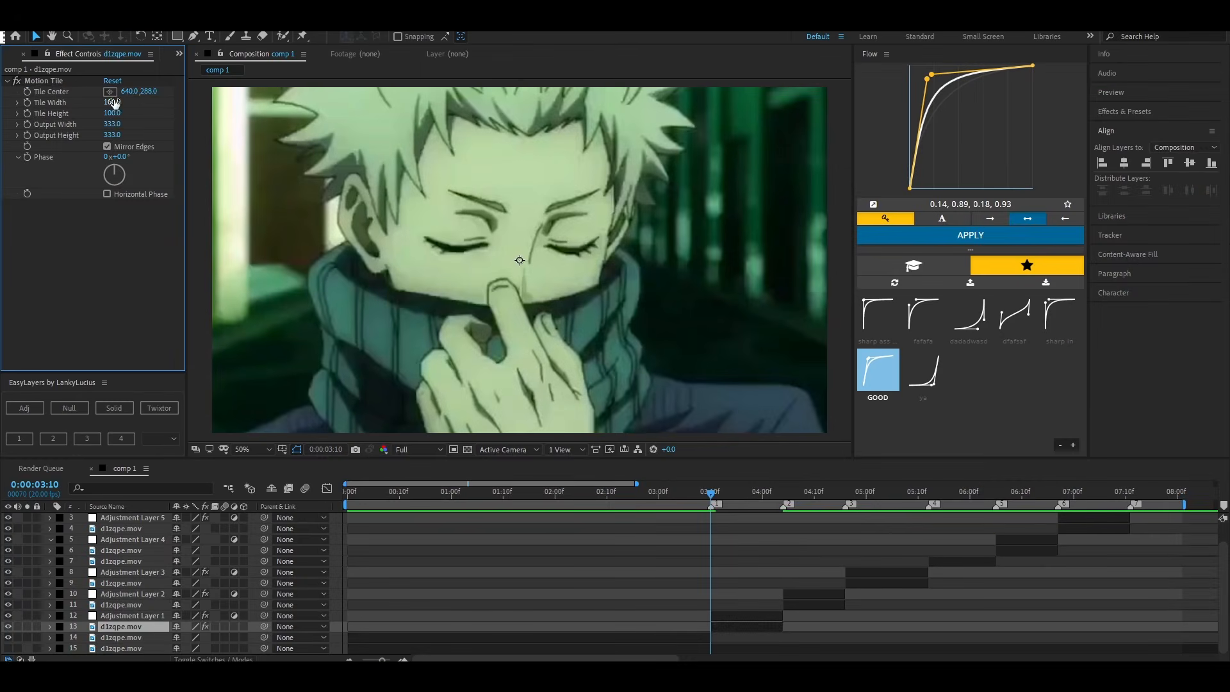
Copy the configured Motion Tile effect from the clip beneath Adjustment Layer 1 and paste it onto the five following clips
left_click(68, 81)
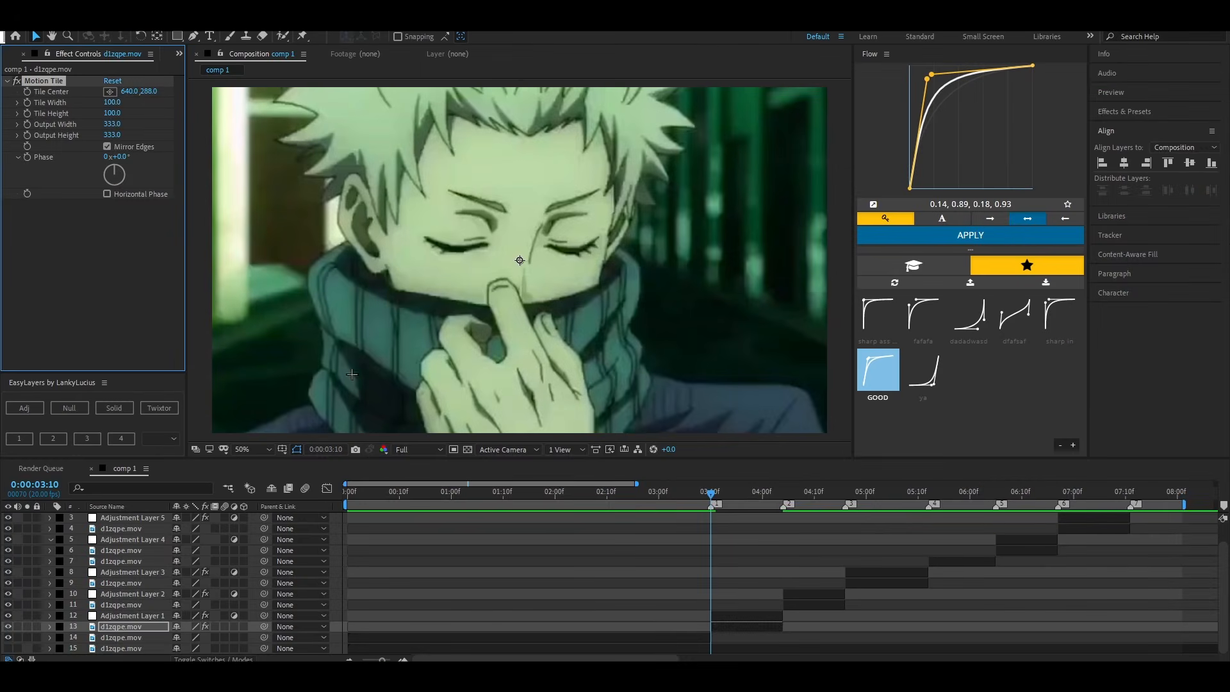
key("ctrl+c")
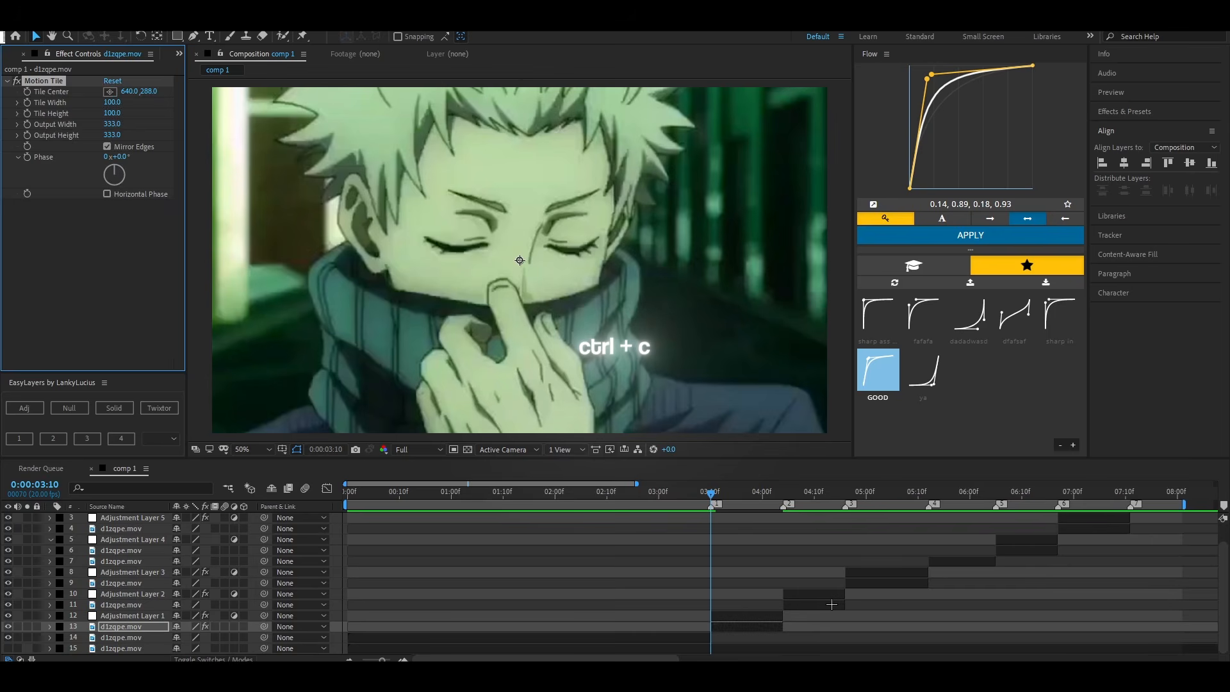
left_click(831, 605)
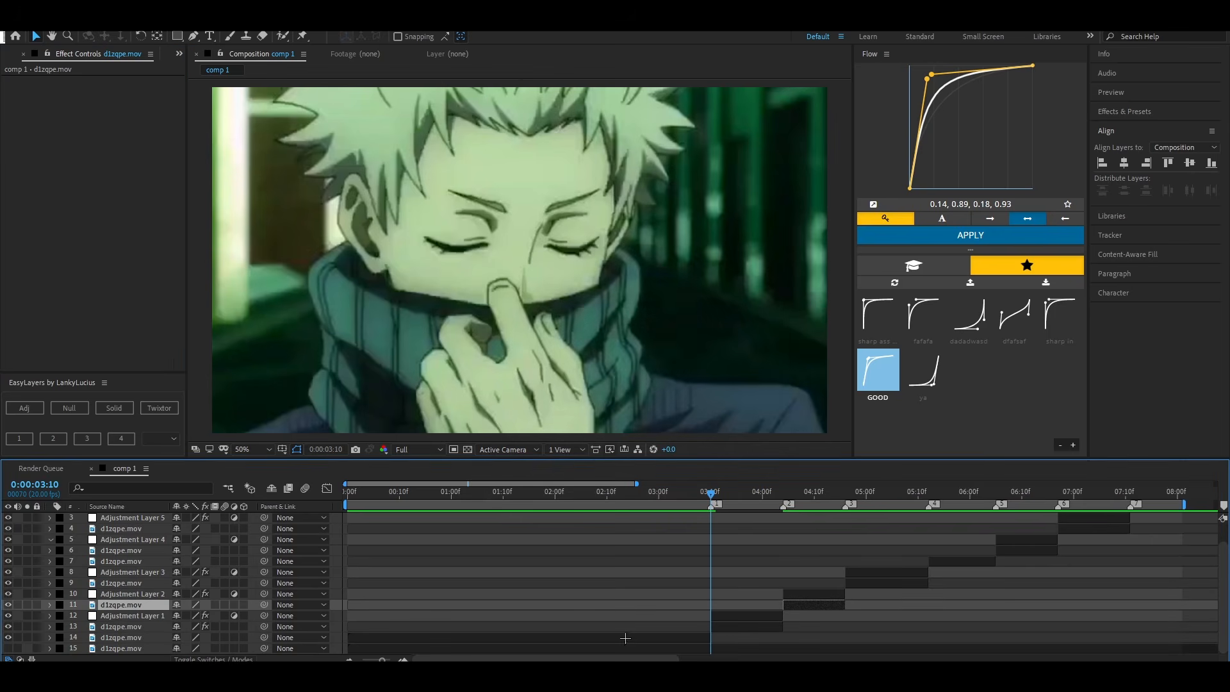
key("ctrl+v")
left_click(884, 586)
key("ctrl+v")
left_click(990, 562)
key("ctrl+v")
left_click(1039, 552)
key("ctrl+v")
left_click(1109, 523)
key("ctrl+v")
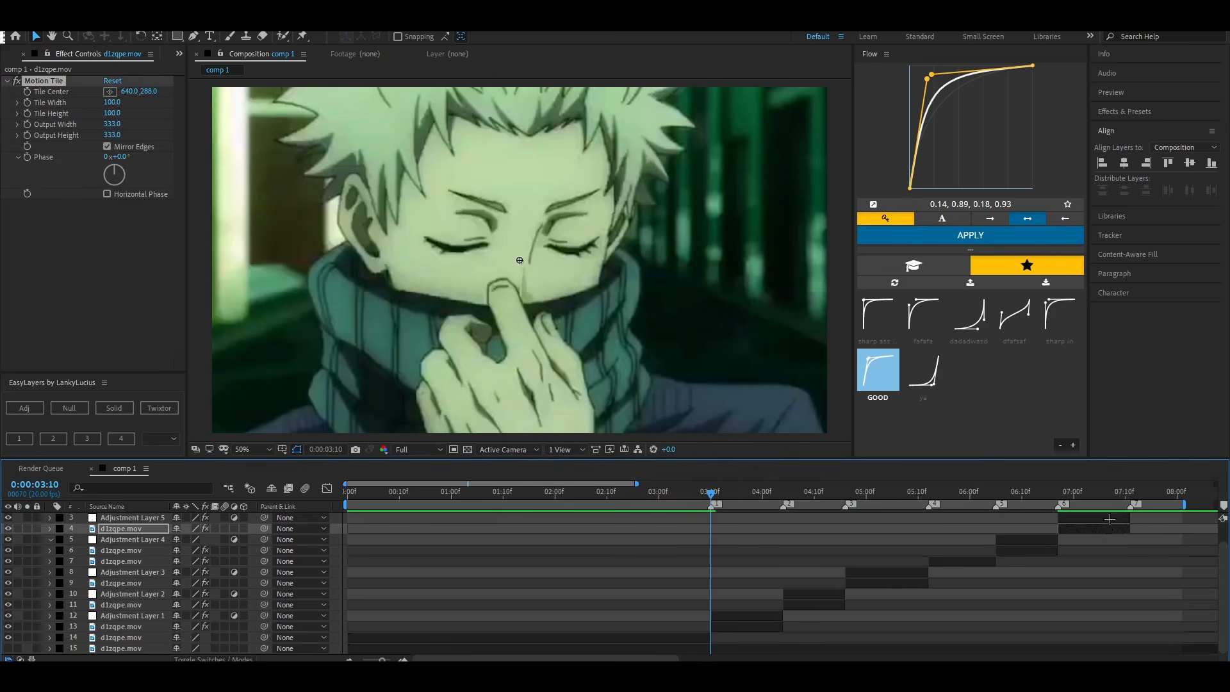
Scale the clip beneath Adjustment Layer 1 down to 78% and compare it with Motion Tile off and on
left_click(1046, 554)
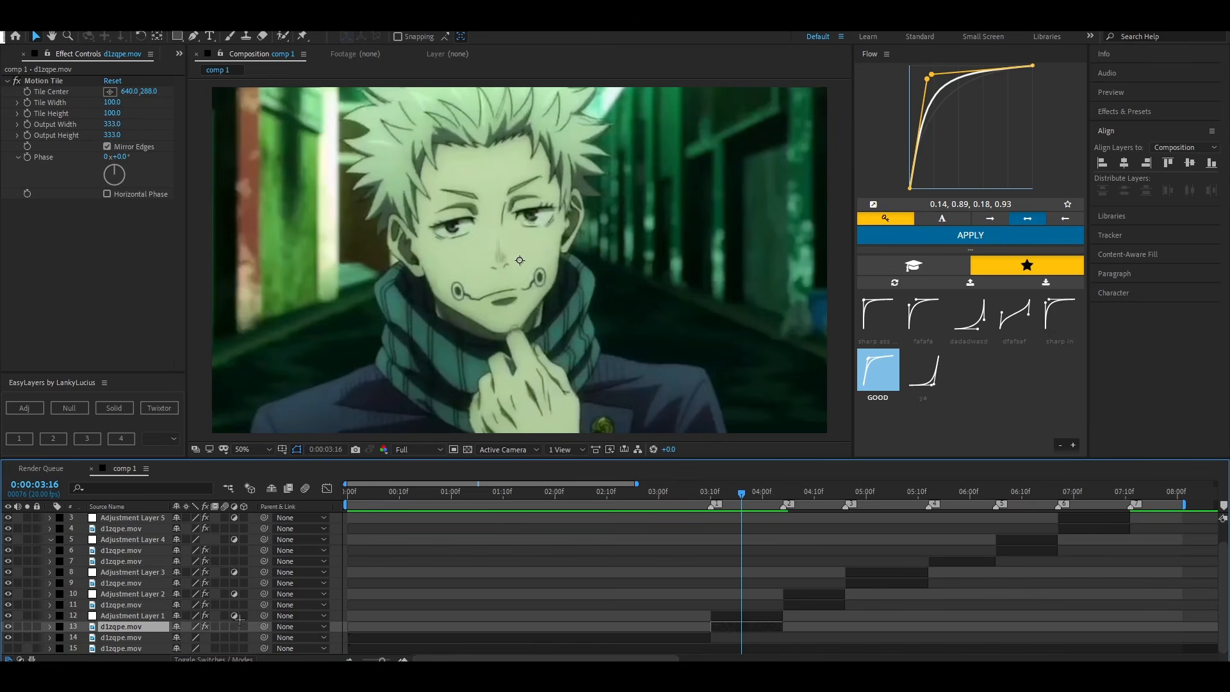
key("s")
left_click_drag(192, 638, 130, 654)
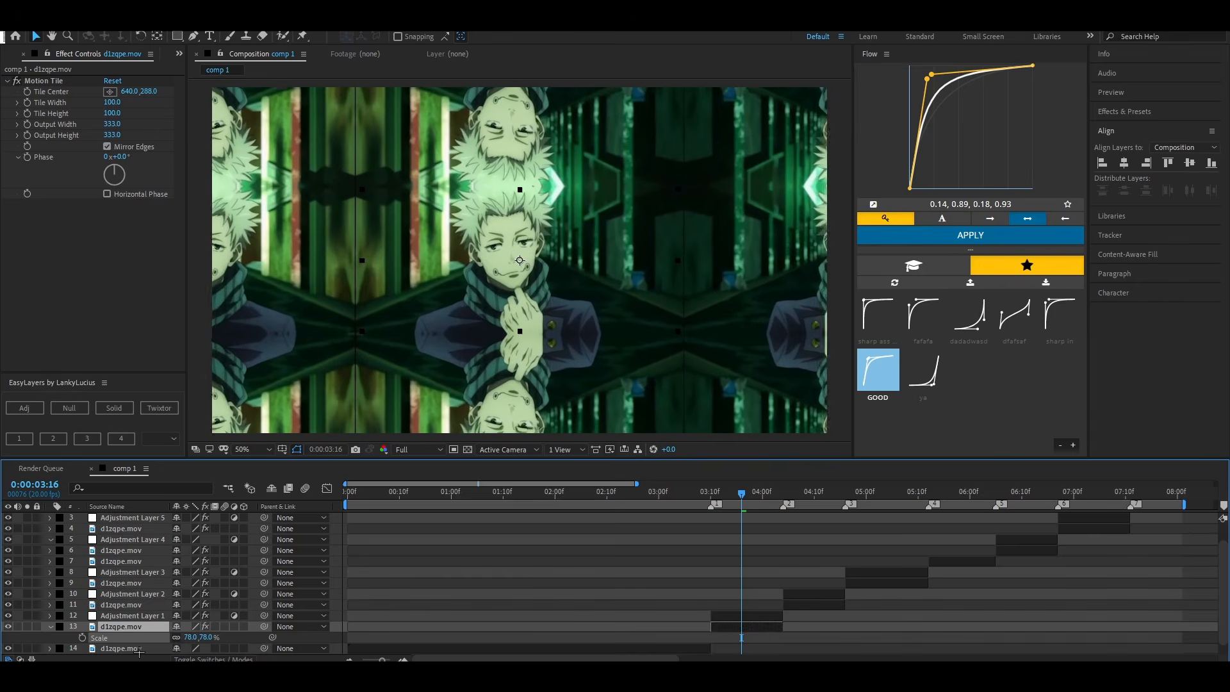
left_click(16, 80)
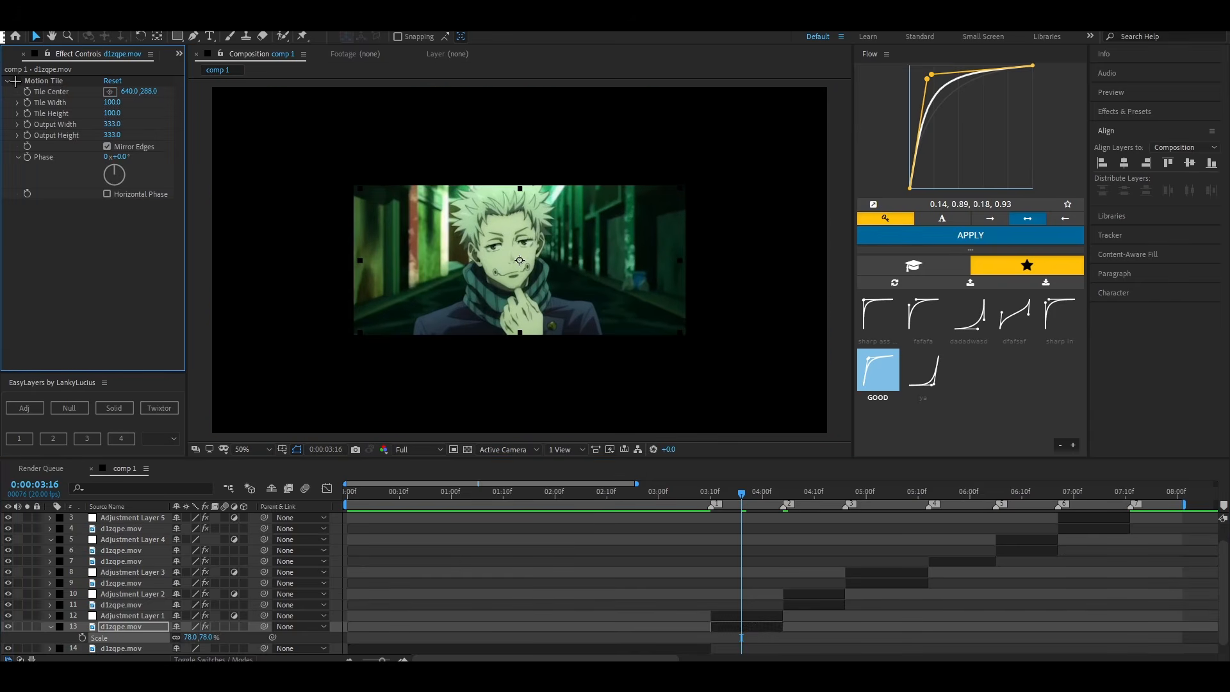
left_click(16, 81)
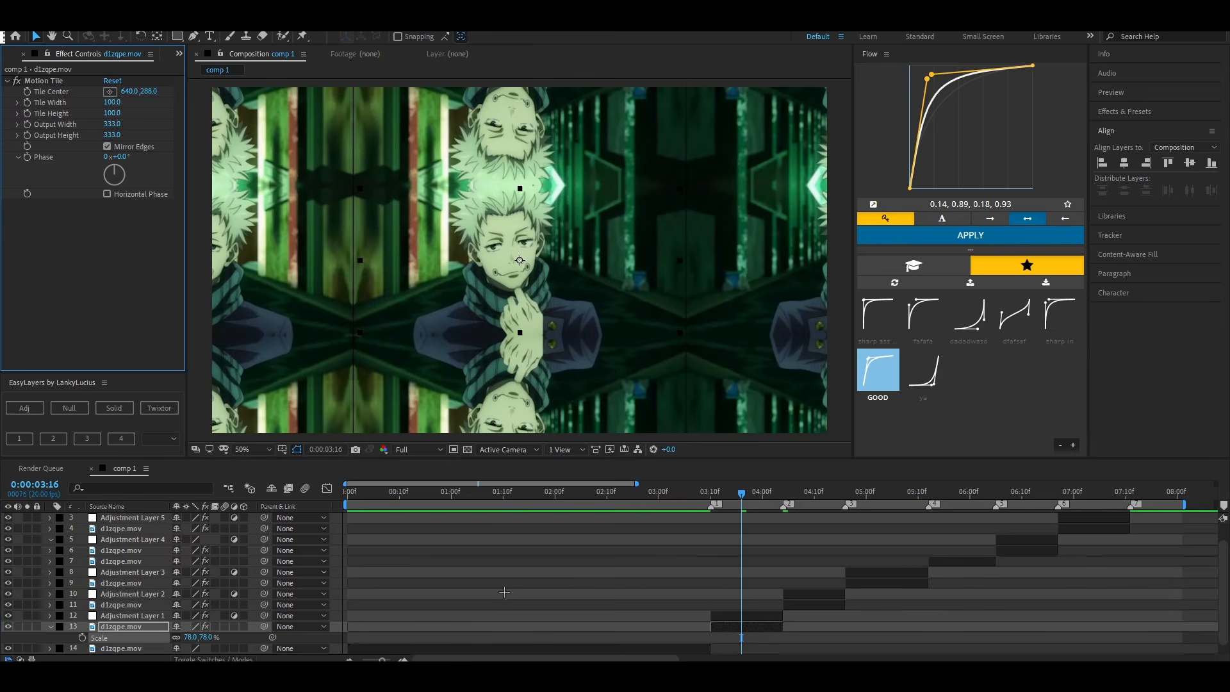
Undo the test scaling and the Motion Tile toggling on the clip beneath Adjustment Layer 1
key("ctrl+z")
key("ctrl+z")
key("ctrl+z")
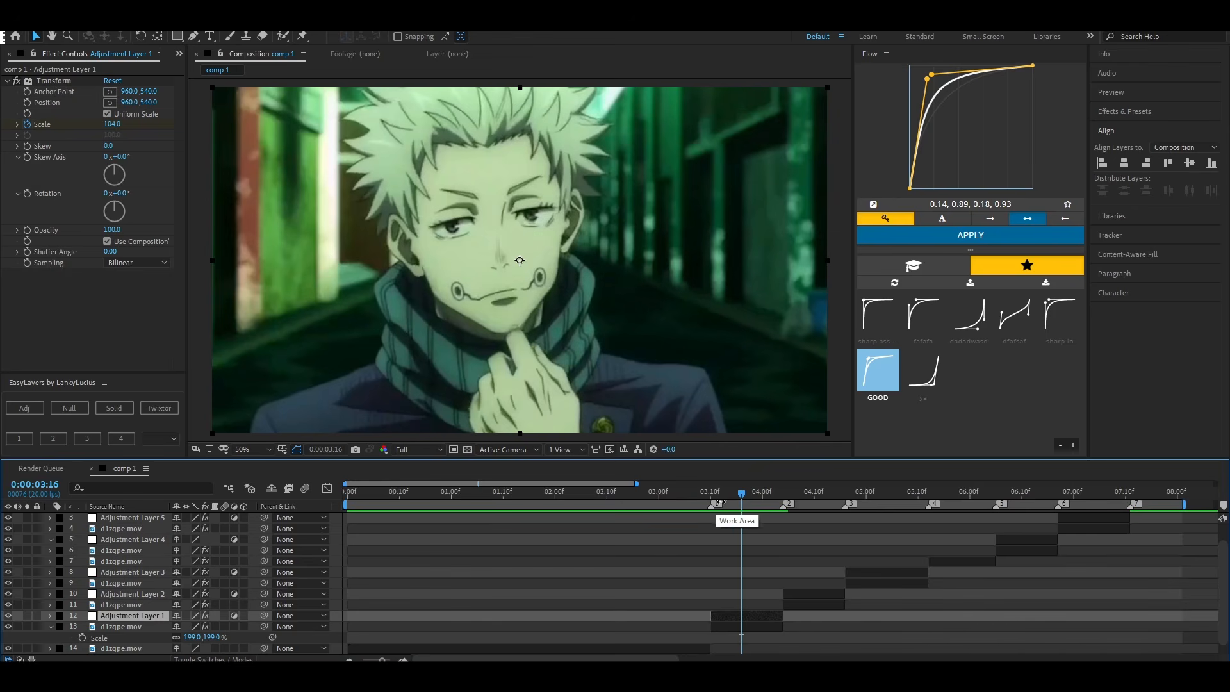
Search the effects for "s_sha" and apply S_Shake to Adjustment Layer 1
left_click(731, 502)
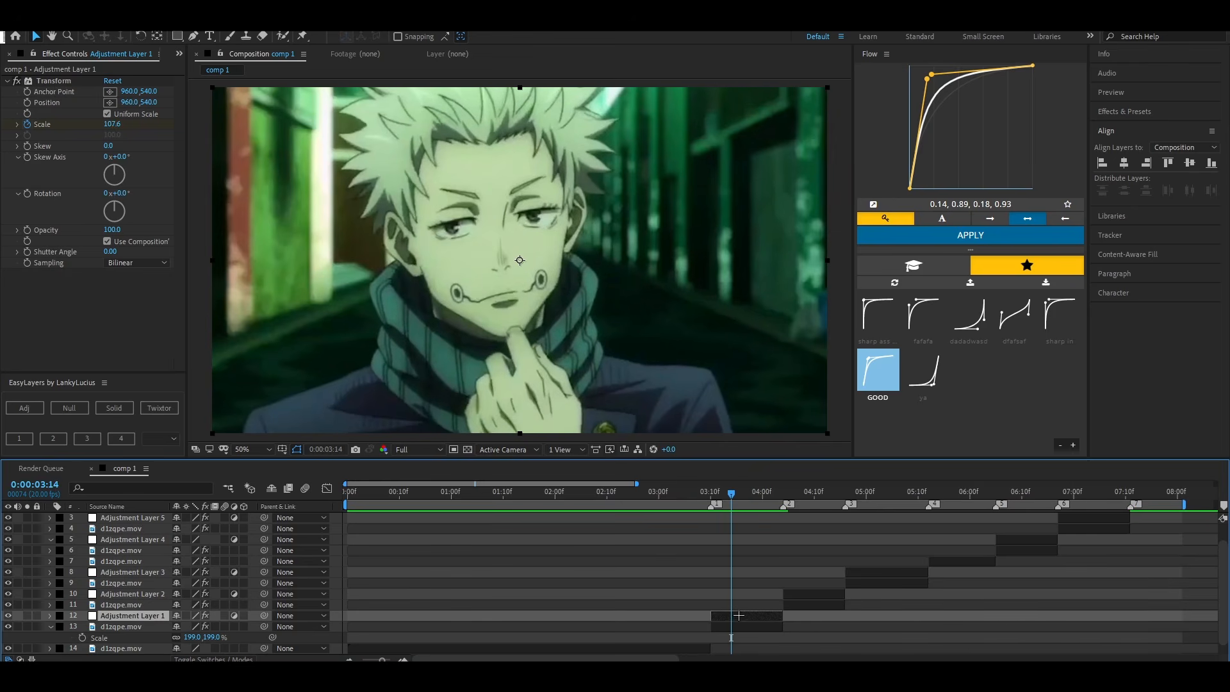
key("ctrl+space")
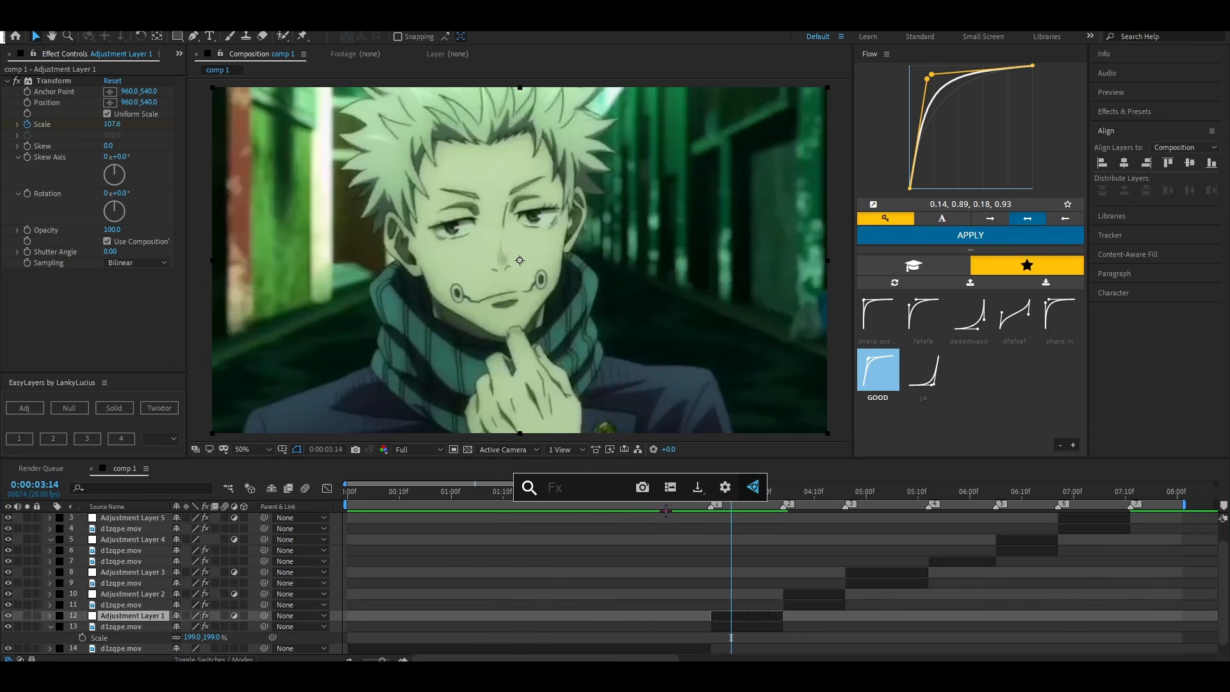
type("s_s")
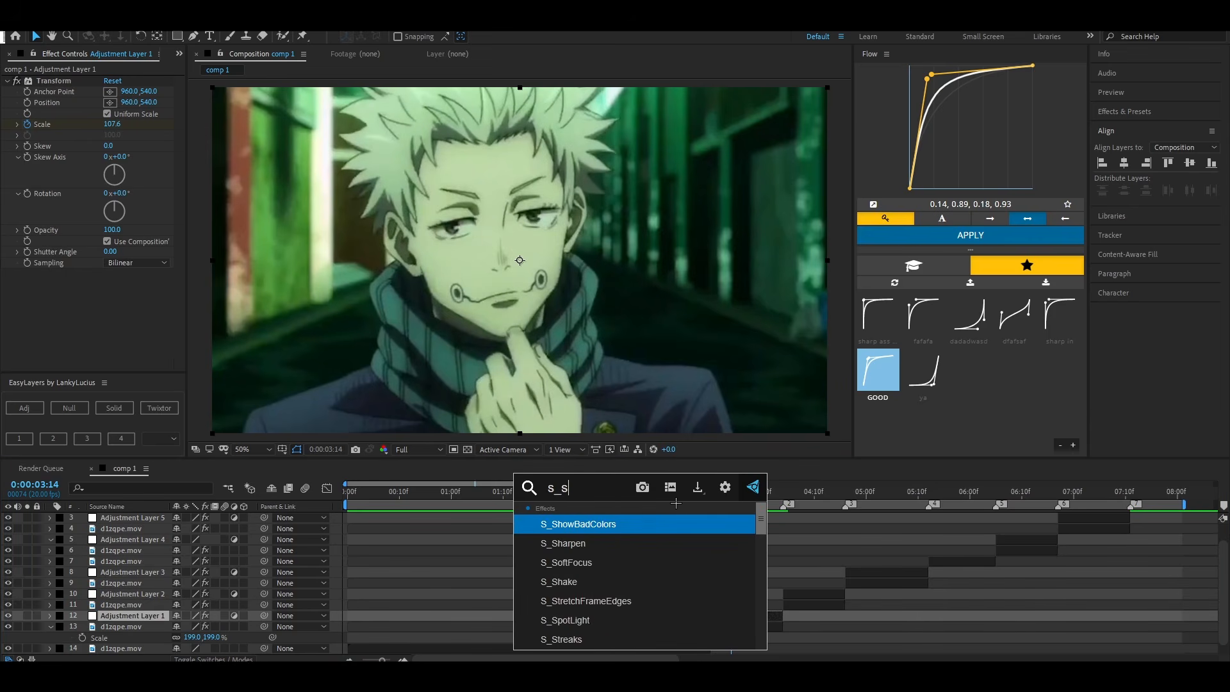
type("ha")
key("Down")
key("Return")
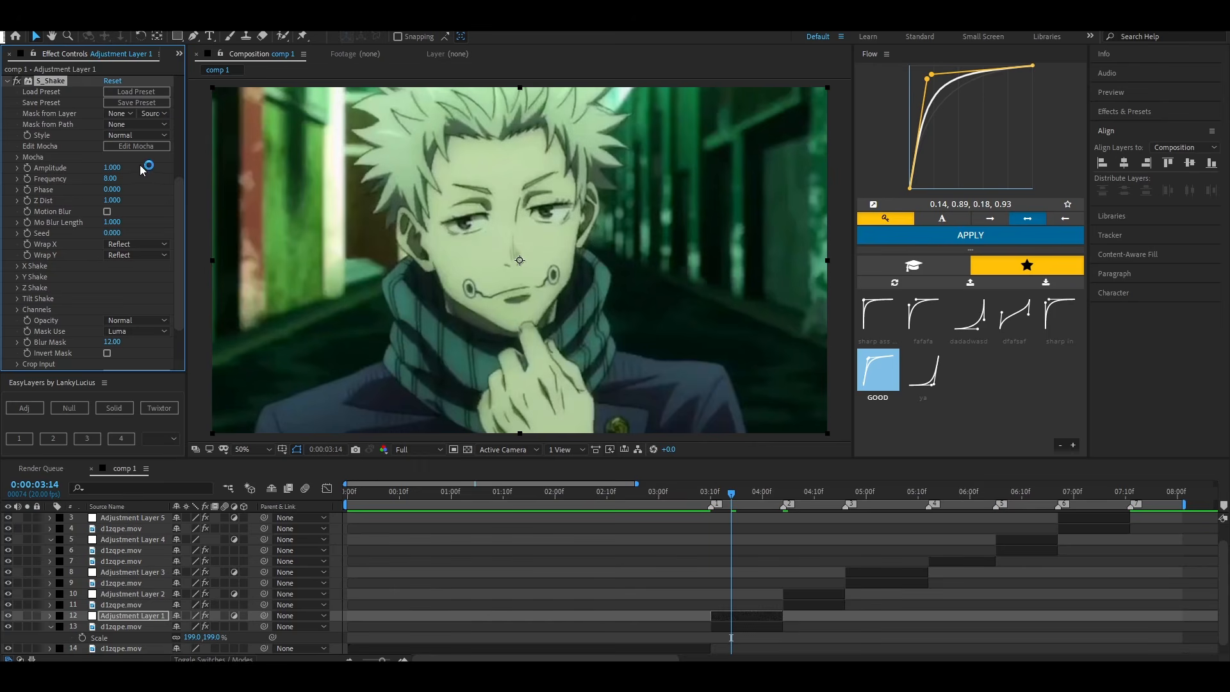
At Adjustment Layer 1's start (0:00:03:10), keyframe S_Shake's Amplitude at 1.550 and set its Frequency to 4.60
left_click_drag(731, 493, 711, 498)
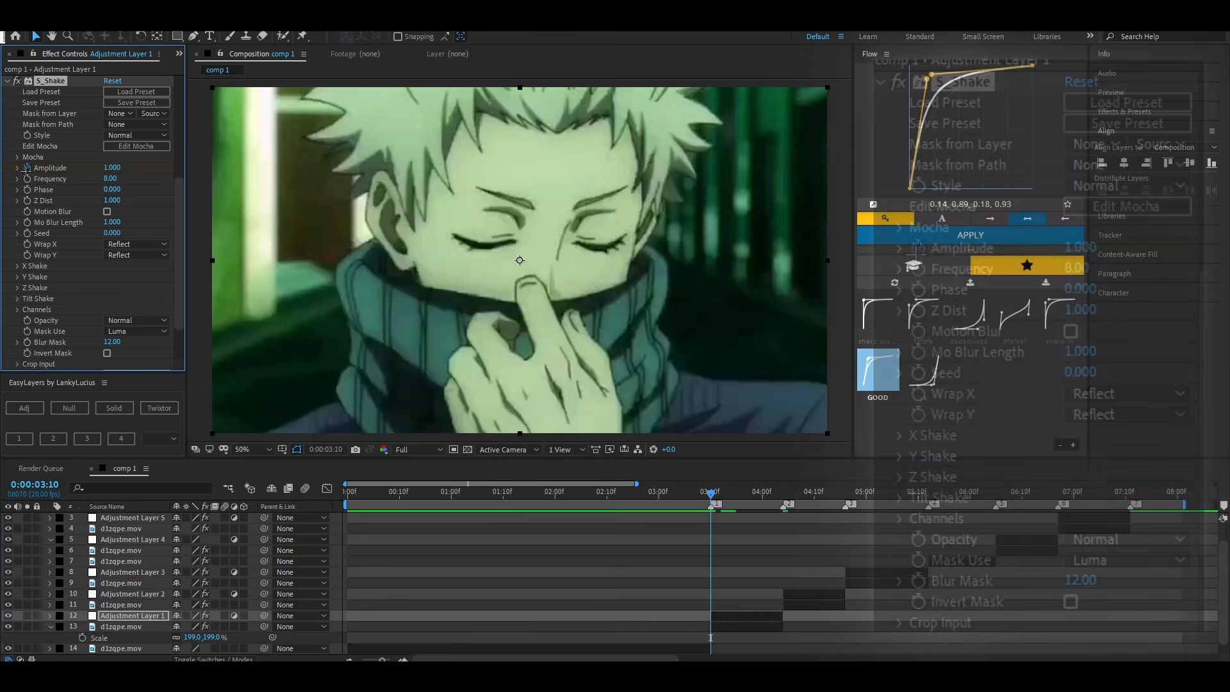
left_click_drag(112, 168, 149, 169)
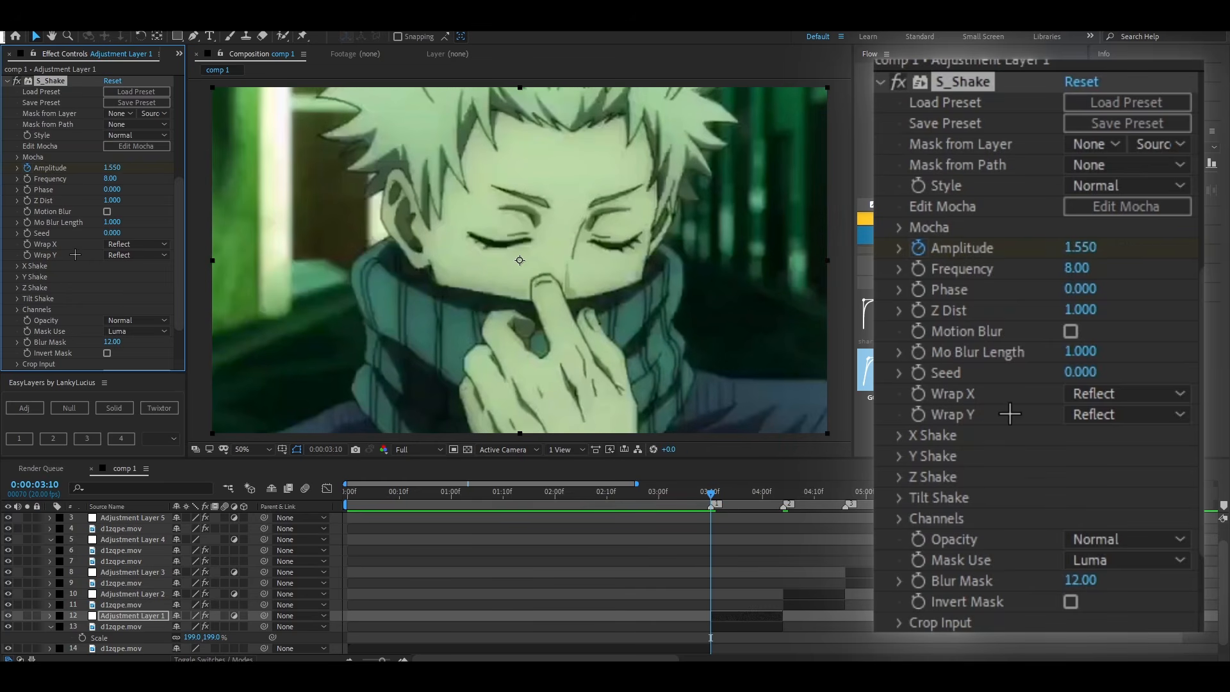
scroll(76, 169, "down", 2)
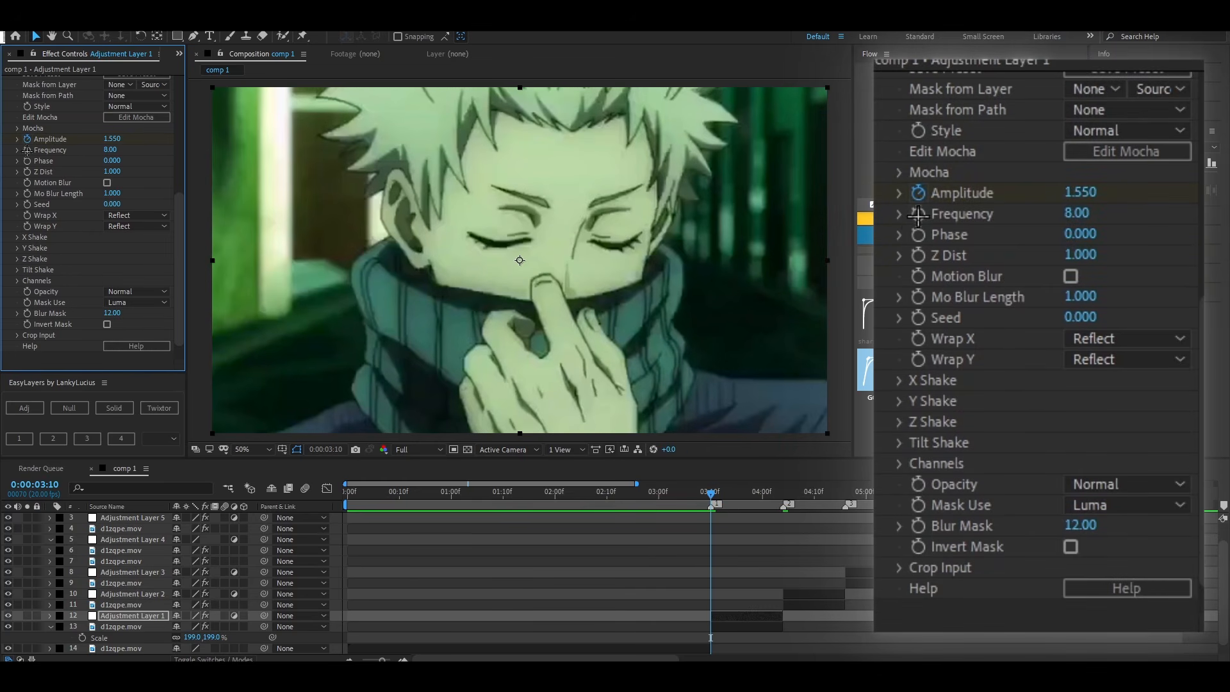
scroll(173, 205, "up", 2)
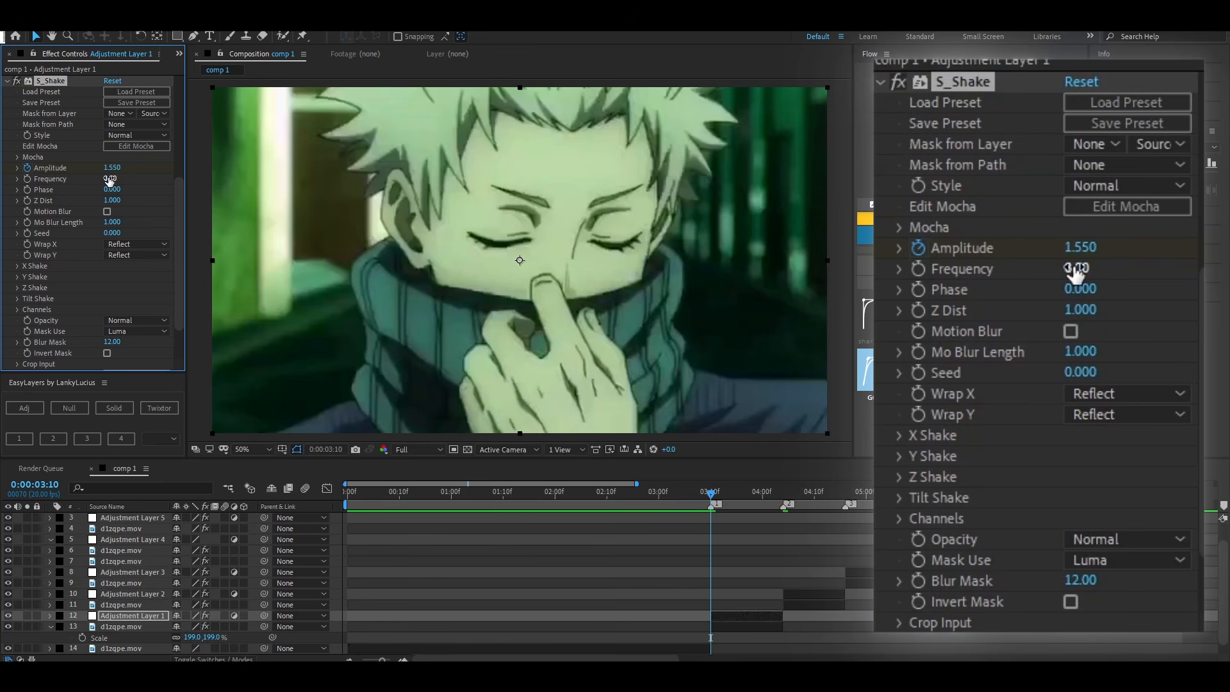
mouse_move(94, 181)
left_mouse_down()
mouse_move(78, 181)
mouse_move(98, 190)
left_mouse_up()
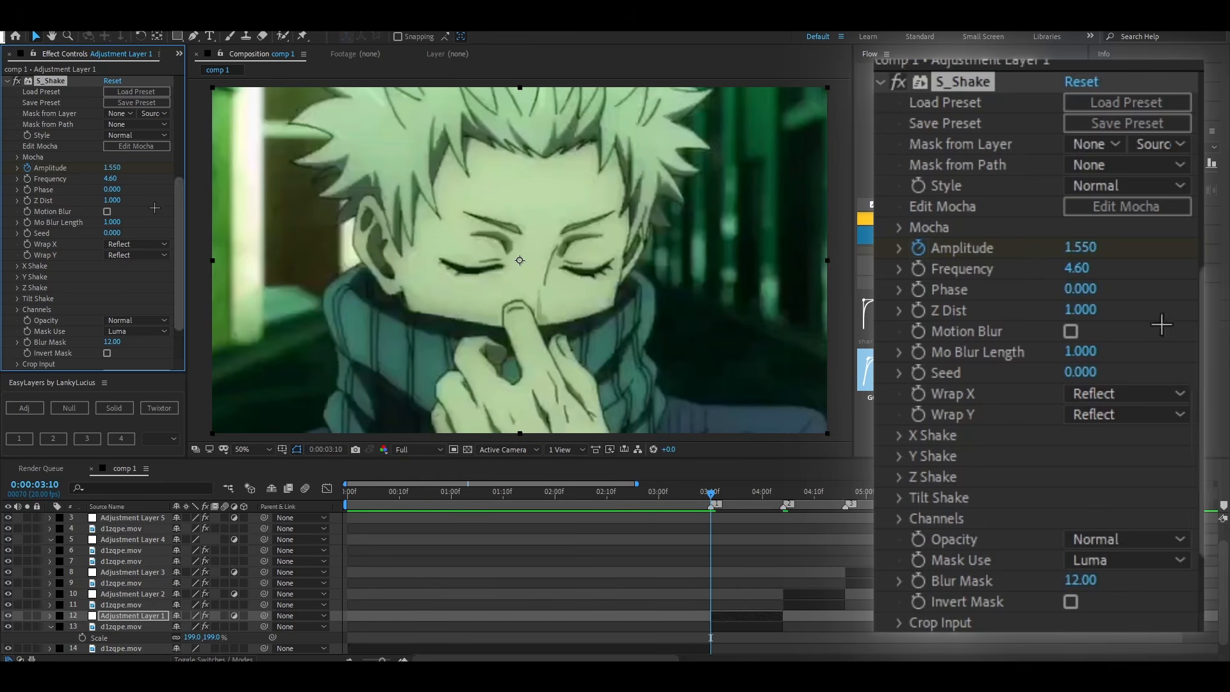
Expand S_Shake's X Shake, Y Shake, Z Shake and Tilt Shake groups
scroll(35, 198, "down", 2)
left_click(16, 237)
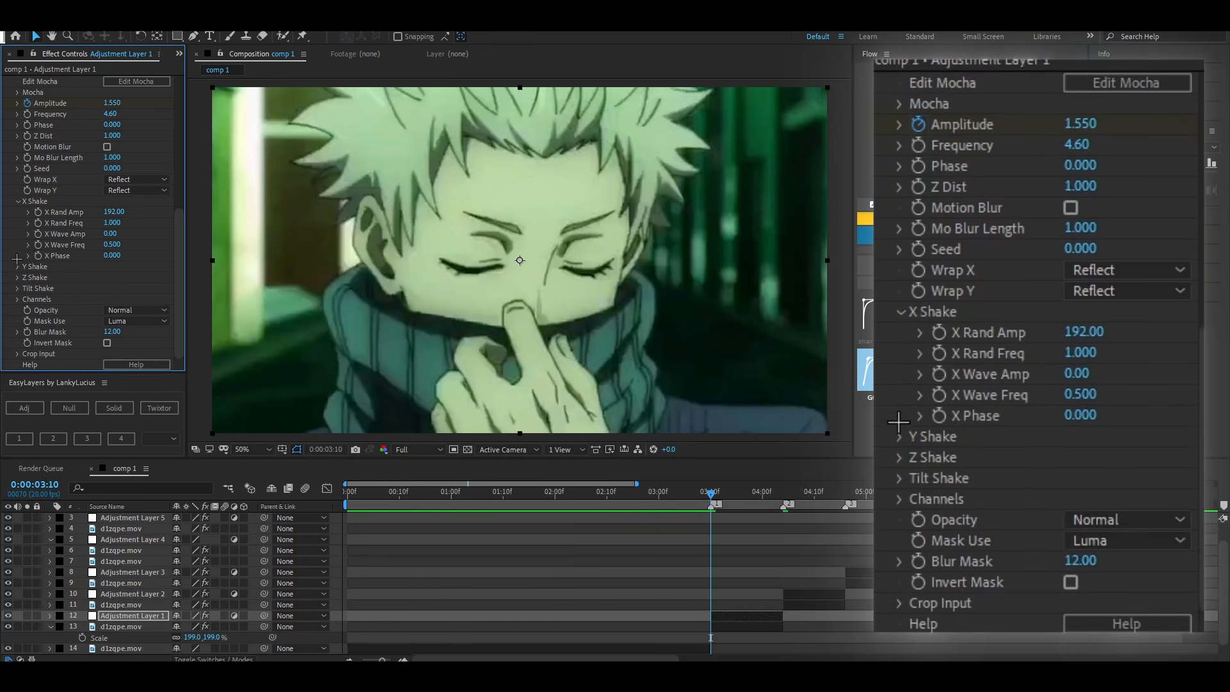
left_click(18, 267)
scroll(18, 271, "down", 2)
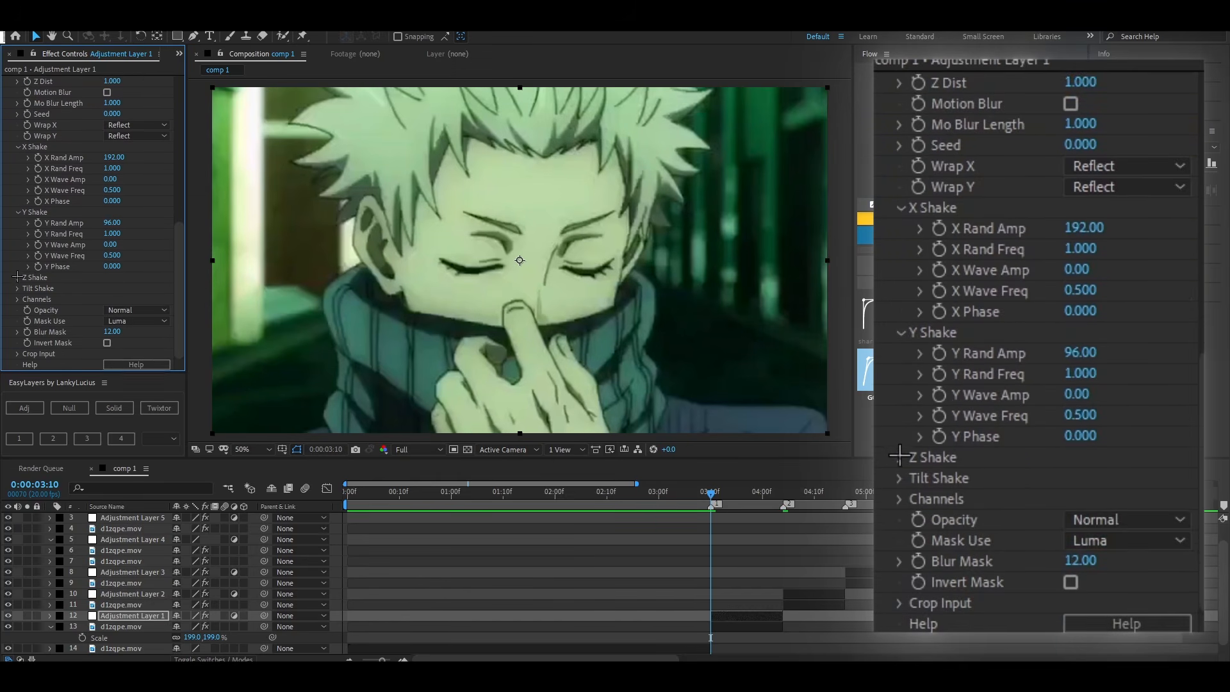
left_click(18, 277)
left_click(18, 289)
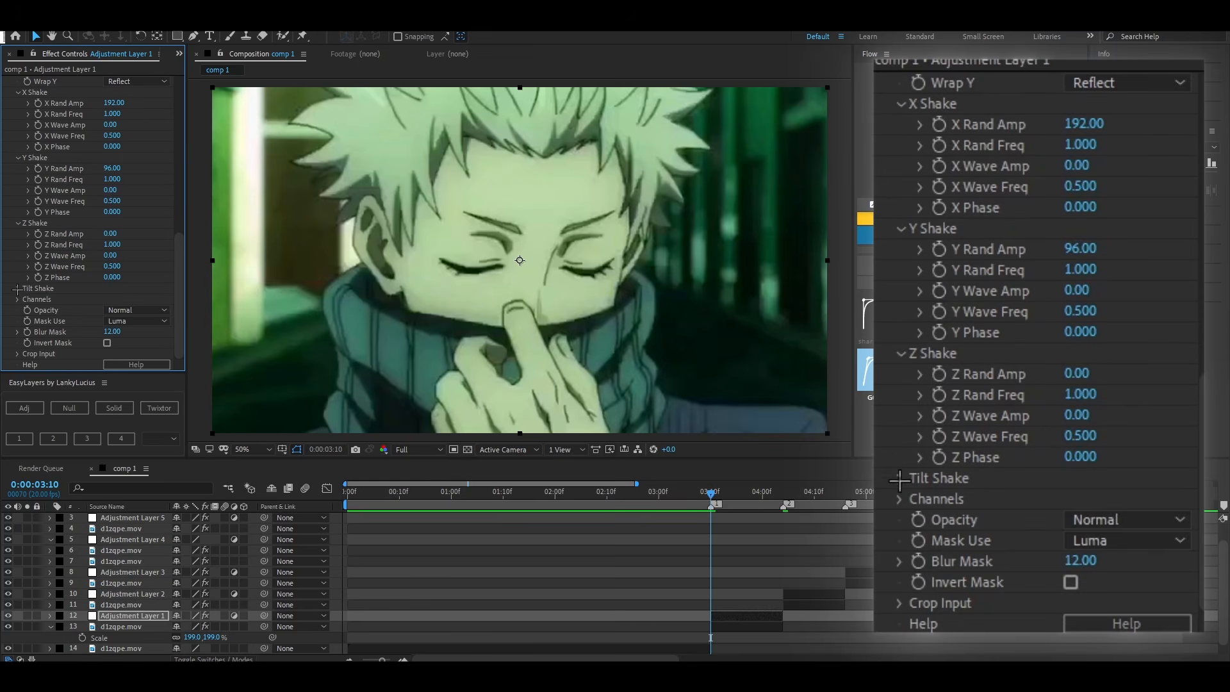
Set S_Shake's X Rand Amp to 123, X Rand Freq to 0.8 and X Wave Amp to 49
scroll(97, 193, "up", 3)
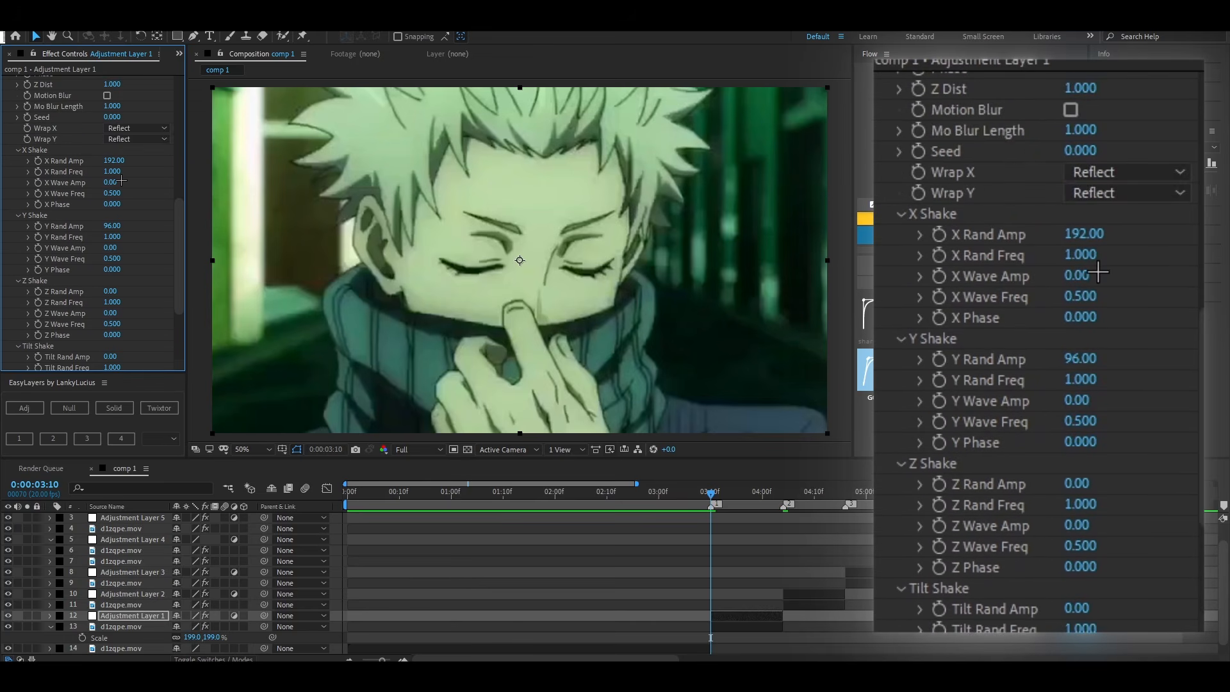
scroll(97, 193, "up", 1)
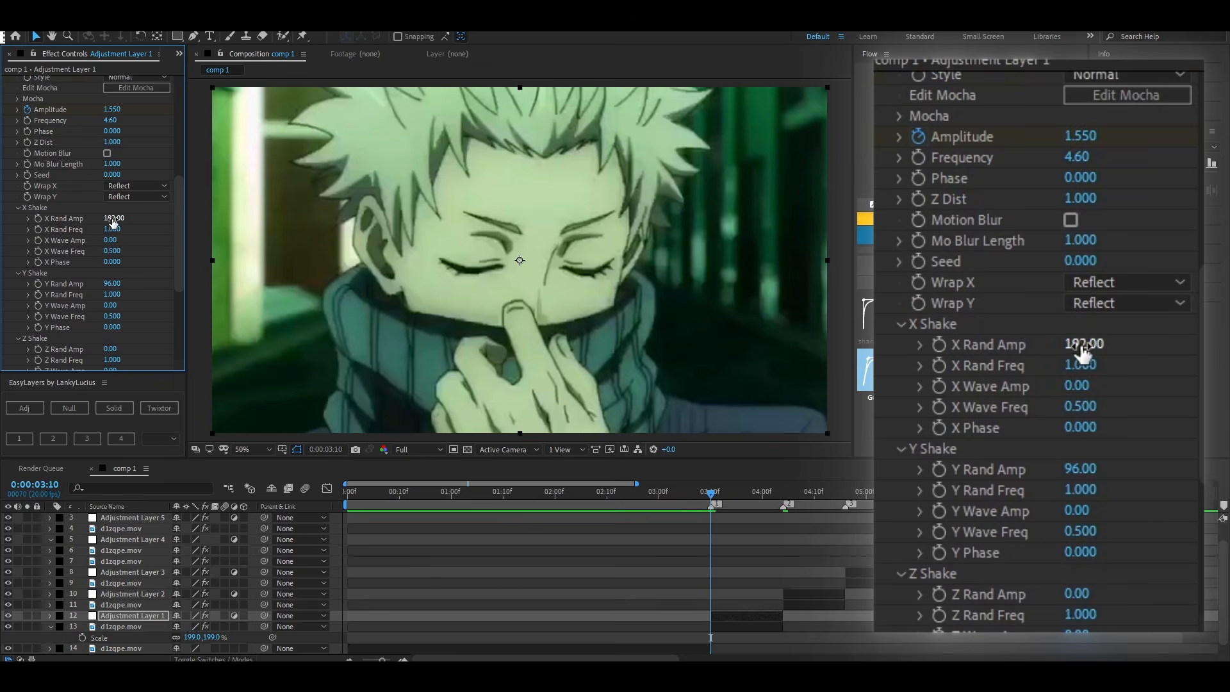
left_click_drag(112, 221, 84, 233)
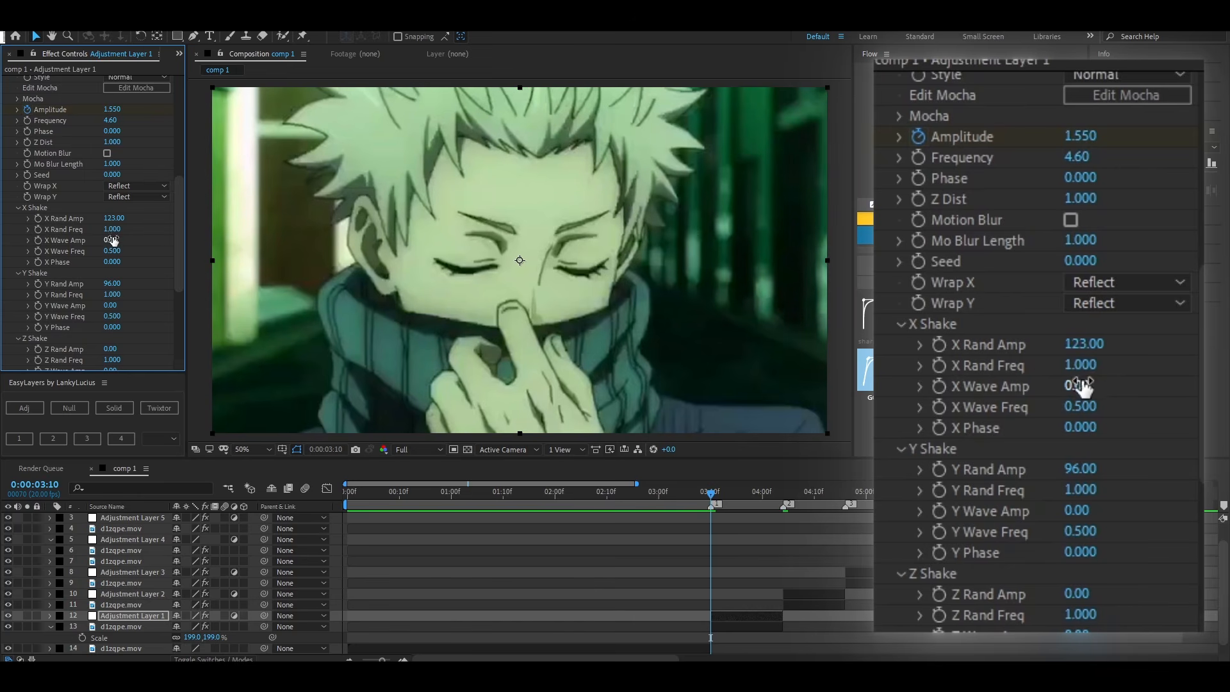
left_click(114, 230)
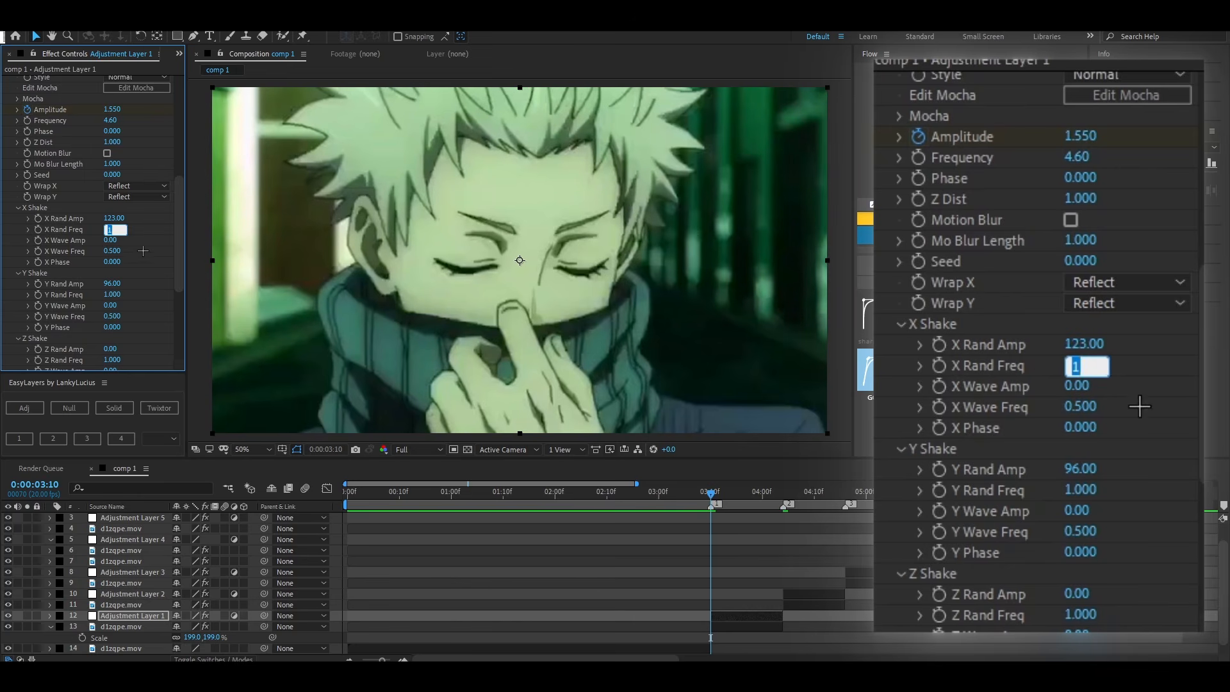
key("BackSpace")
type(".8")
key("Return")
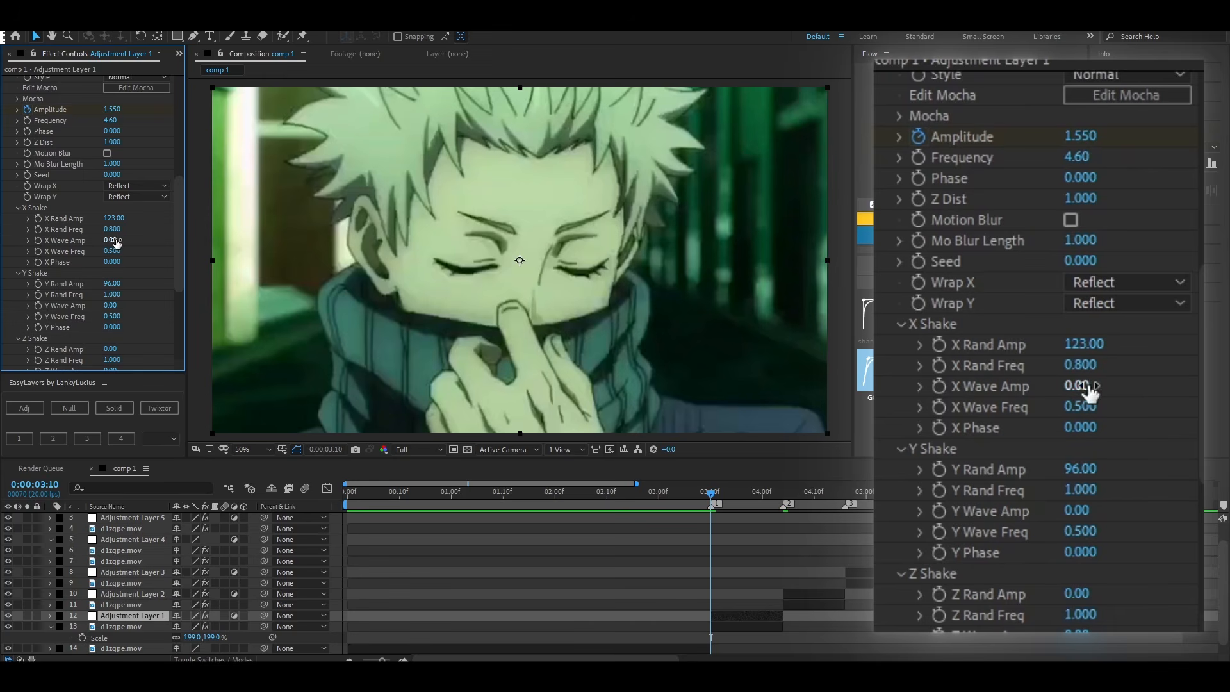
left_click_drag(116, 242, 137, 240)
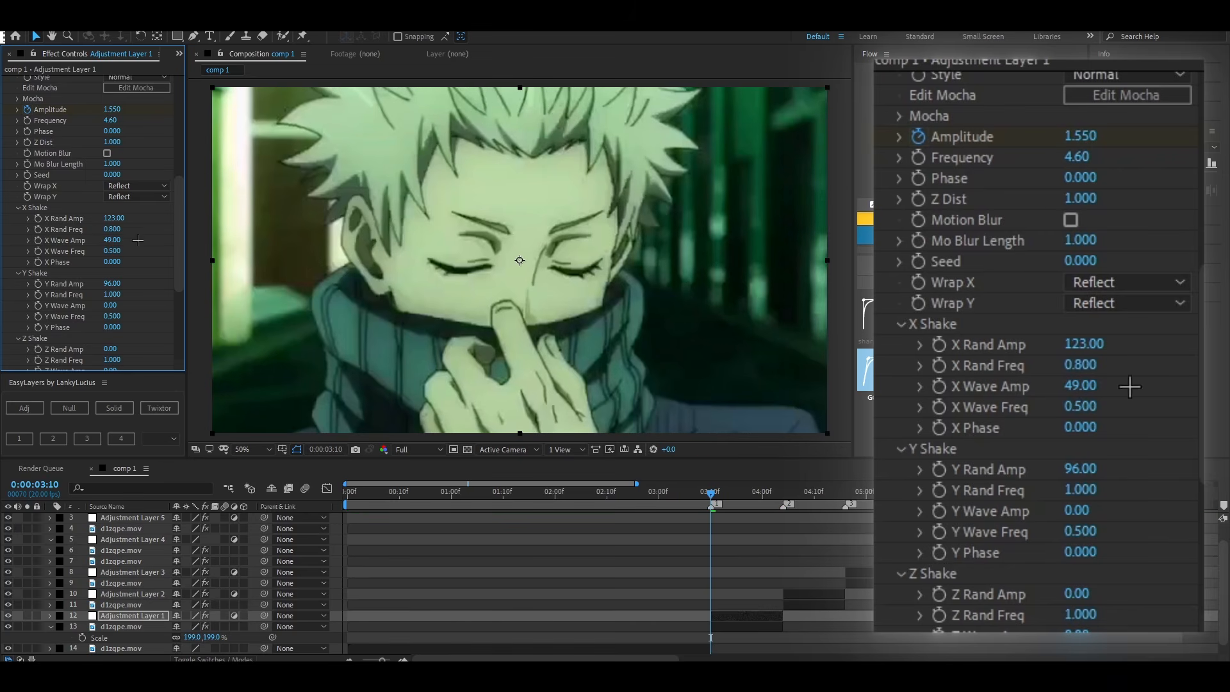
Set S_Shake's Y Rand Amp to 84, Y Rand Freq to 0.8 and Y Wave Amp to 15
scroll(93, 282, "down", 3)
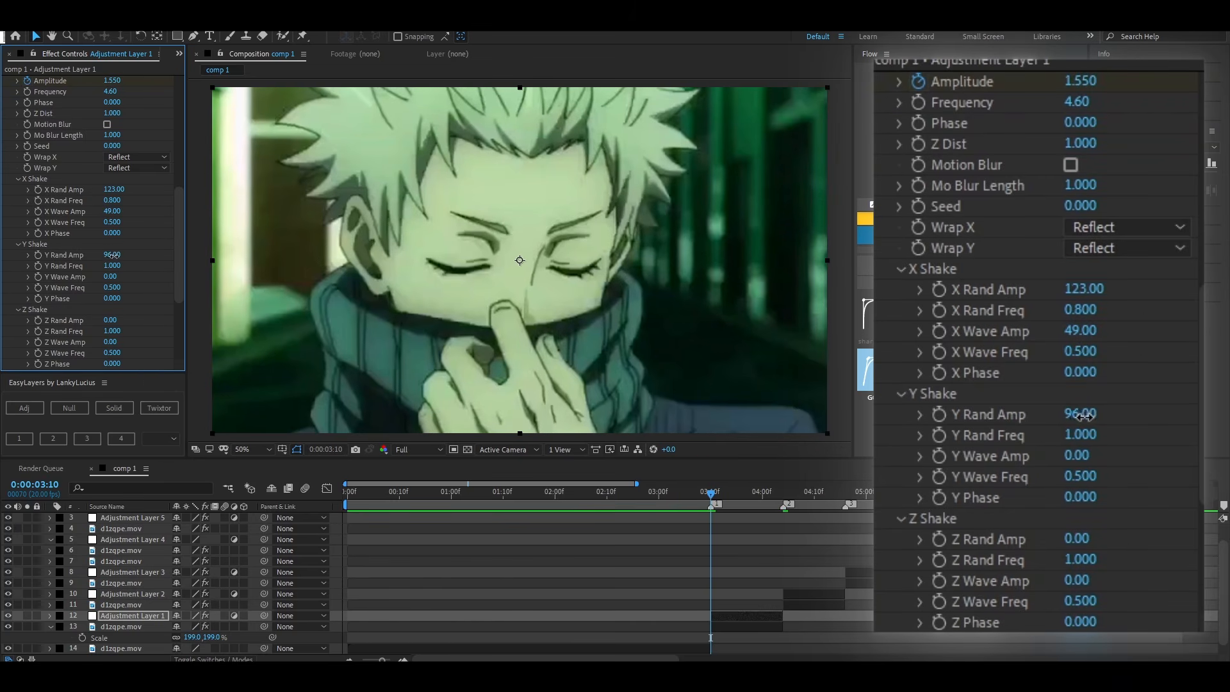
left_click_drag(112, 255, 109, 265)
left_click(108, 265)
type(".8")
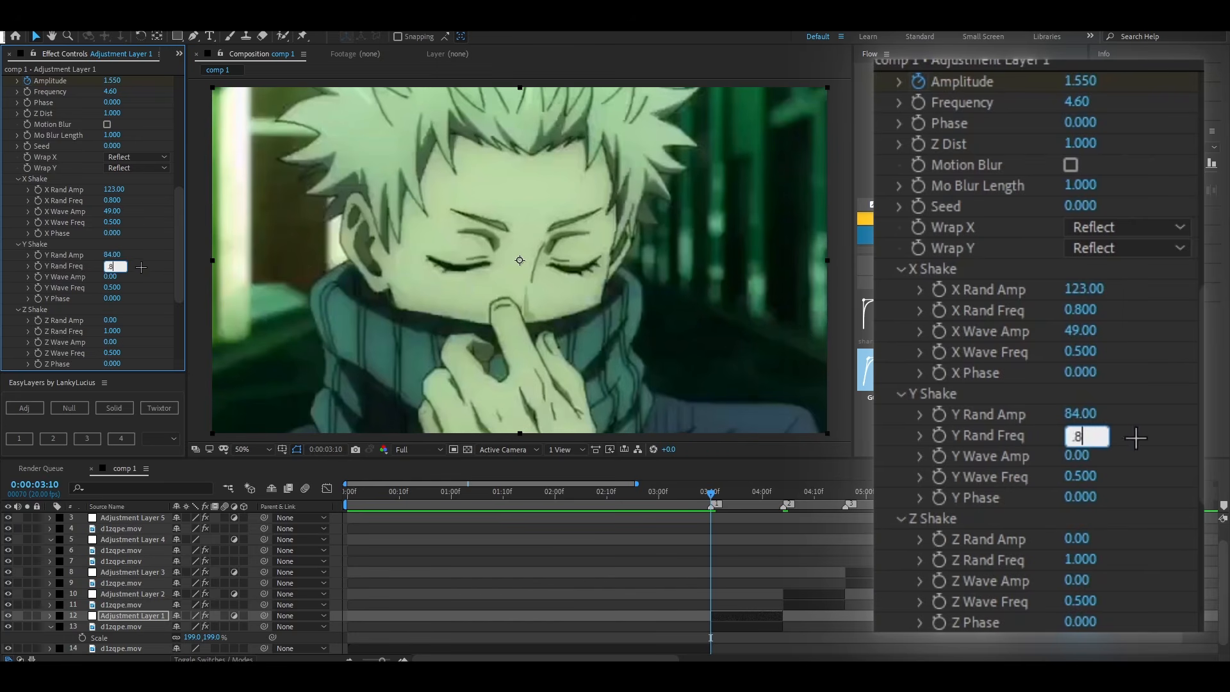
key("Return")
left_click_drag(110, 282, 124, 280)
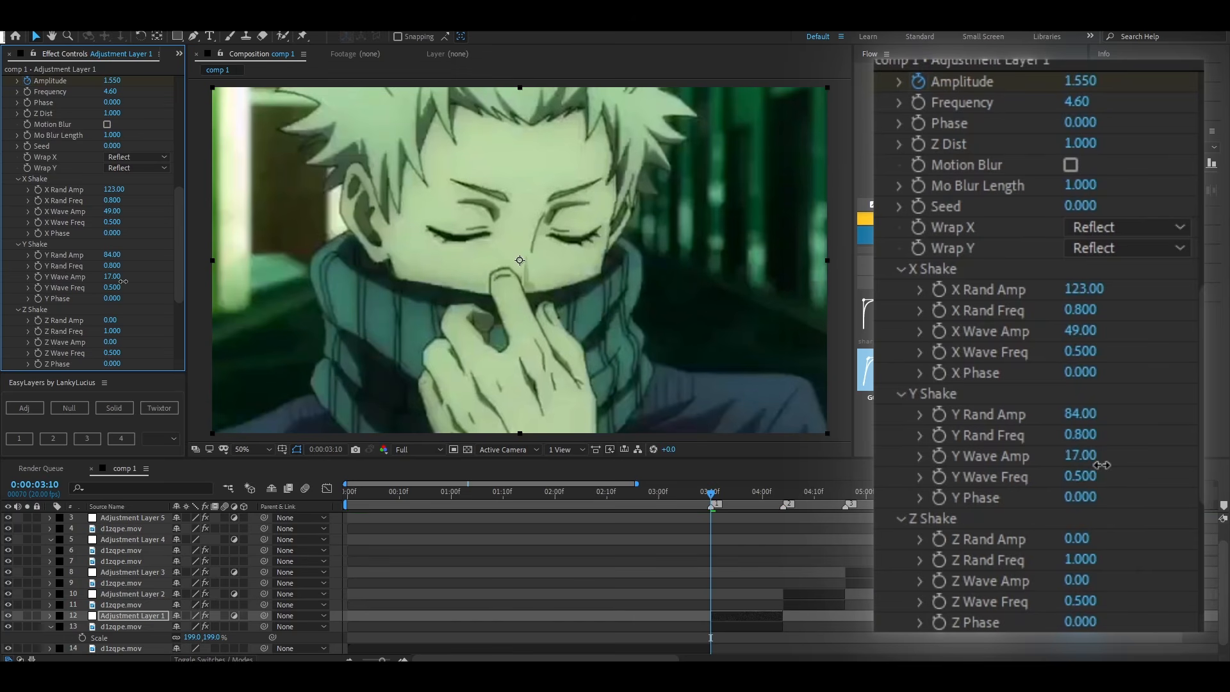
left_click_drag(122, 281, 121, 281)
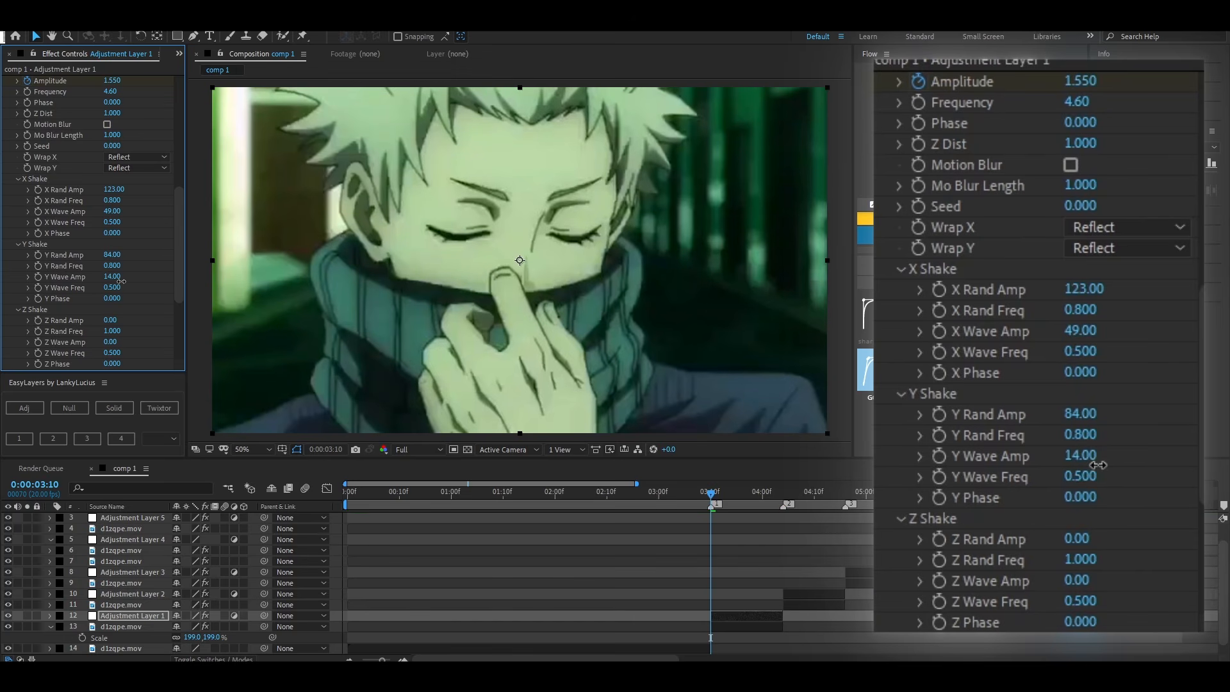
Set S_Shake's Z Rand Amp to 94, Z Wave Amp to 42 and Z Rand Freq to 0.8
scroll(117, 293, "down", 2)
left_click_drag(117, 294, 178, 294)
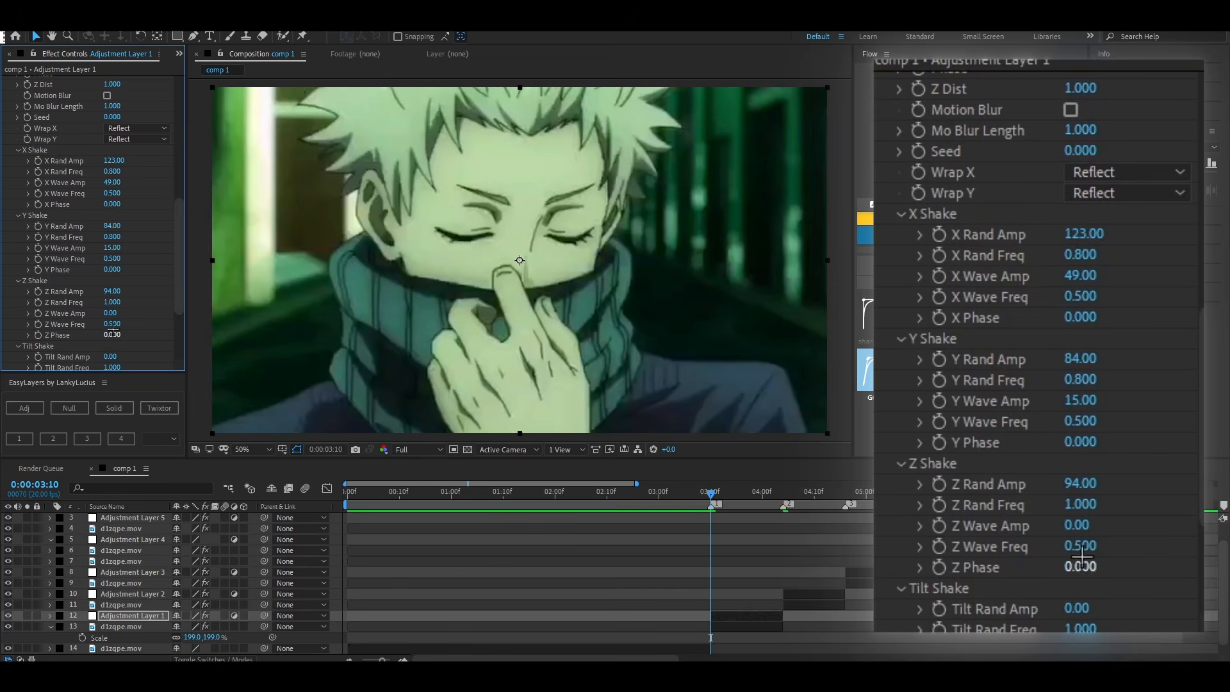
left_click_drag(111, 313, 136, 314)
left_click(118, 303)
type(".8")
key("Return")
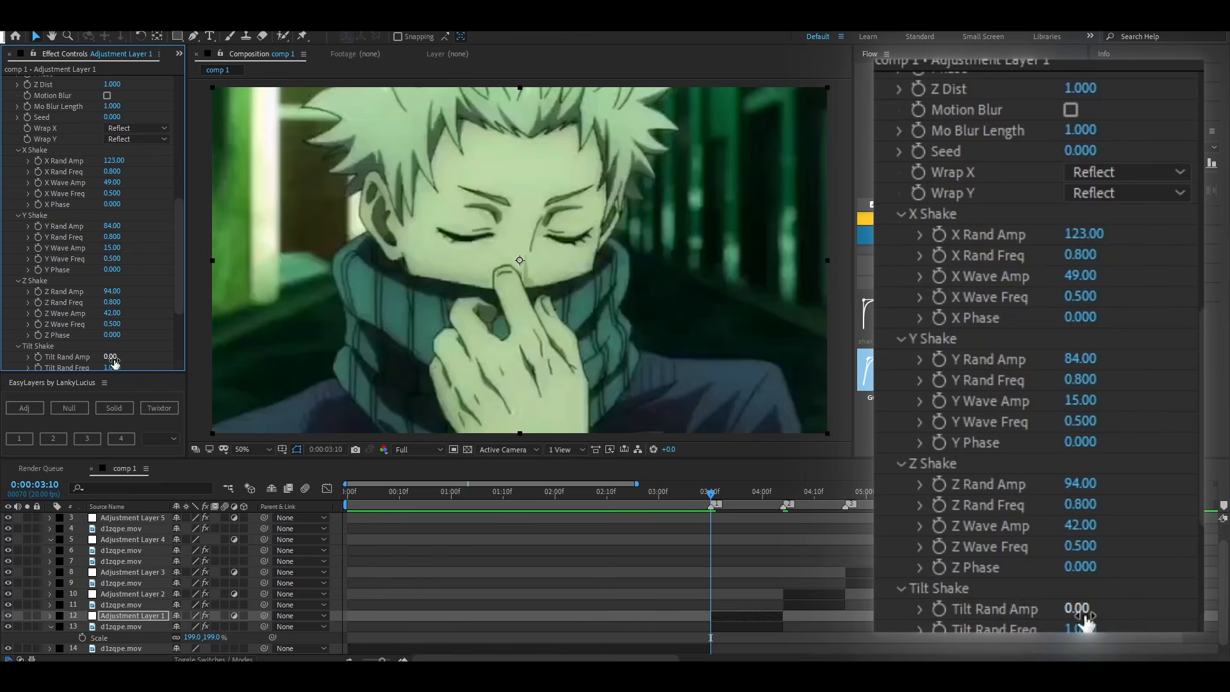
Set S_Shake's Tilt Rand Amp to 2.60 and Tilt Wave Amp to 1.60
scroll(148, 314, "down", 4)
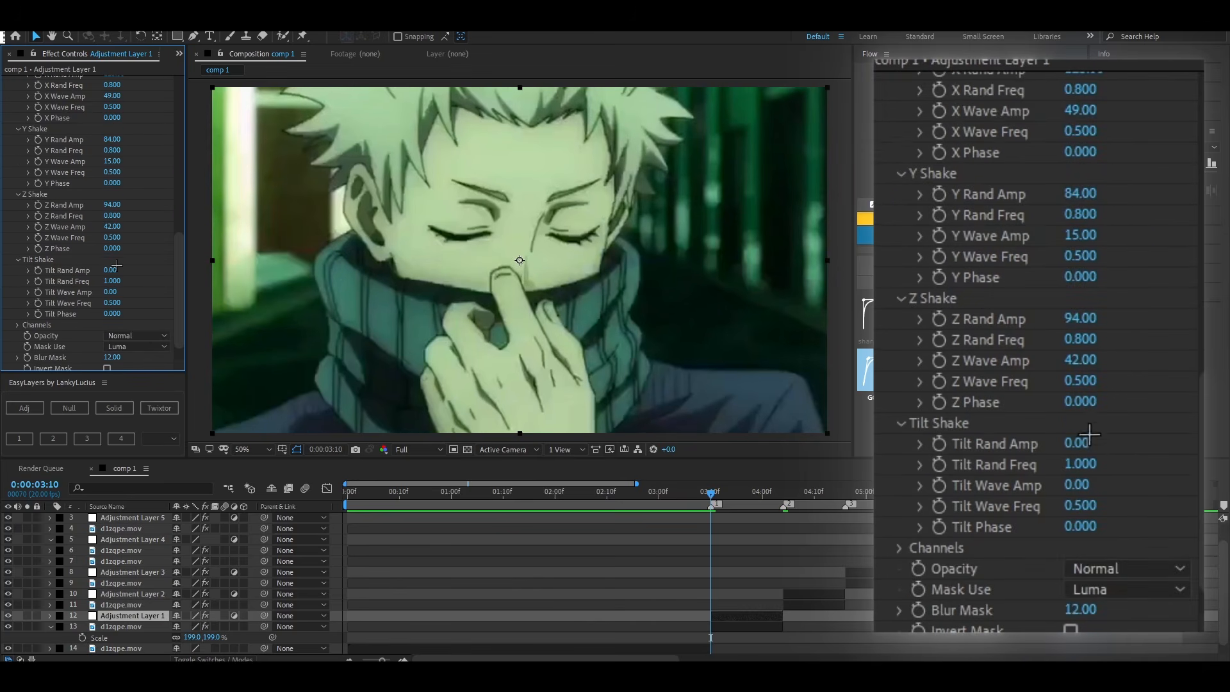
left_click_drag(117, 268, 129, 269)
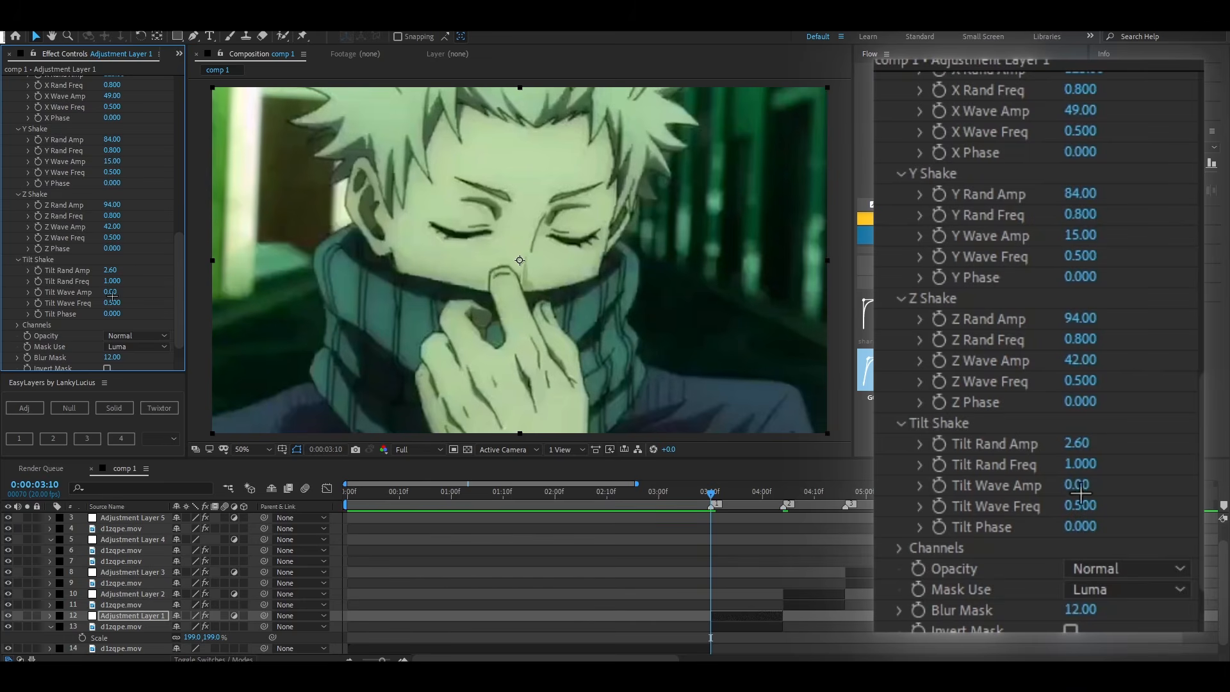
left_click_drag(117, 291, 122, 292)
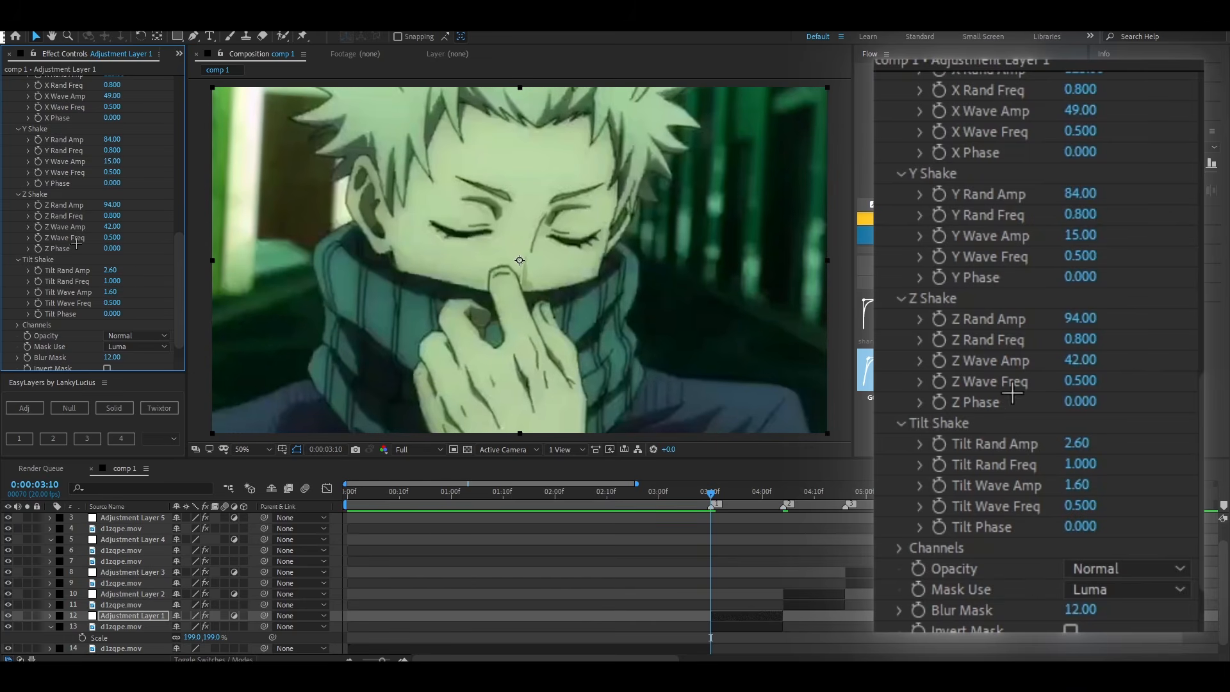
Keyframe S_Shake's Amplitude at 0 near the end of Adjustment Layer 1, at 0:00:04:03
scroll(77, 243, "up", 5)
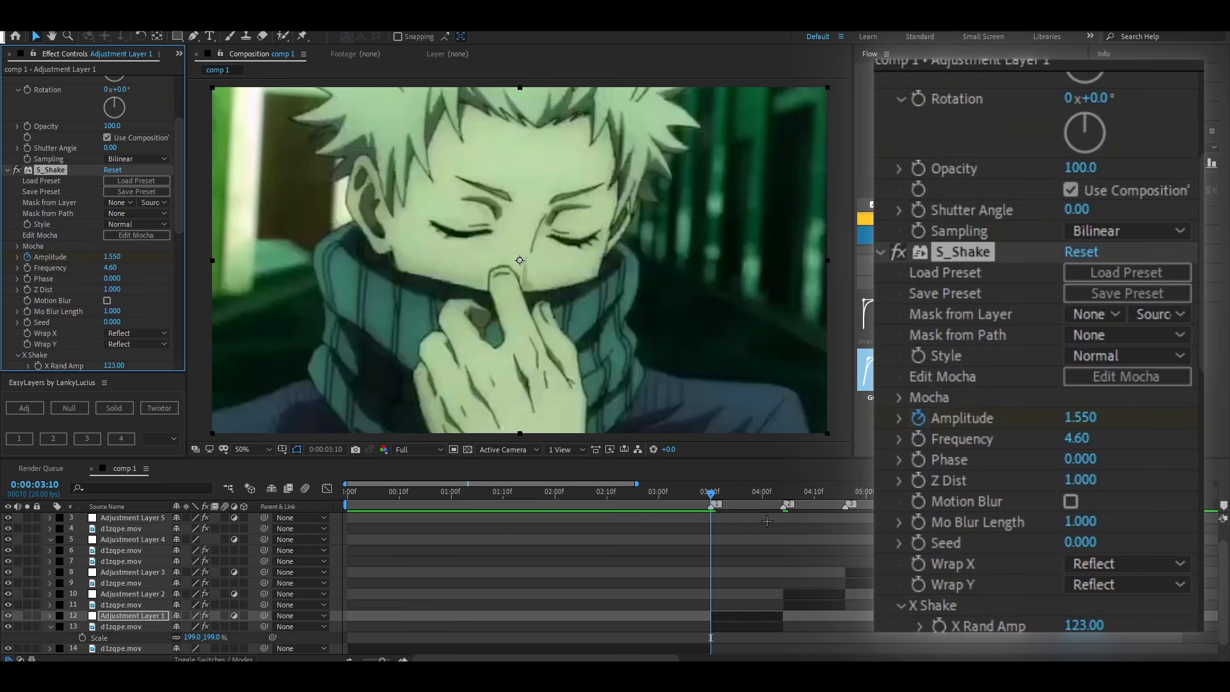
key("o")
left_click(109, 256)
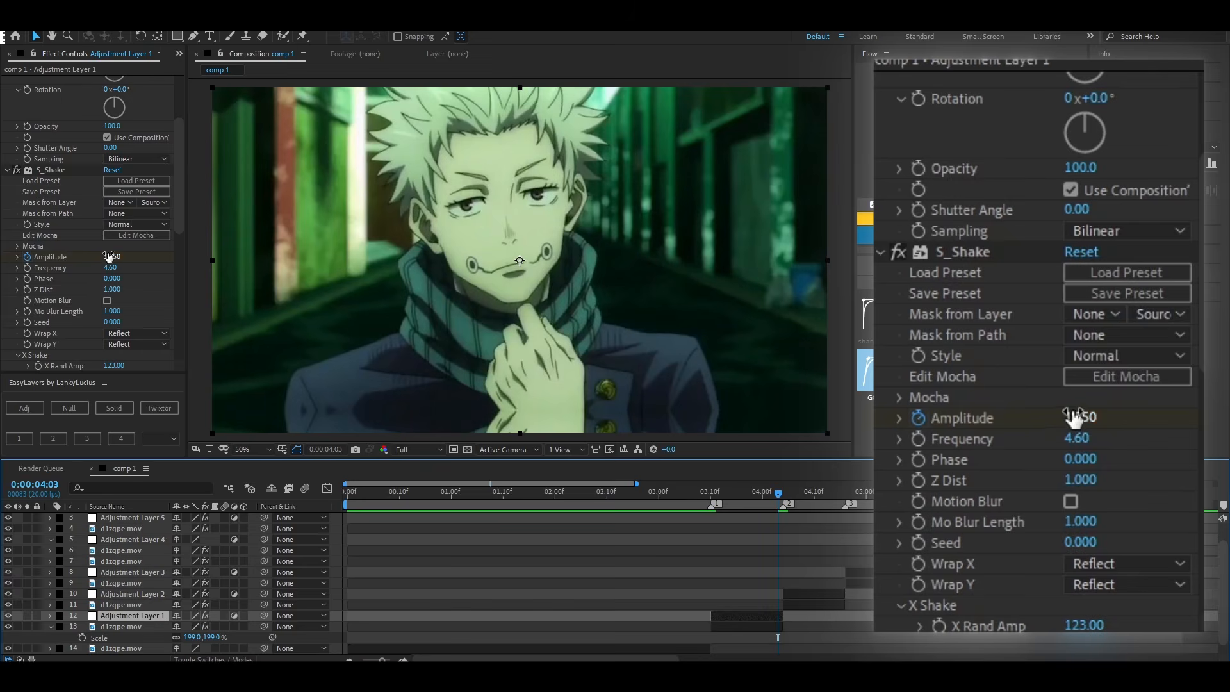
type("0")
key("Return")
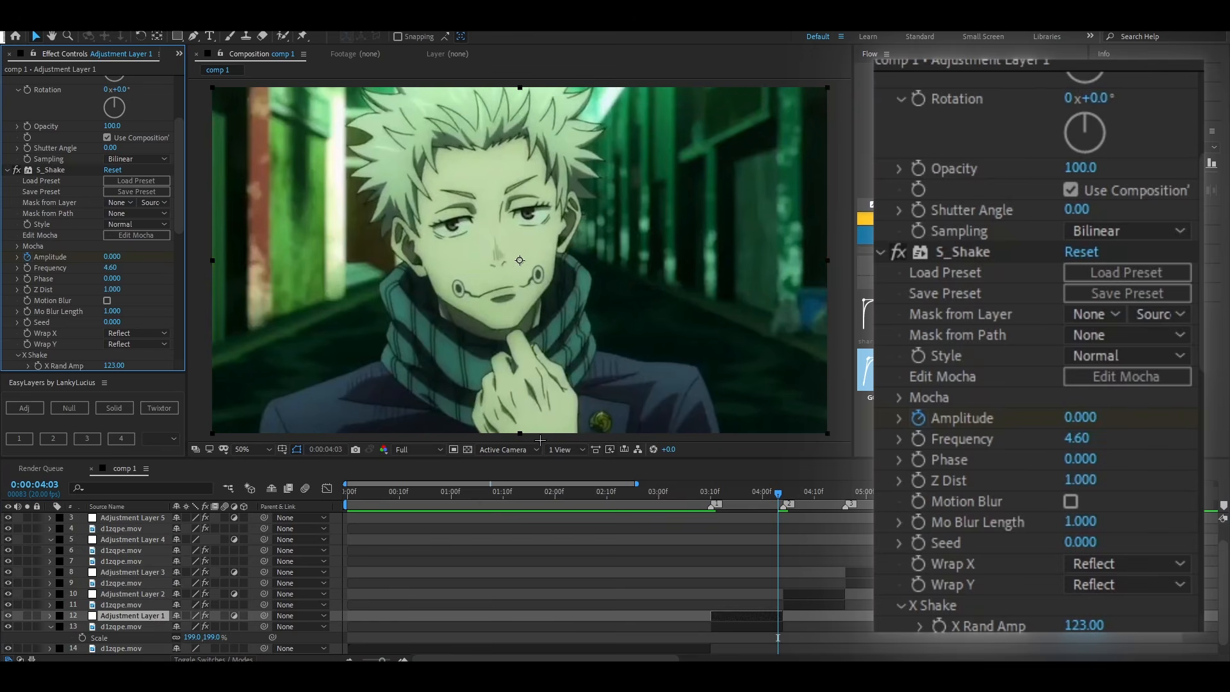
Reveal Adjustment Layer 1's keyframes, apply Easy Ease to both S_Shake Amplitude keyframes and preview the shake
key("u")
scroll(811, 569, "down", 1)
left_click(744, 567)
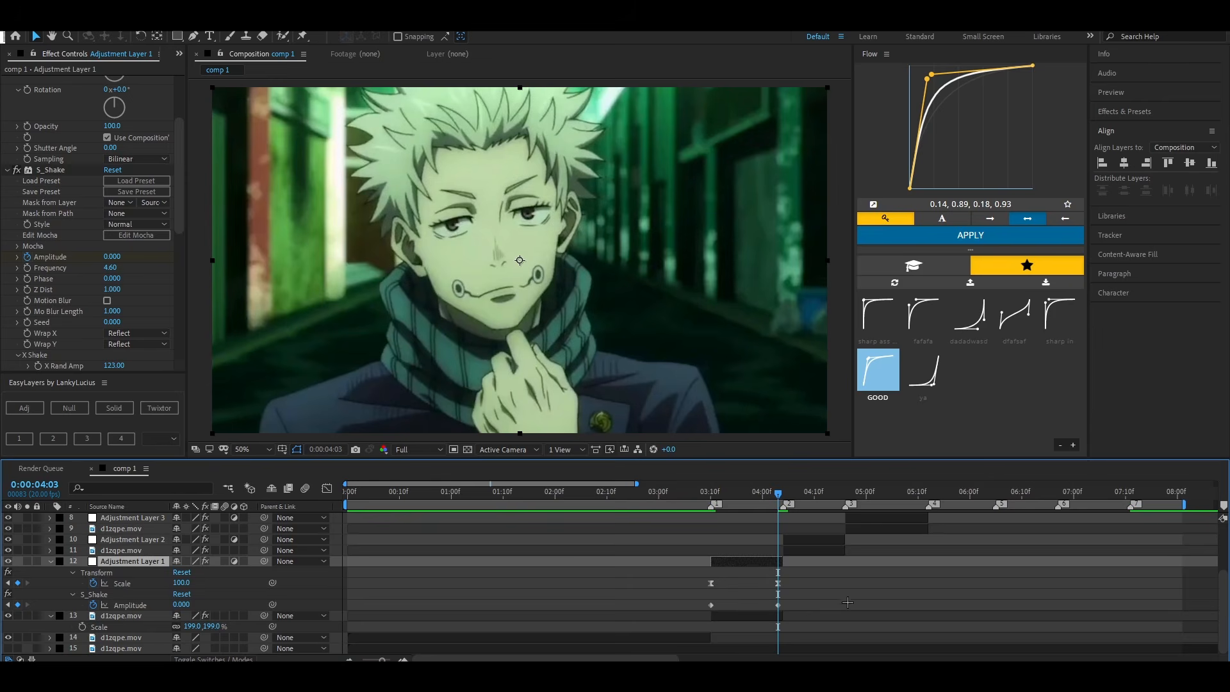
left_click_drag(824, 598, 661, 615)
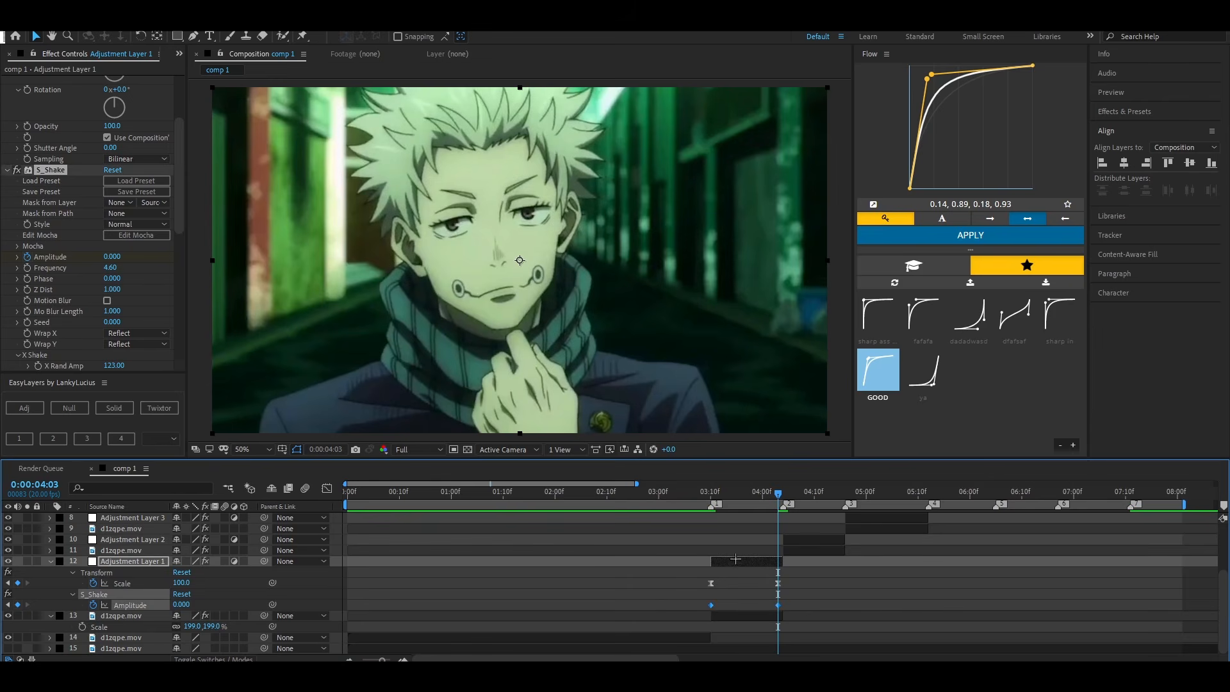
left_click_drag(779, 493, 664, 496)
key("space")
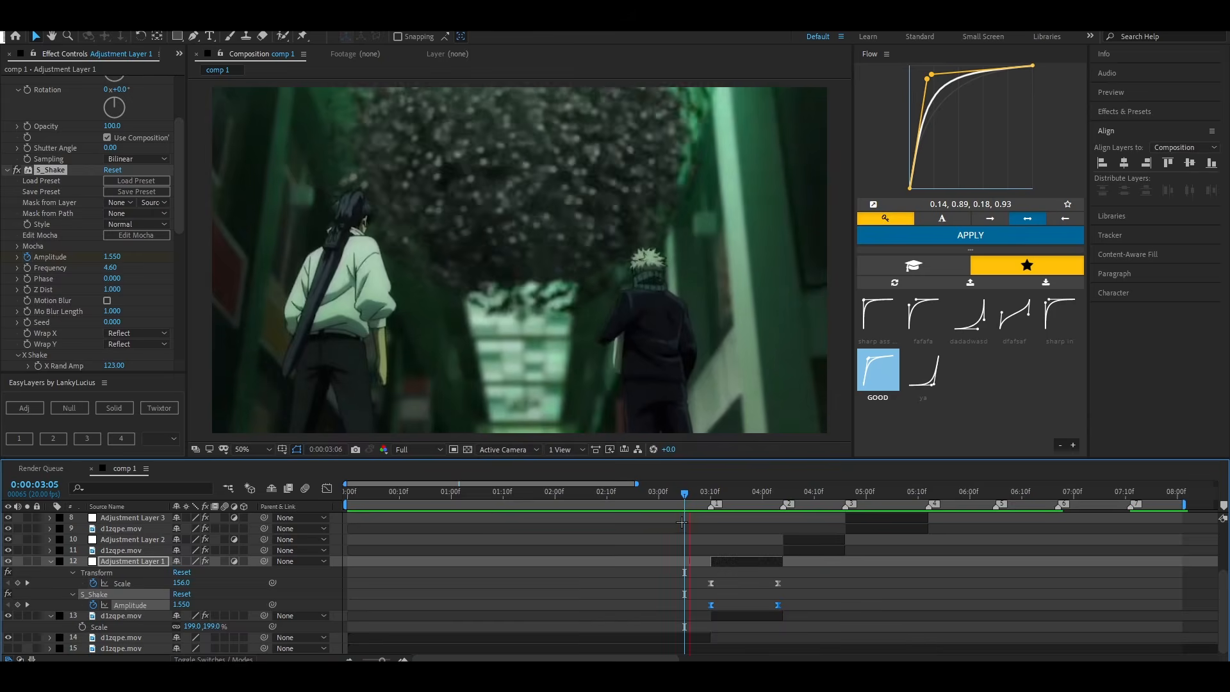
Apply a steeper Flow curve of 0.04, 0.89, 0.14, 0.96 to both Amplitude keyframes and preview the shake
left_click_drag(773, 495, 736, 495)
left_click_drag(803, 599, 667, 616)
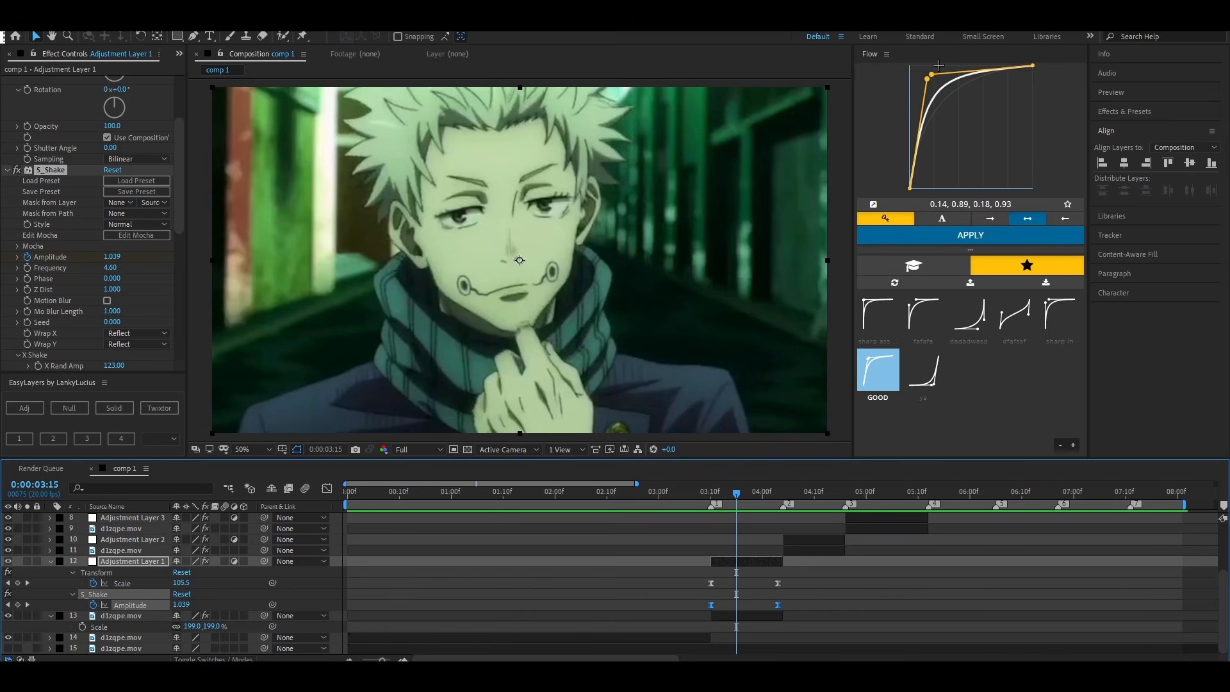
left_click_drag(925, 80, 915, 78)
left_click(961, 243)
left_click(756, 547)
left_click_drag(736, 494, 675, 499)
key("space")
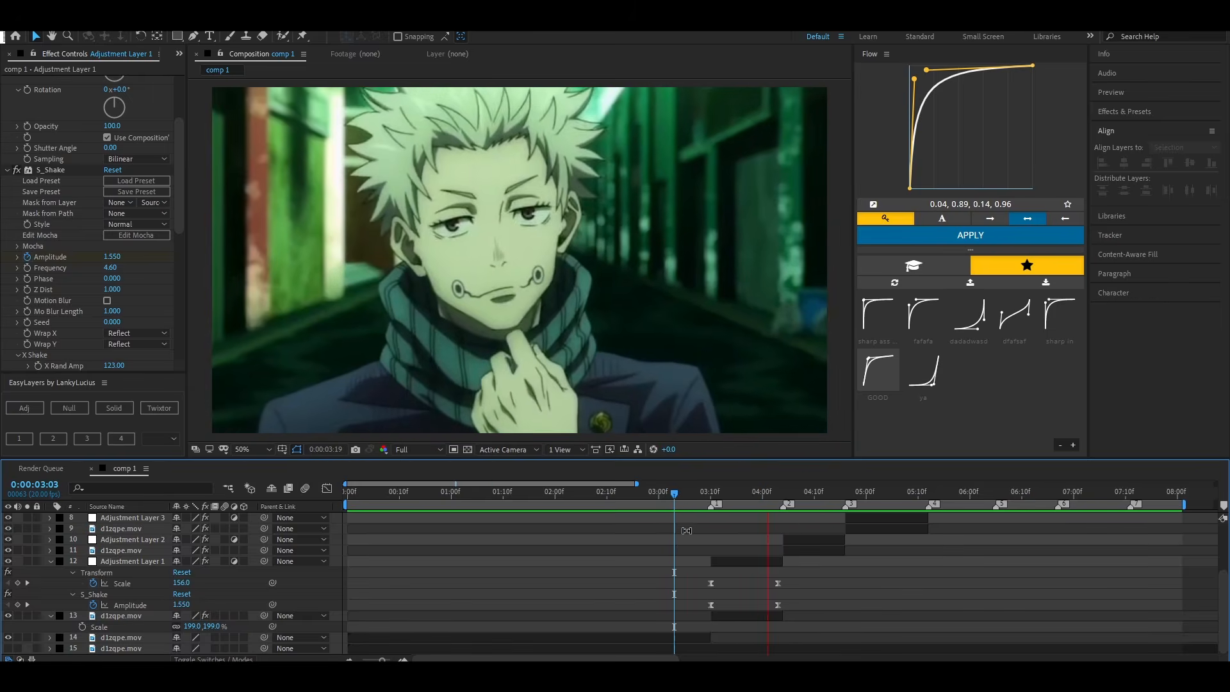
Try an S_Shake Phase of 1.000 on Adjustment Layer 1 and preview the shake
left_click_drag(718, 515, 712, 527)
scroll(87, 294, "down", 1)
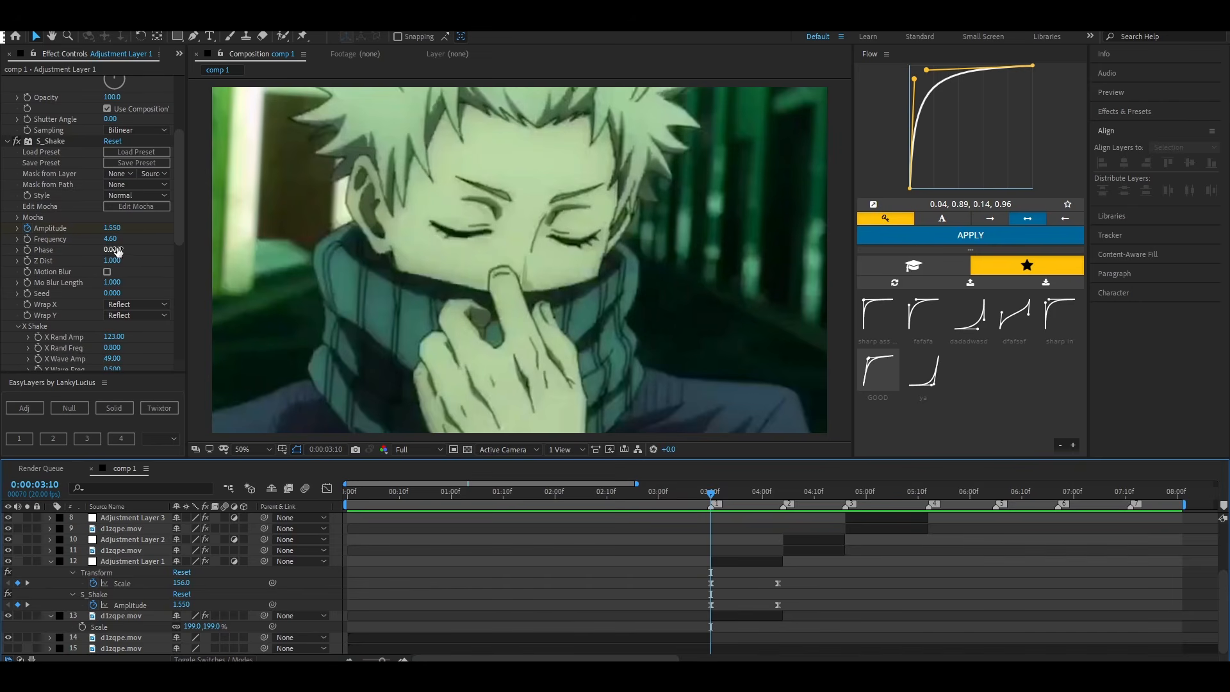
left_click_drag(116, 249, 127, 254)
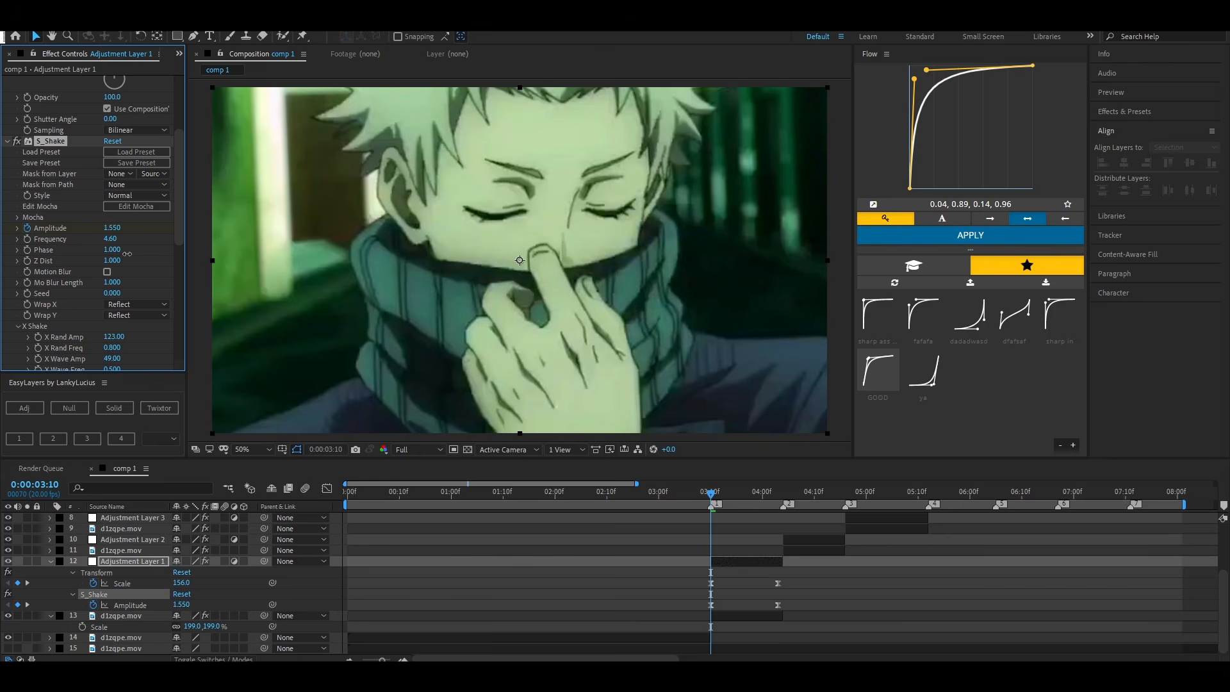
left_click(833, 590)
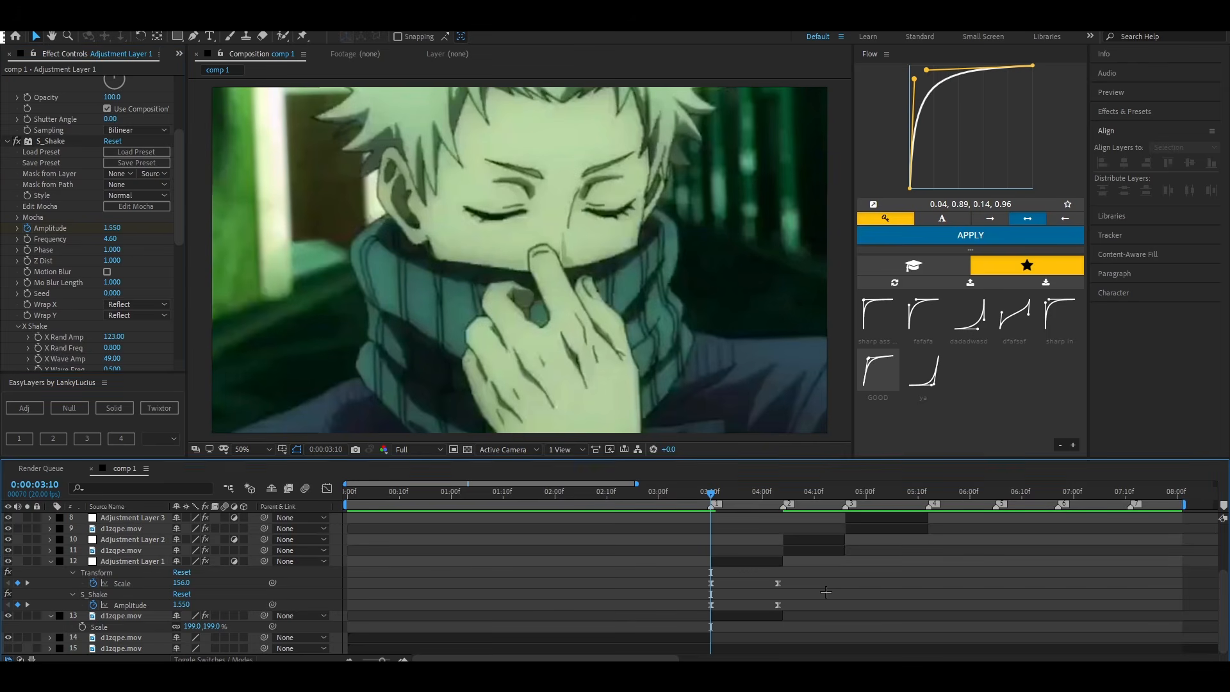
key("space")
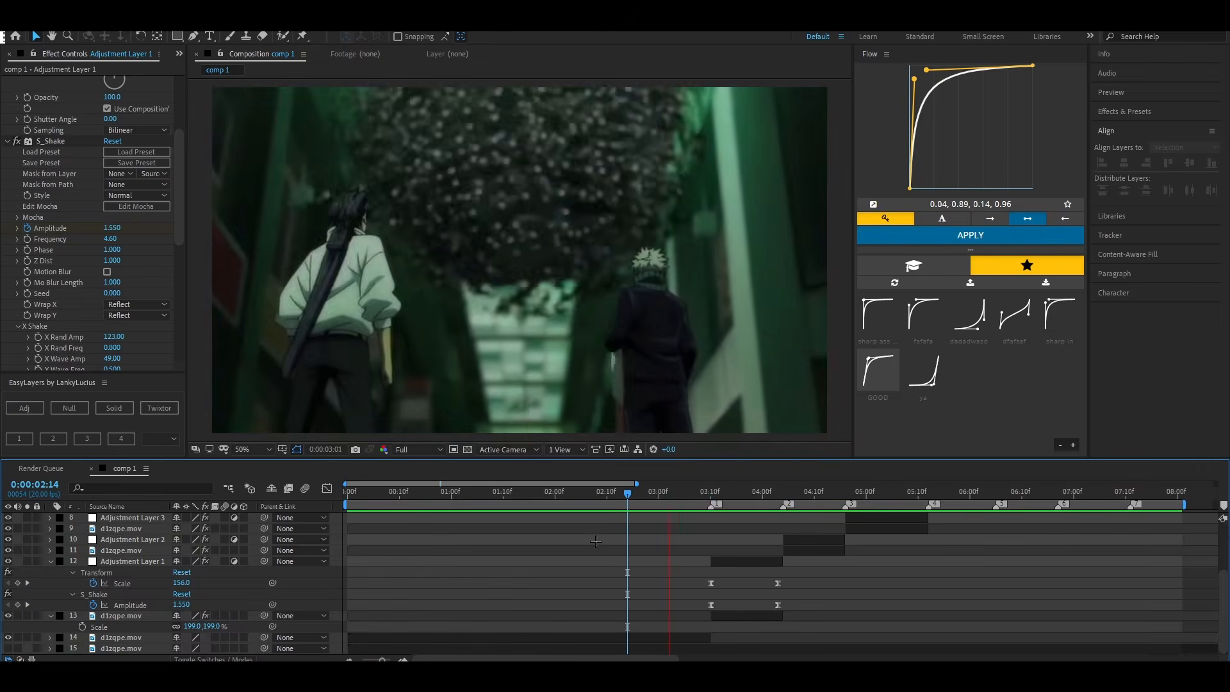
key("space")
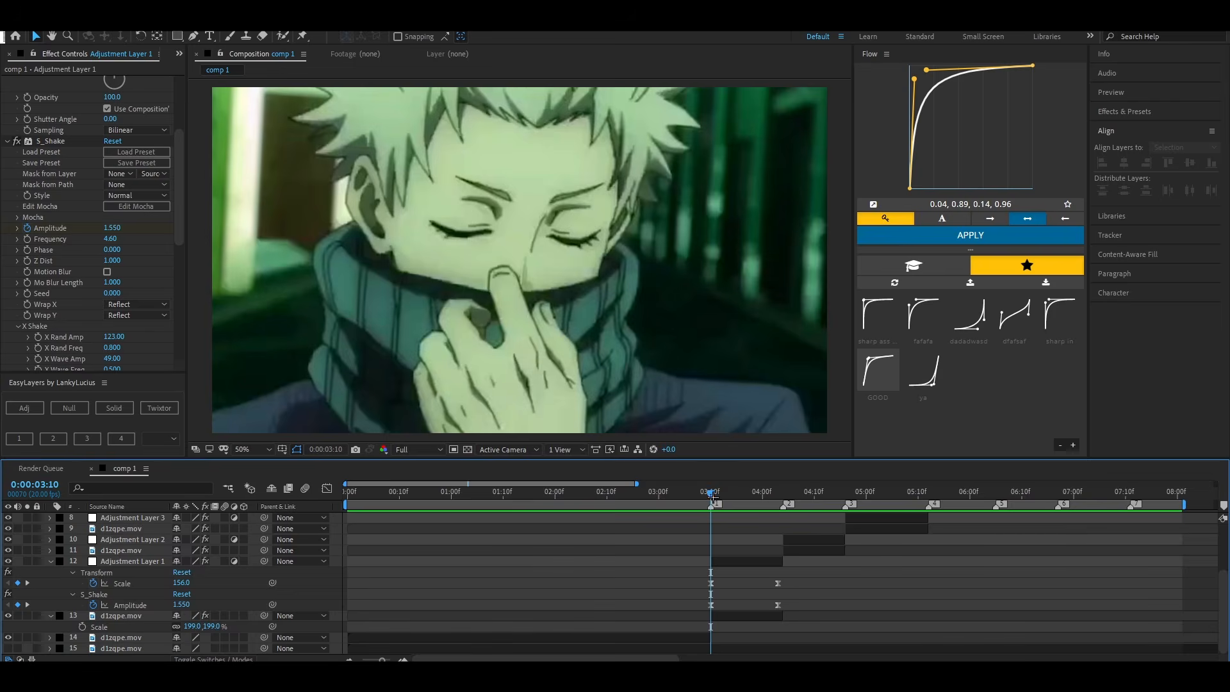
key("space")
left_click_drag(793, 492, 782, 548)
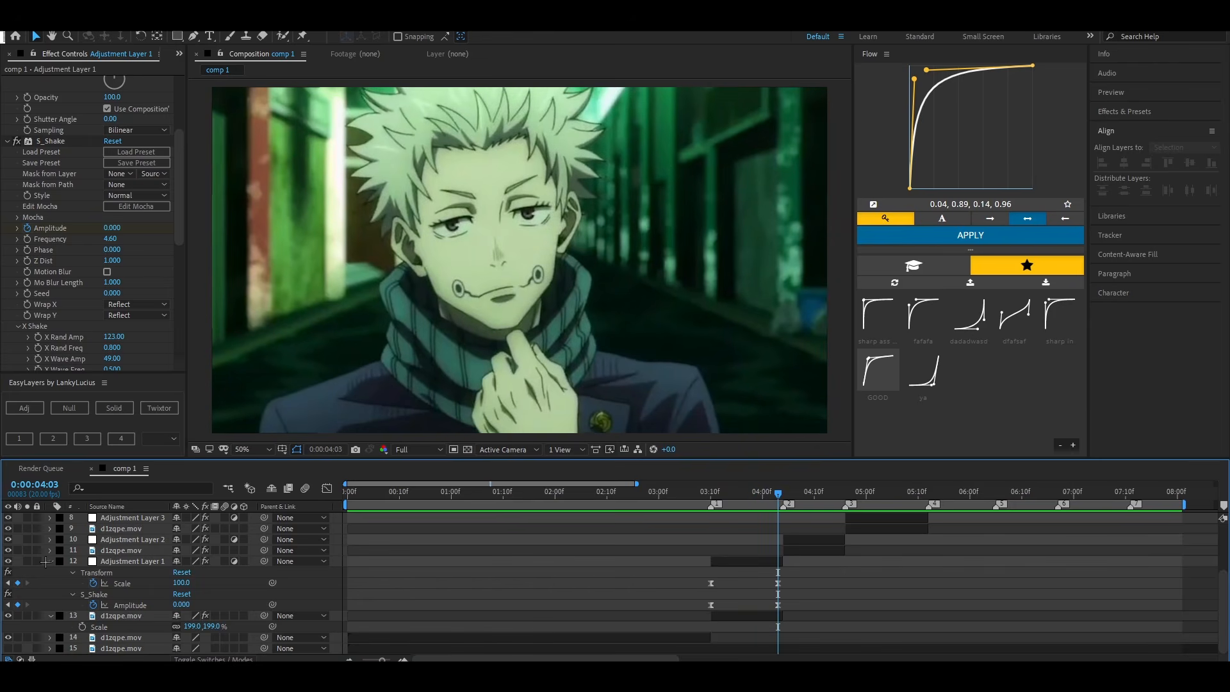
Add a new adjustment layer directly above Adjustment Layer 2, starting at 0:00:04:04, and trim its end to 0:00:04:16
left_click(805, 582)
key("Page_Down")
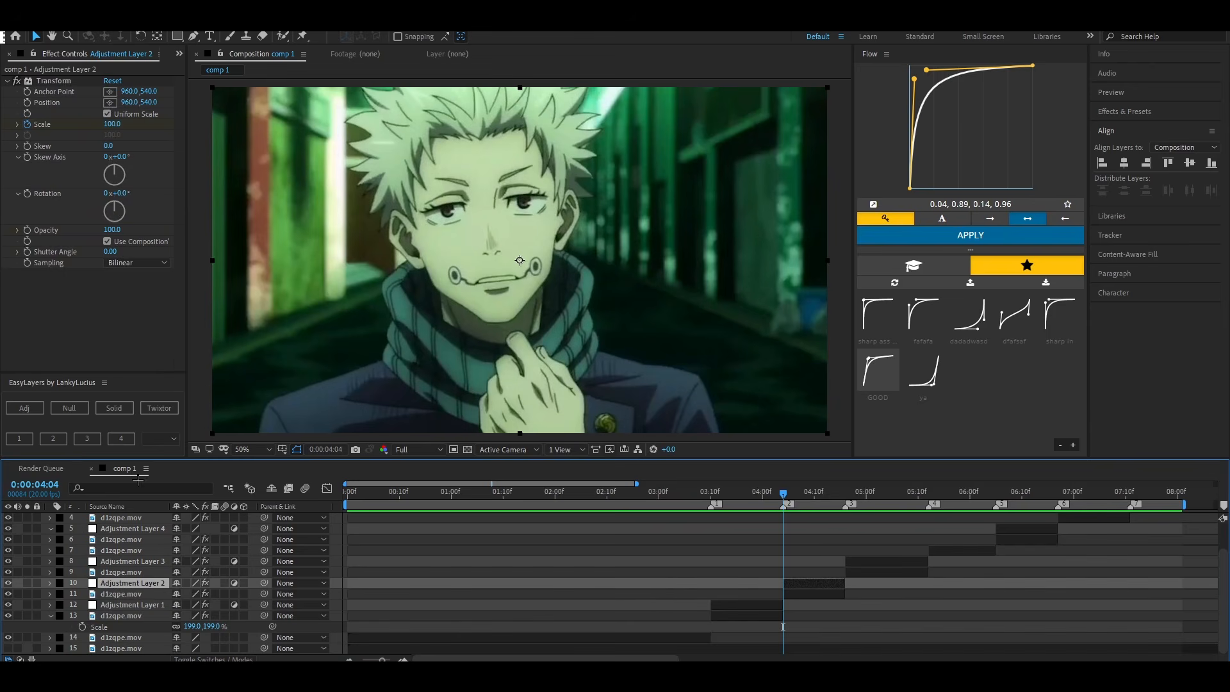
left_click(813, 594)
left_click(814, 581)
key("ctrl+alt+y")
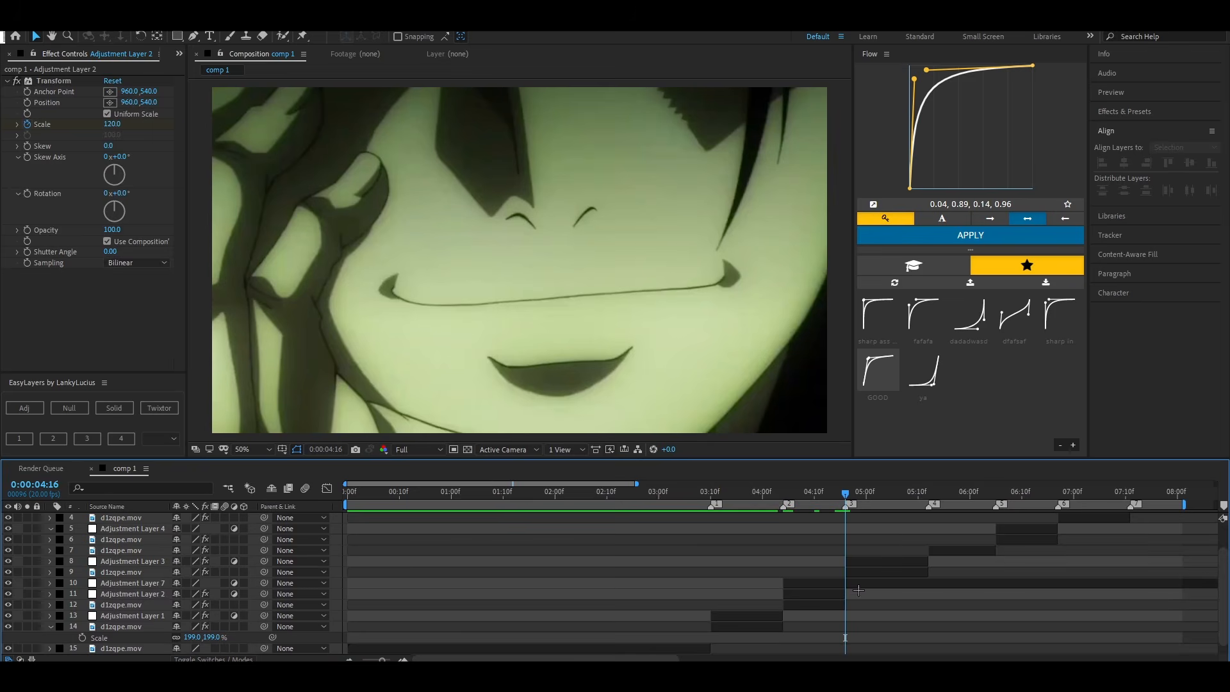
left_click(858, 585)
key("ctrl+shift+d")
key("Delete")
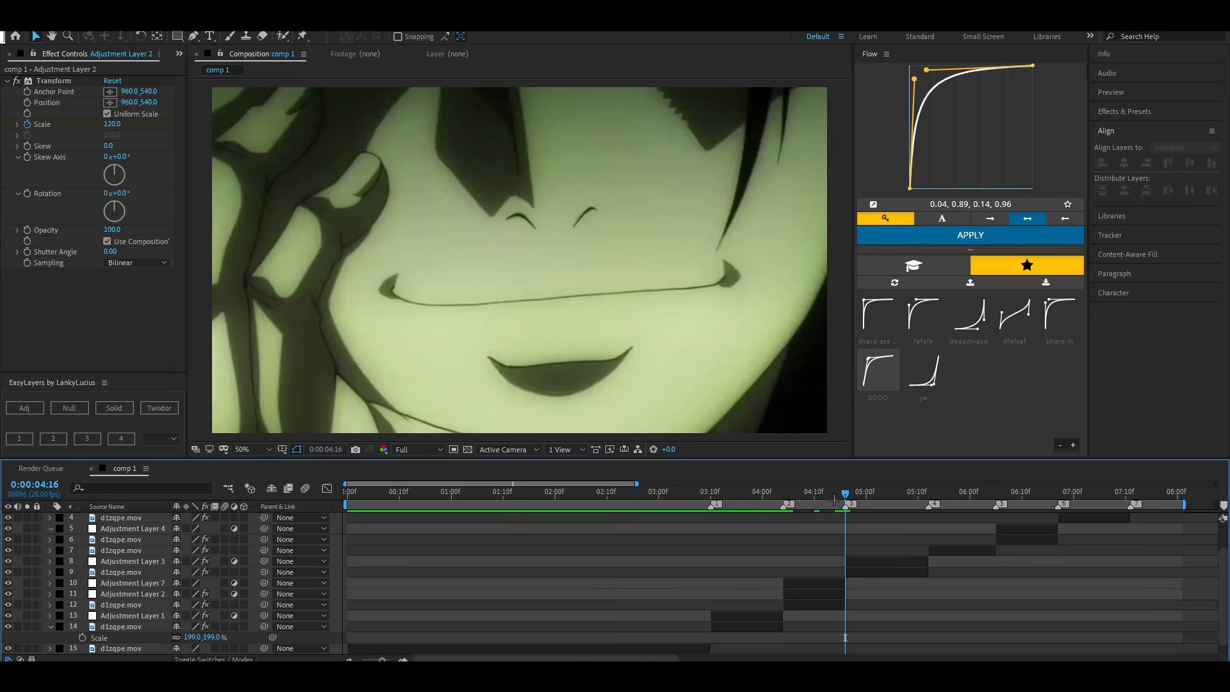
Extend the start of Adjustment Layer 7 back to 0:00:03:18, ahead of marker 2
left_click_drag(841, 491, 783, 518)
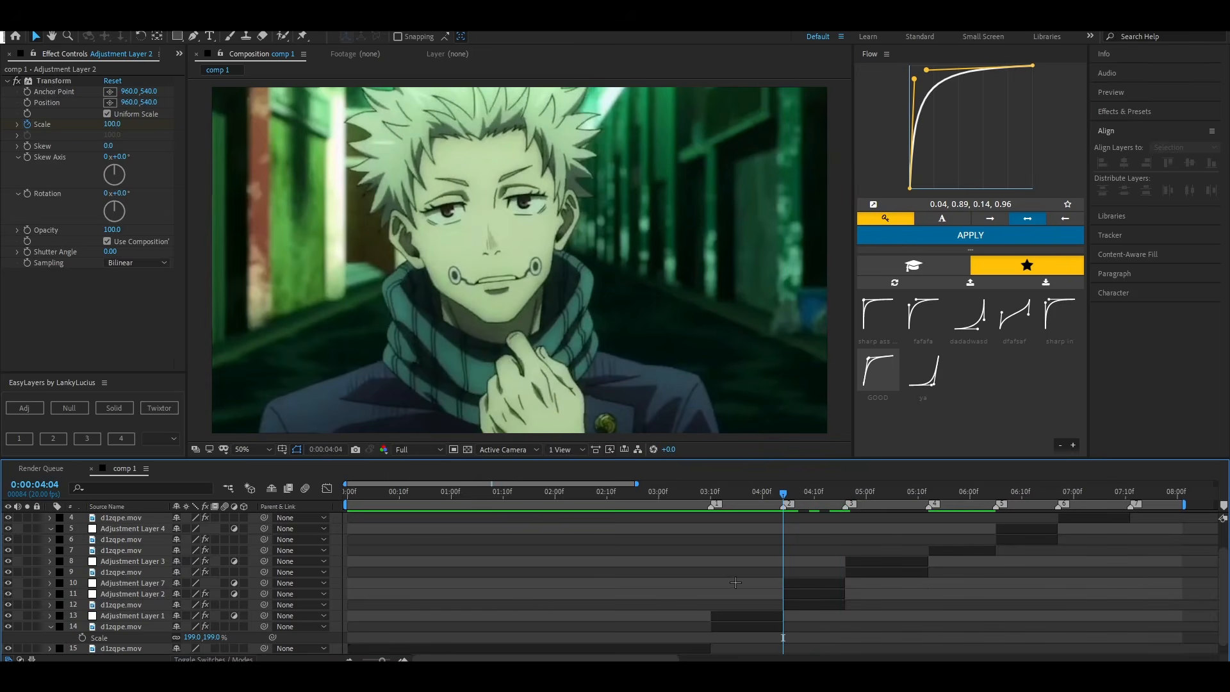
scroll(781, 550, "down", 1)
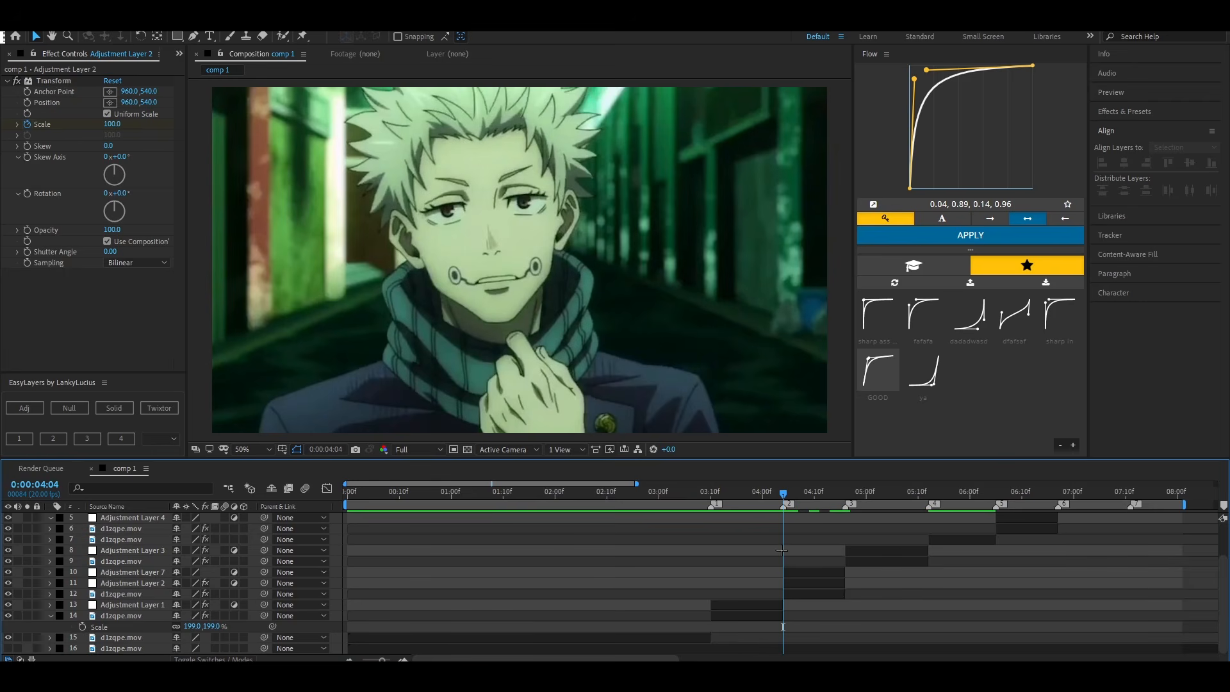
left_click(819, 571)
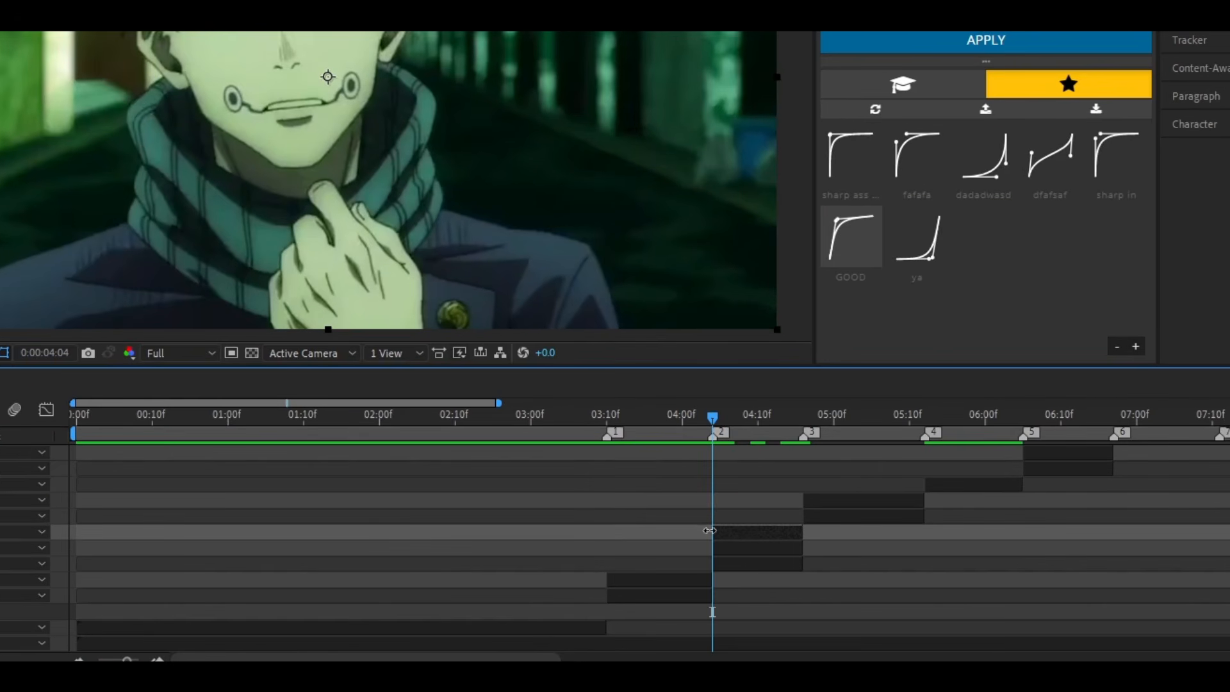
left_click_drag(710, 530, 667, 531)
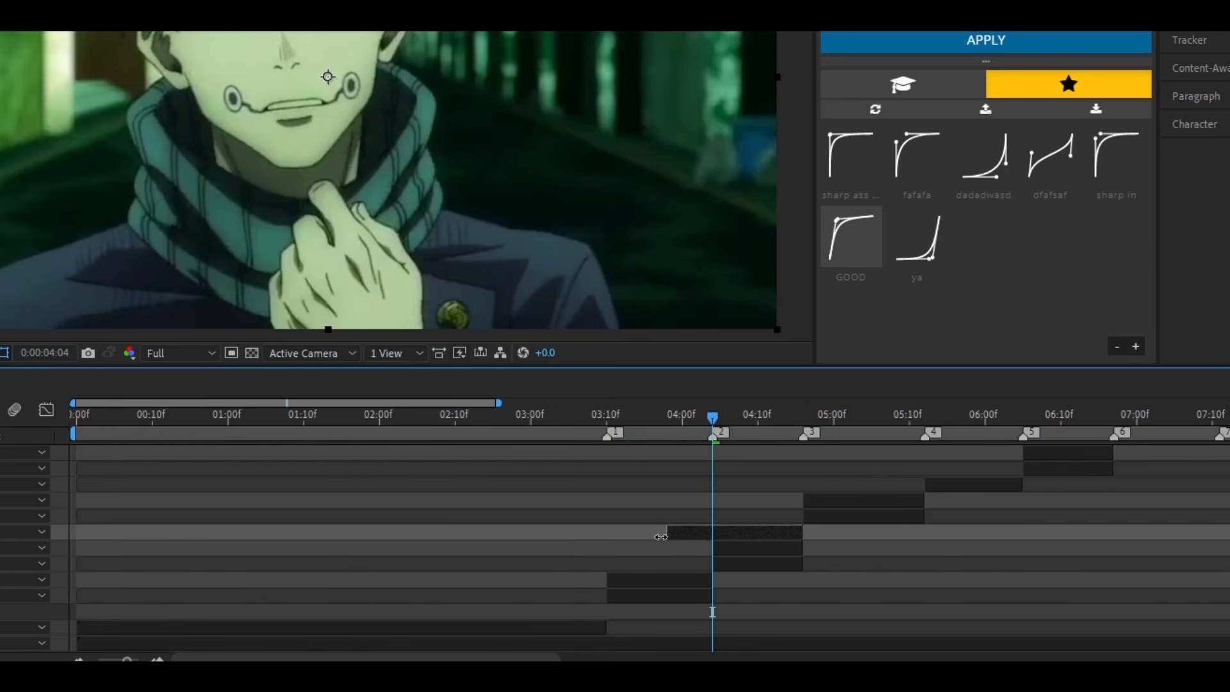
Examine the frames around the extended start of Adjustment Layer 7 at 0:00:03:18
left_click_drag(713, 414, 651, 418)
key("Page_Down")
key("Page_Down")
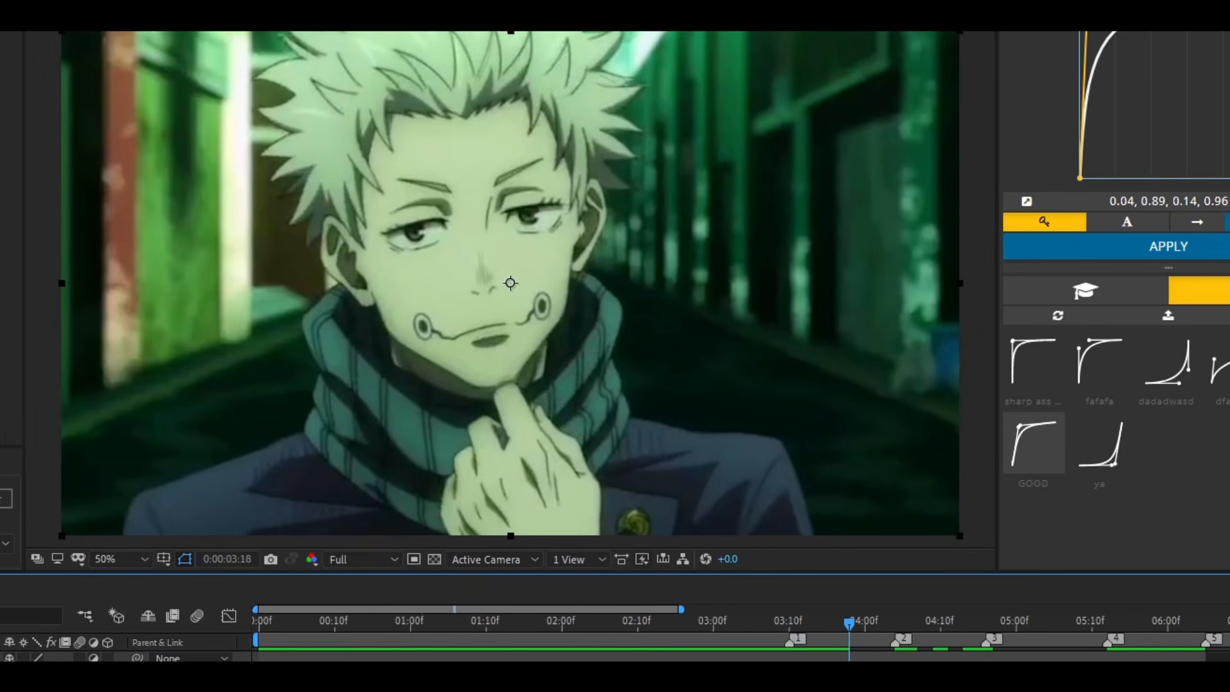
key("Page_Up")
key("Page_Up")
key("Page_Down")
key("Page_Down")
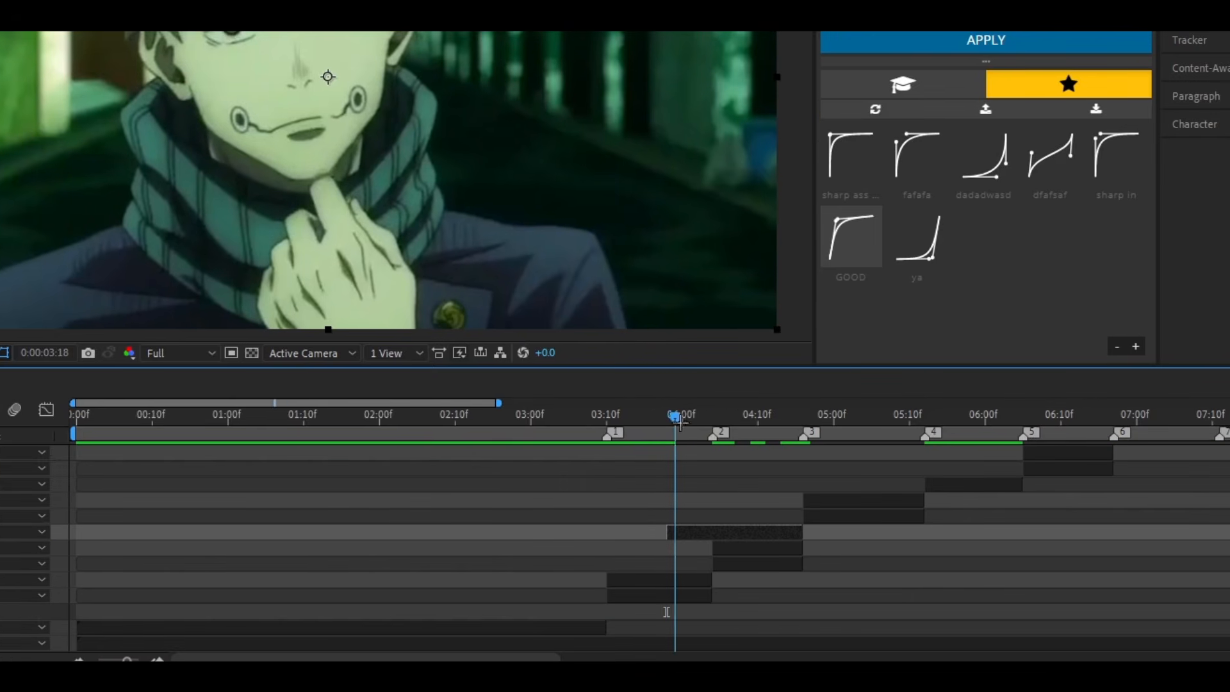
mouse_move(680, 423)
left_mouse_down()
mouse_move(711, 424)
mouse_move(668, 441)
left_mouse_up()
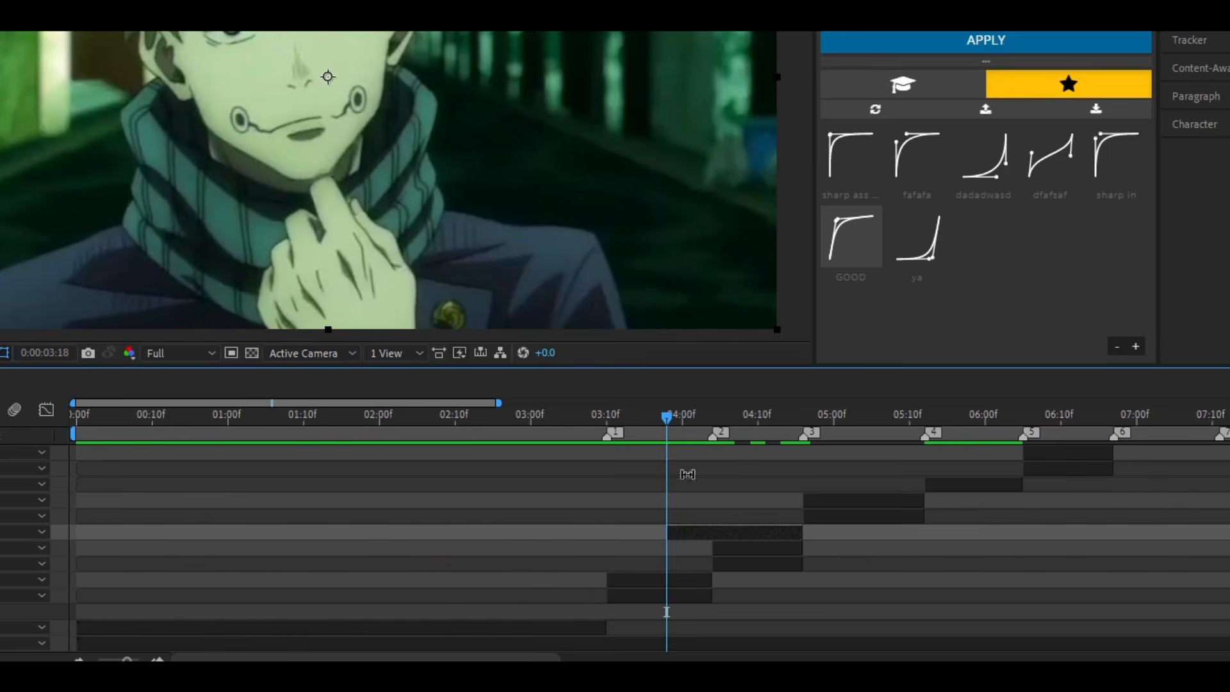
mouse_move(672, 415)
left_mouse_down()
mouse_move(694, 416)
mouse_move(644, 417)
mouse_move(719, 417)
mouse_move(651, 418)
left_mouse_up()
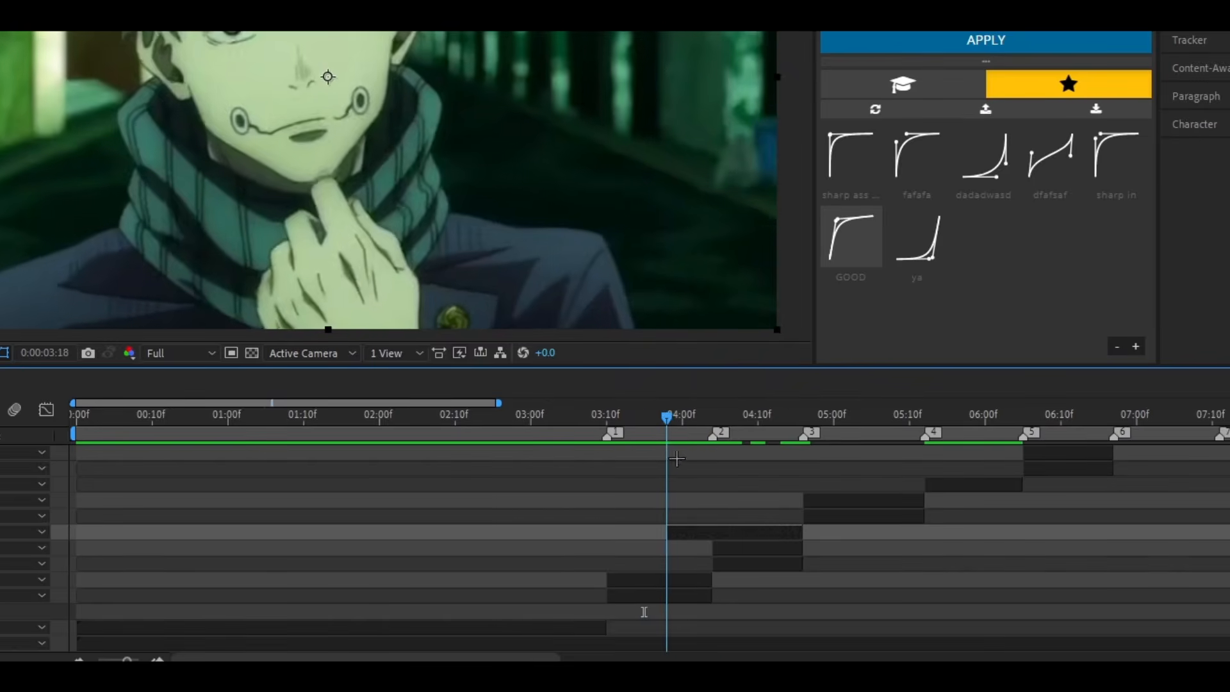
Apply the S_Shake effect to Adjustment Layer 7 with the playhead at 0:00:04:04
mouse_move(696, 452)
left_mouse_down()
mouse_move(685, 453)
mouse_move(712, 453)
left_mouse_up()
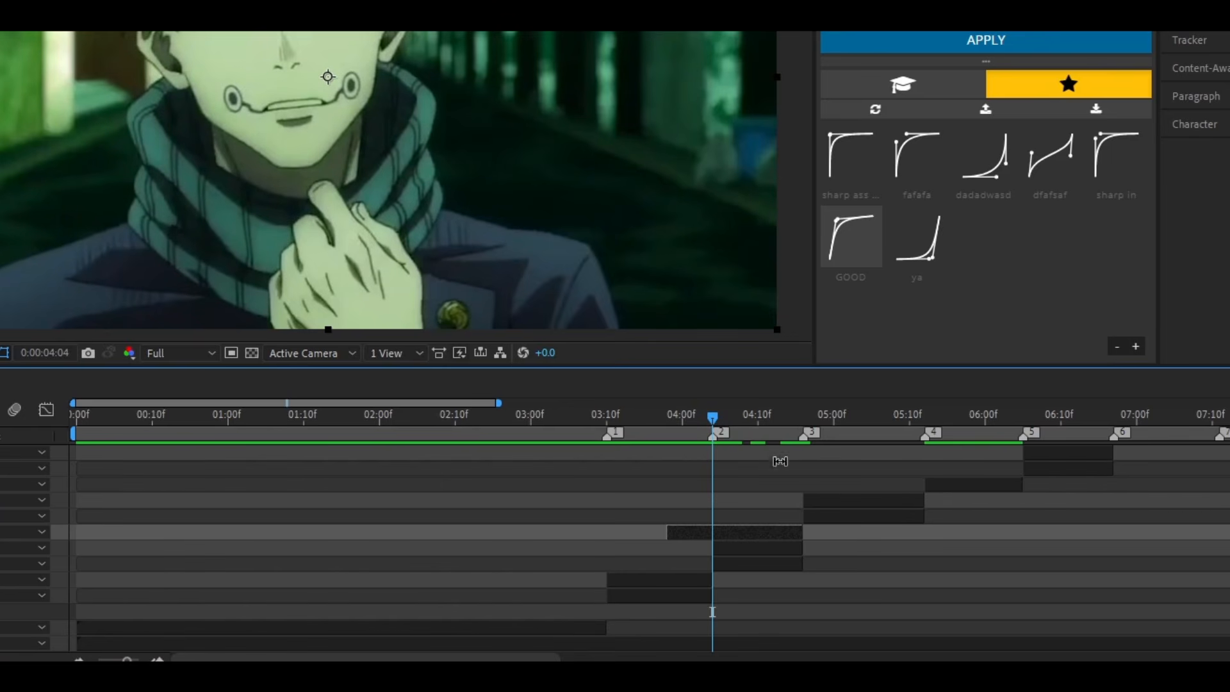
key("ctrl+space")
type("s_sha")
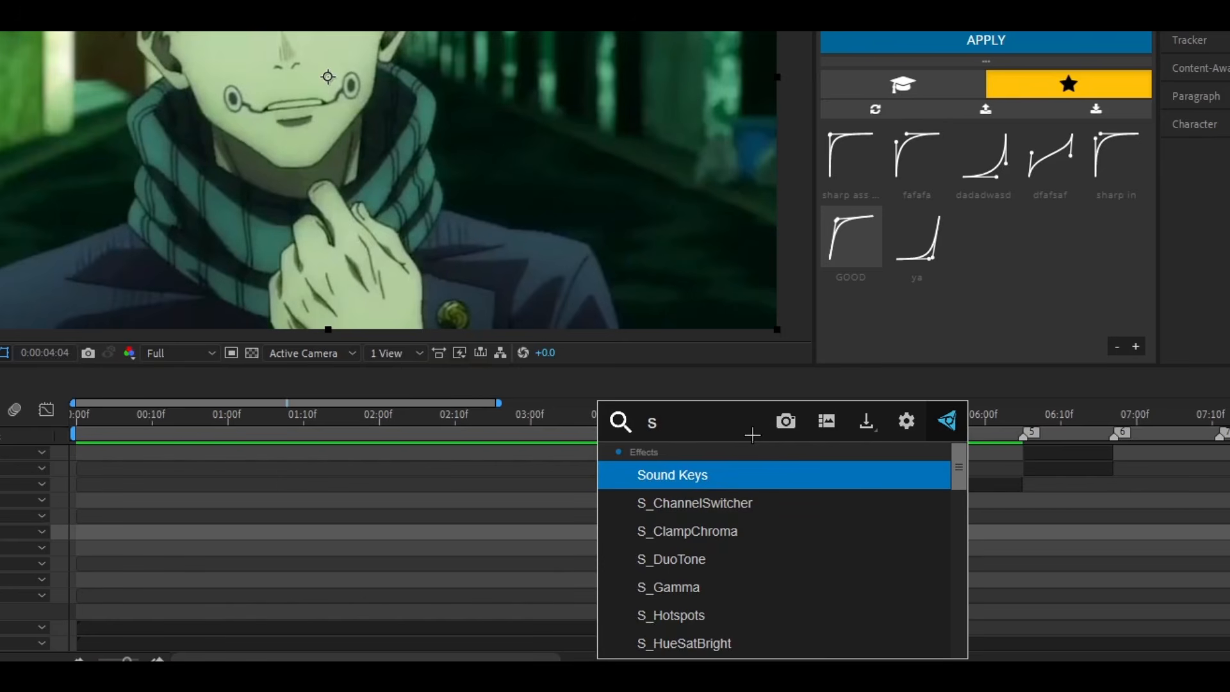
left_click(786, 473)
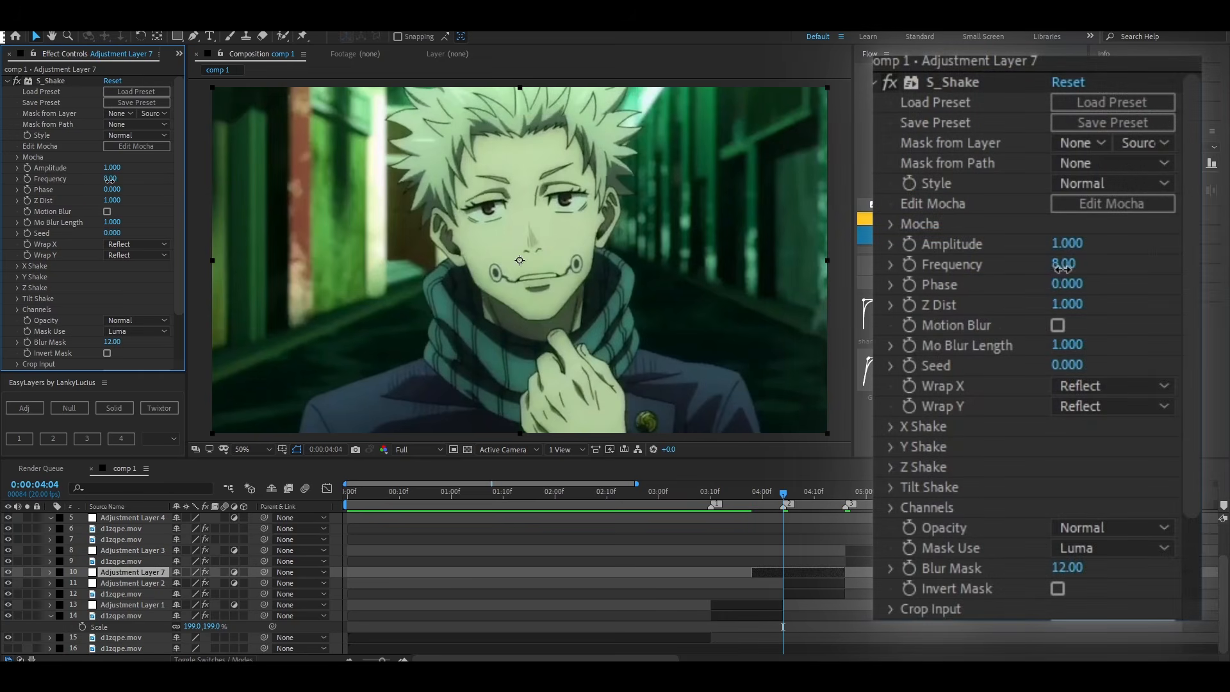
Set S_Shake's Frequency to 6.50 and keyframe its Amplitude at 1.250 at 0:00:04:04
left_click_drag(108, 181, 103, 189)
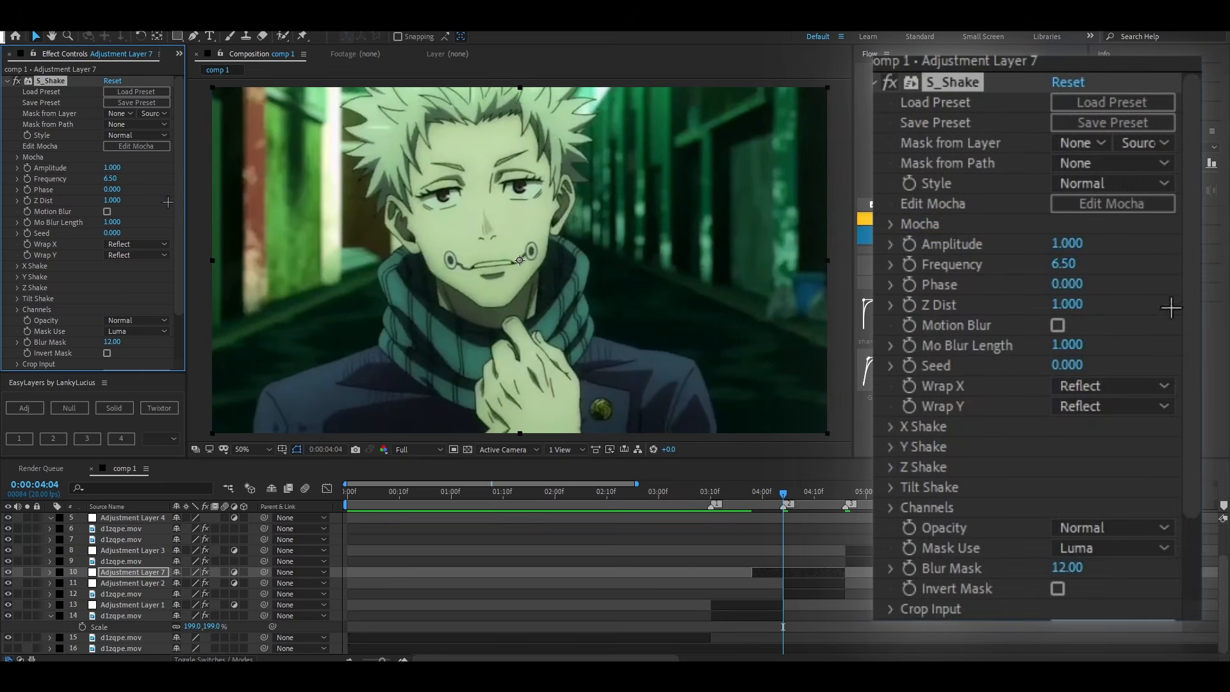
left_click(28, 168)
left_click_drag(109, 167, 184, 228)
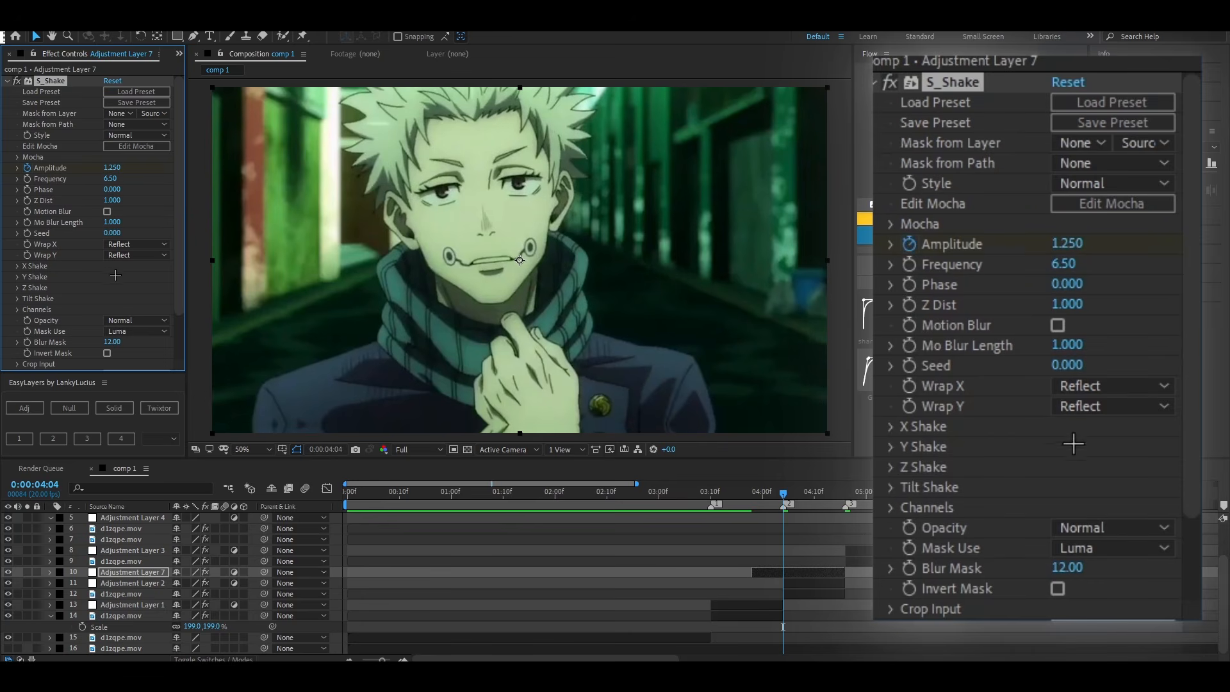
Set S_Shake's X Rand Amp to 160, X Rand Freq to 0.8 and X Wave Amp to 66
scroll(114, 276, "down", 2)
left_click(17, 237)
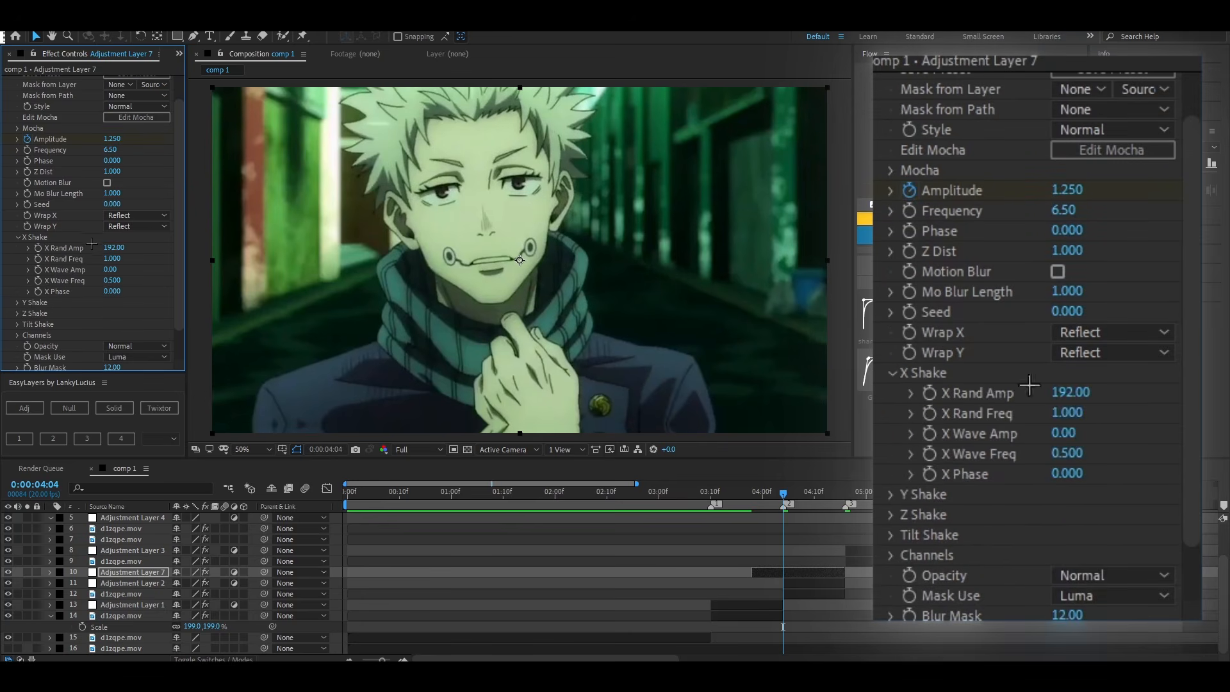
left_click_drag(106, 258, 97, 258)
left_click(111, 259)
key("BackSpace")
type(".8")
key("Return")
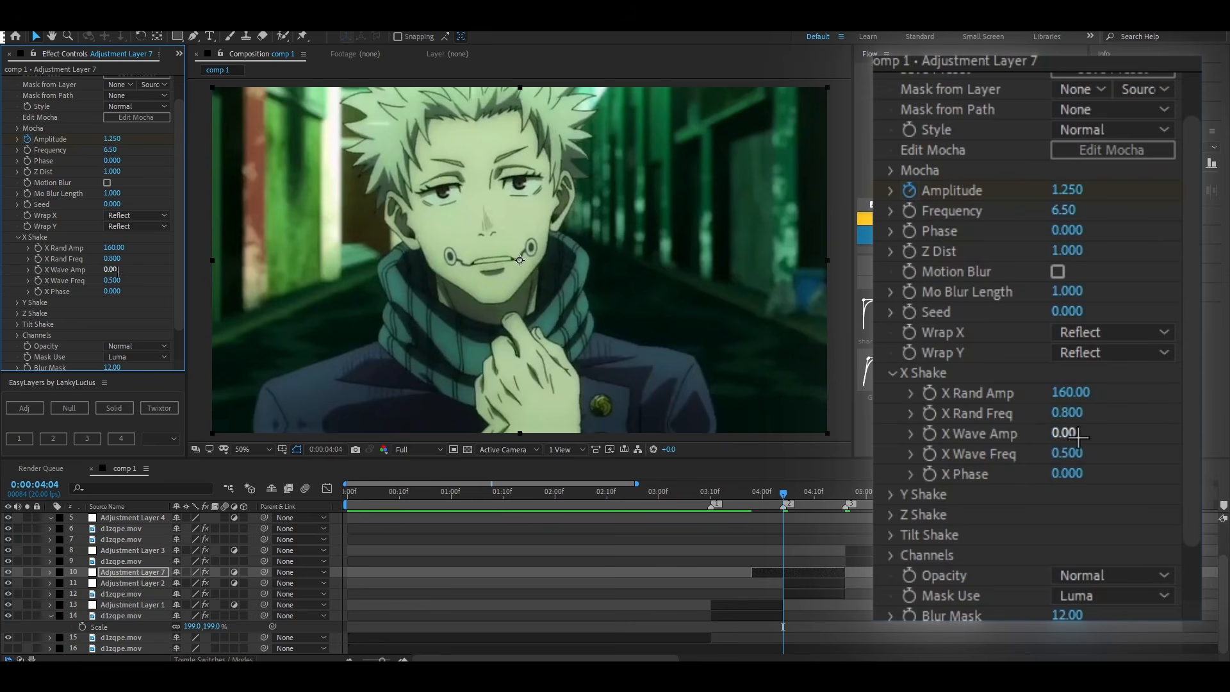
left_click_drag(110, 269, 157, 272)
Set S_Shake's Y Rand Amp to 93, Y Rand Freq to 0.8 and Y Wave Amp to 36
scroll(87, 279, "down", 1)
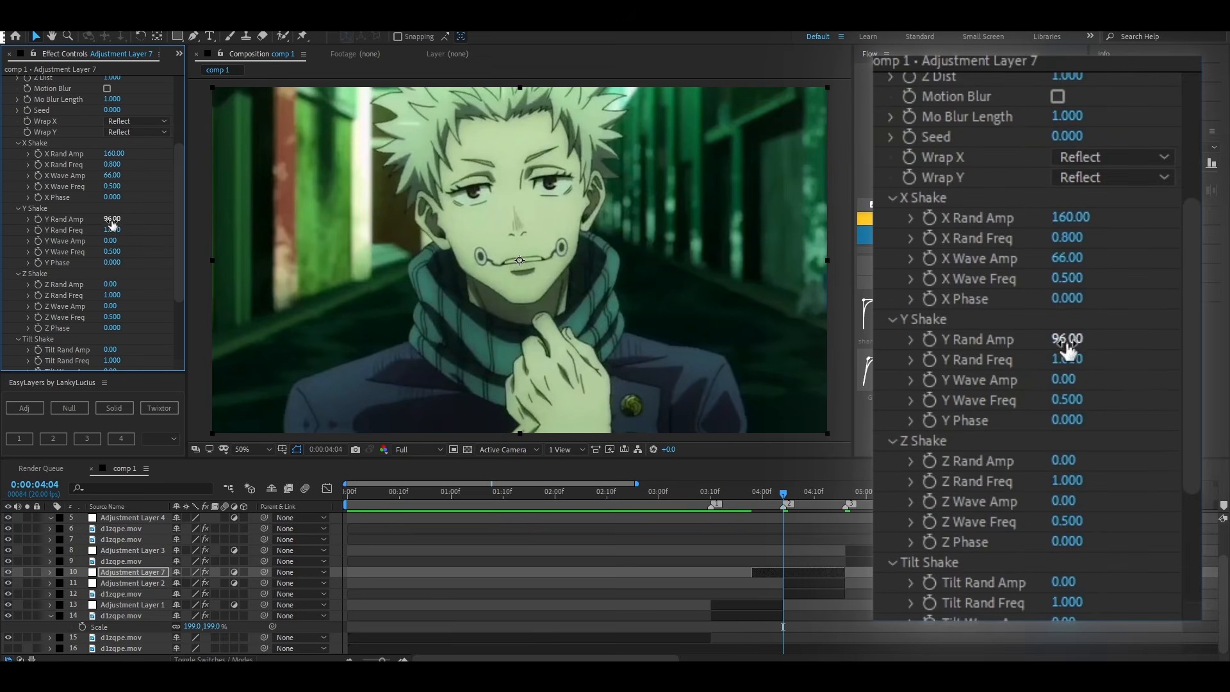
left_click_drag(116, 222, 109, 225)
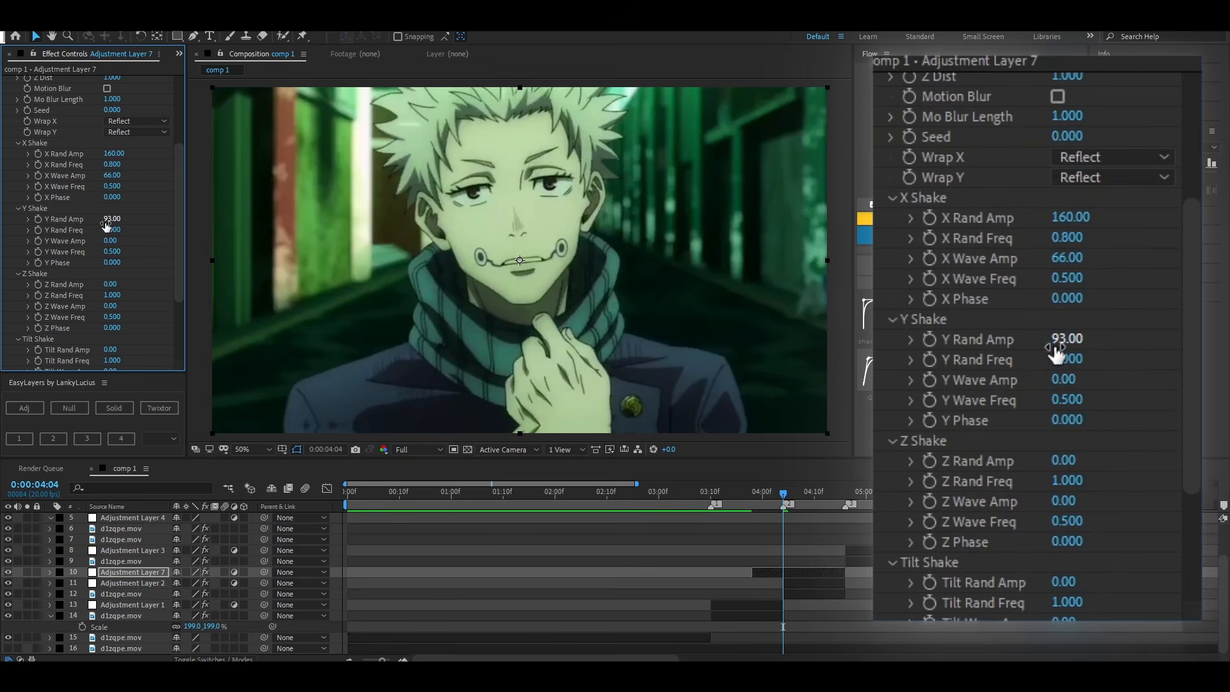
left_click(120, 230)
type("0.8")
key("Return")
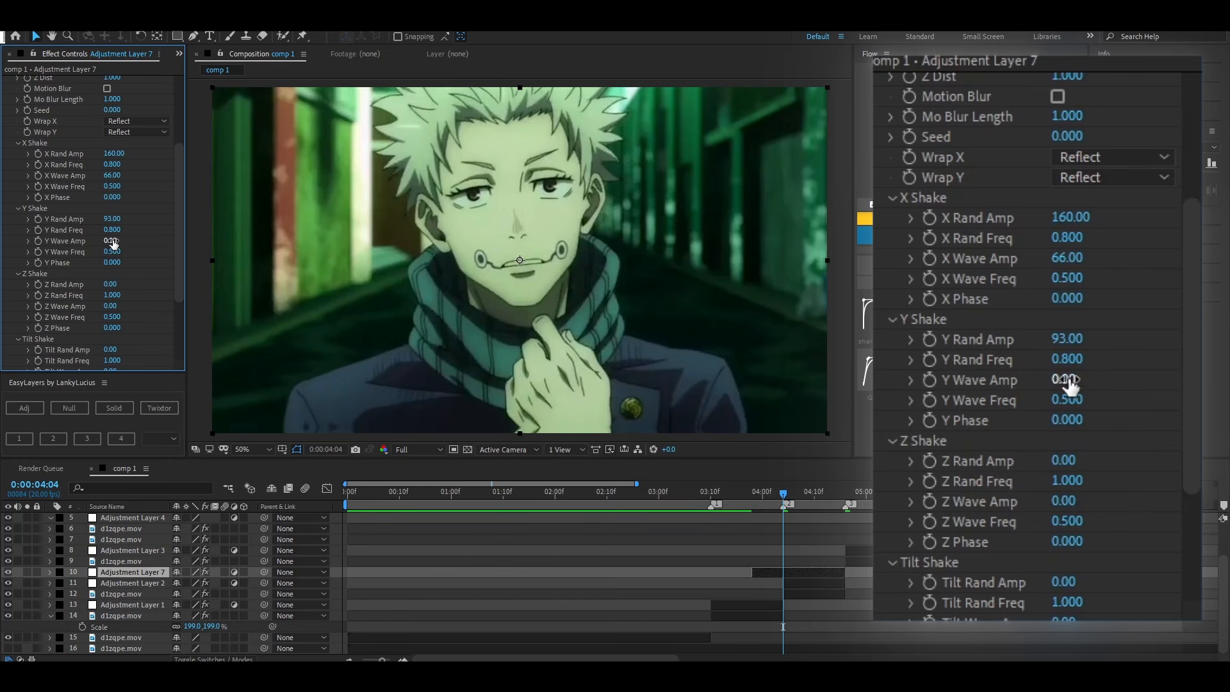
left_click_drag(111, 242, 139, 245)
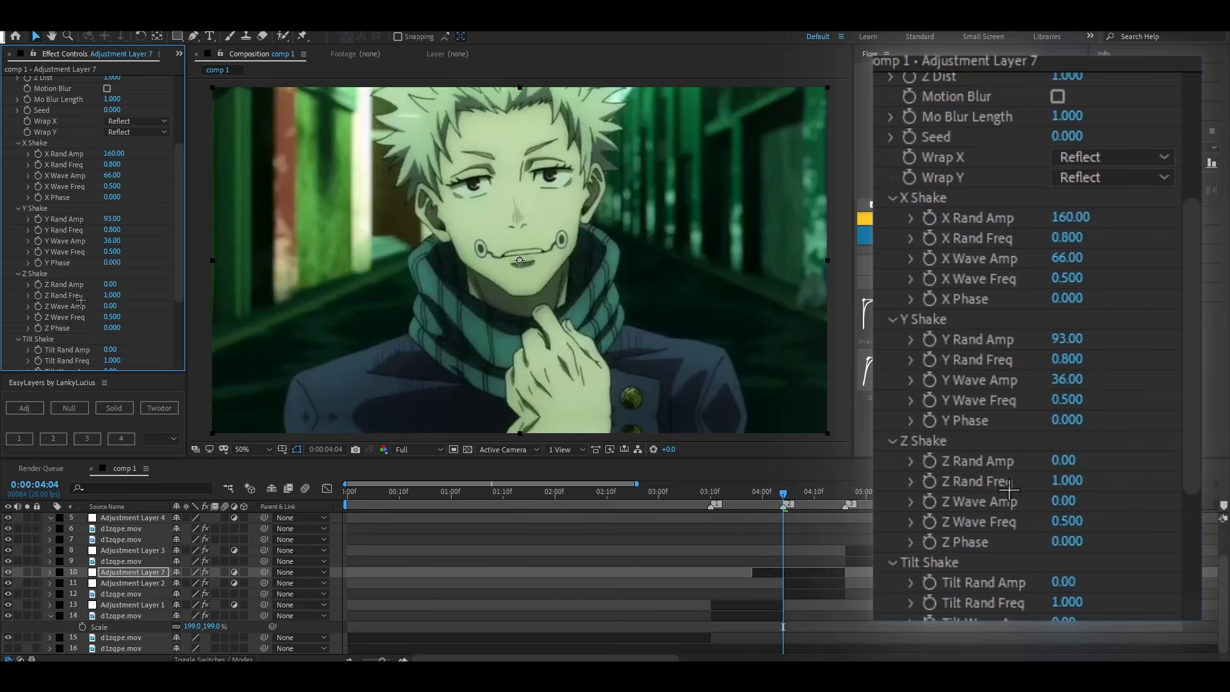
Set S_Shake's Z Rand Amp to 106, Z Rand Freq to 0.8 and Z Wave Amp to 39
scroll(78, 260, "down", 2)
left_click_drag(110, 255, 195, 266)
scroll(93, 260, "down", 1)
left_click(118, 239)
type(".8")
key("Return")
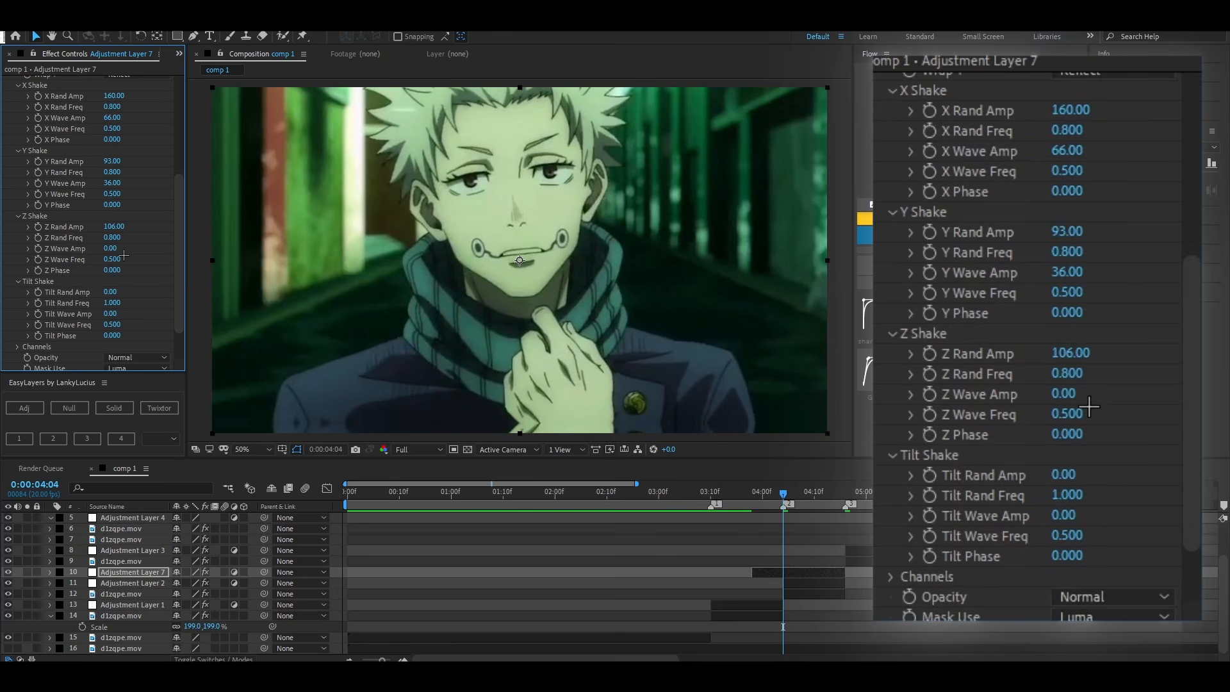
Set S_Shake's Tilt Rand Amp to 2.40, Tilt Rand Freq to 0.8 and Tilt Wave Amp to 1.50
left_click_drag(110, 264, 123, 263)
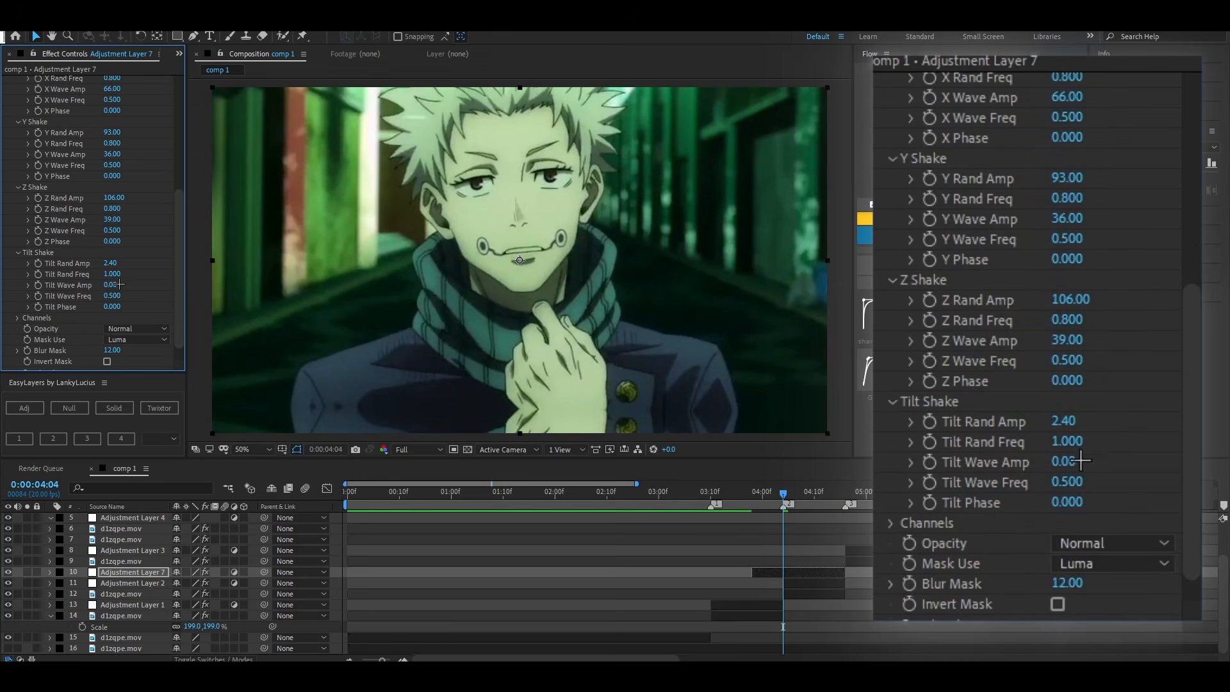
left_click(112, 274)
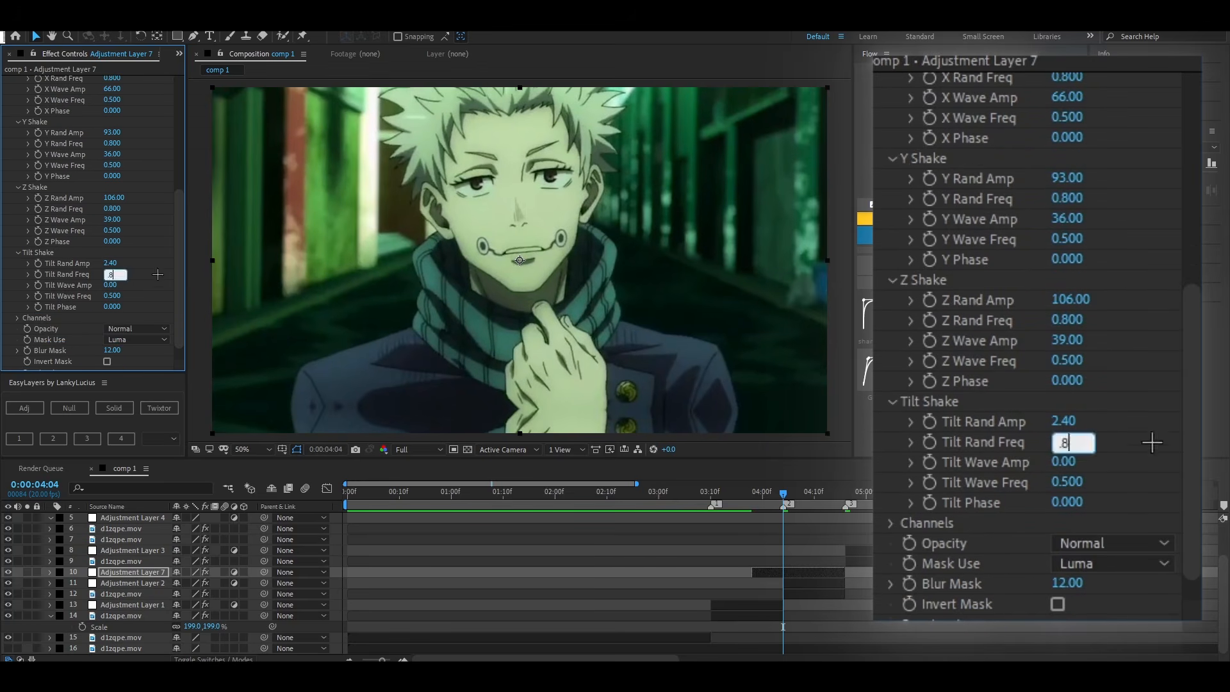
type(".8")
key("Return")
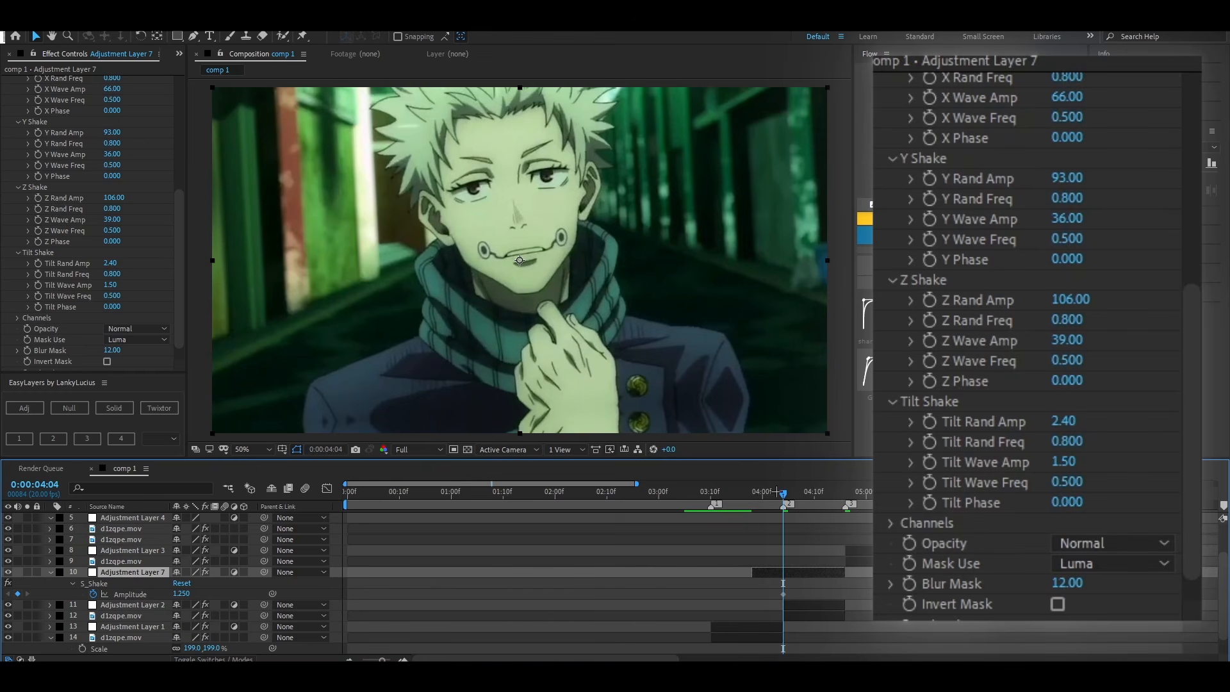
Keyframe S_Shake's Amplitude at 0 at the start of Adjustment Layer 7, at 0:00:03:18
left_click_drag(783, 492, 752, 491)
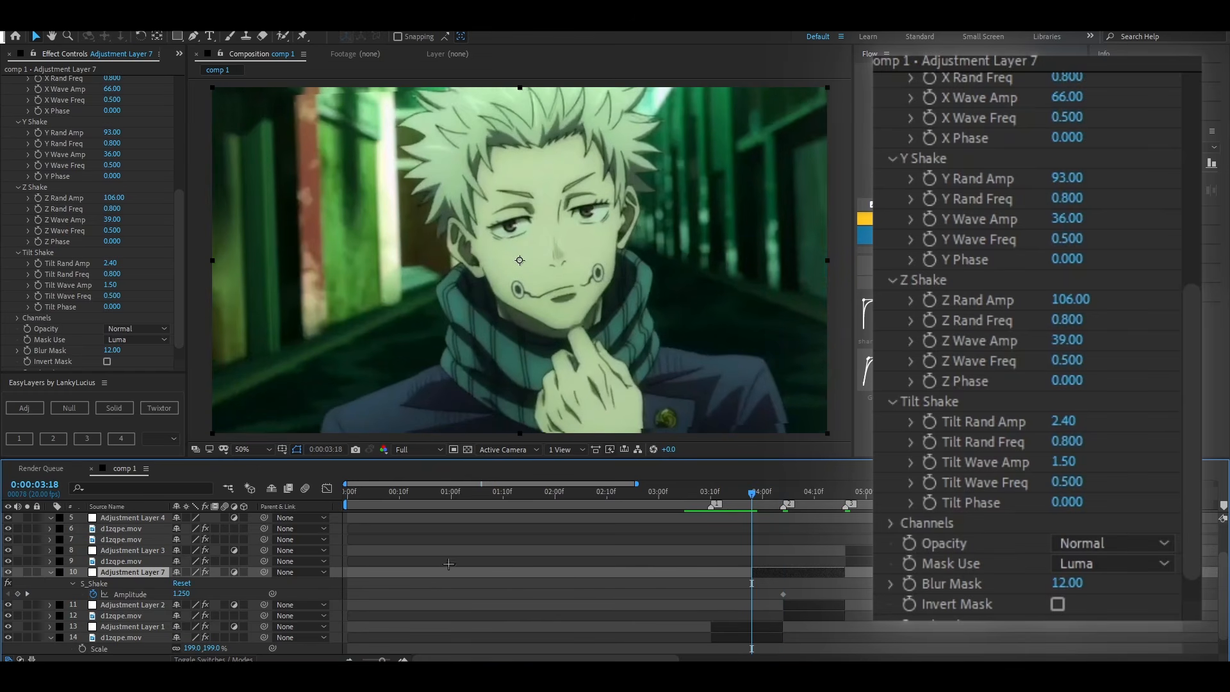
scroll(114, 123, "up", 5)
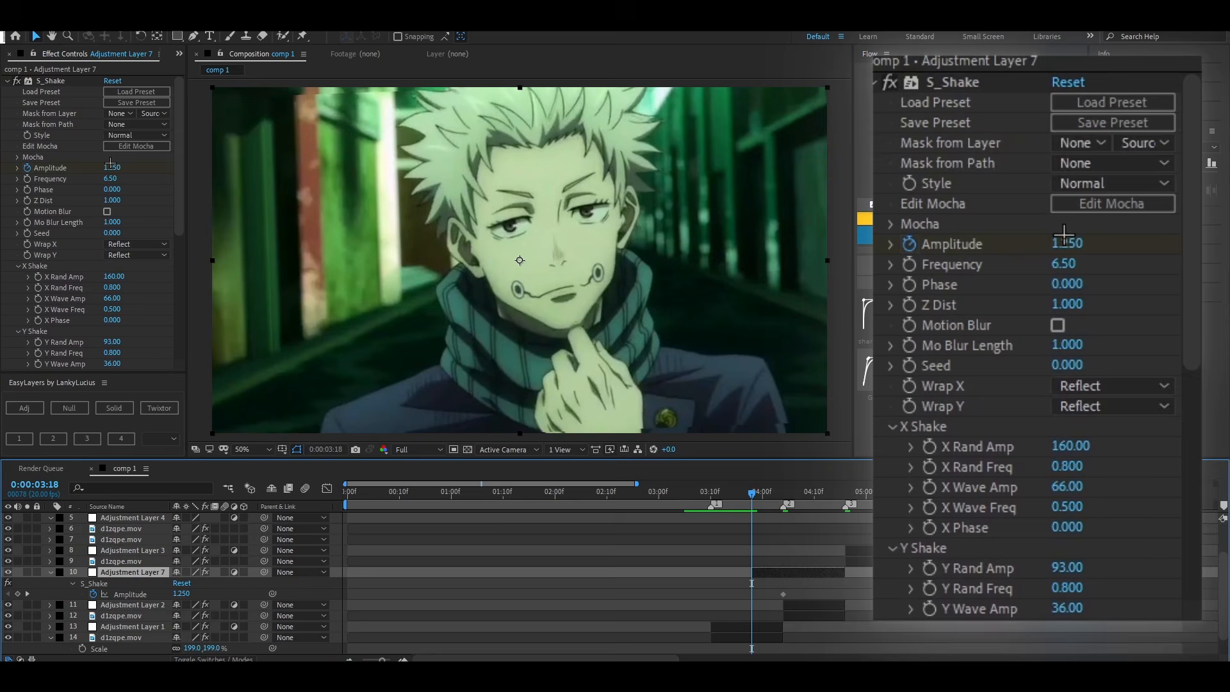
left_click(112, 168)
type("0")
key("Return")
Keyframe S_Shake's Amplitude at 0 at the end of Adjustment Layer 7, at 0:00:04:15
left_click(834, 573)
key("o")
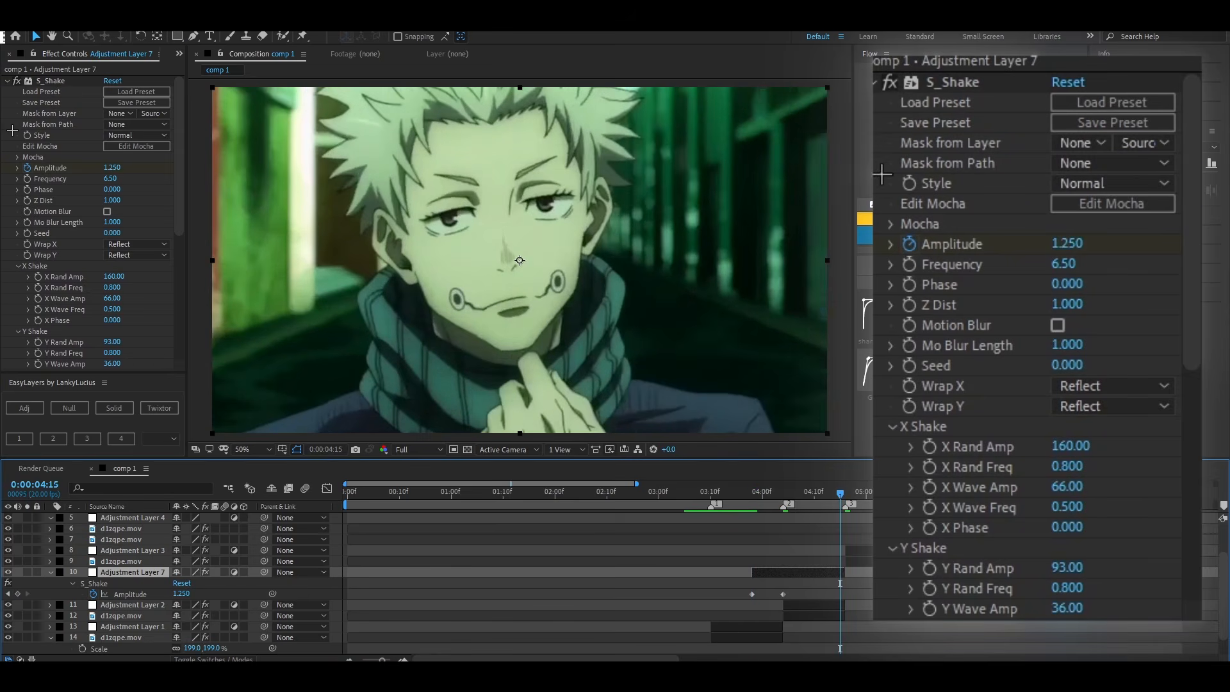
left_click(111, 168)
type("0")
key("Return")
Easy-ease the three Amplitude keyframes and apply a steep ease-in Flow curve of about 0.75, 0.01, 0.84, 0.04 to the first two
left_click_drag(718, 591, 835, 603)
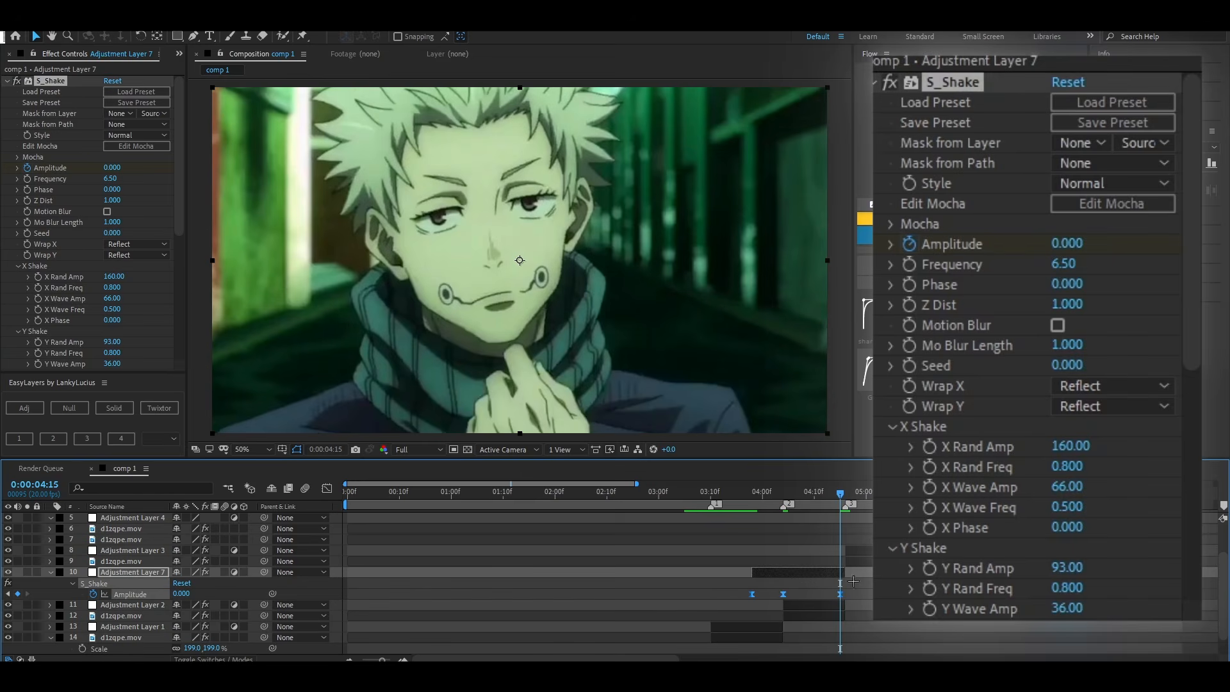
left_click(685, 600)
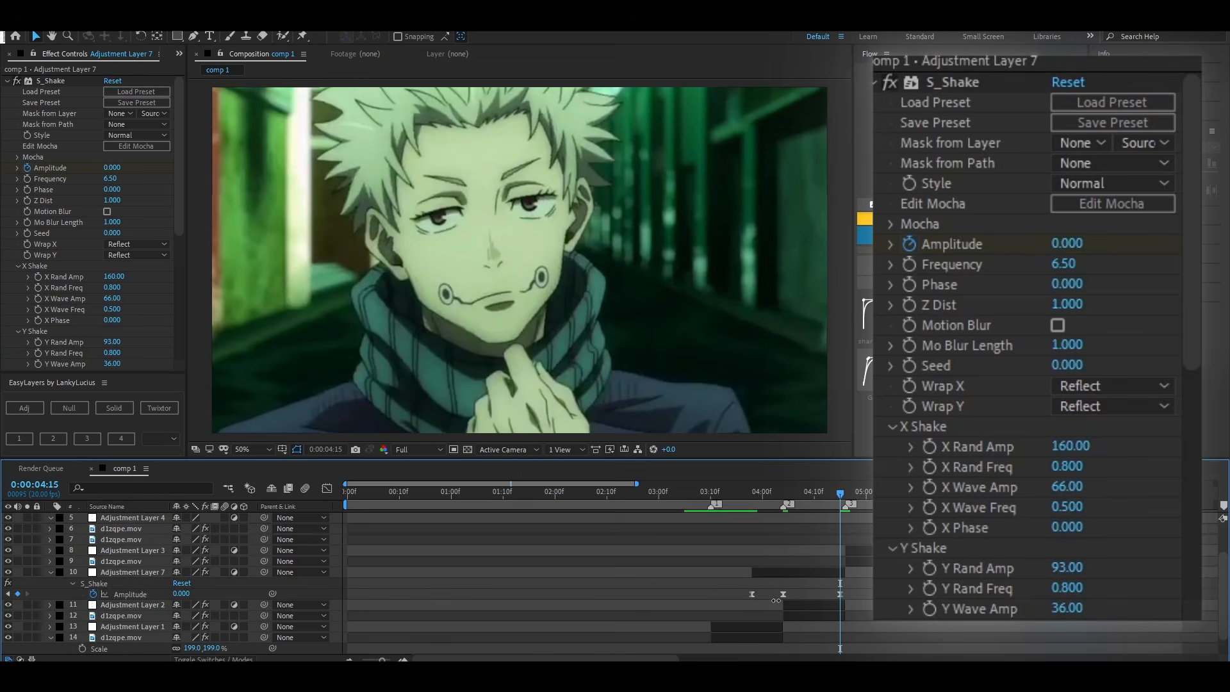
left_click_drag(733, 594, 768, 492)
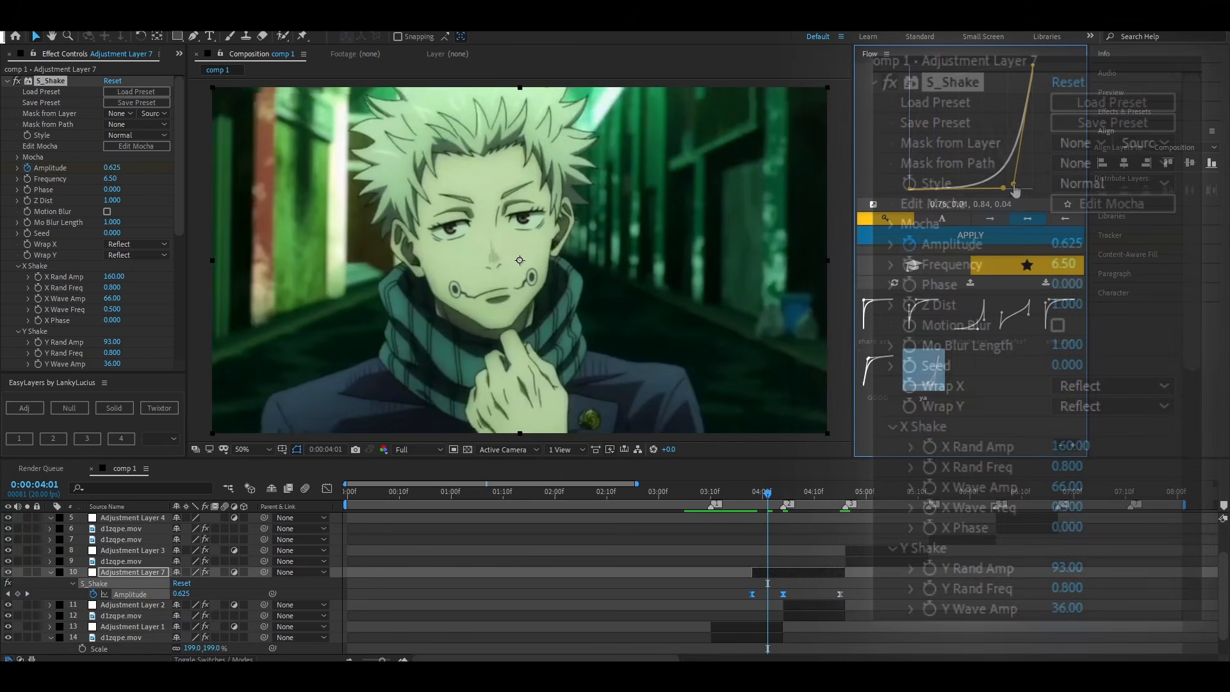
left_click(964, 345)
Ease the last two Amplitude keyframes with the GOOD Flow preset adjusted to 0.04, 0.86, 0.15, 0.95
left_click(789, 492)
left_click_drag(864, 587, 773, 592)
left_click(878, 370)
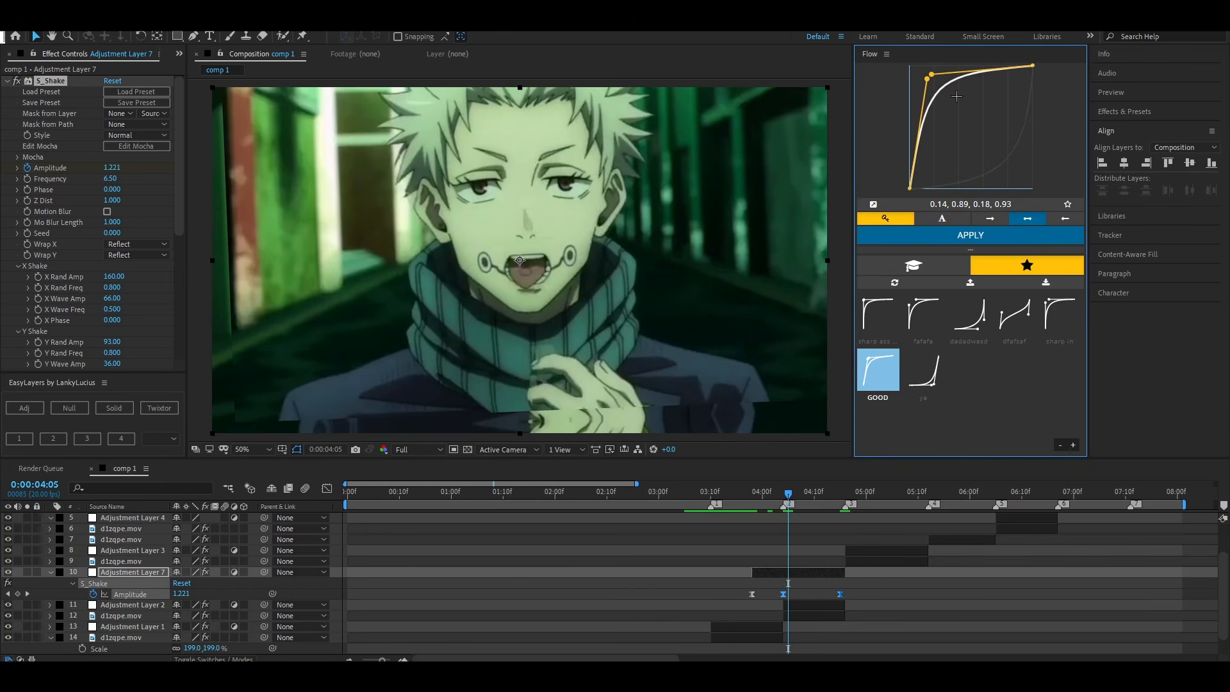
mouse_move(924, 78)
left_mouse_down()
mouse_move(917, 88)
mouse_move(929, 72)
left_mouse_up()
left_click(961, 235)
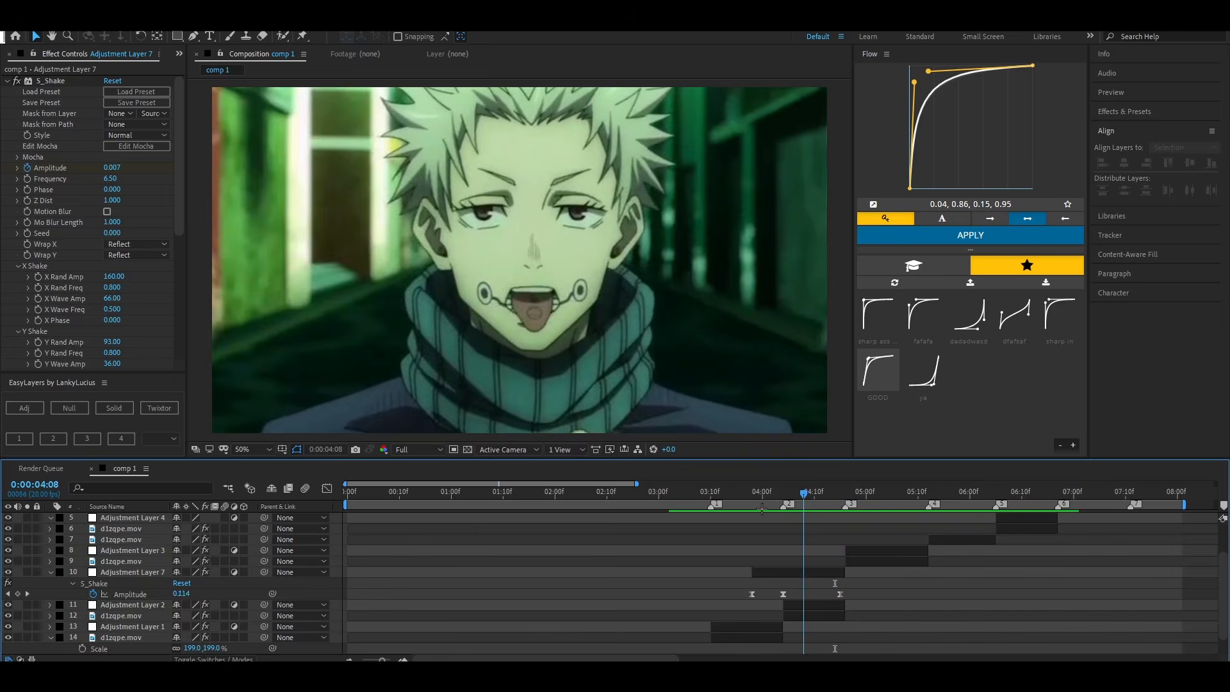
Preview the shake from 0:00:03:06 and inspect the frame edges of the composition at 0:00:04:08
left_click(689, 493)
key("space")
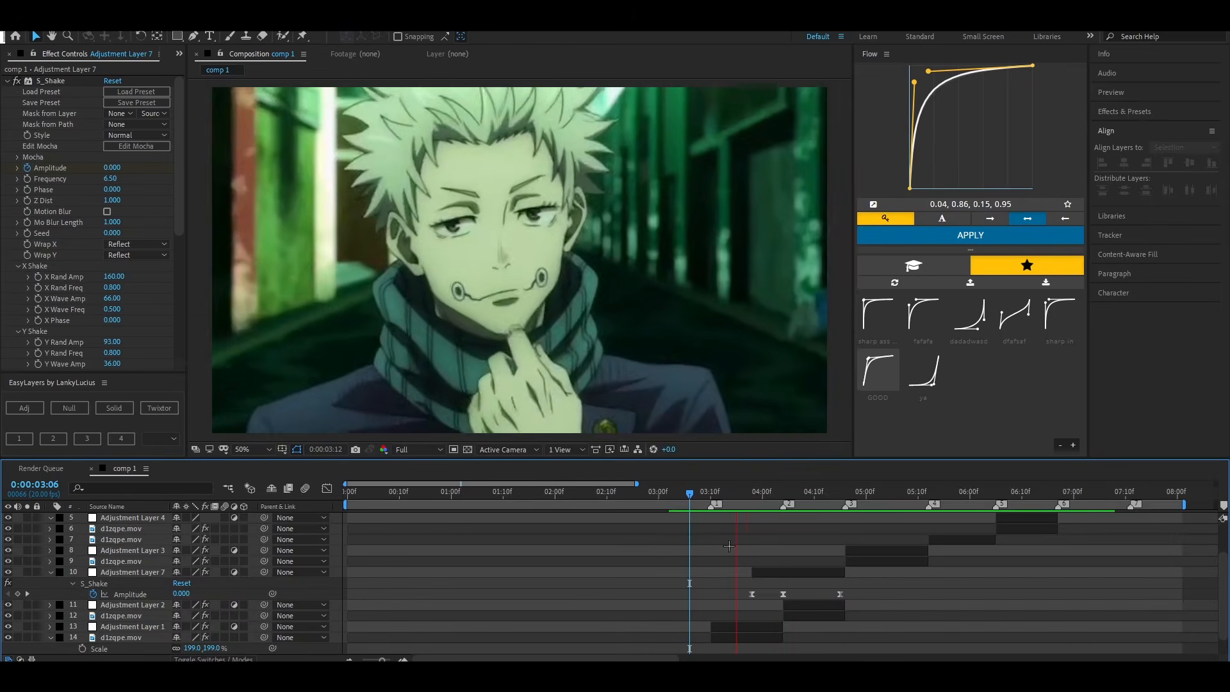
left_click_drag(810, 492, 804, 492)
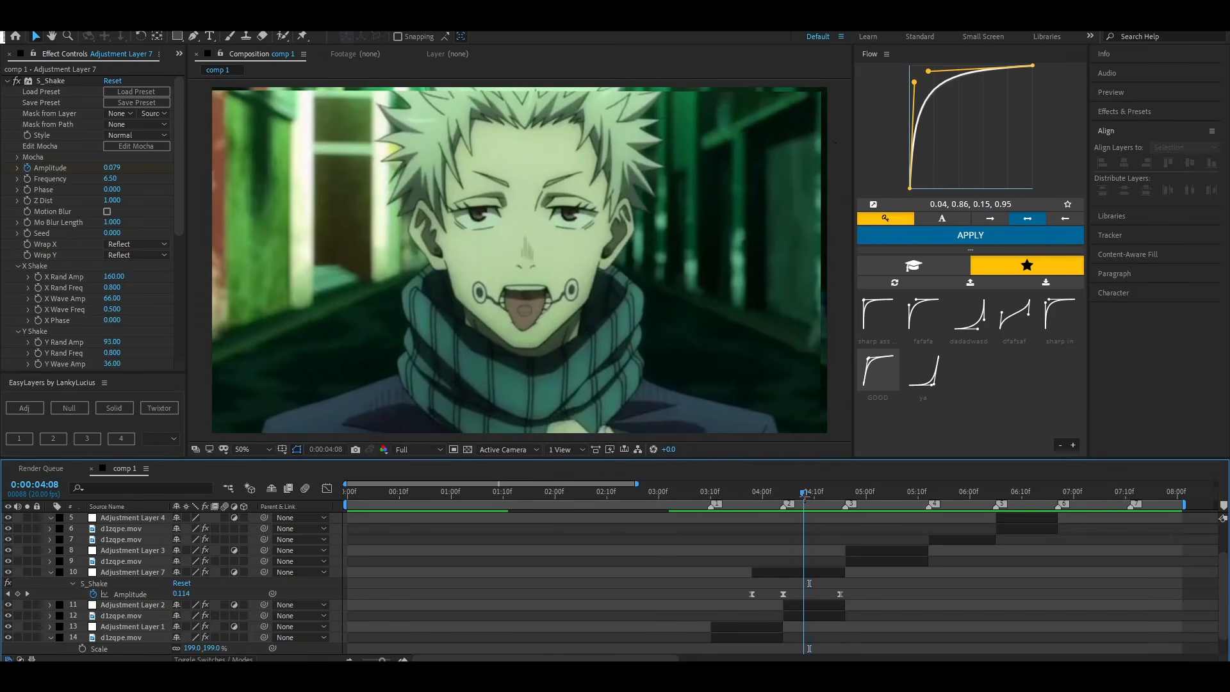
key("comma")
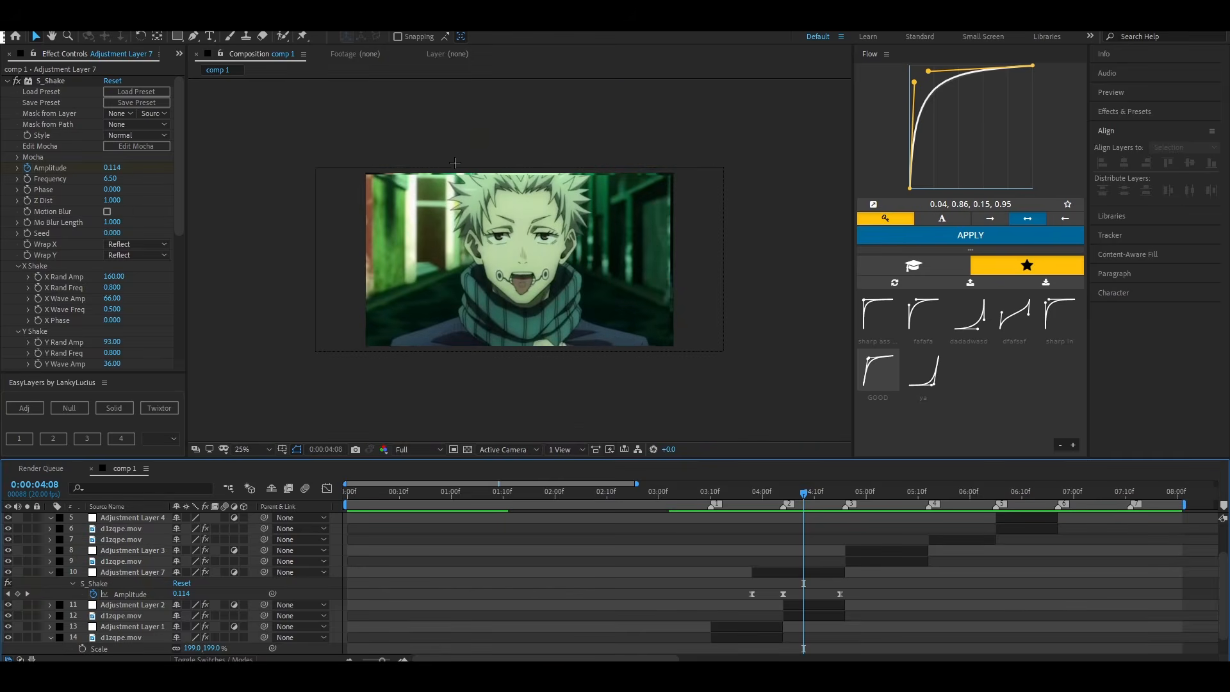
left_click(671, 232)
key("period")
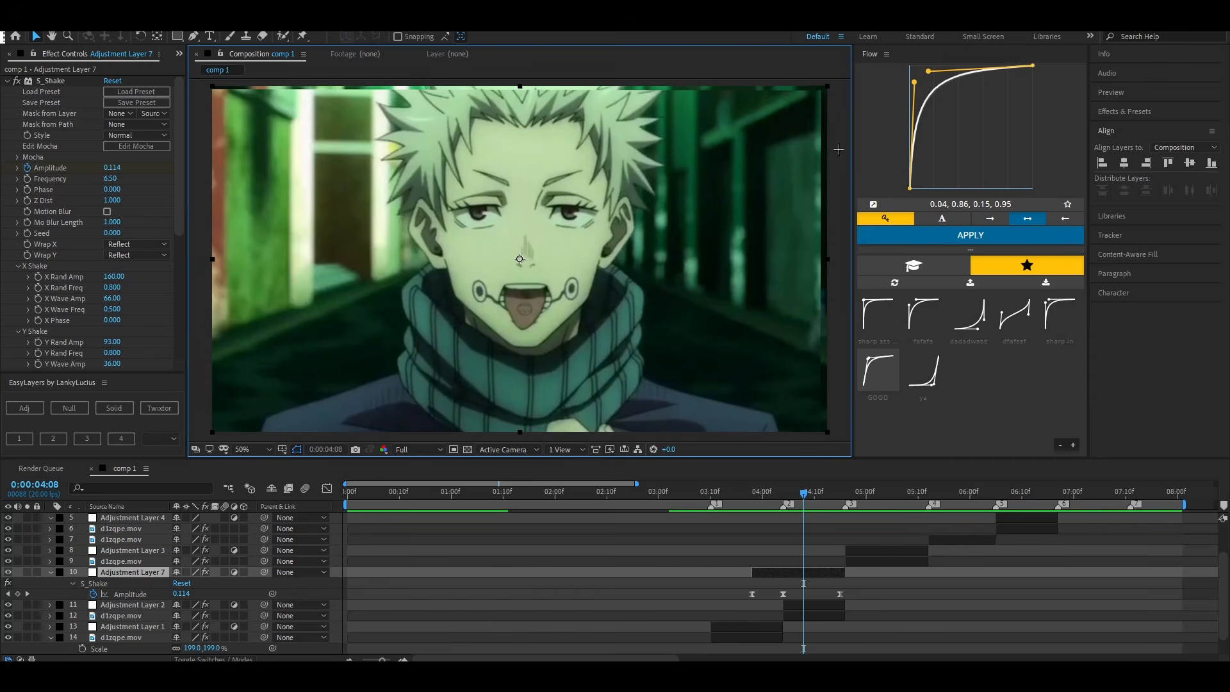
Increase the Scale of Adjustment Layer 2 so the shaking picture covers the exposed frame edges
left_click(803, 604)
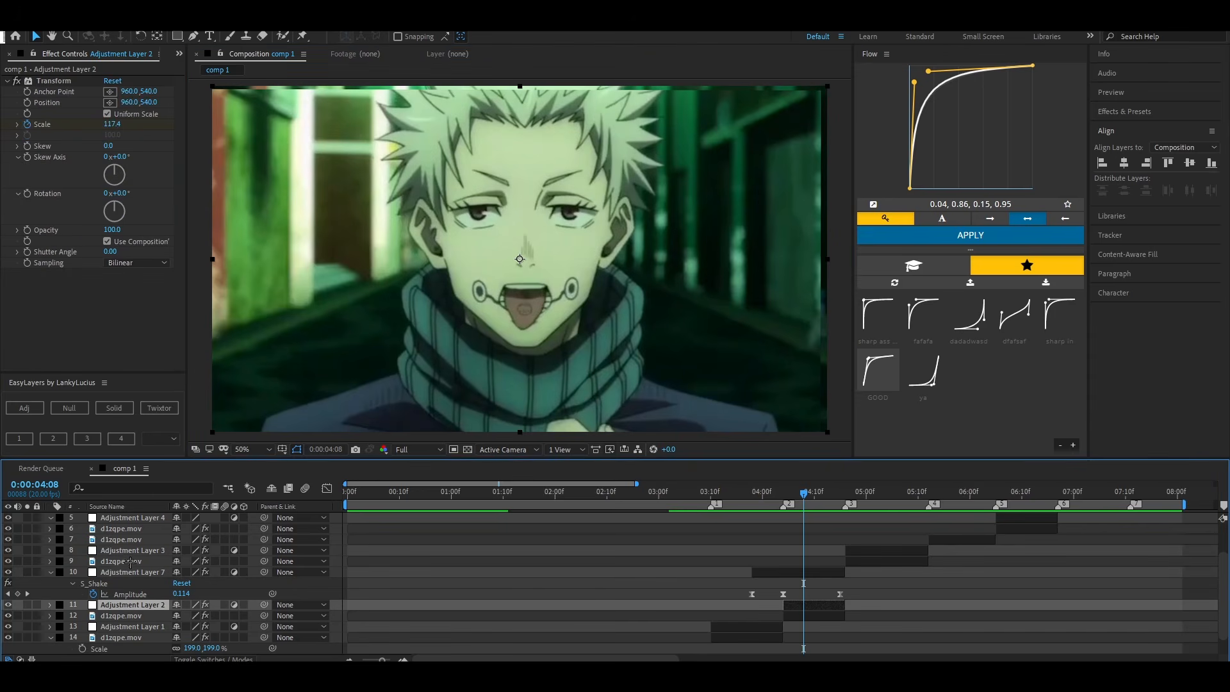
left_click(822, 574)
left_click(812, 605)
key("s")
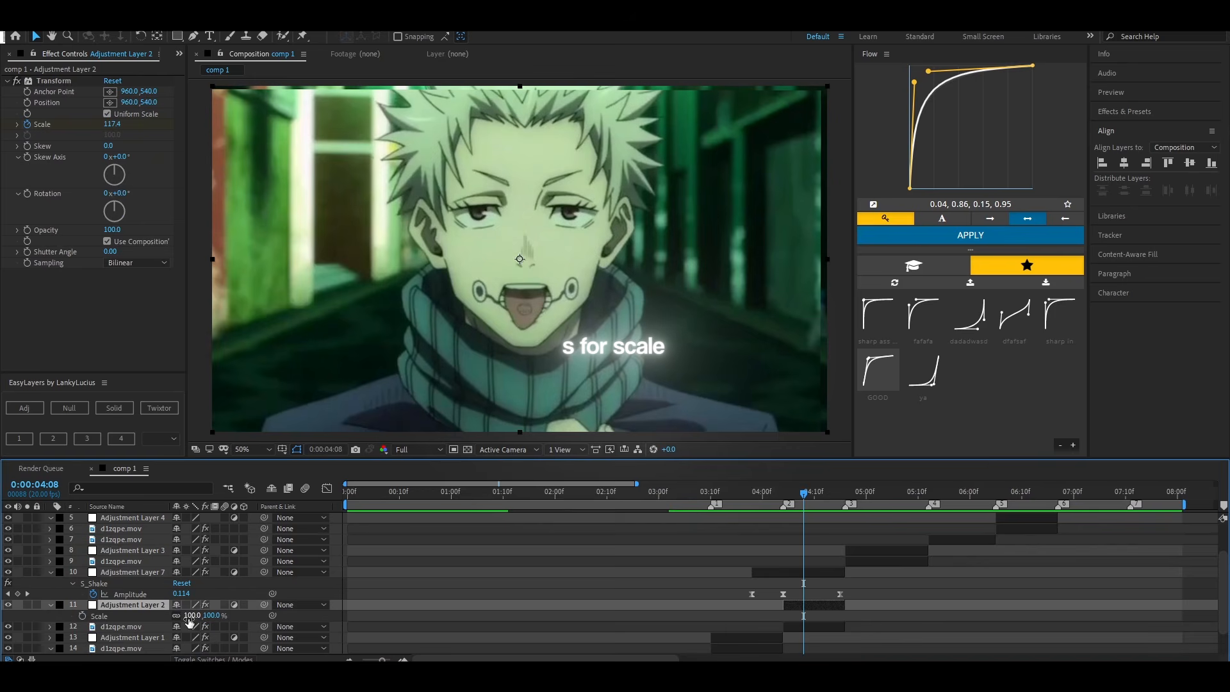
left_click_drag(203, 617, 249, 616)
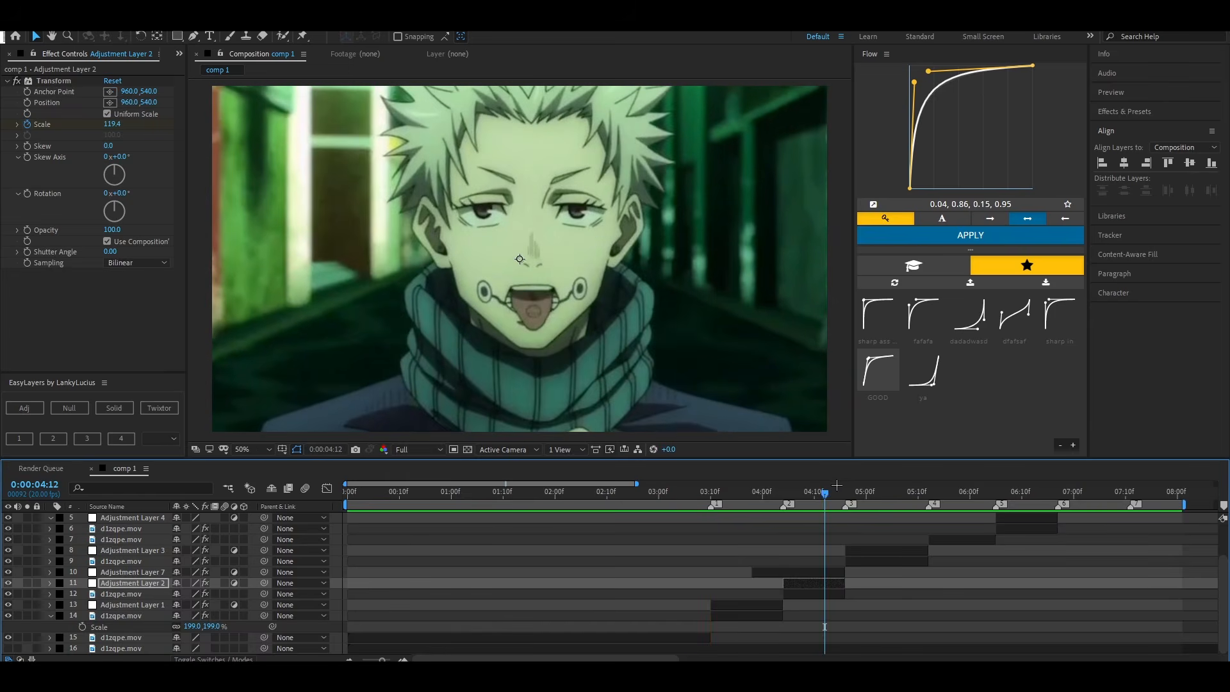
Set S_Shake's Phase on Adjustment Layer 7 to 2.500
left_click_drag(837, 487, 782, 494)
left_click(789, 564)
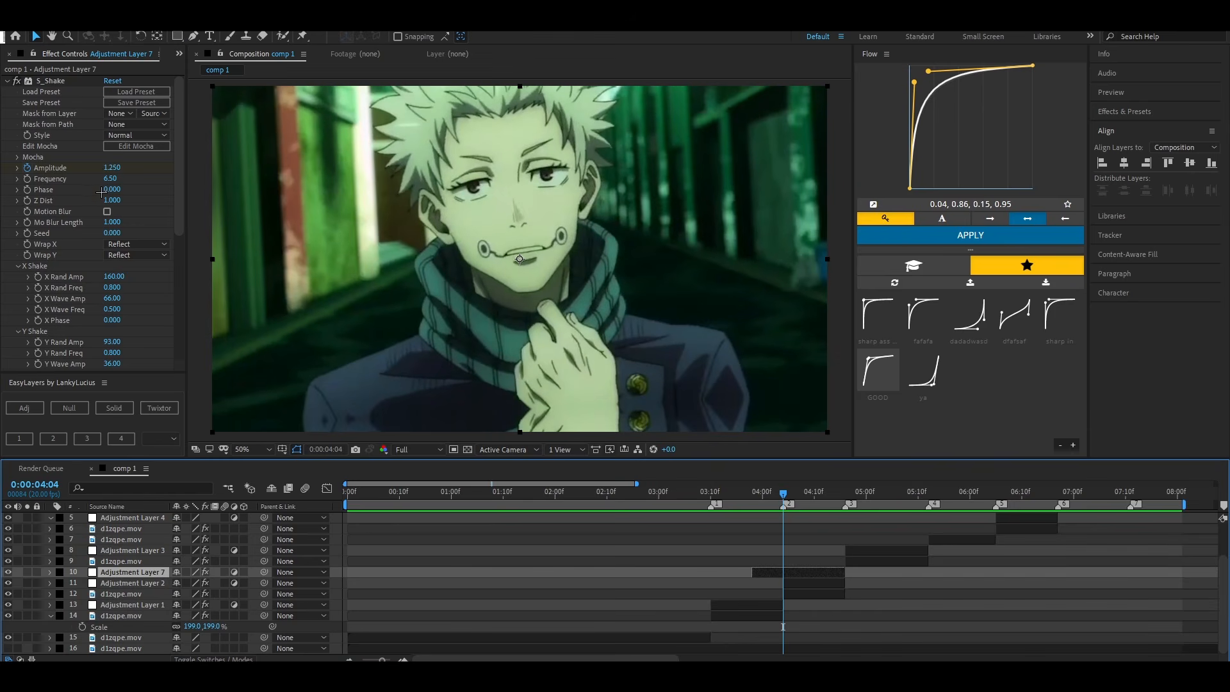
left_click_drag(111, 194, 122, 190)
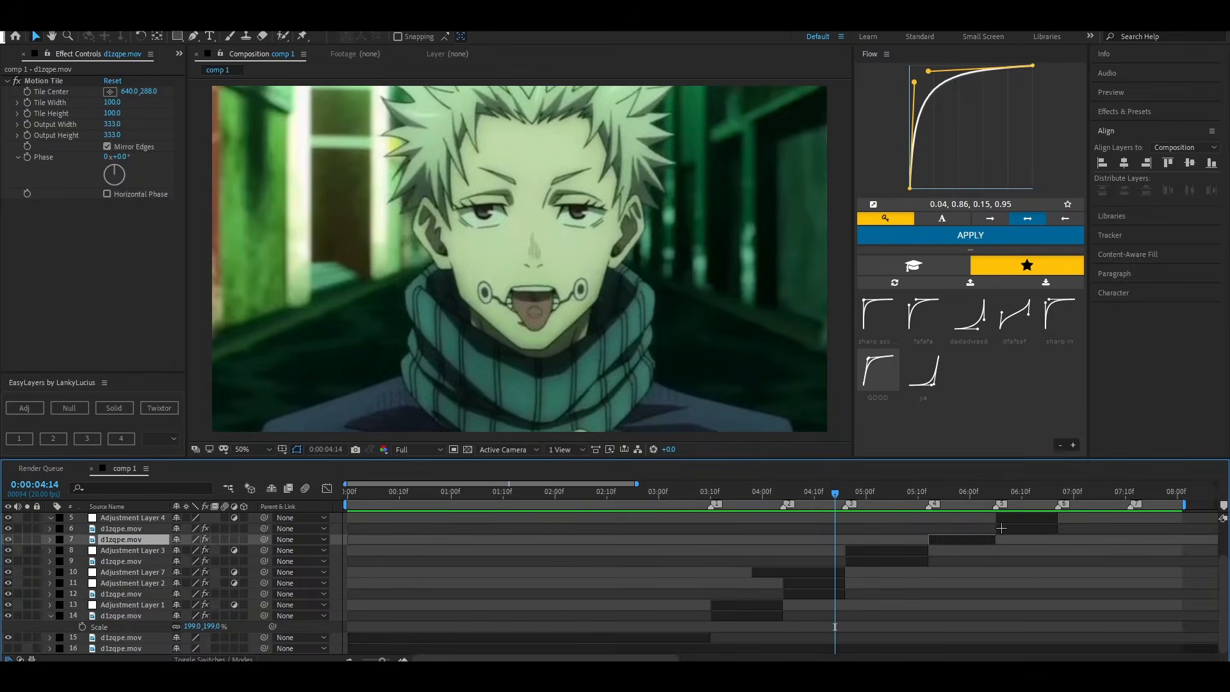
Play the shake and zoom from the first beat marker at 0:00:03:10 and check the frames before the third marker
left_click_drag(1001, 529, 709, 527)
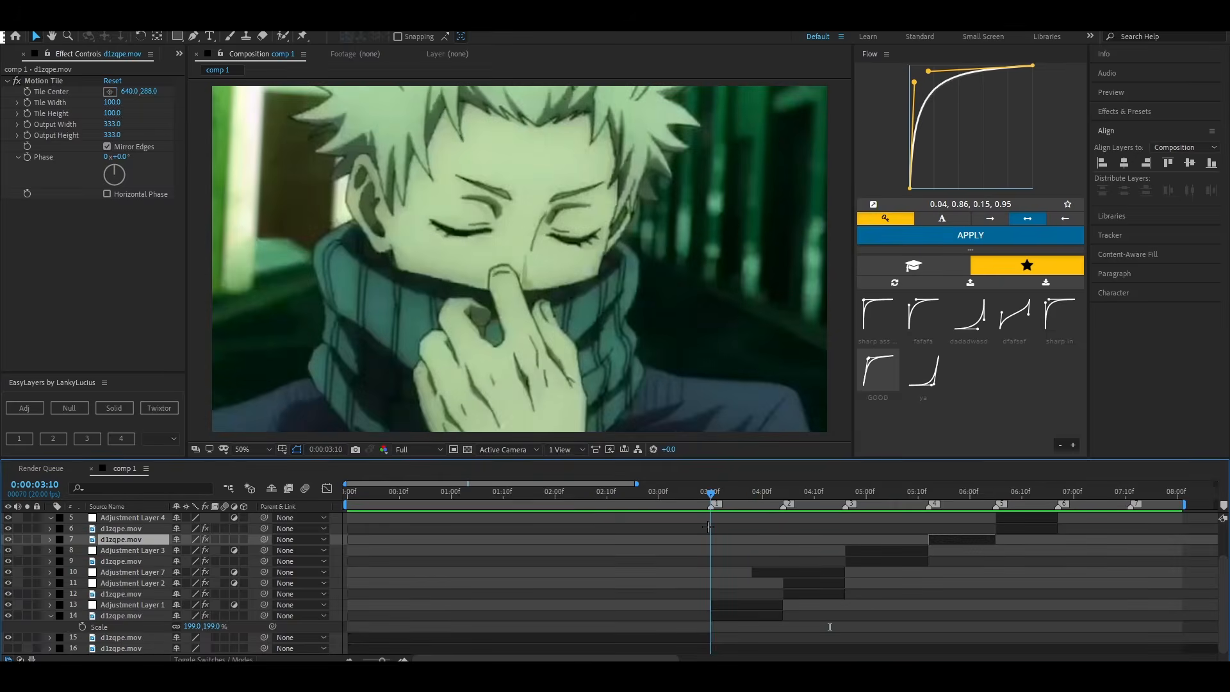
key("space")
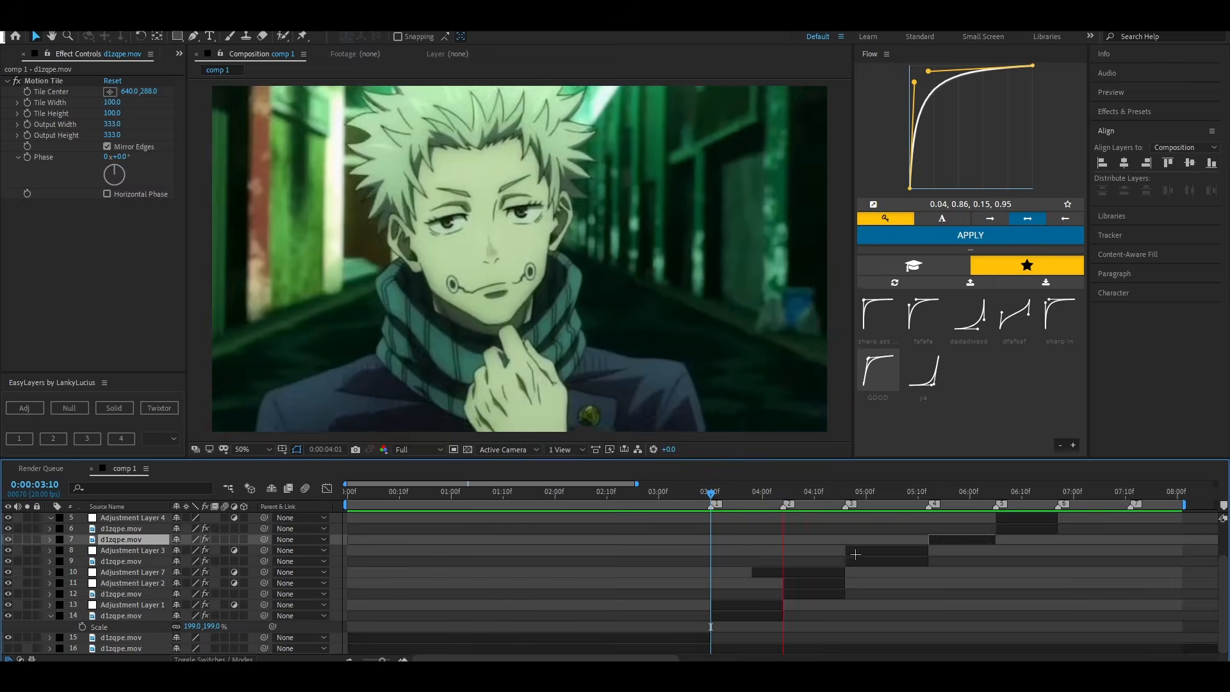
key("space")
key("Page_Down")
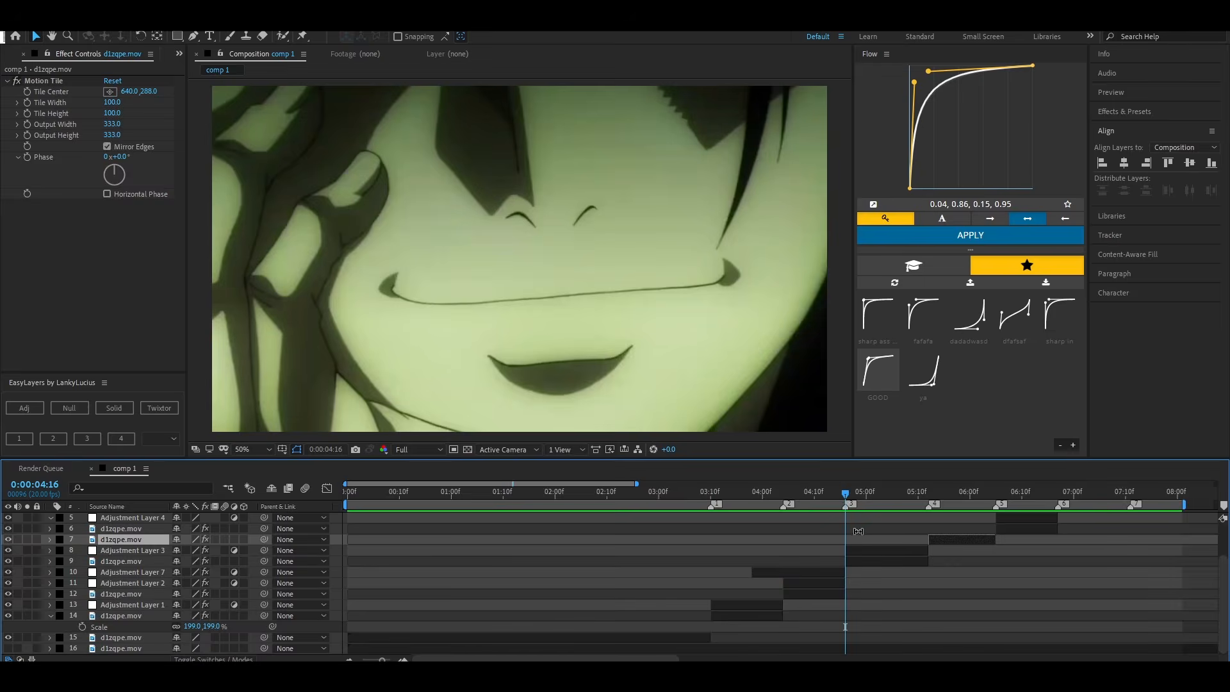
left_click_drag(843, 493, 809, 494)
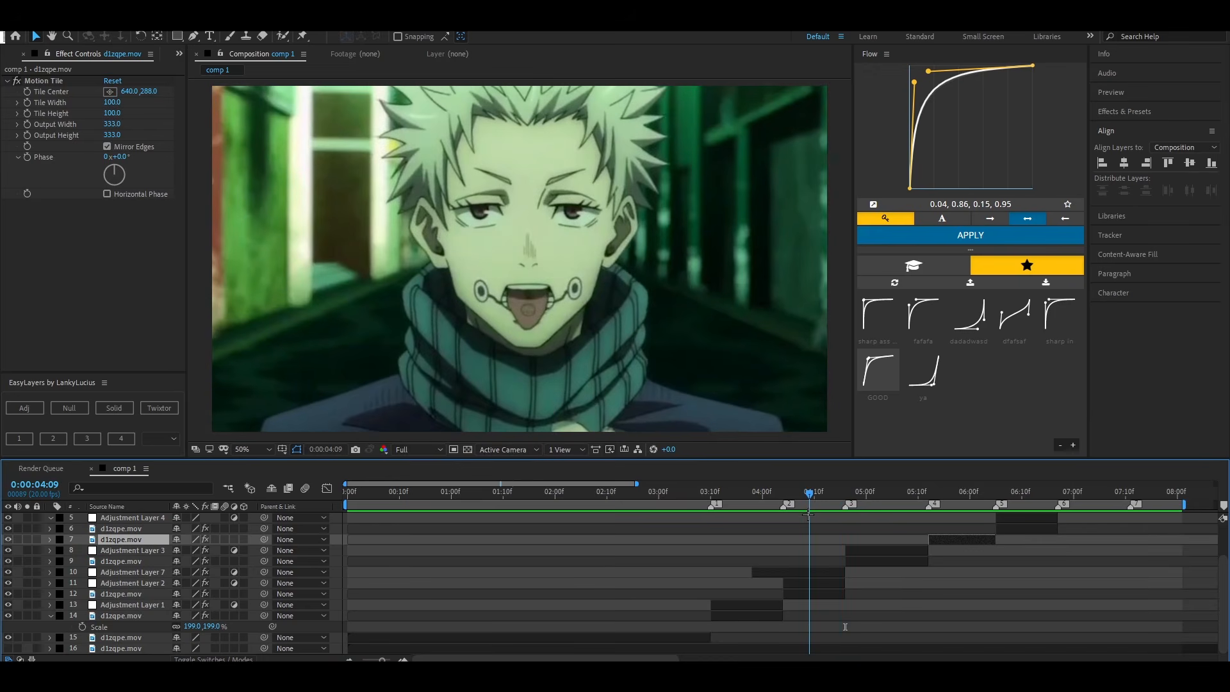
Add a second S_Shake effect to Adjustment Layer 7
left_click(826, 572)
left_click(815, 493)
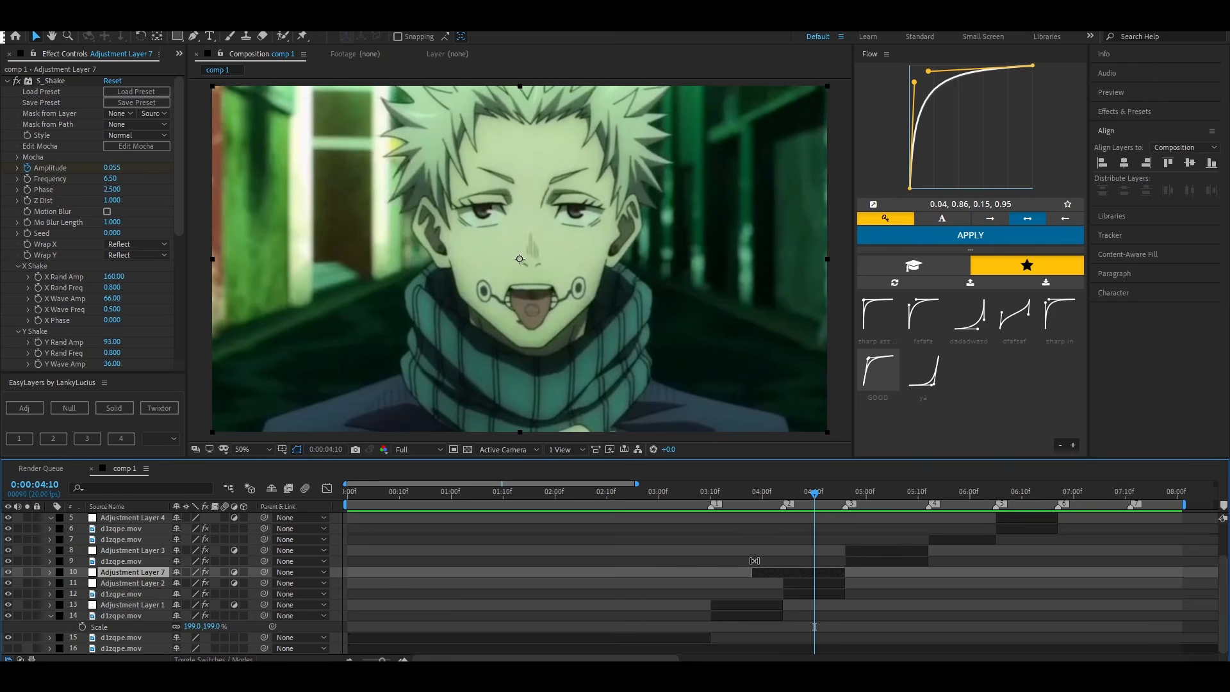
key("ctrl+space")
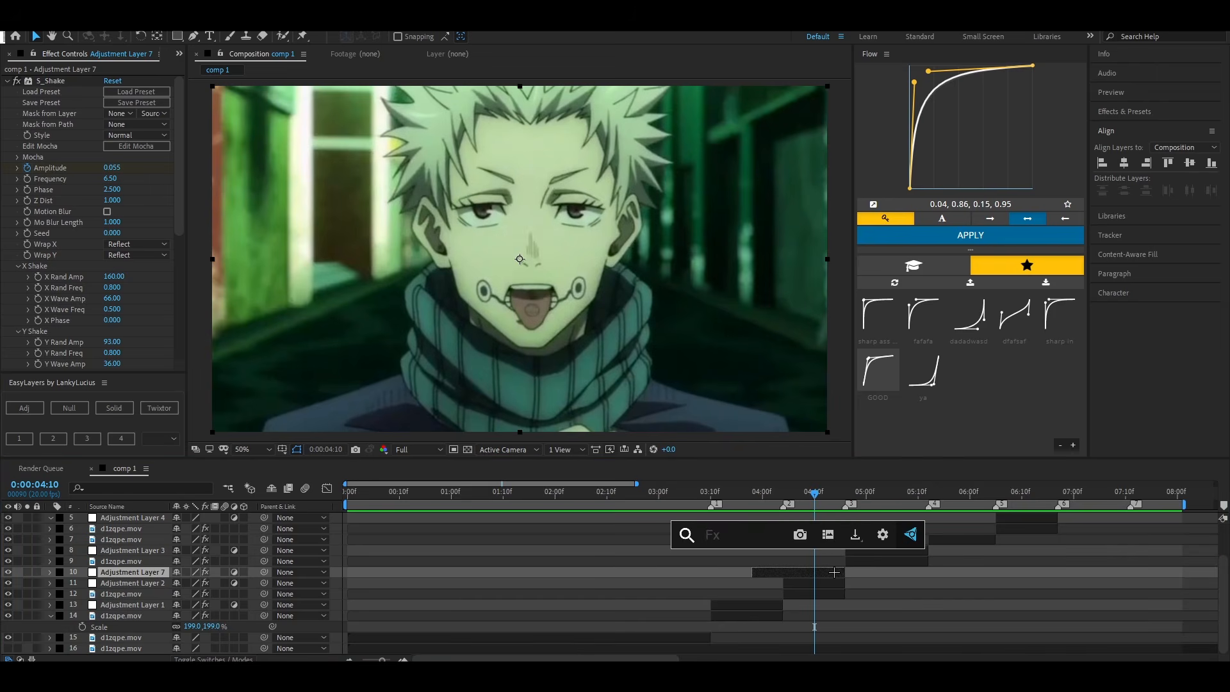
type("s_")
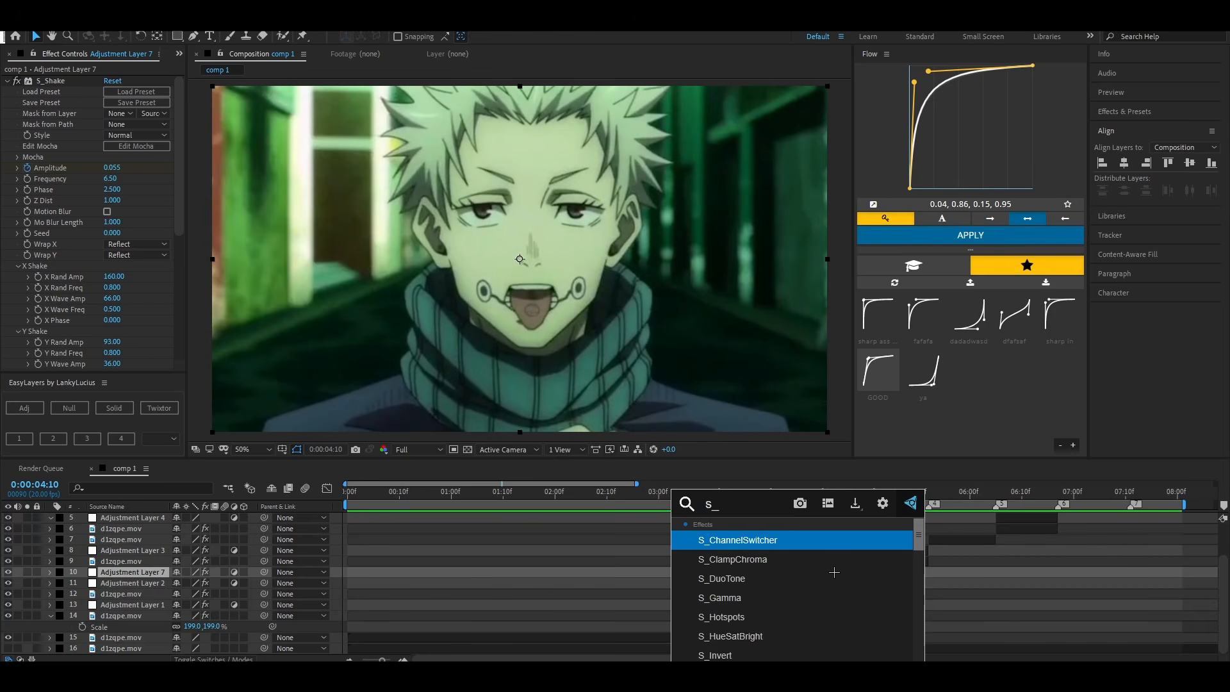
type("sha")
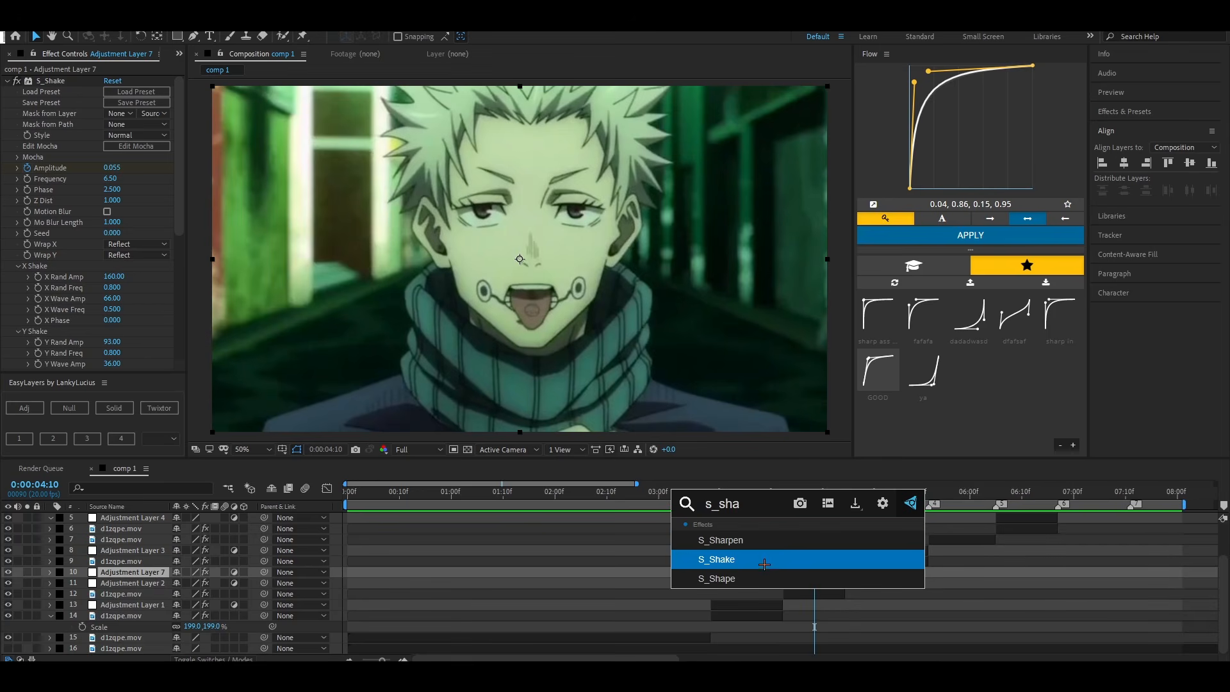
left_click(764, 559)
Keyframe the second S_Shake's Amplitude at 0 on the second beat marker, at 0:00:04:04
left_click(812, 495)
left_click_drag(812, 495, 782, 494)
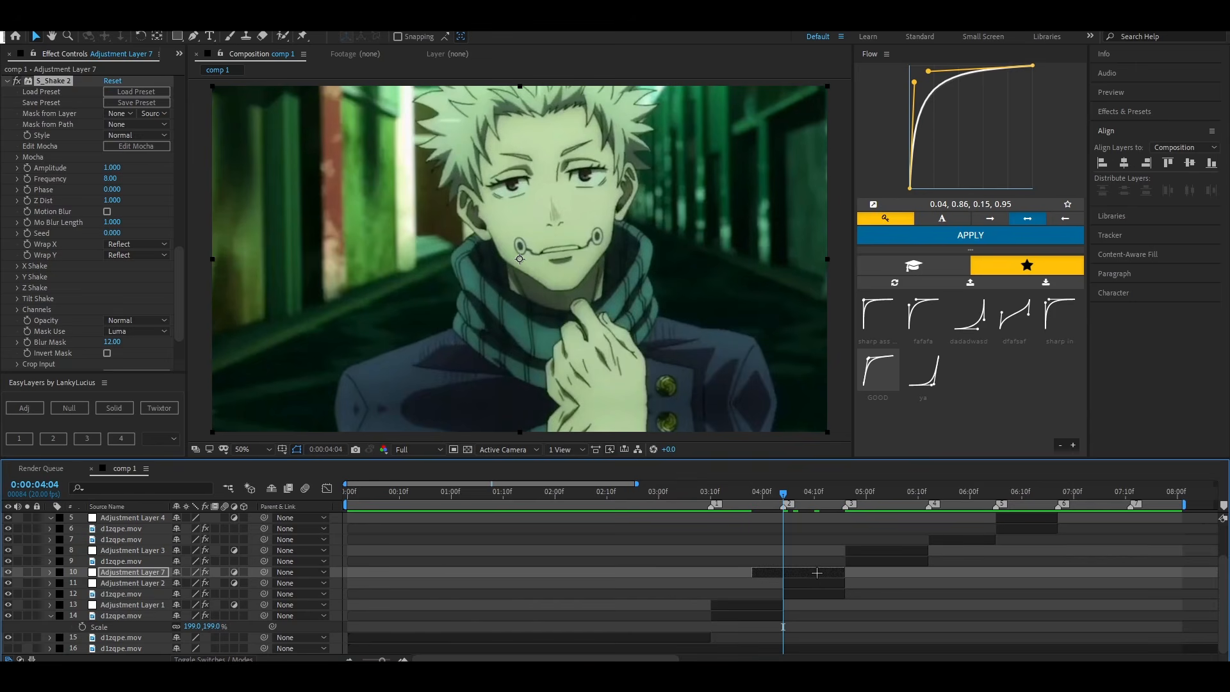
left_click(817, 572)
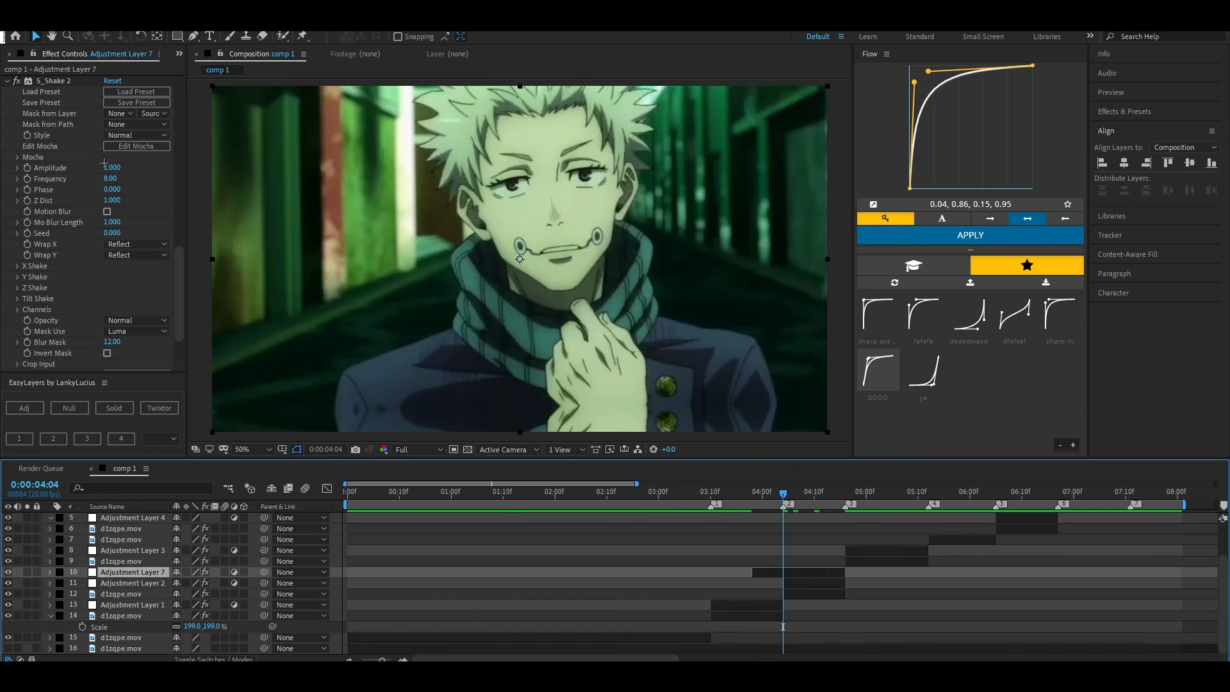
left_click(28, 168)
left_click(110, 168)
type("0")
key("Return")
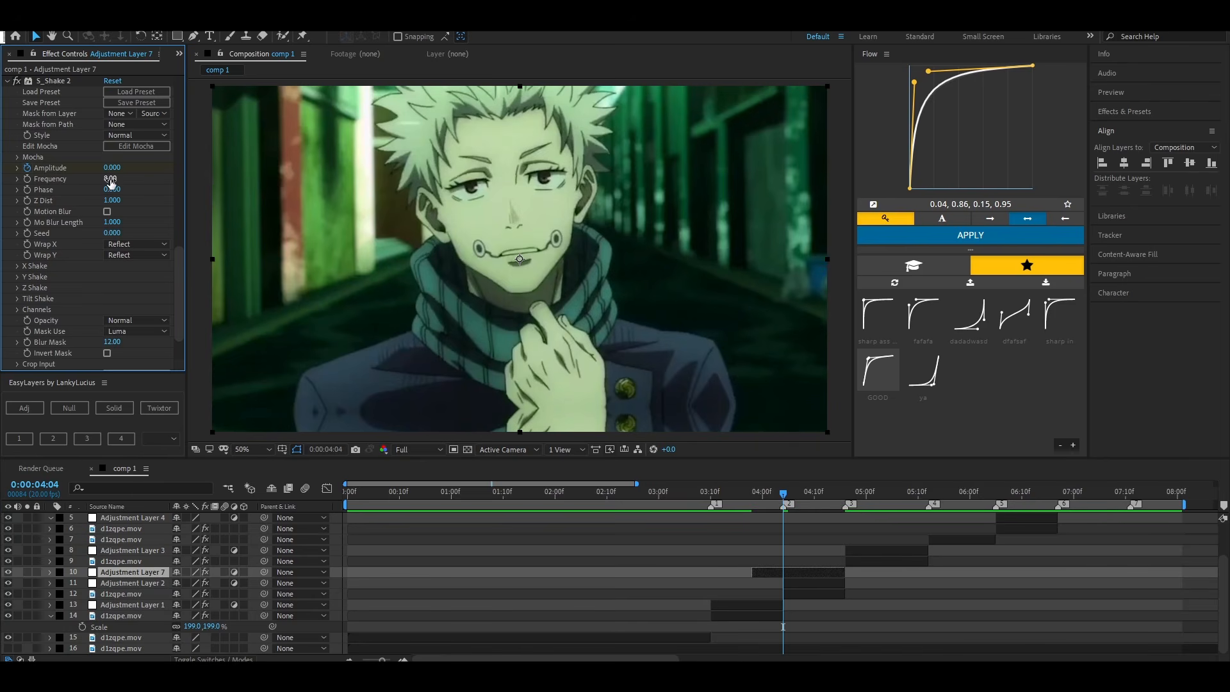
Expand the second S_Shake's X, Y, Z and Tilt Shake settings and preview the shake near 0:00:04:15
left_click(110, 179)
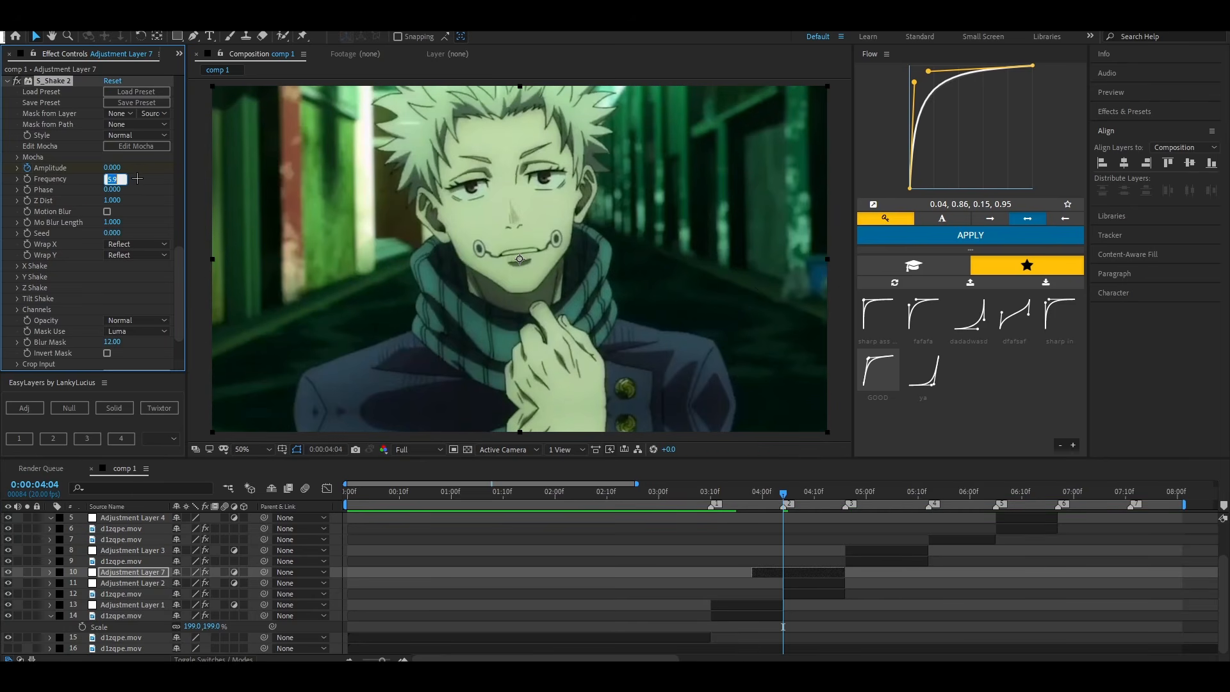
key("Return")
scroll(46, 210, "down", 3)
left_click_drag(18, 212, 18, 244)
scroll(101, 210, "down", 3)
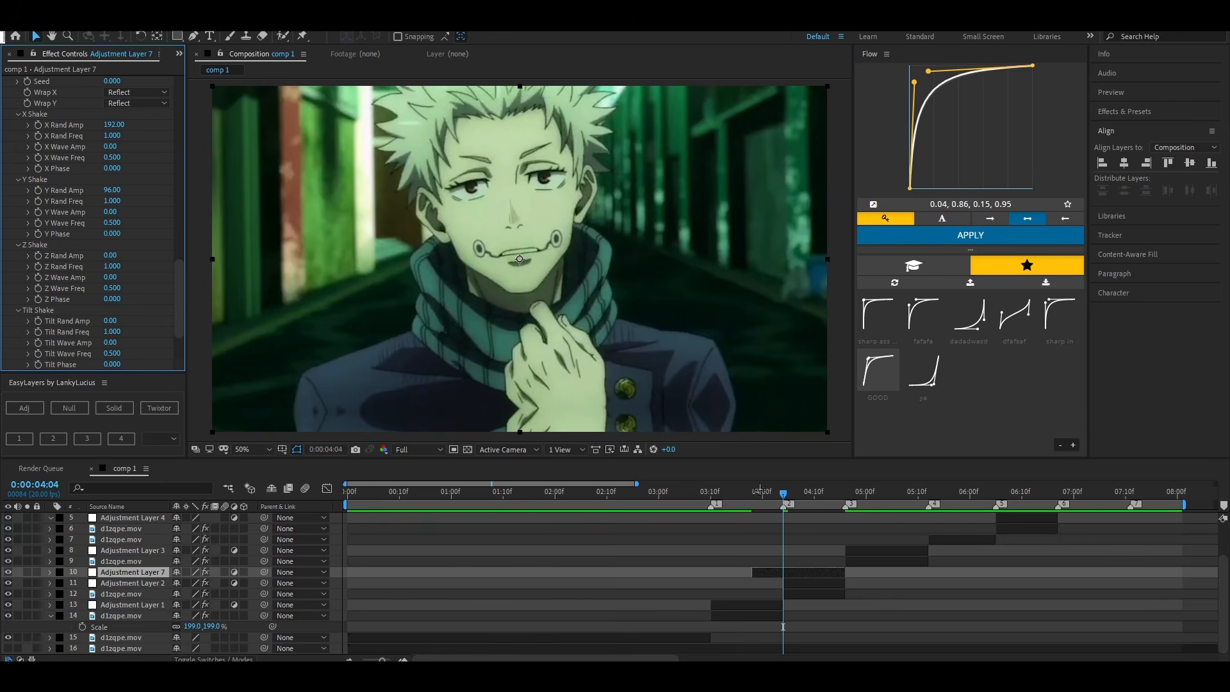
left_click_drag(783, 492, 841, 492)
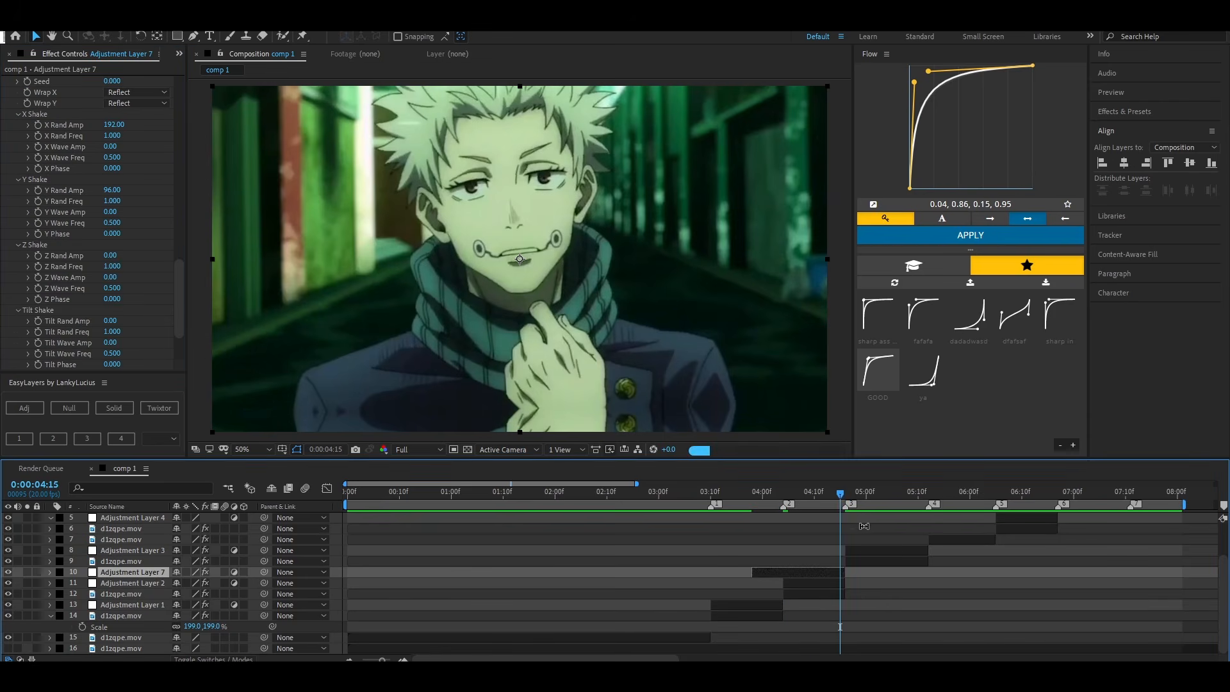
key("space")
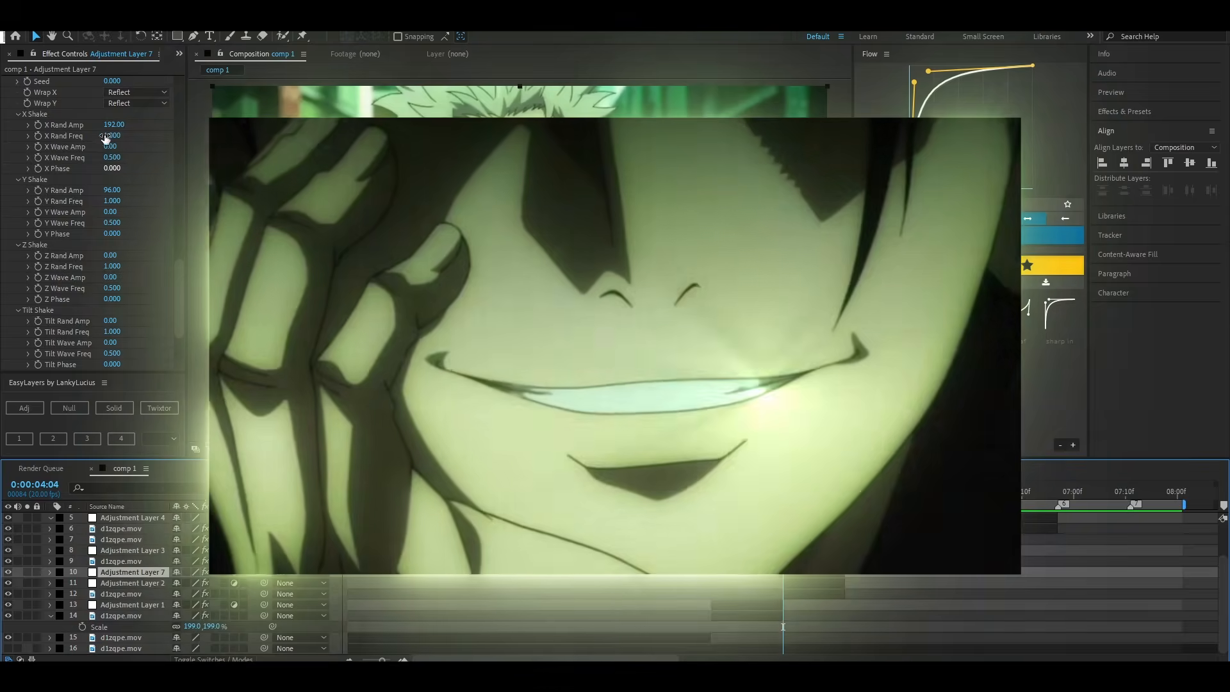
Set the second S_Shake's X Rand Amp to 93, X Rand Freq to 0.8 and X Wave Amp to 25
left_click_drag(110, 125, 55, 127)
left_click(112, 135)
type(".8")
key("Return")
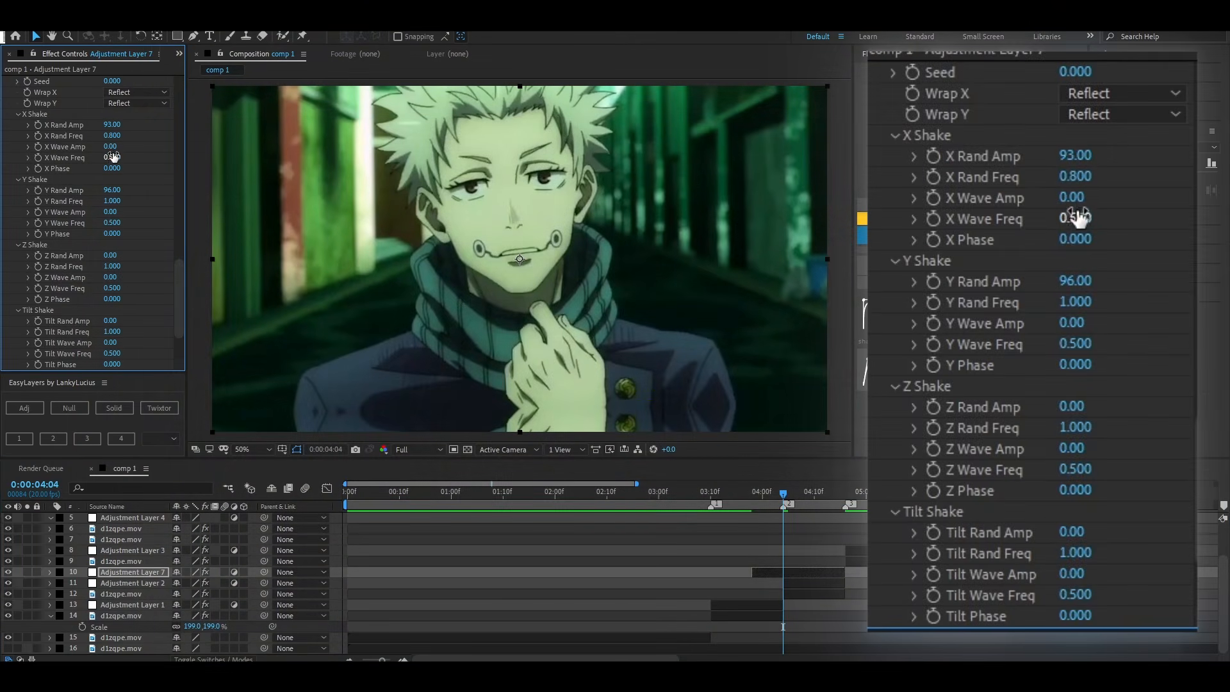
left_click_drag(111, 147, 134, 184)
Set the second S_Shake's Y Rand Amp to 130, Y Rand Freq to 0.8 and Y Wave Amp to 34
scroll(128, 153, "down", 1)
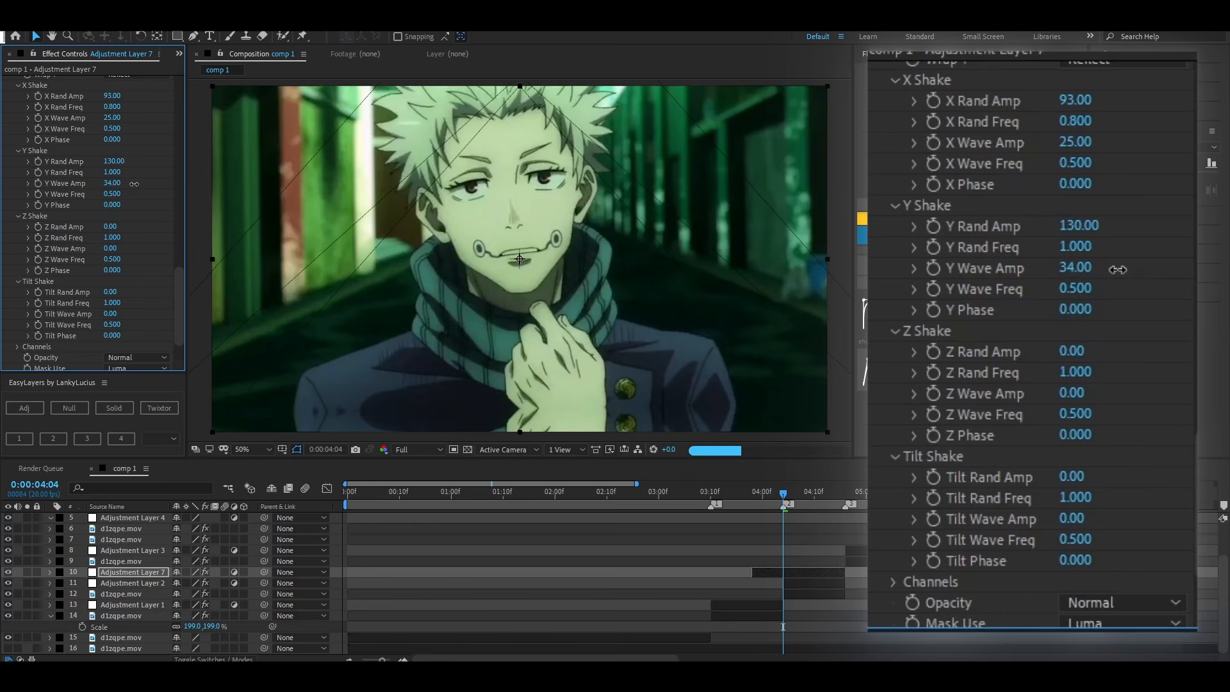
left_click(113, 172)
type(".8")
key("Return")
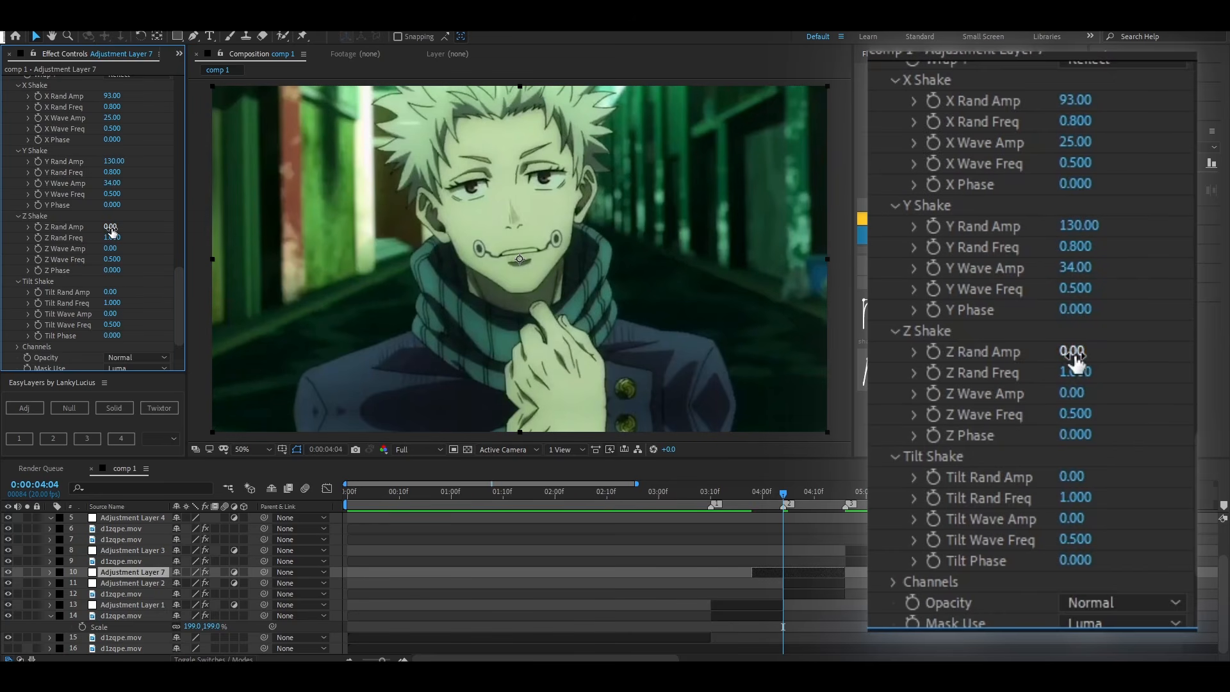
Set the second S_Shake's Z Rand Amp to 92, Z Rand Freq to 0.8 and Z Wave Amp to 49
left_click_drag(110, 229, 144, 248)
left_click(117, 237)
type(".8")
key("Return")
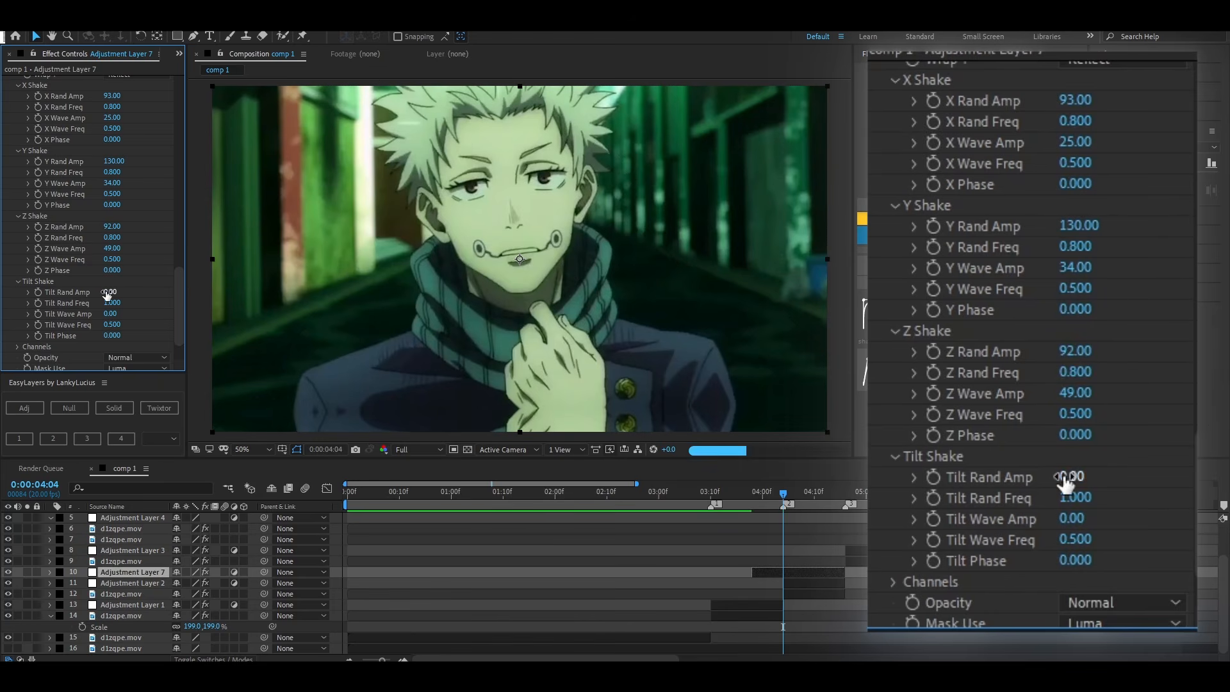
Set the second S_Shake's Tilt Rand Amp to 3.60 and Tilt Rand Freq to 0.8
left_click_drag(113, 292, 123, 291)
left_click(112, 302)
type(".8")
key("Return")
scroll(96, 288, "down", 2)
Keyframe the second S_Shake's Amplitude at 1 at the end of Adjustment Layer 7
left_click(817, 570)
key("o")
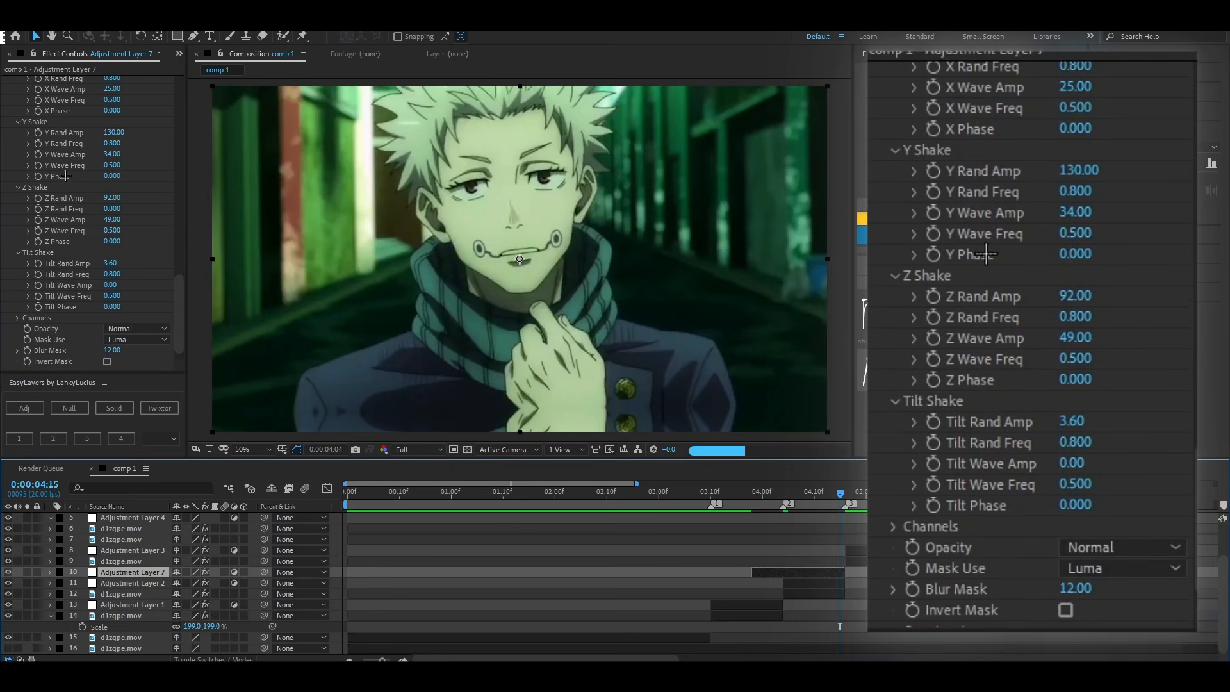
scroll(65, 168, "up", 13)
scroll(94, 195, "down", 8)
left_click(112, 228)
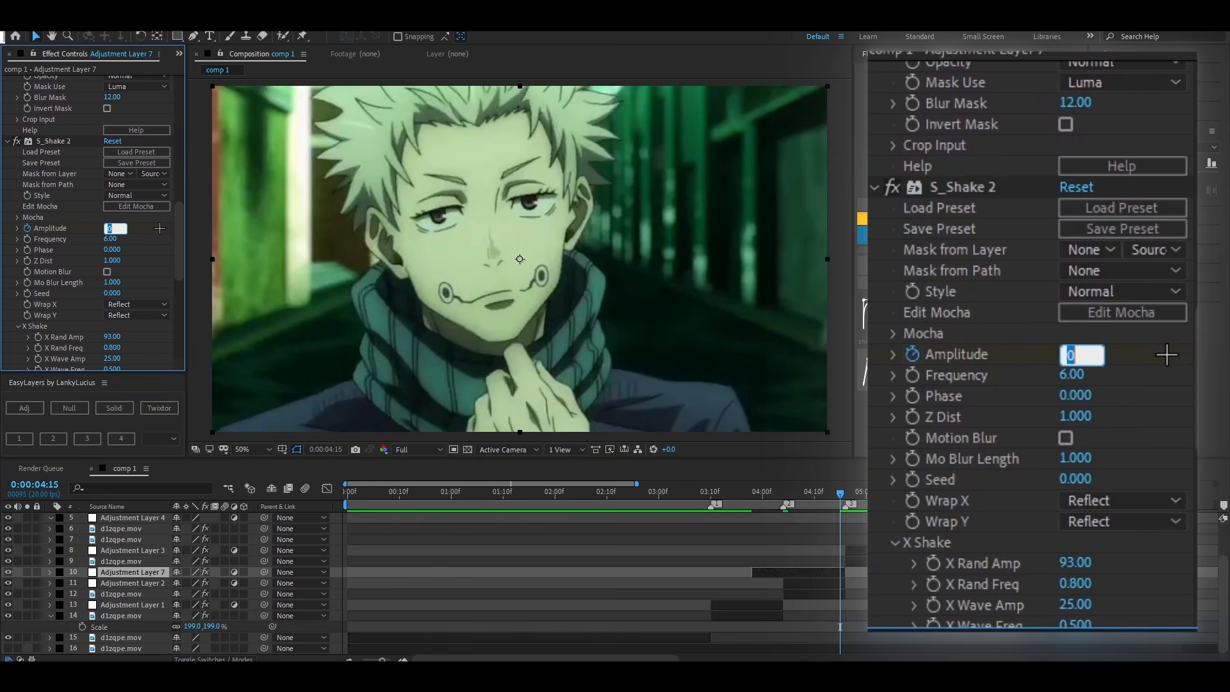
type("1")
key("Return")
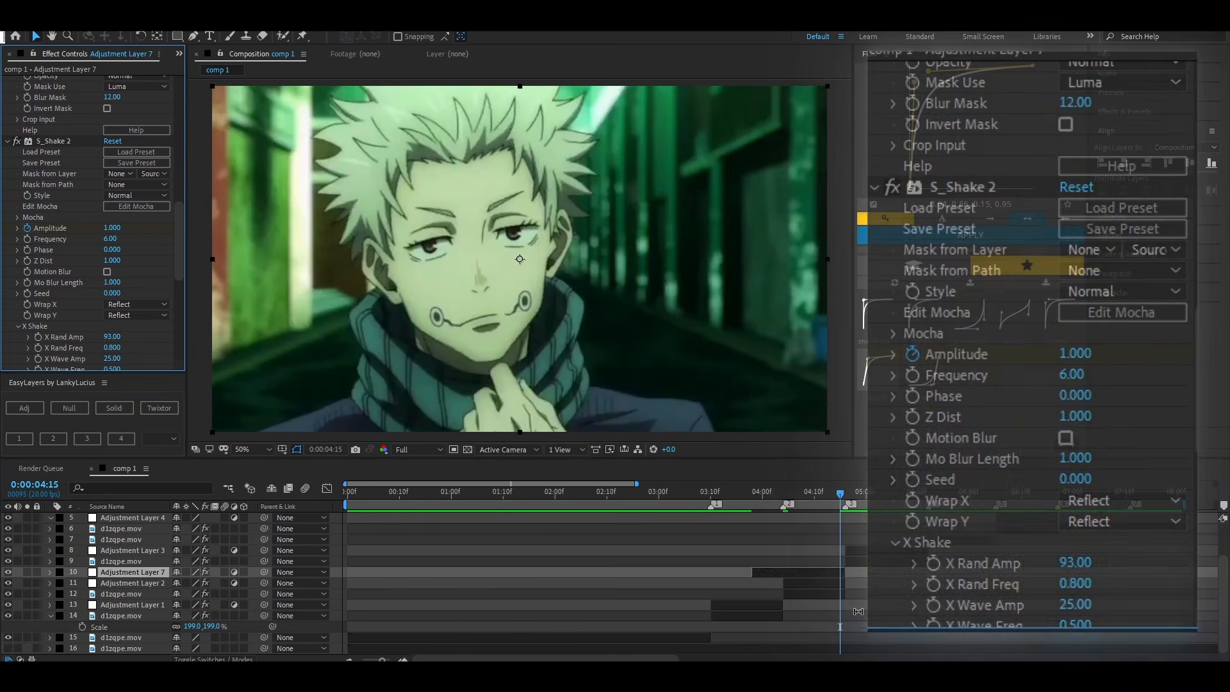
Ease the second S_Shake's Amplitude keyframes with the Flow preset "ya", its curve adjusted to 0.89, 0.06, 0.94, 0.18
left_click(832, 572)
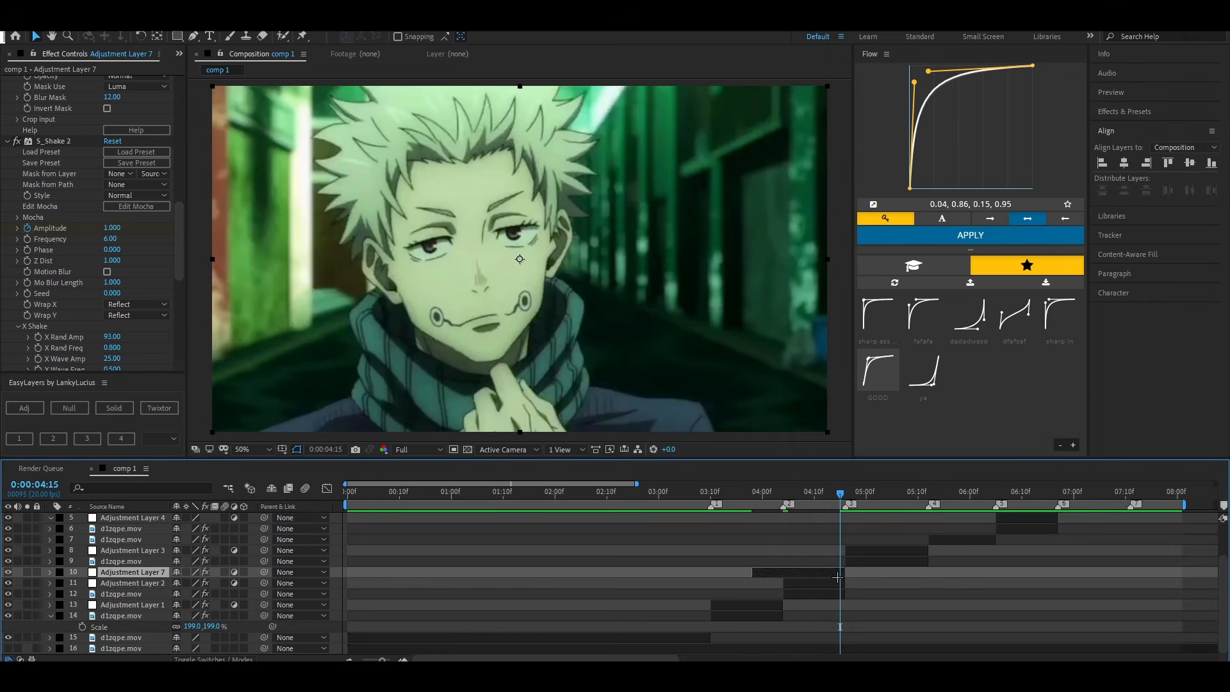
key("u")
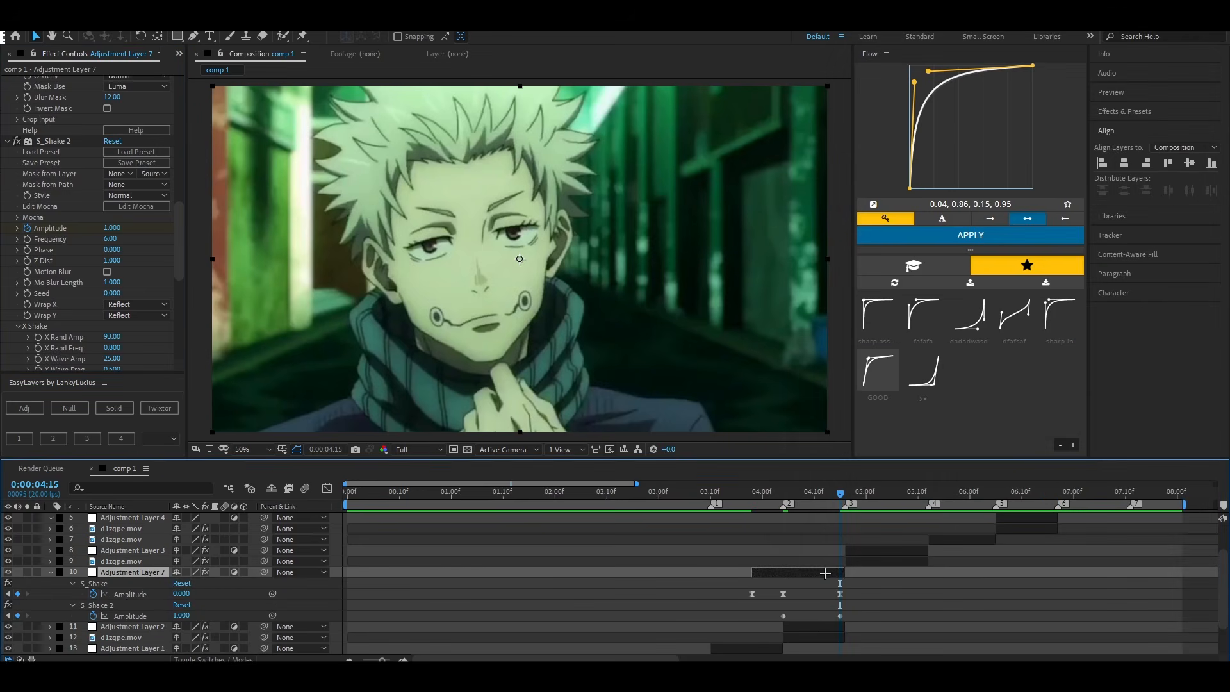
scroll(715, 530, "down", 1)
key("u")
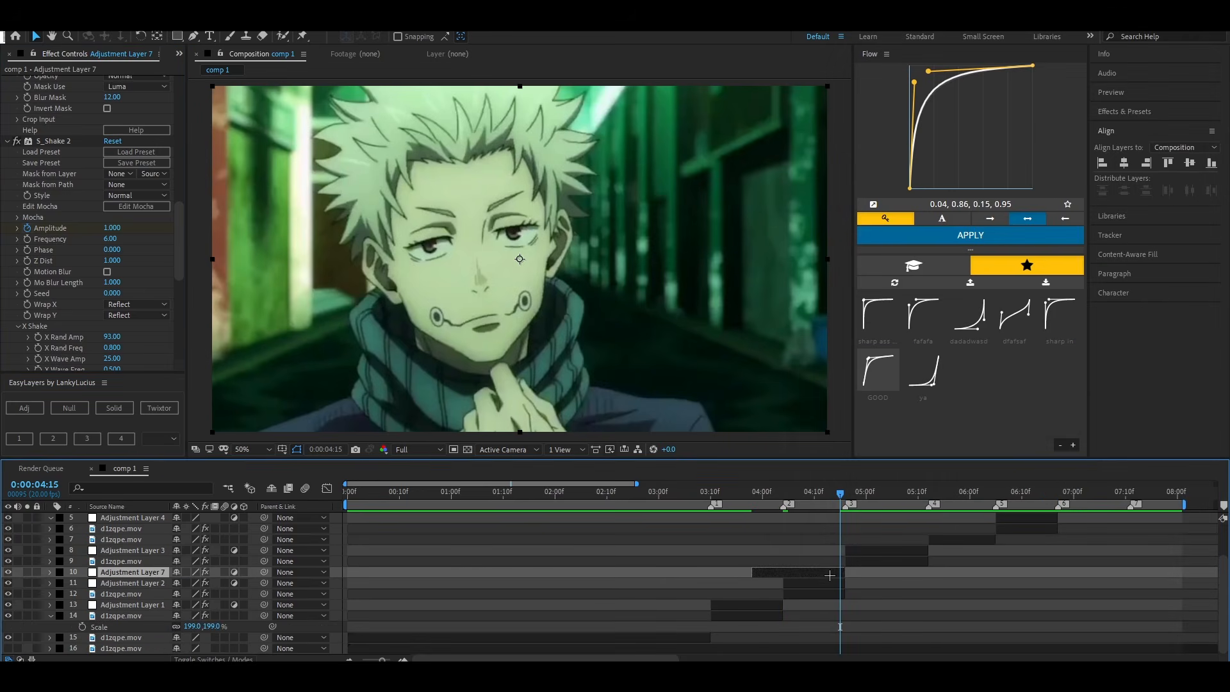
key("u")
scroll(830, 575, "down", 1)
left_click_drag(863, 576, 724, 592)
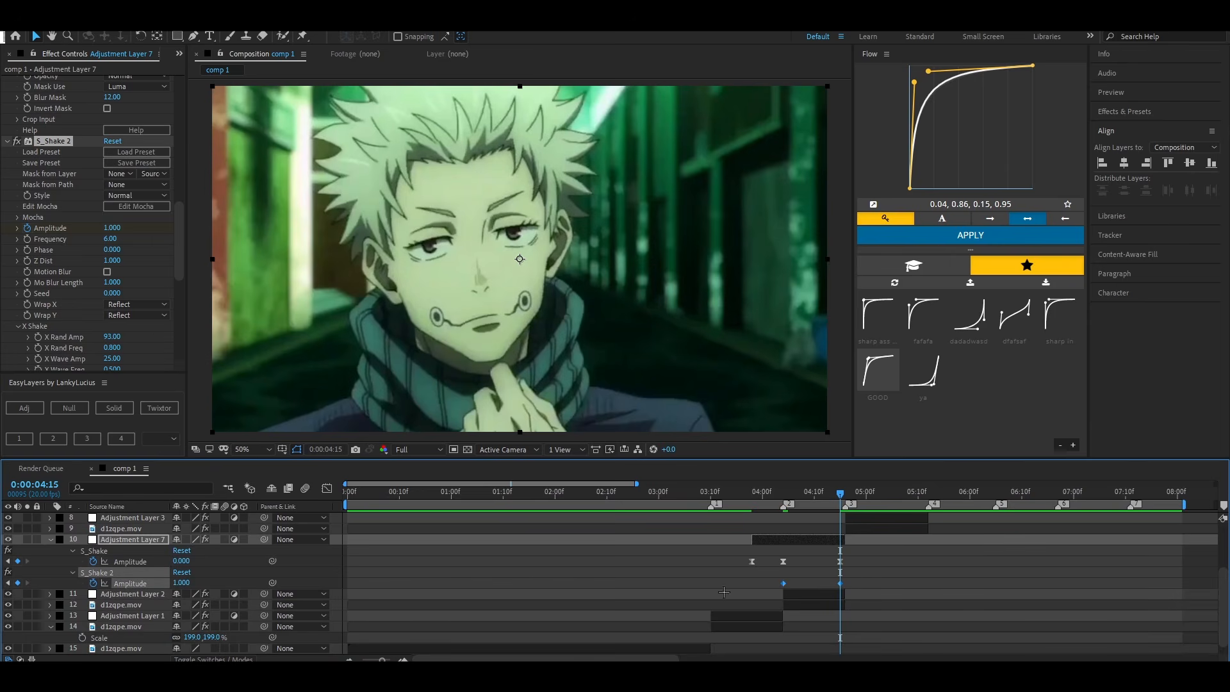
left_click(941, 392)
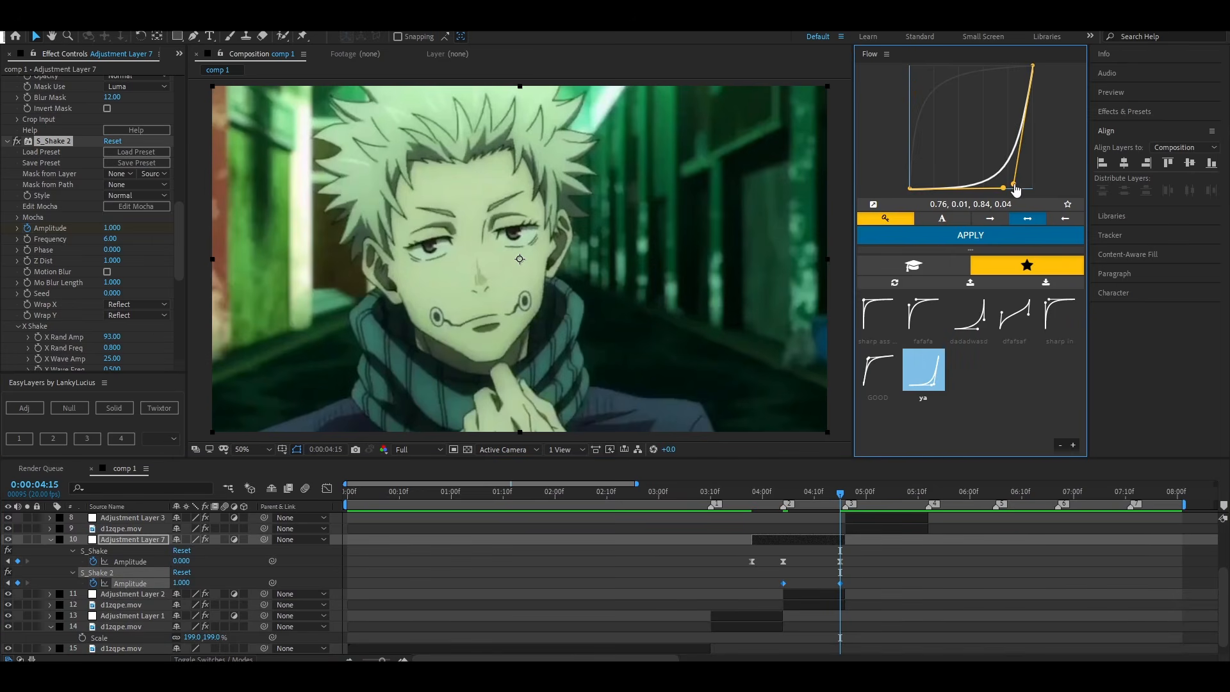
mouse_move(1014, 185)
left_mouse_down()
mouse_move(1026, 168)
mouse_move(1006, 187)
left_mouse_up()
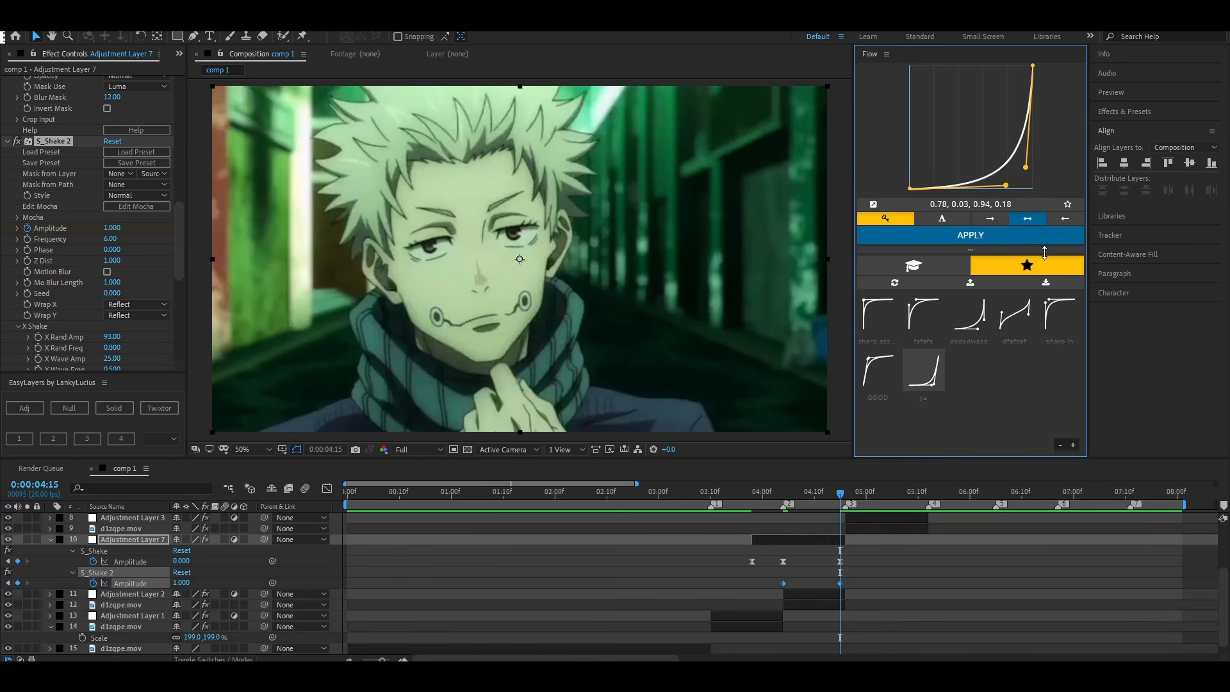
left_click(1037, 242)
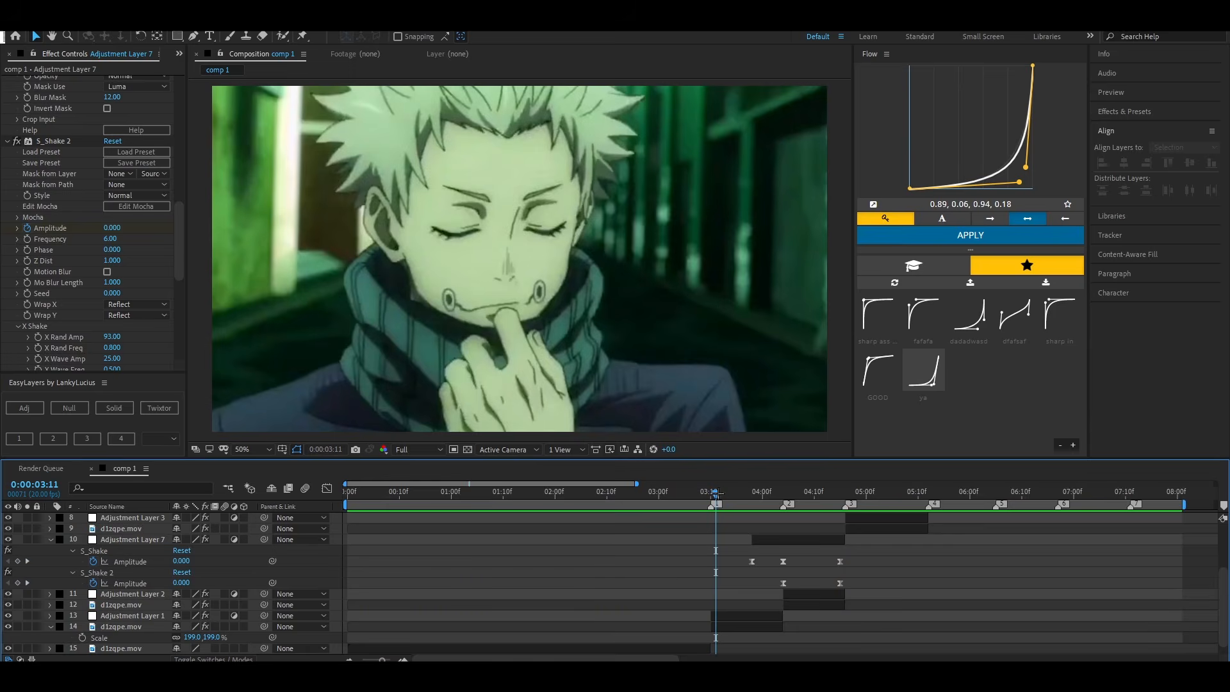
Play back the section from around the first beat marker to check the zooms and Adjustment Layer 7's layered shakes
left_click_drag(719, 492, 714, 494)
key("space")
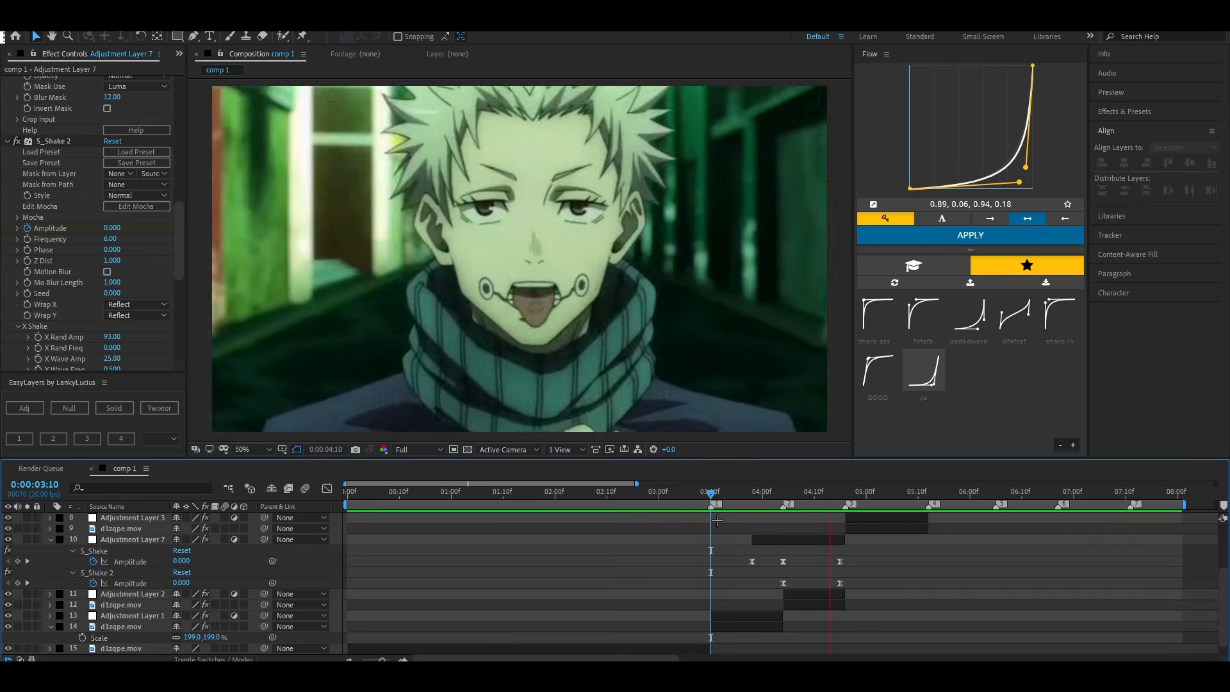
key("space")
left_click_drag(875, 494, 707, 549)
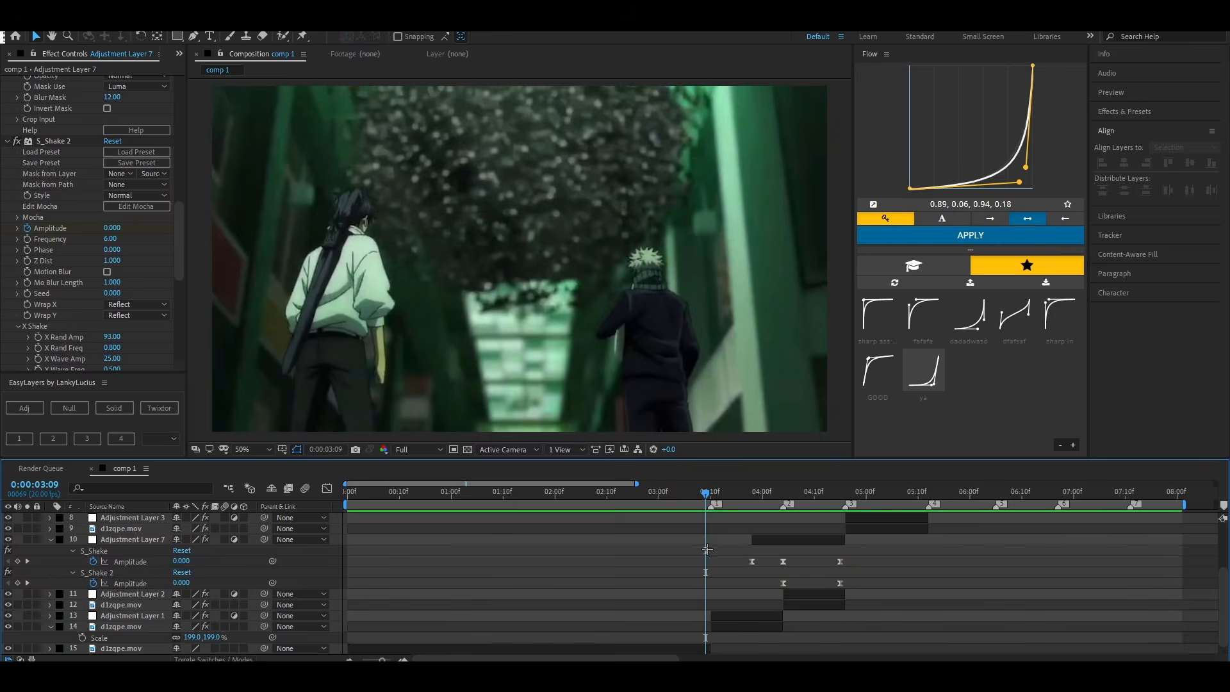
key("space")
key("space")
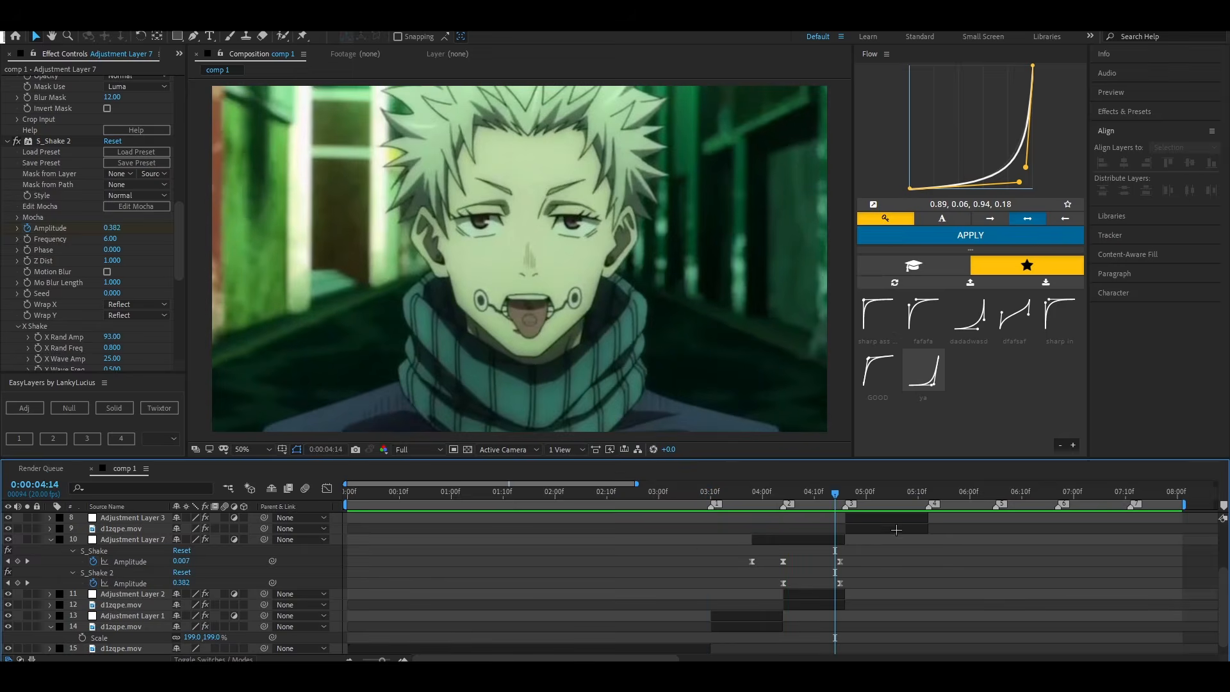
key("space")
key("space")
Add S_Shake to Adjustment Layer 3 at the third beat marker, keyframe its Amplitude at 1.34 and set Frequency to 5.6
left_click_drag(870, 494, 846, 517)
left_click(51, 540)
left_click(131, 551)
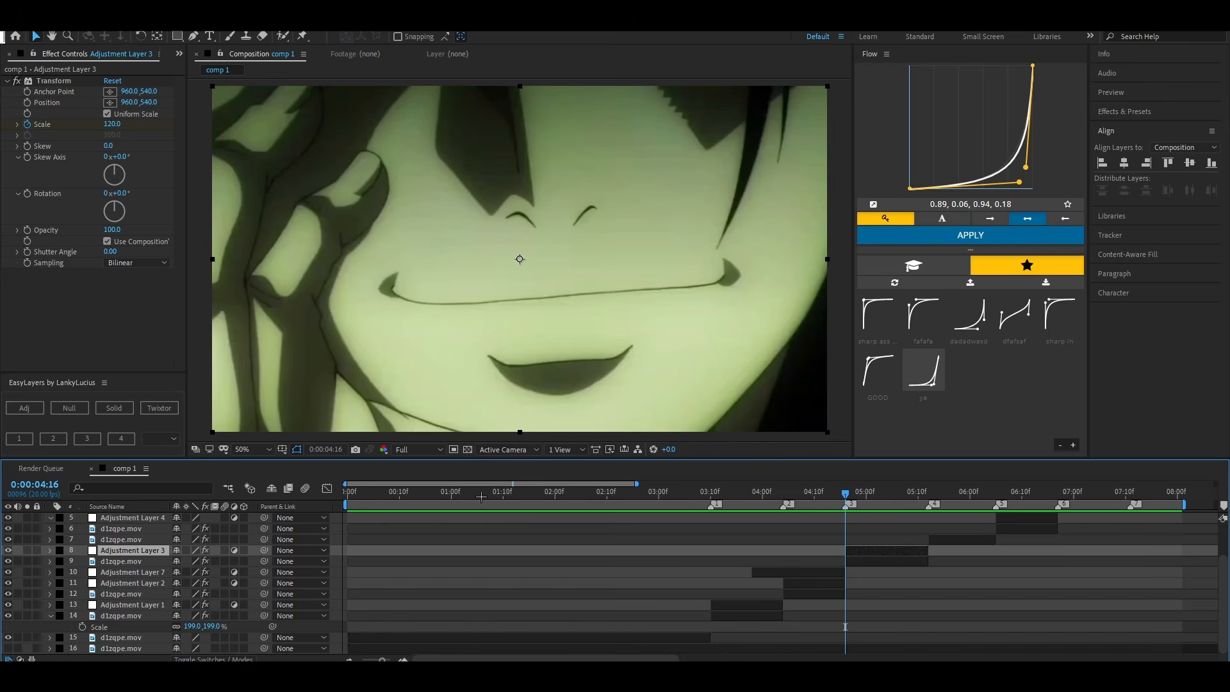
key("ctrl+space")
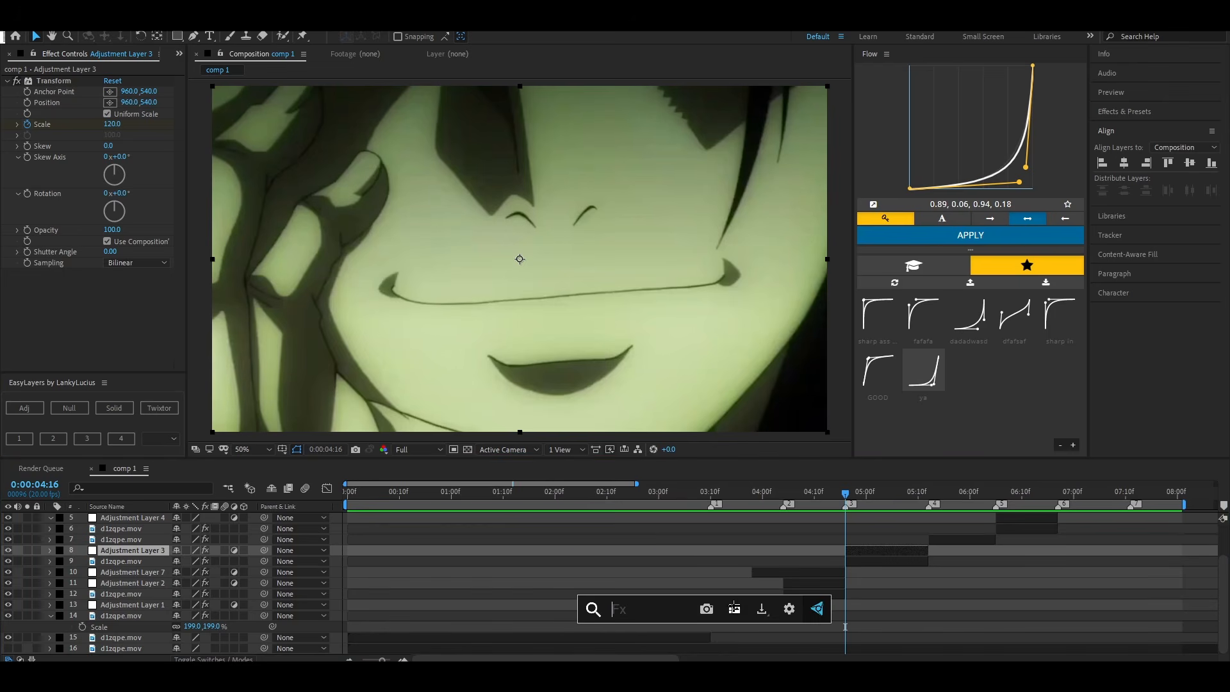
type("s_s")
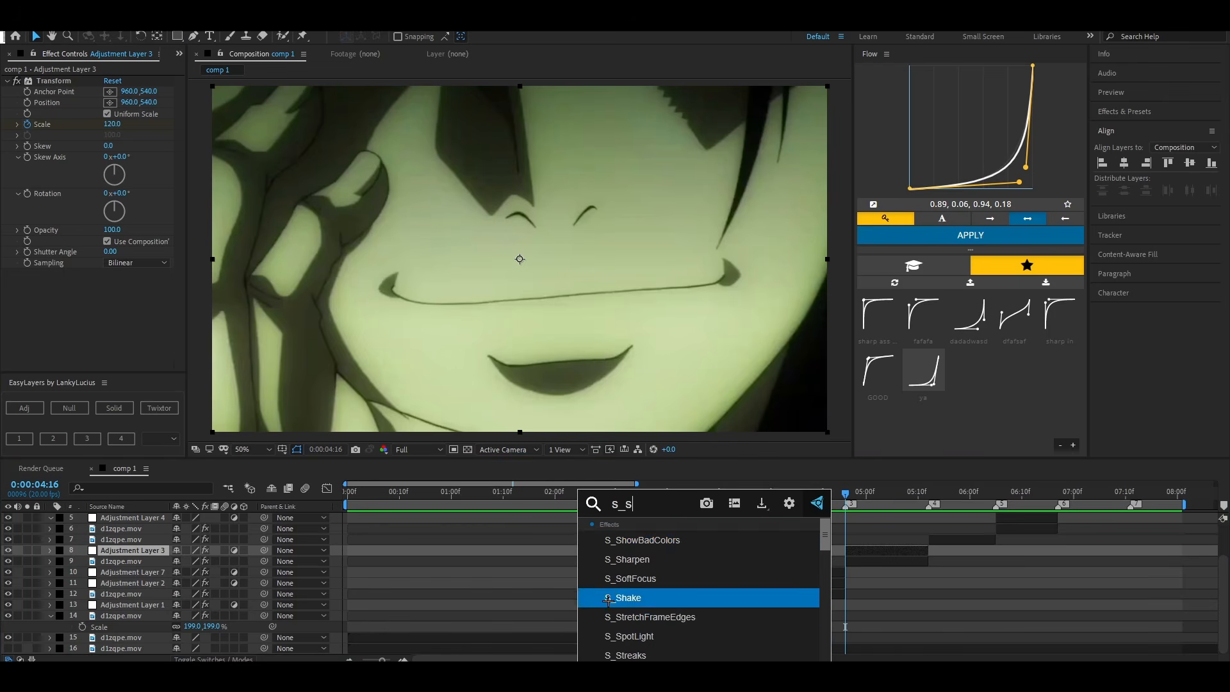
left_click(734, 599)
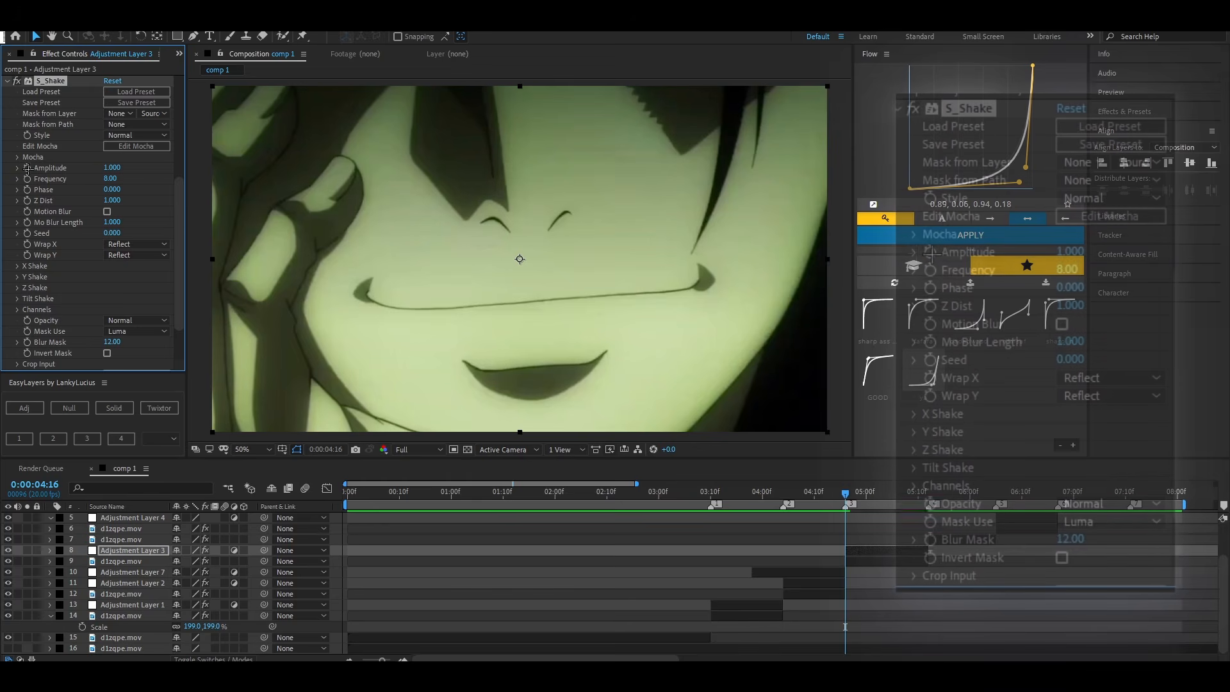
left_click_drag(113, 174, 105, 188)
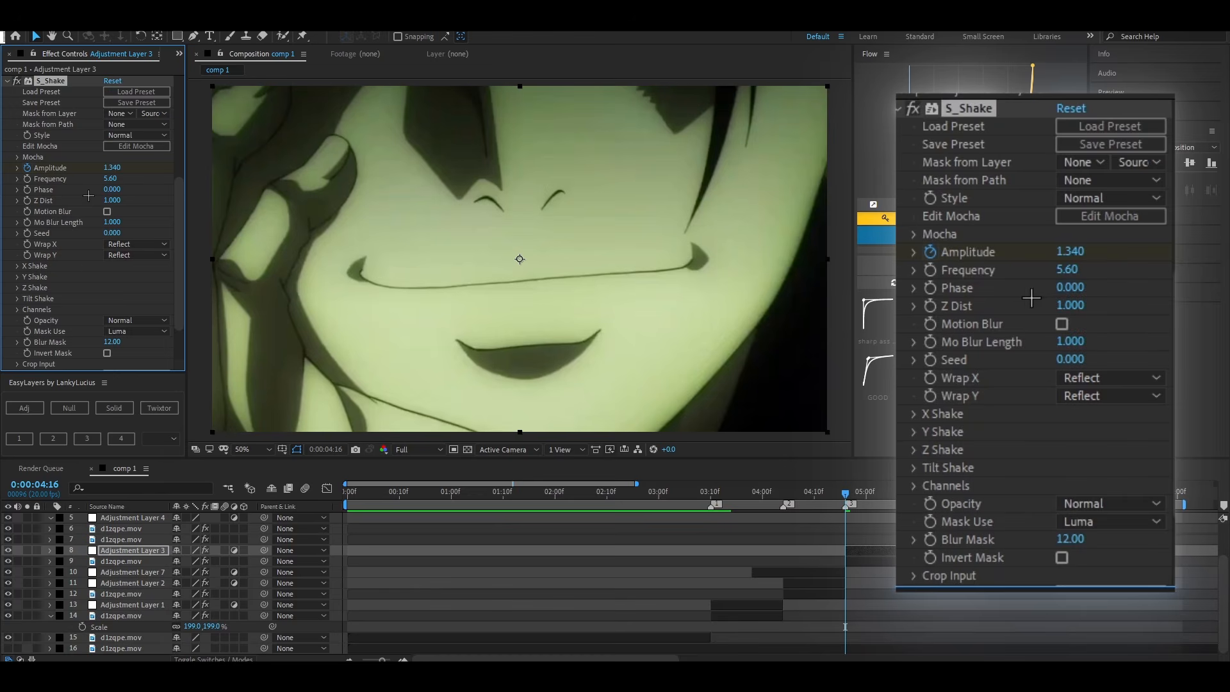
Set the X Shake values of Adjustment Layer 3's S_Shake to X Rand Amp 96, X Rand Freq 0.8 and X Wave Amp 23
scroll(27, 184, "down", 3)
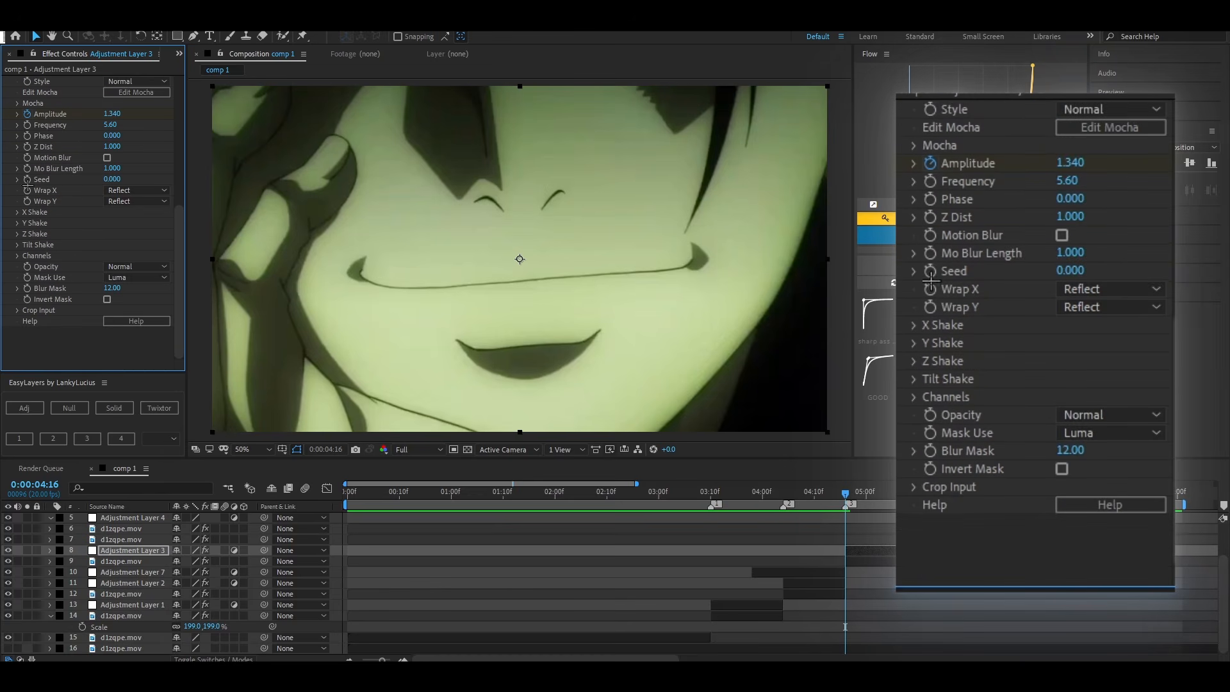
left_click(17, 212)
left_click_drag(112, 224, 58, 226)
left_click(113, 236)
type(".8")
key("Return")
left_click_drag(110, 245, 125, 248)
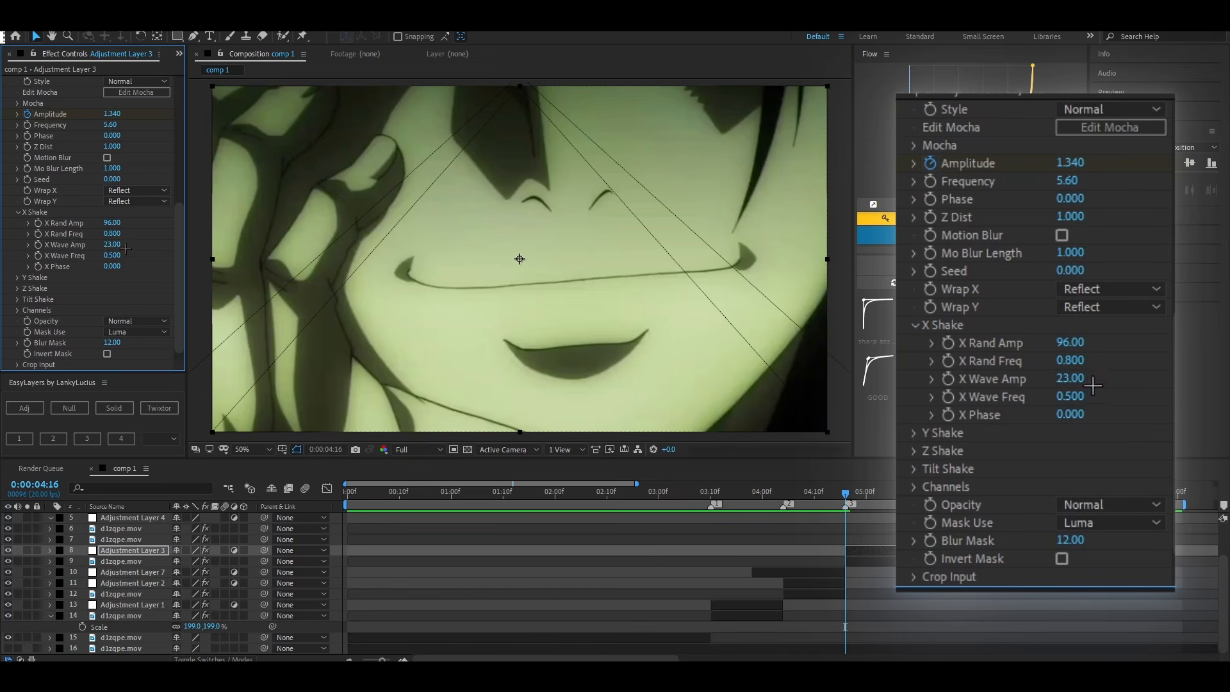
Set Y Rand Amp to 143, Y Rand Freq to 0.8 and Y Wave Amp to 40 on Adjustment Layer 3's S_Shake
scroll(126, 249, "down", 1)
left_click(17, 266)
left_click_drag(112, 279, 147, 281)
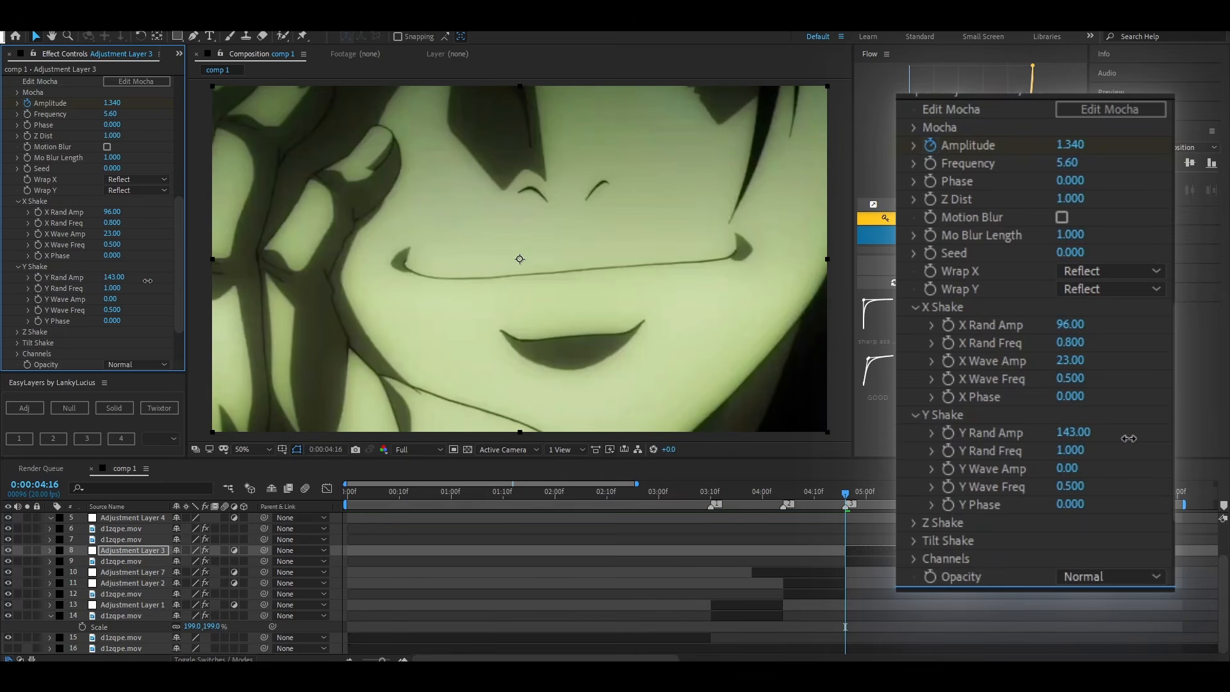
left_click(112, 287)
type("0.8")
key("Return")
left_click_drag(112, 299, 131, 301)
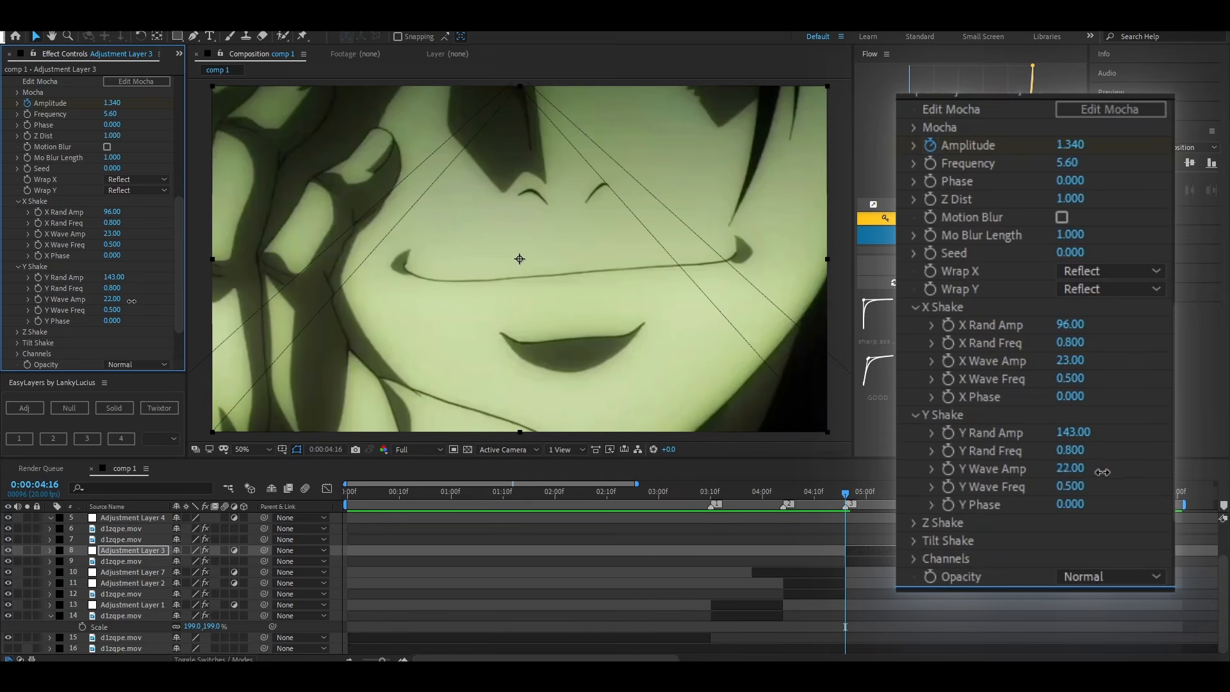
Set Z Rand Amp to 111, Z Rand Freq to 0.8 and Z Wave Amp to 46 on Adjustment Layer 3's S_Shake
scroll(142, 300, "down", 3)
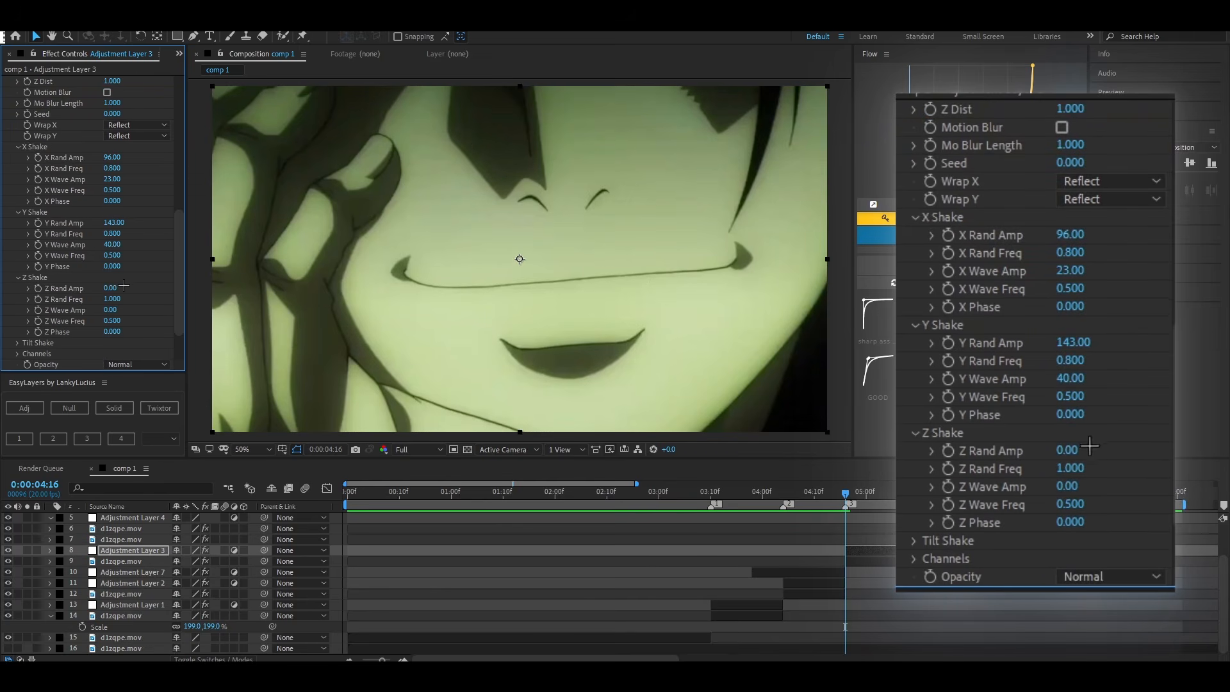
left_click_drag(114, 292, 182, 292)
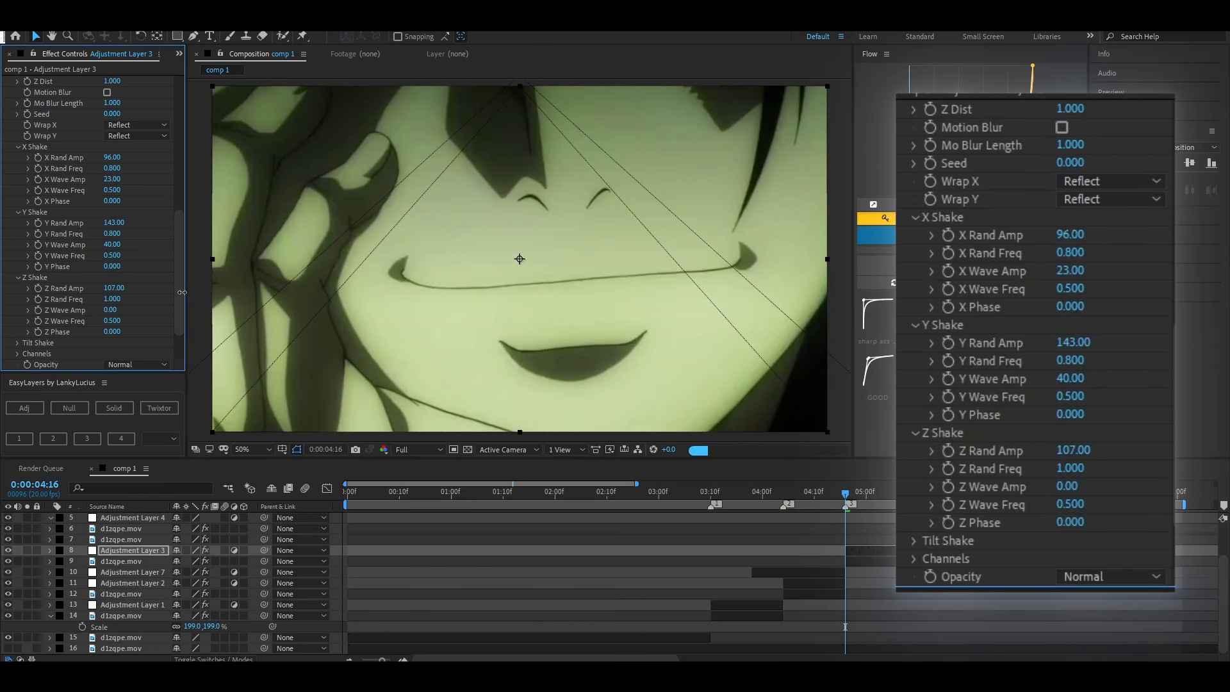
left_click(114, 300)
type(".8")
key("Return")
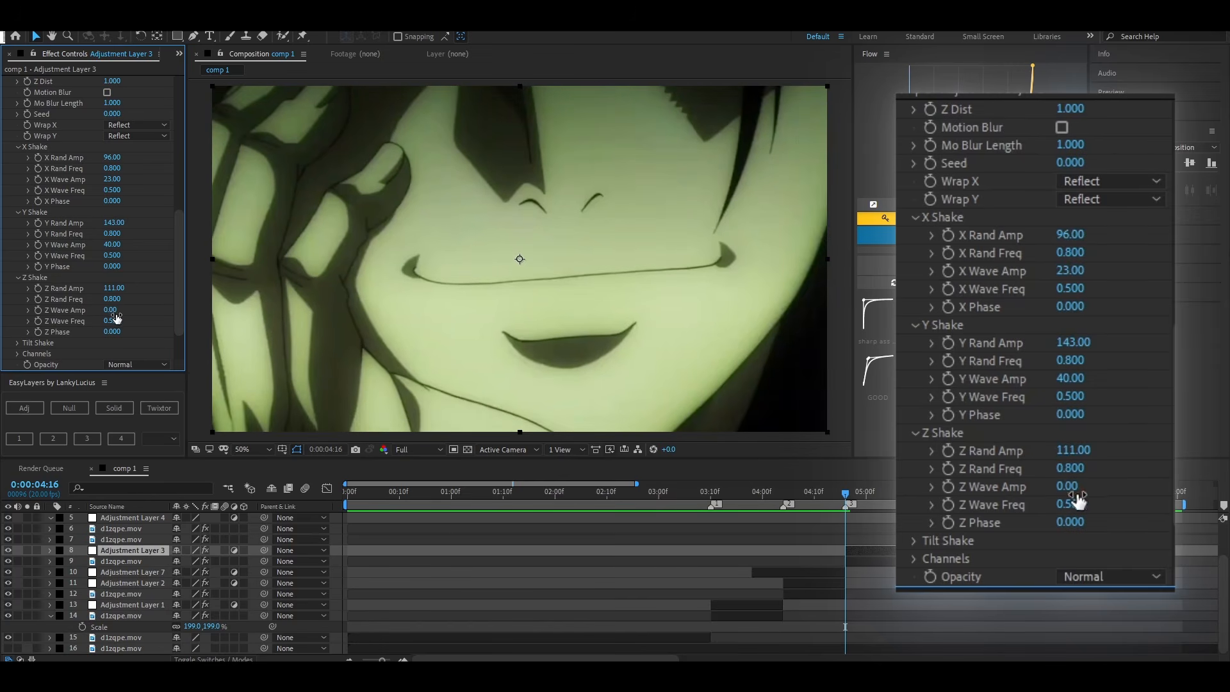
left_click_drag(112, 315, 138, 316)
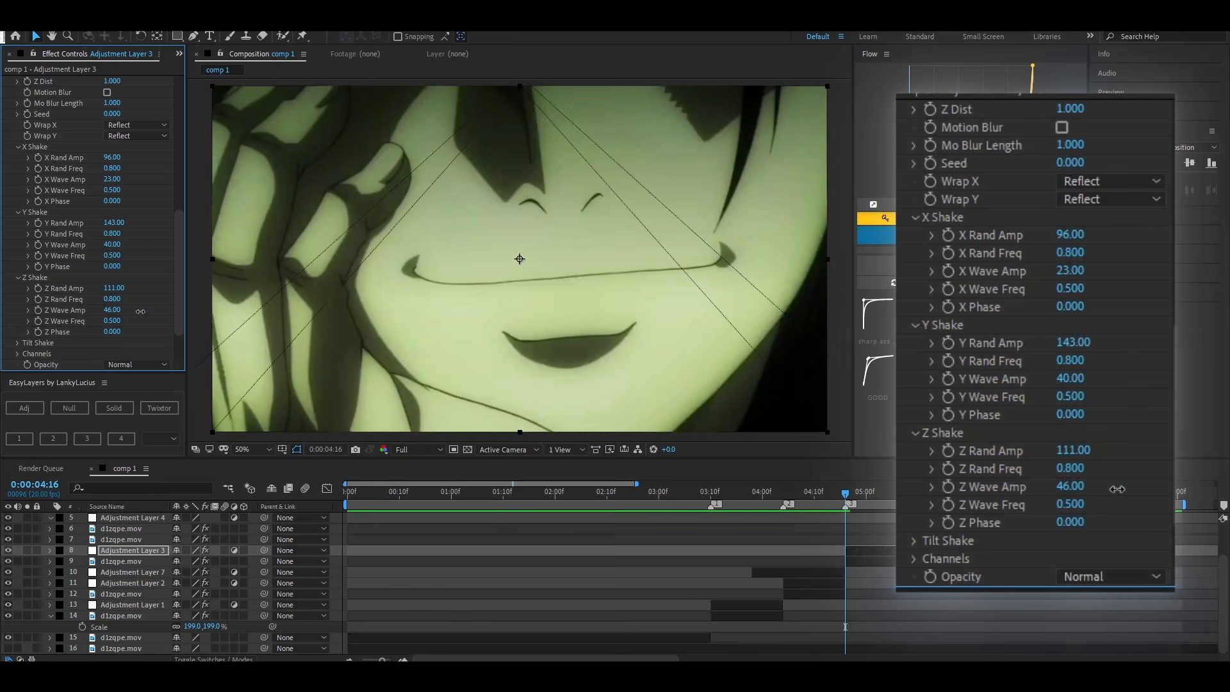
Set Tilt Rand Amp to about 2.5 and Tilt Rand Freq to 0.8 on Adjustment Layer 3's S_Shake
scroll(105, 339, "down", 2)
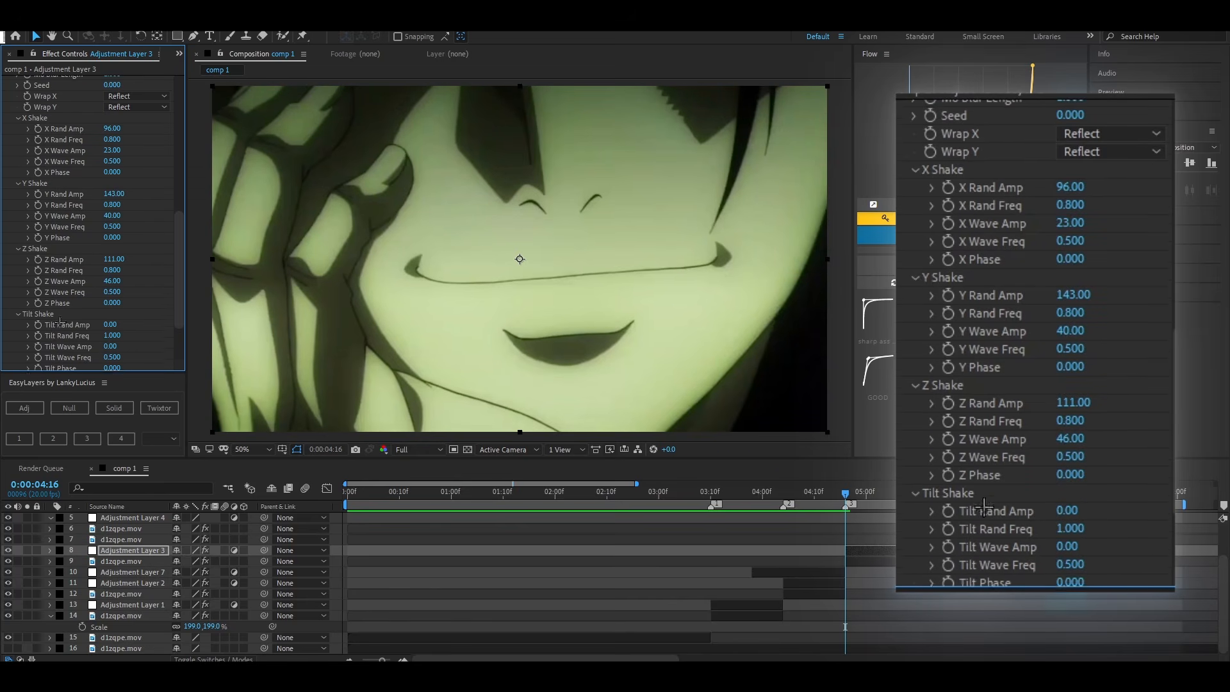
left_click(18, 310)
left_click_drag(111, 320, 128, 321)
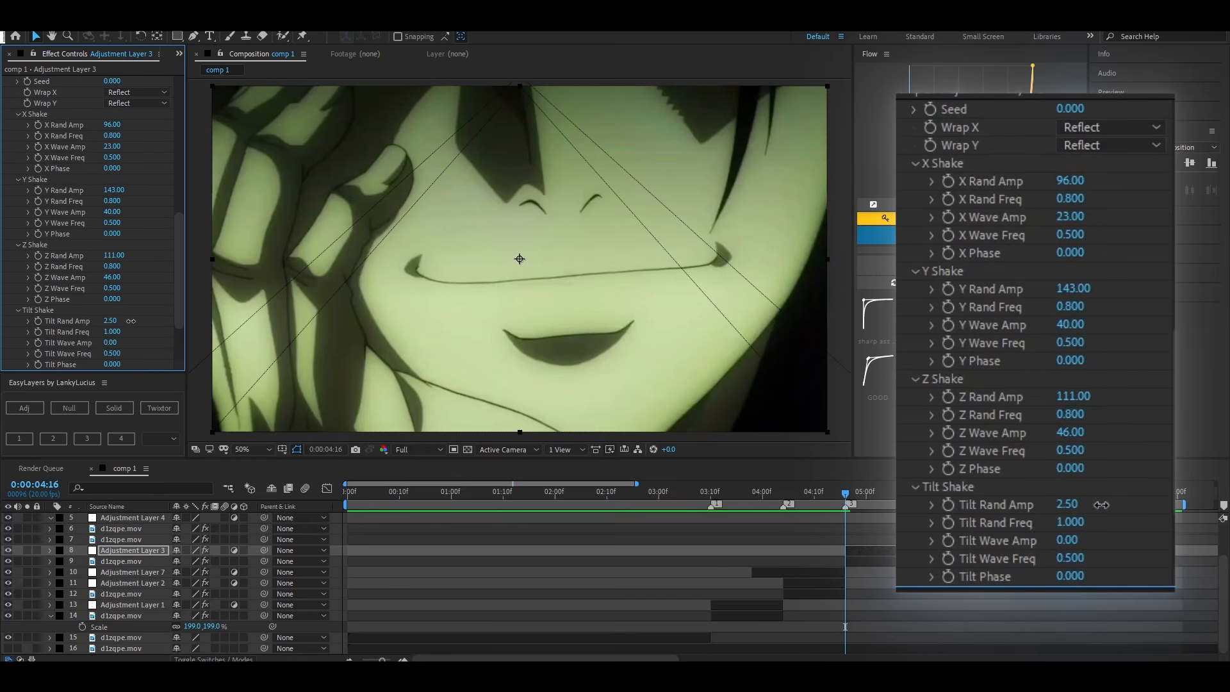
scroll(115, 308, "down", 3)
left_click(112, 274)
type(".8")
key("Return")
Keyframe the S_Shake Amplitude at 0 at the end of Adjustment Layer 3
scroll(154, 256, "up", 10)
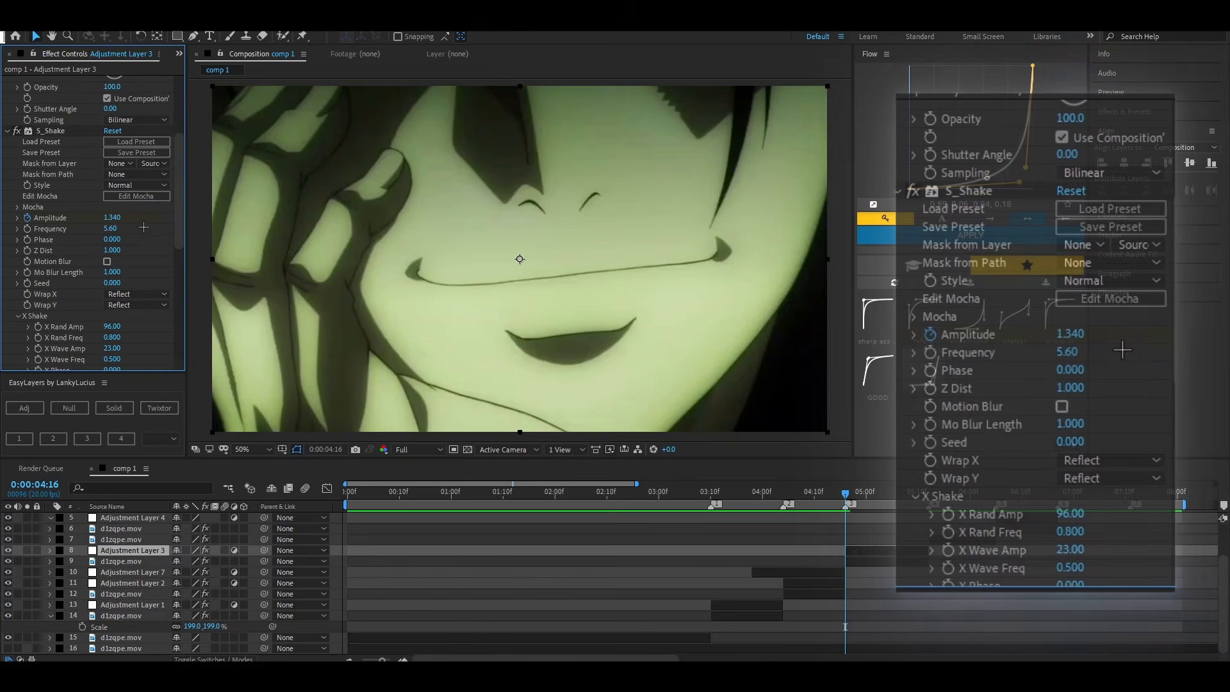
left_click(900, 549)
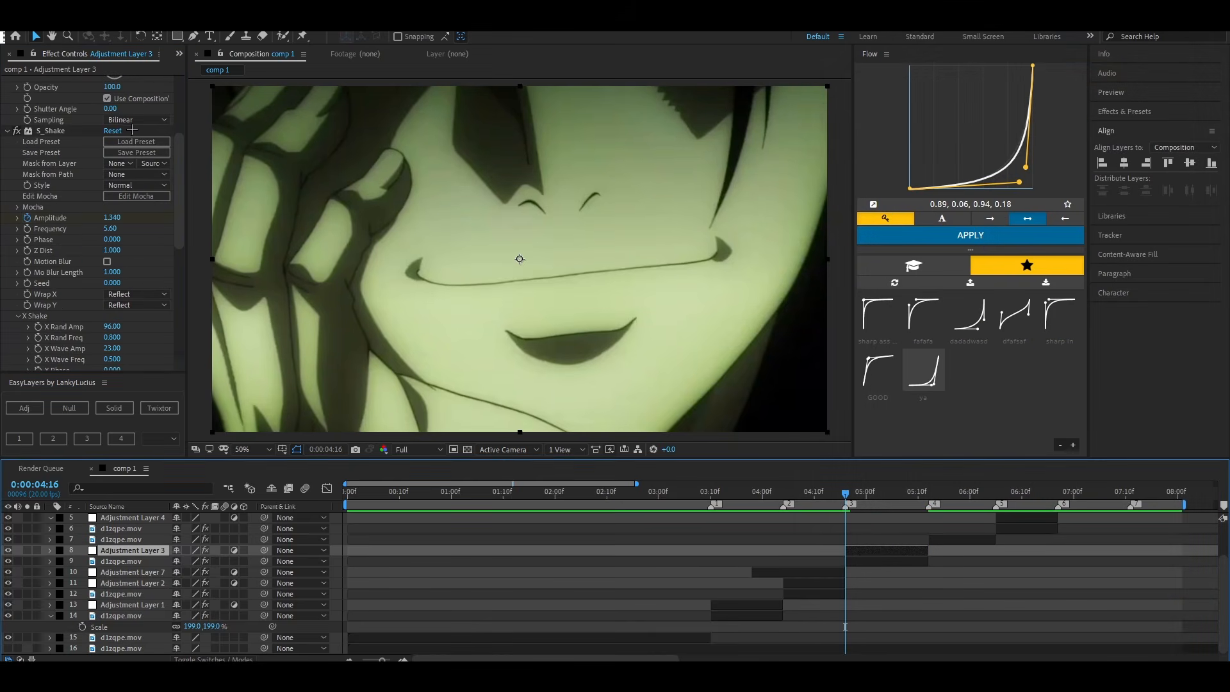
key("o")
left_click(113, 218)
type("0")
key("Return")
Ease Adjustment Layer 3's Amplitude keyframes with the Flow preset "GOOD", its curve adjusted to 0.07, 0.89, 0.15, 0.95
key("u")
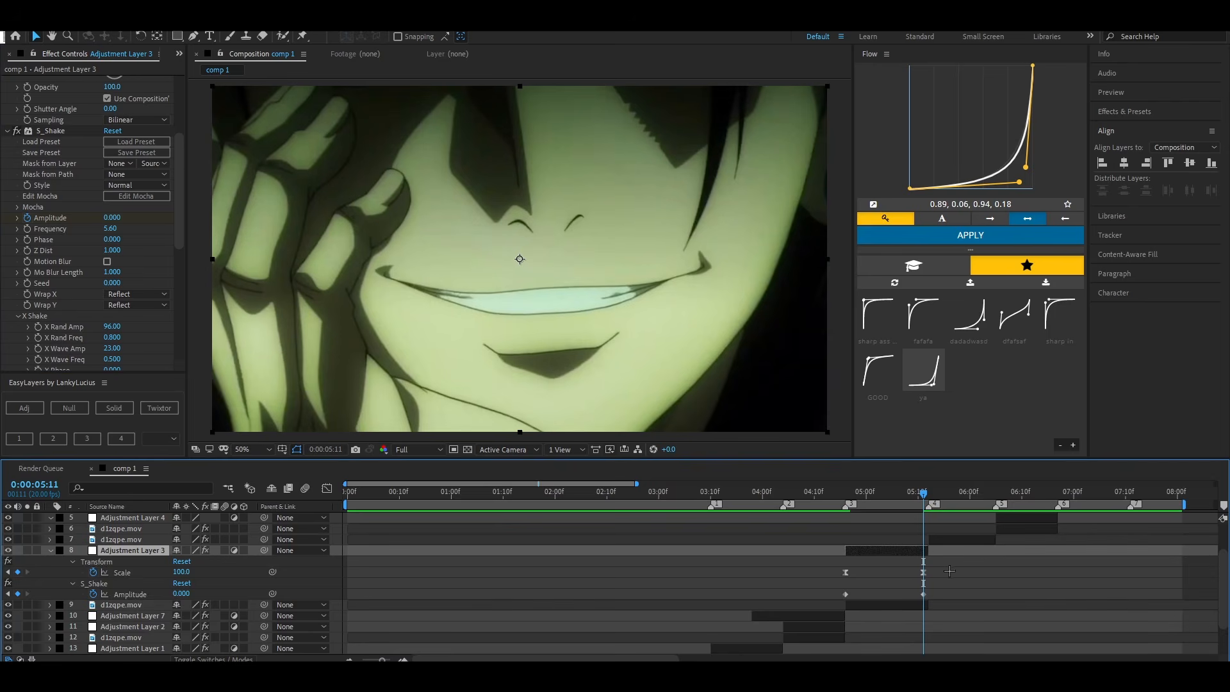
left_click(878, 372)
left_click_drag(928, 81, 918, 80)
left_click_drag(932, 75, 929, 71)
left_click(971, 241)
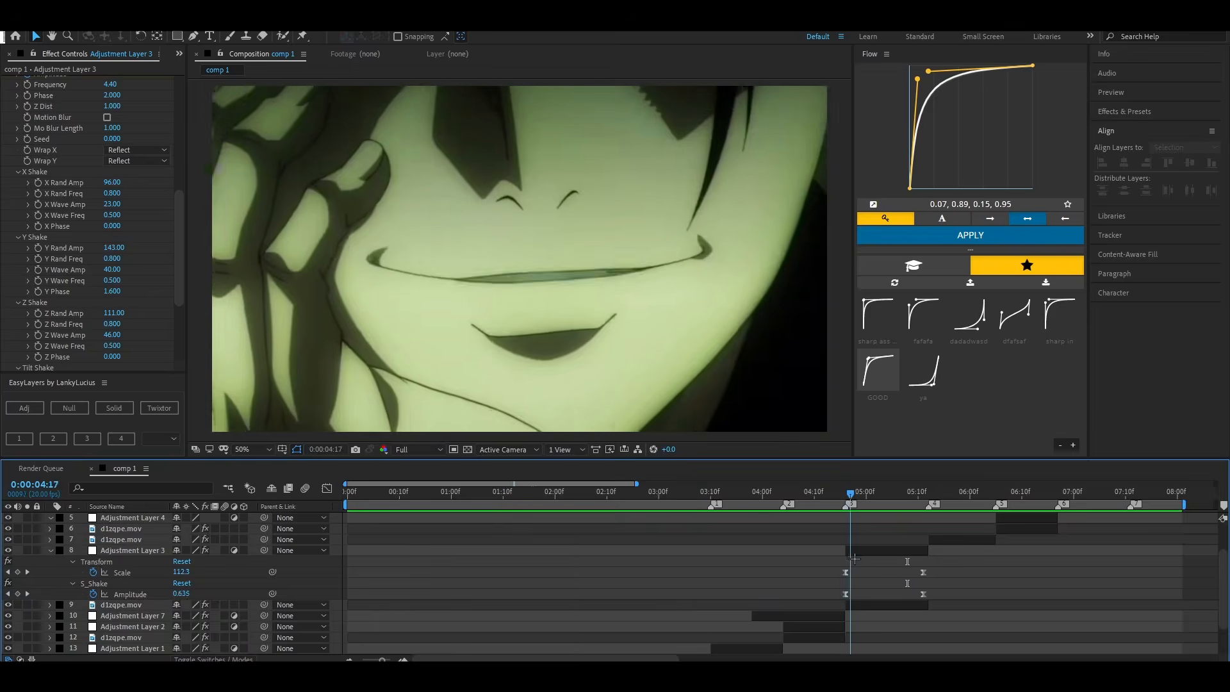
Step through the frames after the third beat marker to check Adjustment Layer 3's shake
key("Page_Down")
key("Page_Down")
key("Page_Down")
key("Page_Down")
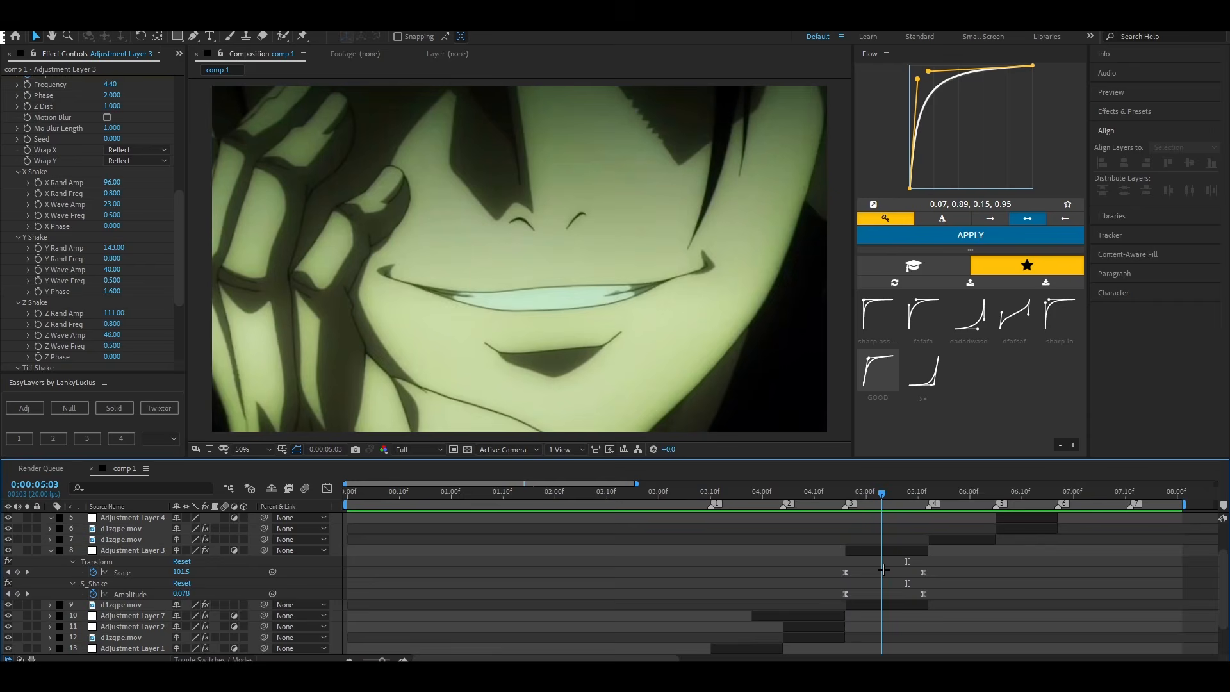
left_click(873, 551)
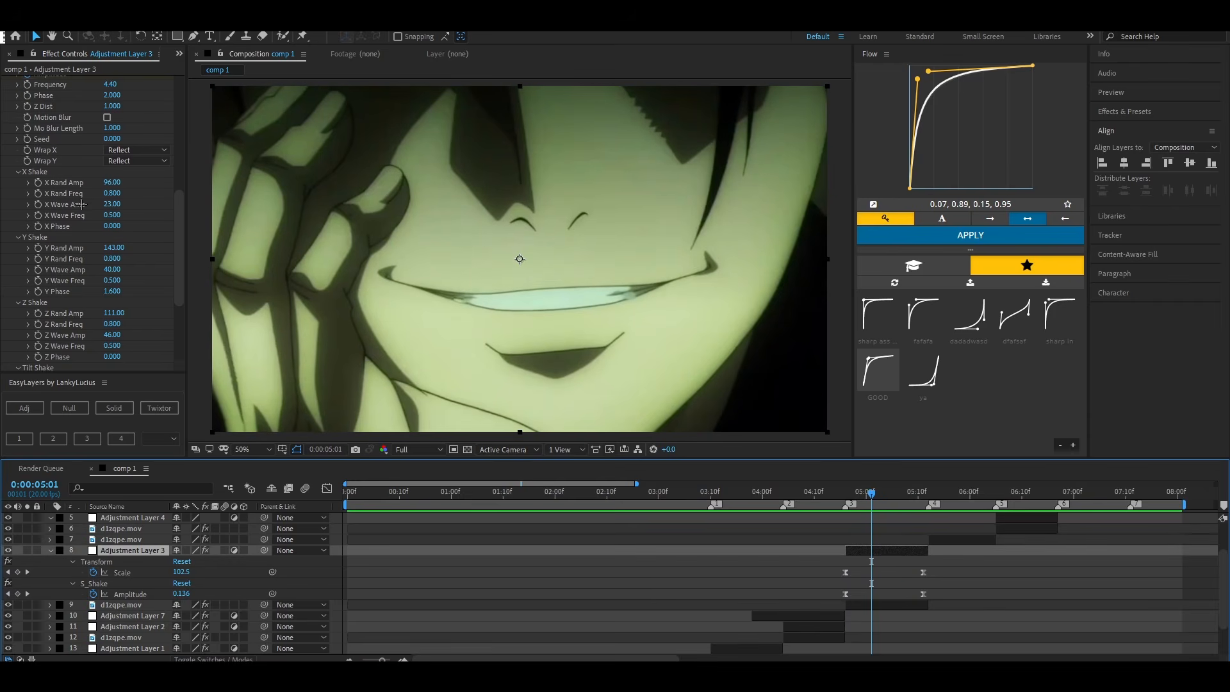
Review the S_Shake settings of Adjustment Layer 3 and the cut into its clip at 0:00:04:16
scroll(82, 201, "up", 3)
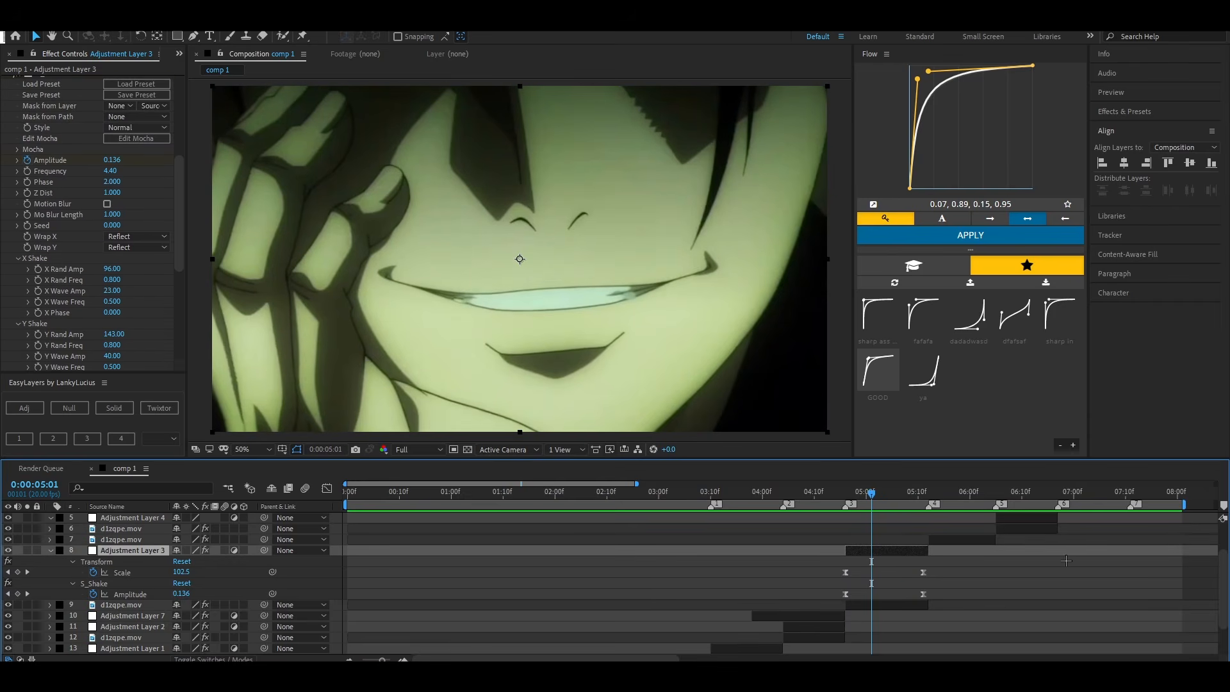
left_click_drag(873, 496, 845, 516)
left_click(887, 528)
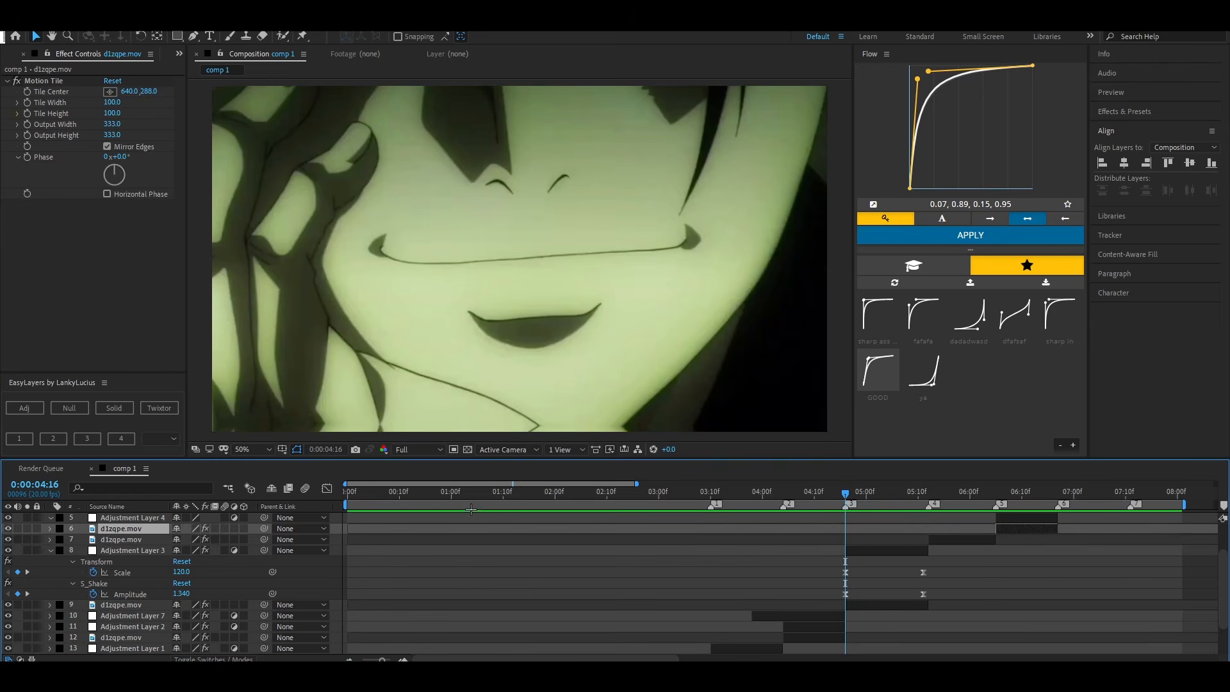
left_click(869, 551)
scroll(130, 248, "down", 4)
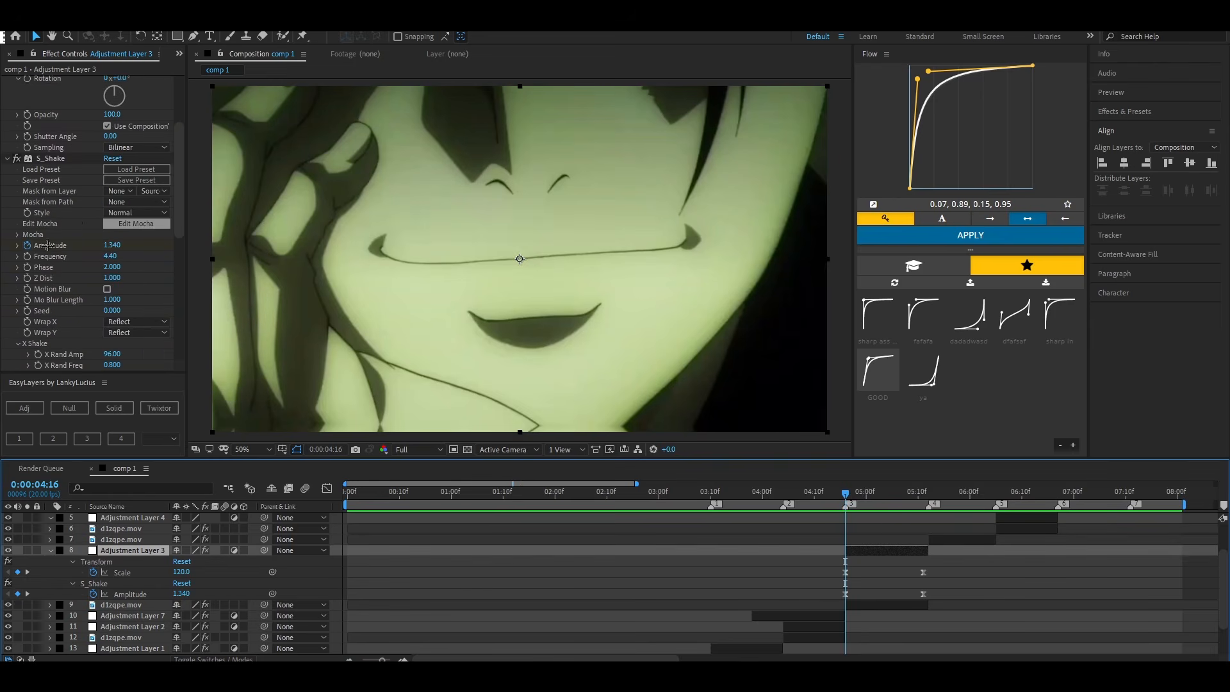
mouse_move(844, 494)
left_mouse_down()
mouse_move(814, 503)
mouse_move(840, 503)
left_mouse_up()
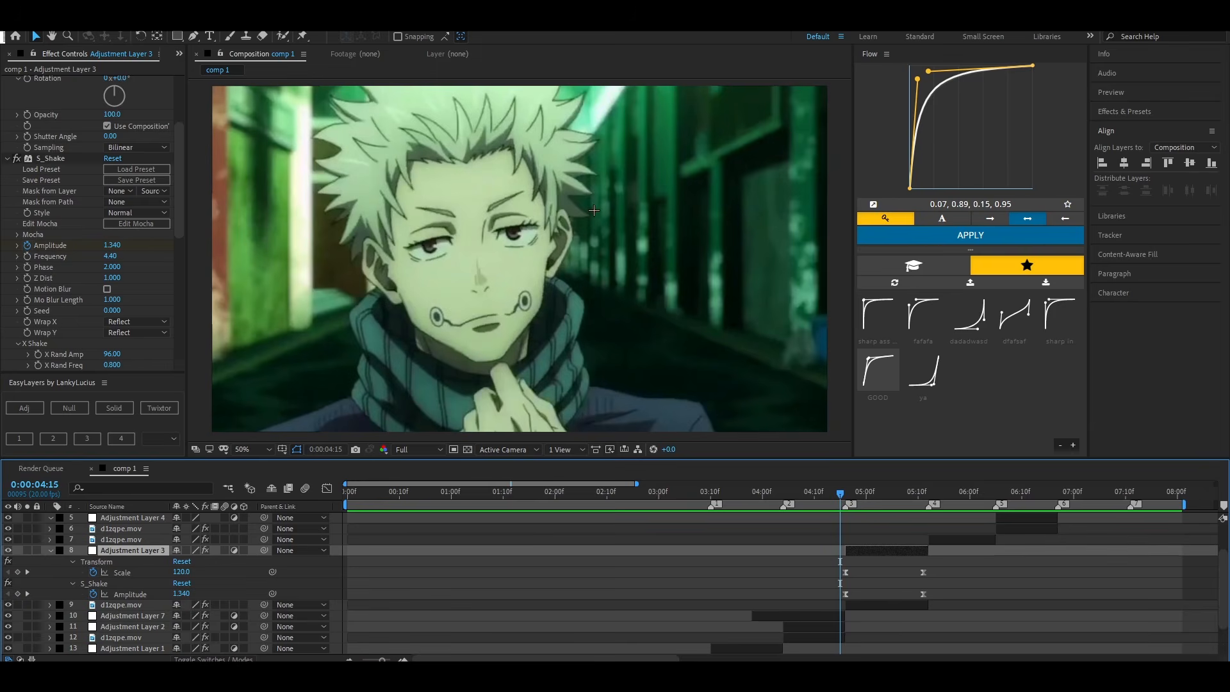
mouse_move(840, 492)
left_mouse_down()
mouse_move(820, 495)
mouse_move(847, 493)
left_mouse_up()
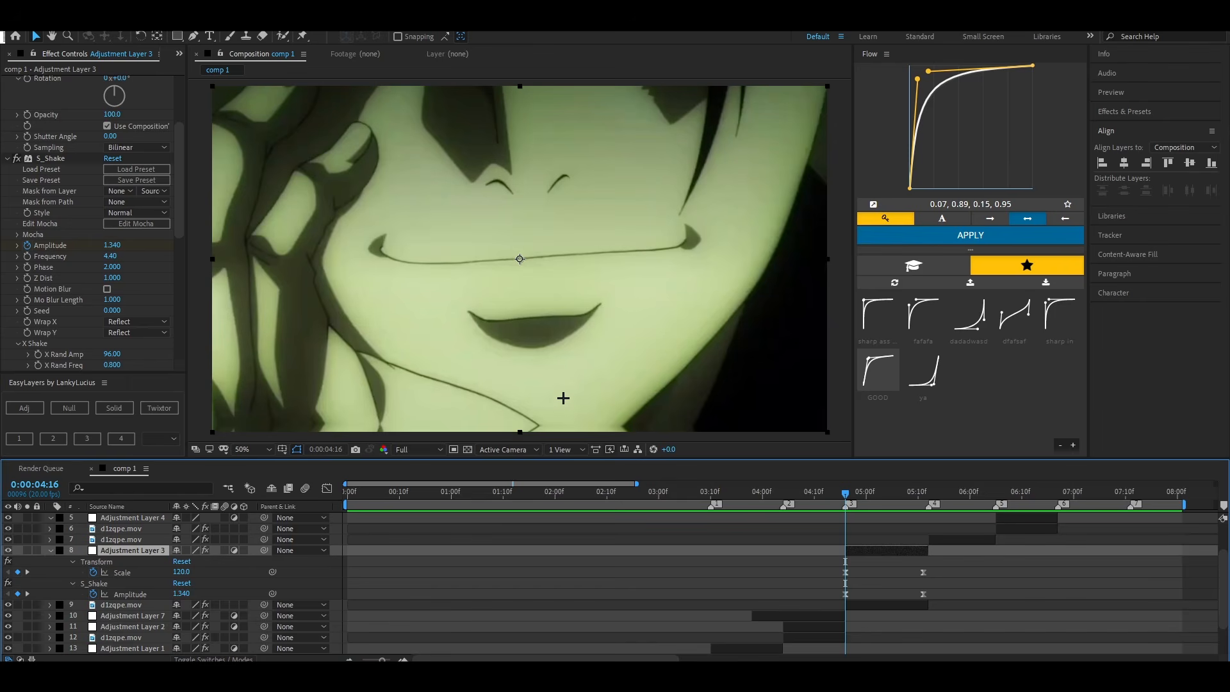
left_click_drag(846, 492, 846, 521)
scroll(96, 218, "down", 3)
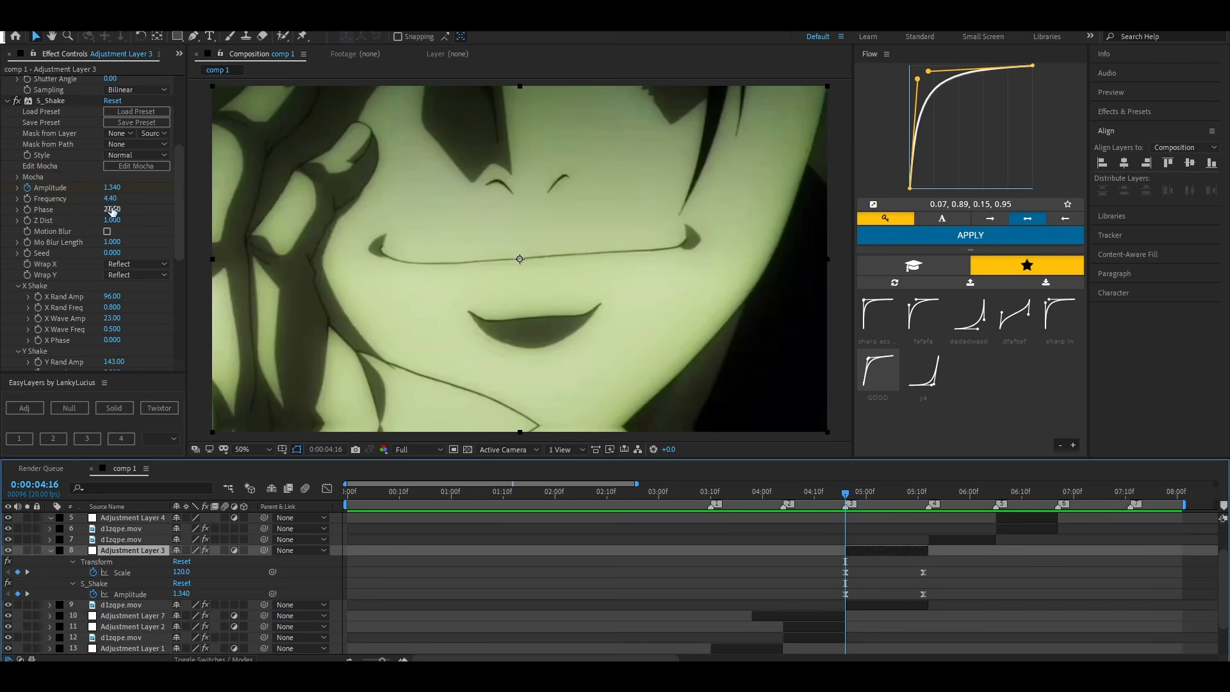
scroll(94, 242, "down", 4)
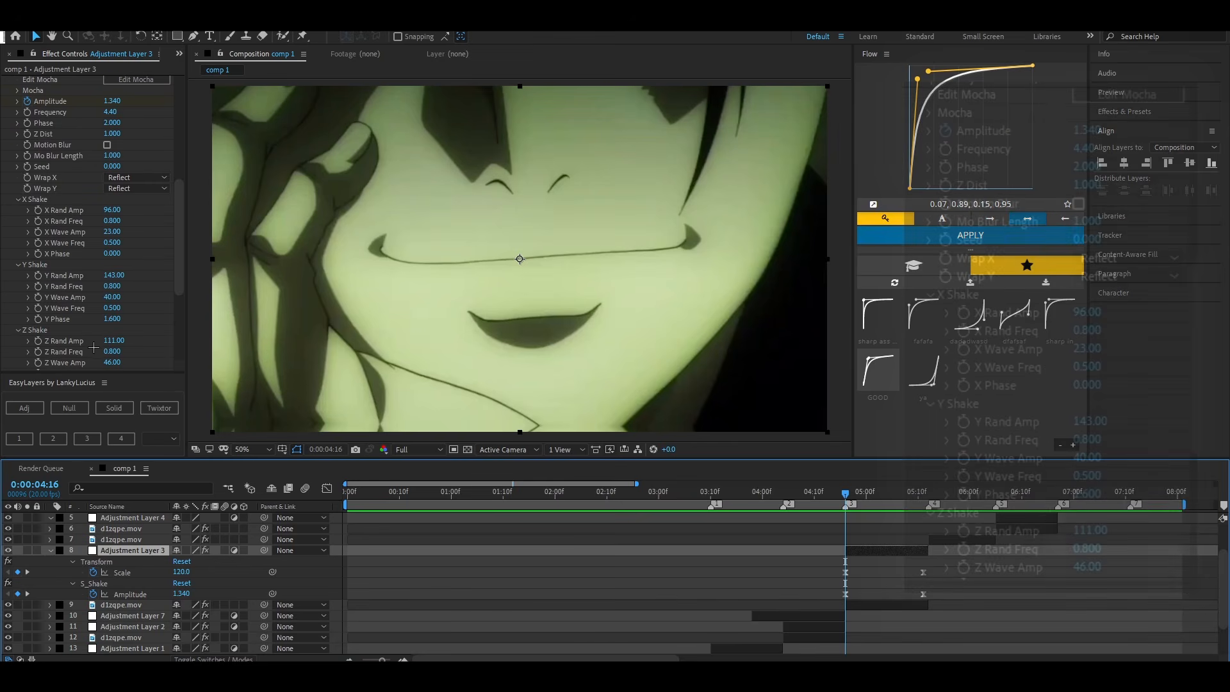
scroll(67, 220, "down", 1)
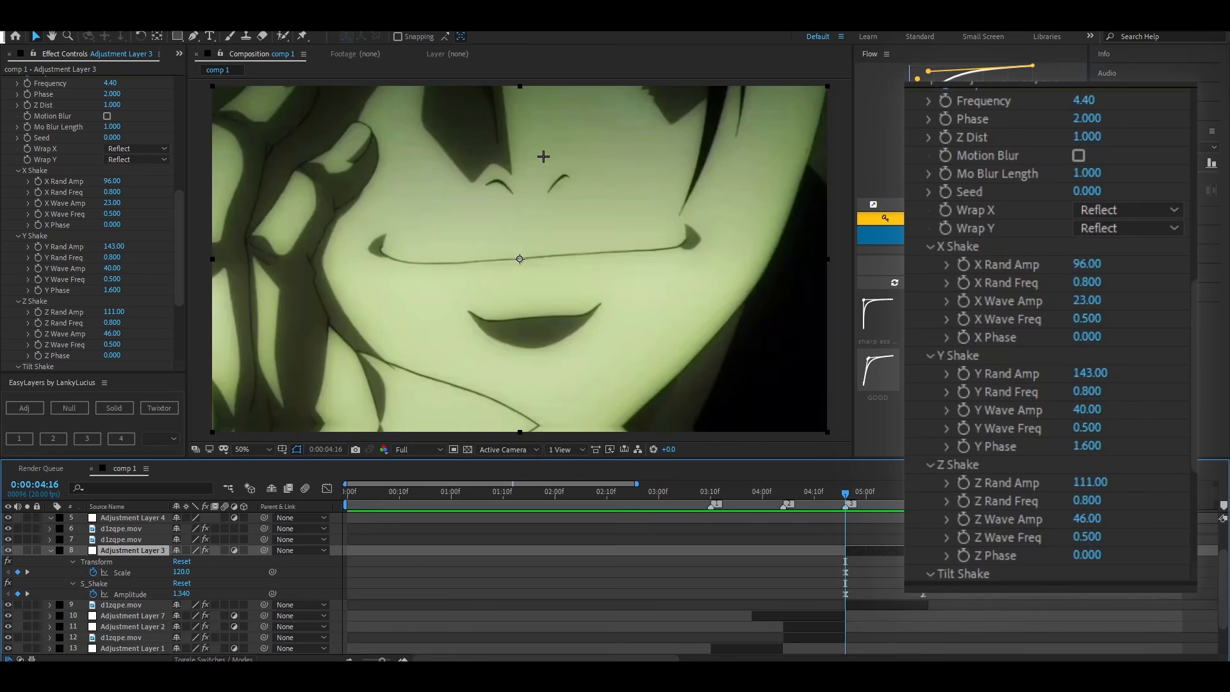
Set the S_Shake X Phase of Adjustment Layer 3 to 1.600
left_click_drag(106, 290, 125, 294)
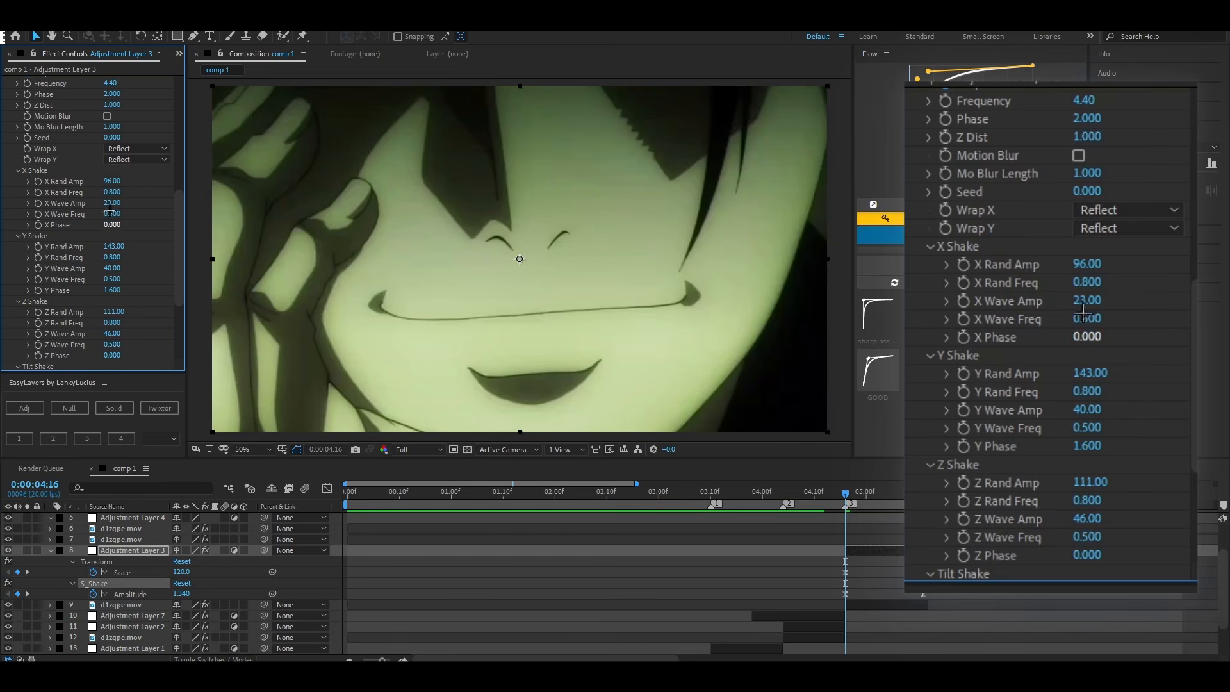
key("ctrl+z")
left_click_drag(117, 225, 175, 225)
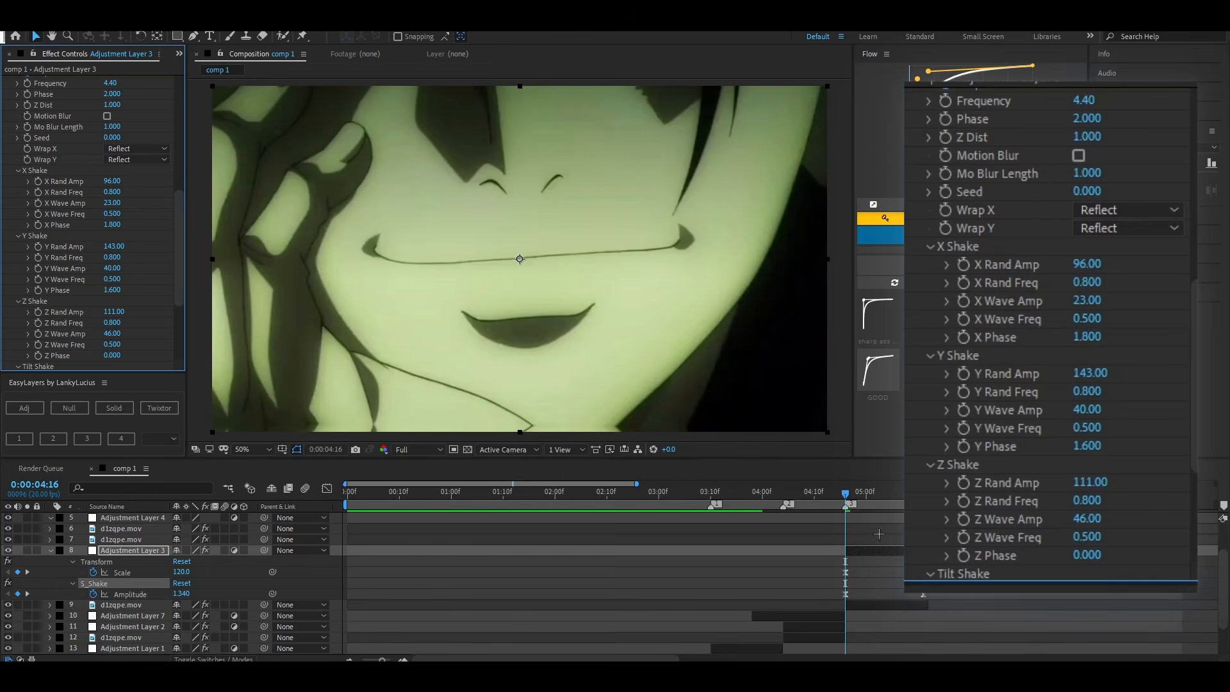
left_click_drag(845, 492, 846, 535)
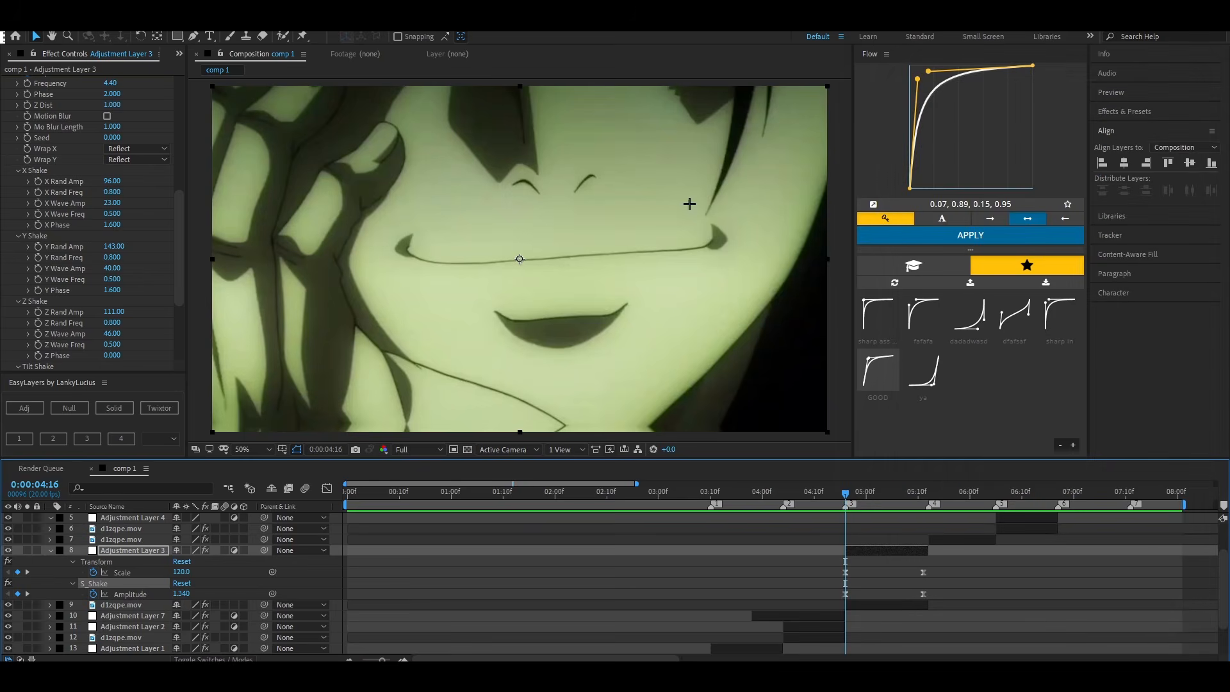
Play back the shake on Adjustment Layer 3, starting from 0:00:03:14 and again from 0:00:03:19
left_click_drag(847, 496, 731, 497)
key("space")
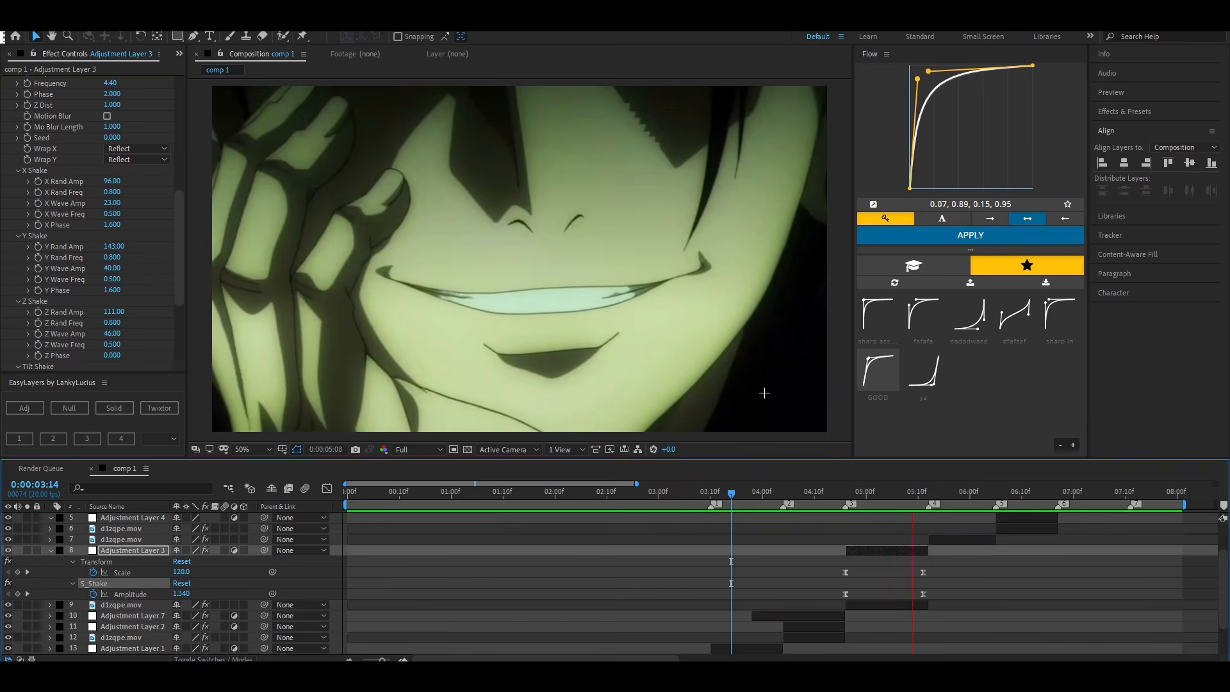
key("space")
left_click_drag(928, 488, 758, 494)
key("space")
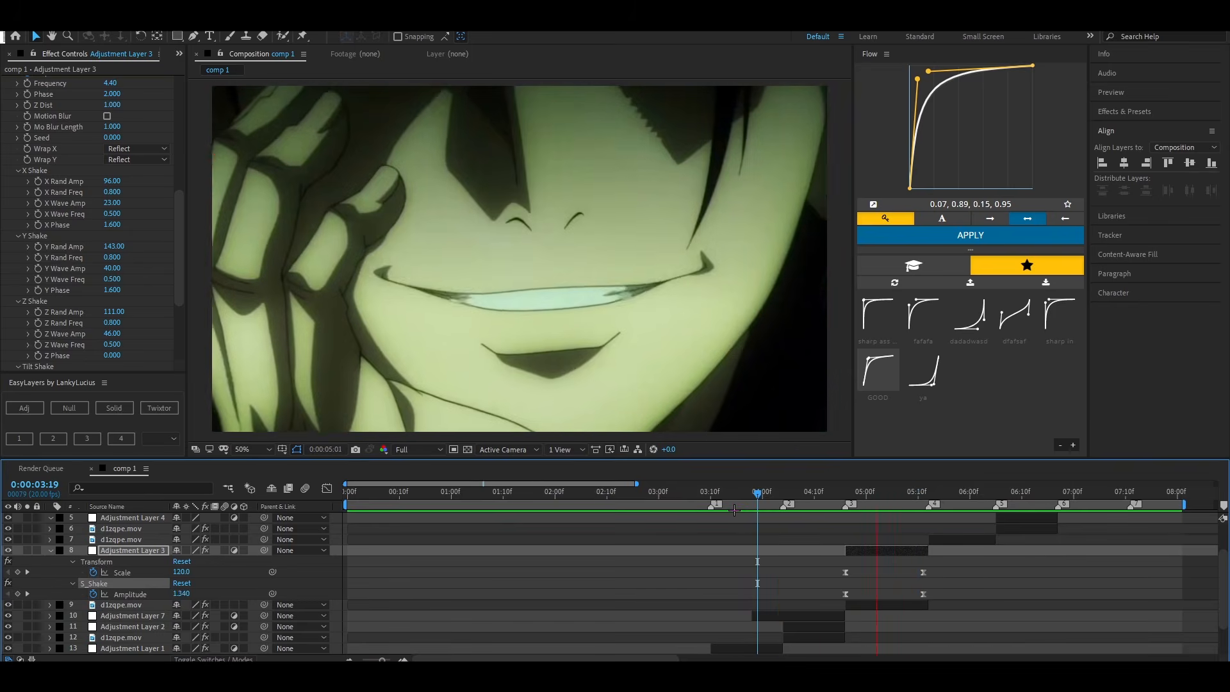
key("space")
left_click_drag(916, 500, 928, 504)
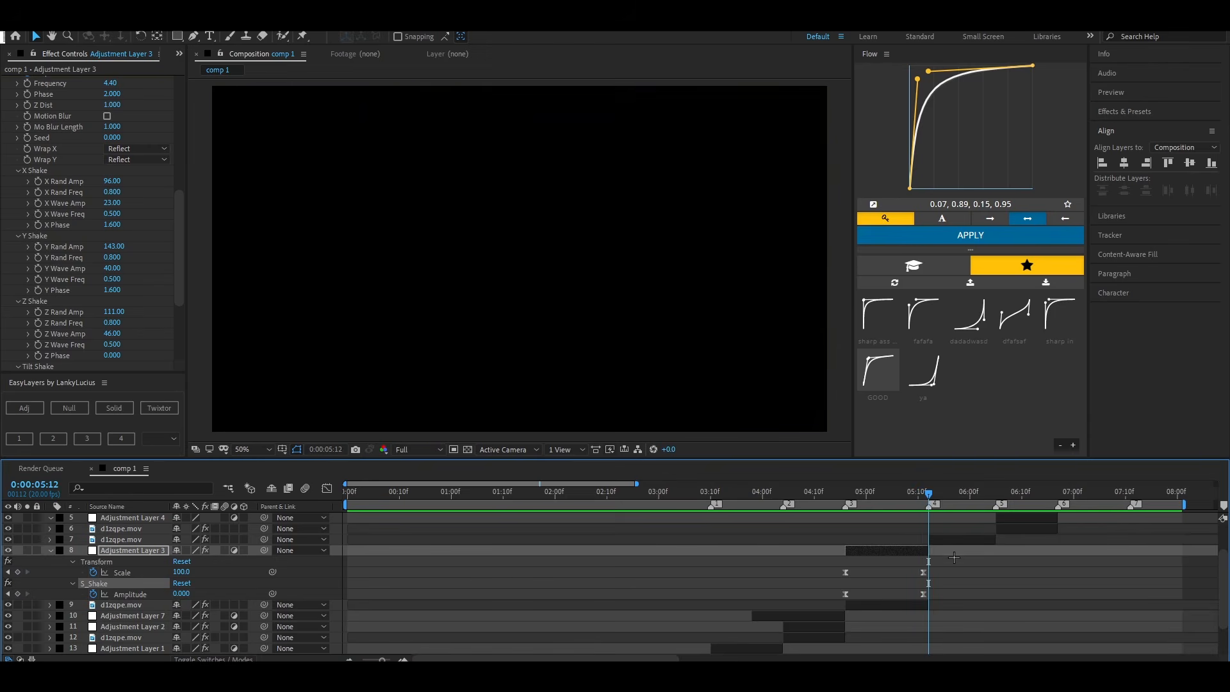
Go to the ending shake keyframes at 0:00:05:11 and collapse the properties of Adjustment Layer 3
left_click(1013, 493)
left_click_drag(1012, 493, 924, 552)
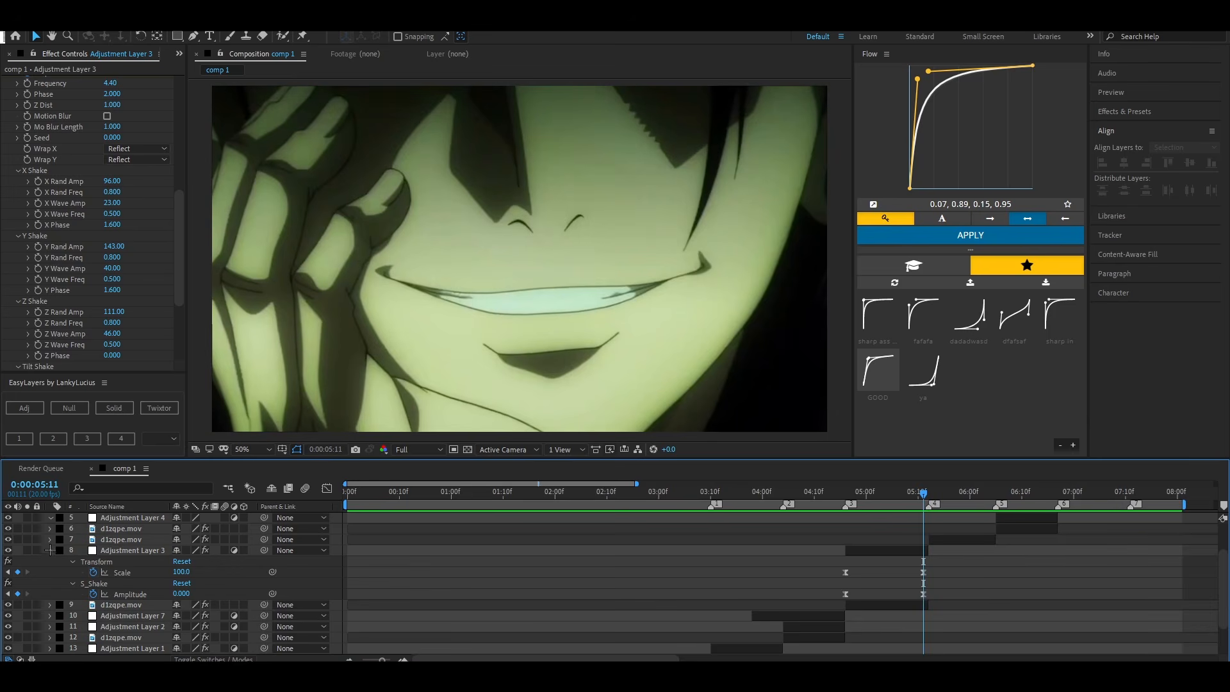
left_click(50, 551)
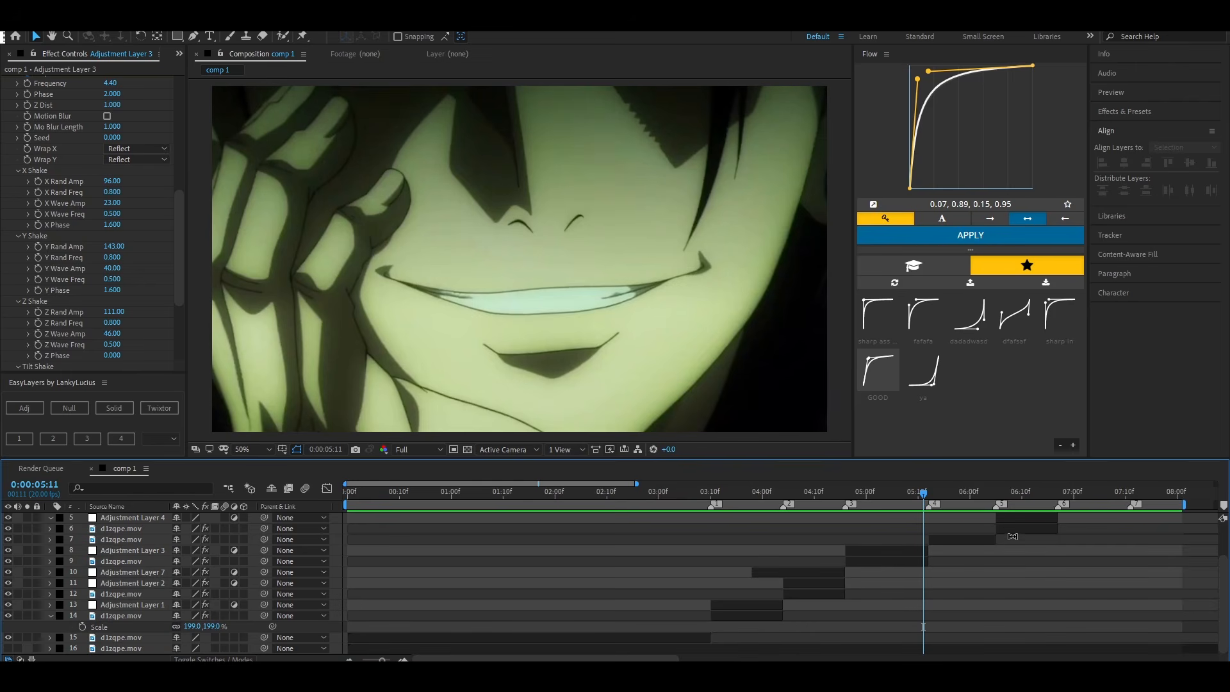
Preview the edited sequence from 0:00:03:09 and from the first marker at 0:00:03:10
key("space")
key("space")
scroll(1061, 534, "up", 2)
left_click_drag(1044, 494, 706, 546)
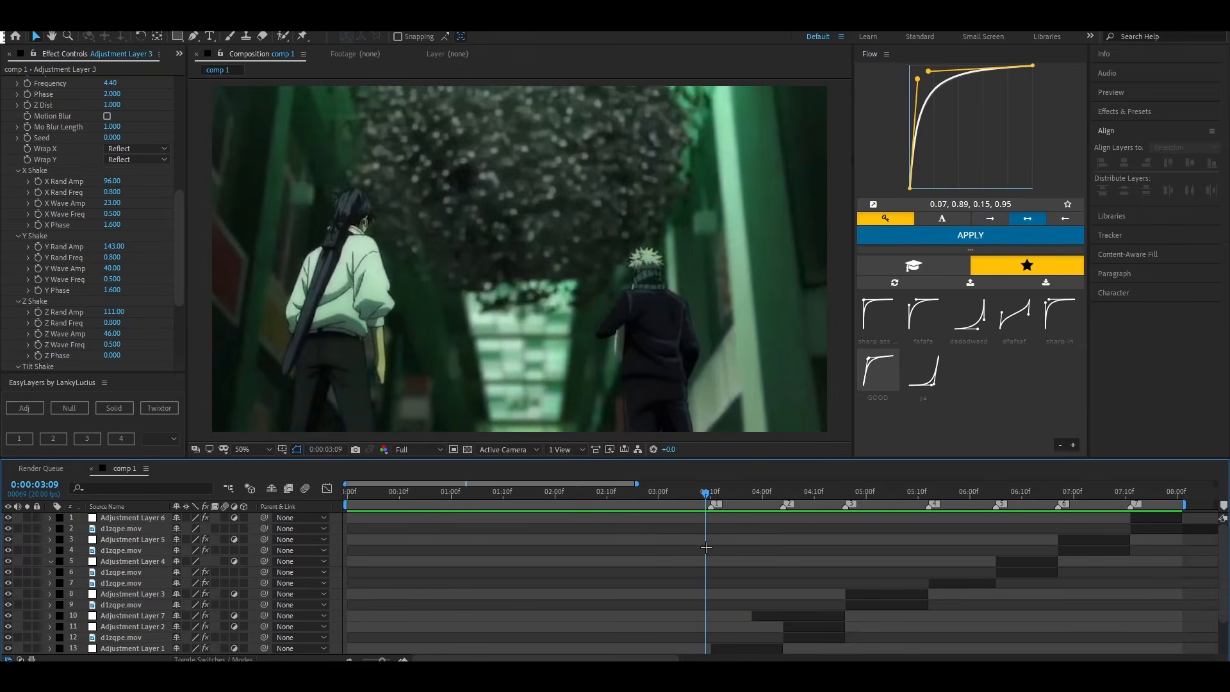
key("space")
key("space")
left_click_drag(833, 501, 768, 556)
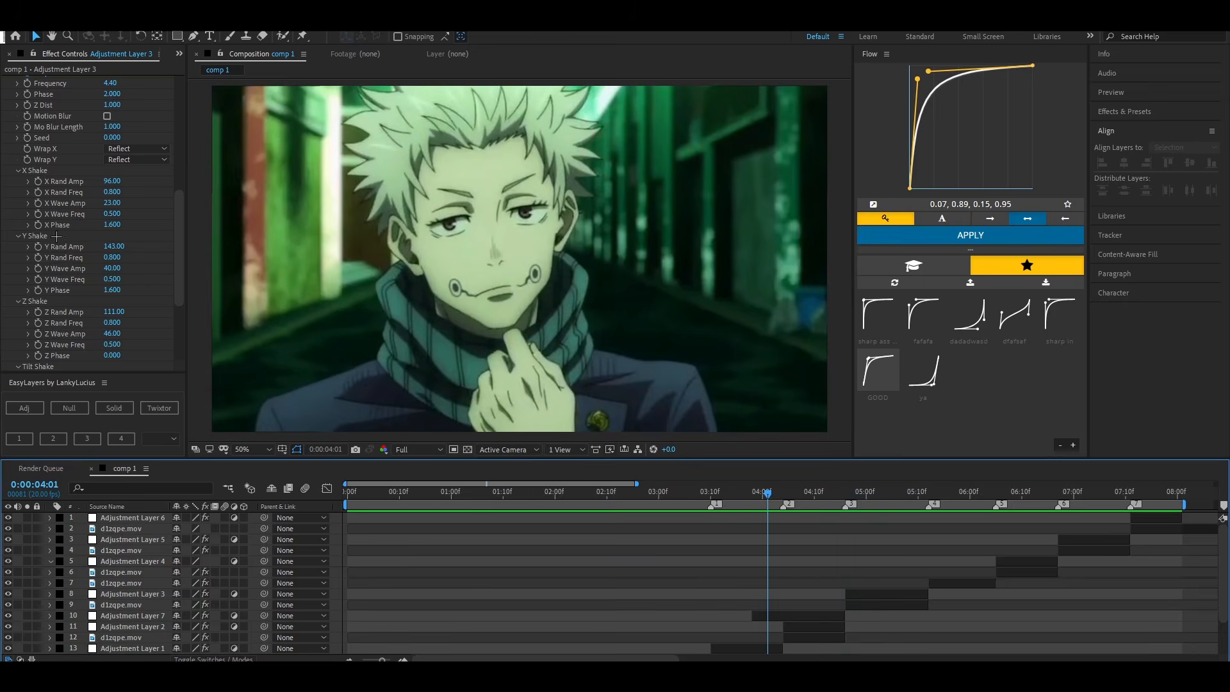
left_click_drag(770, 494, 710, 513)
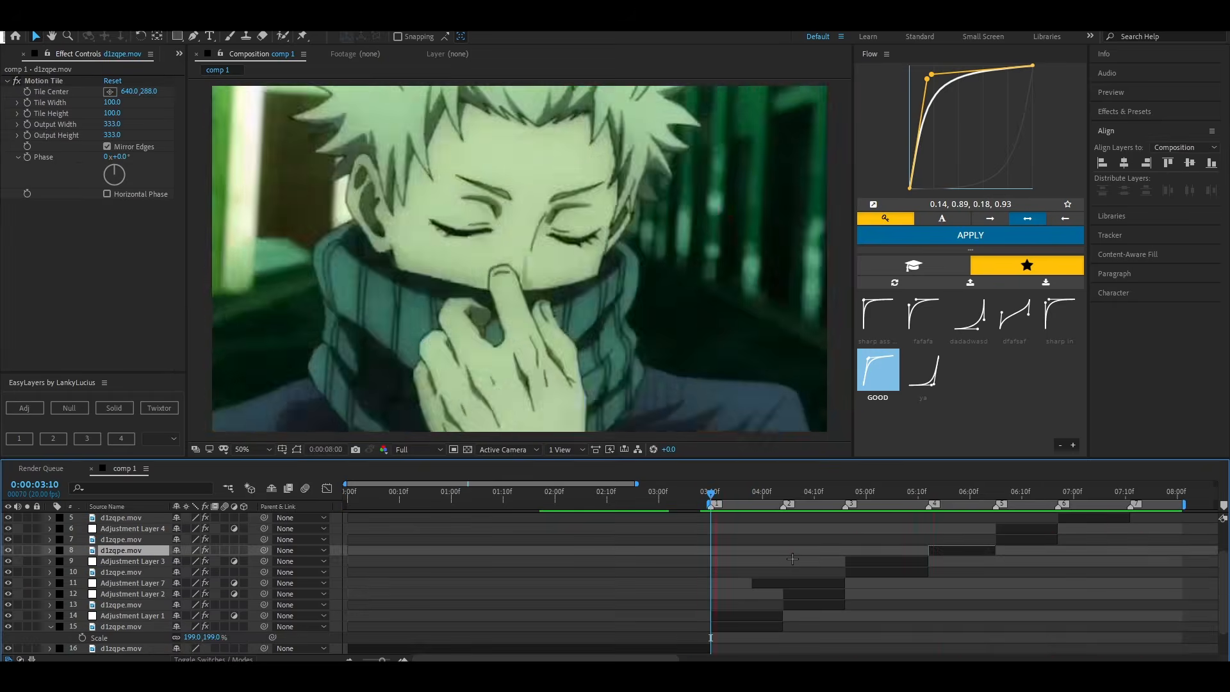
left_click_drag(346, 484, 455, 483)
left_click(546, 531)
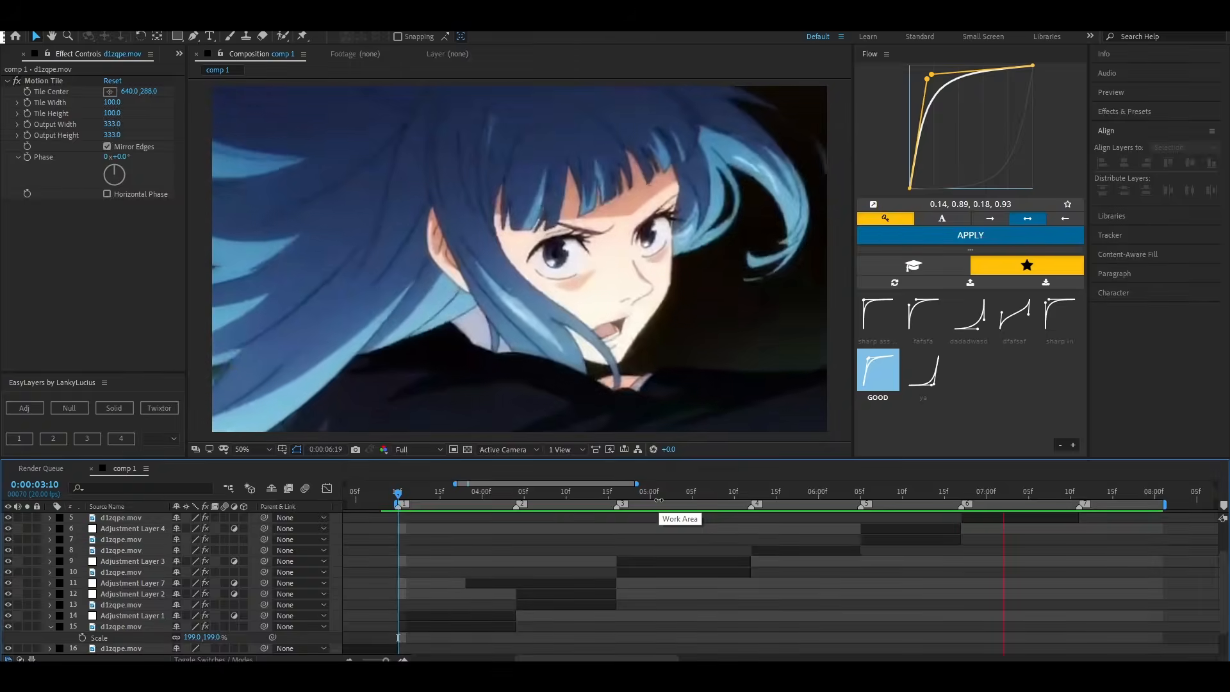
Apply the S_WarpBubble effect to Adjustment Layer 7 at its middle shake keyframe, 0:00:04:04
left_click_drag(532, 493, 495, 555)
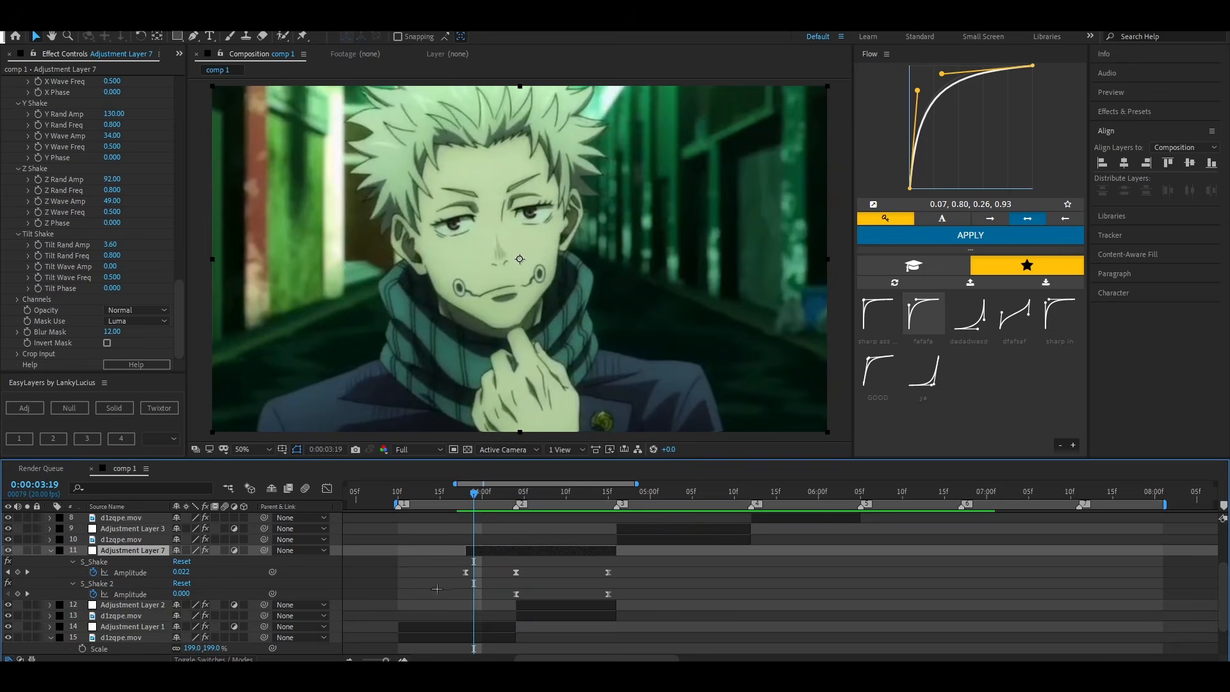
left_click_drag(472, 498, 509, 545)
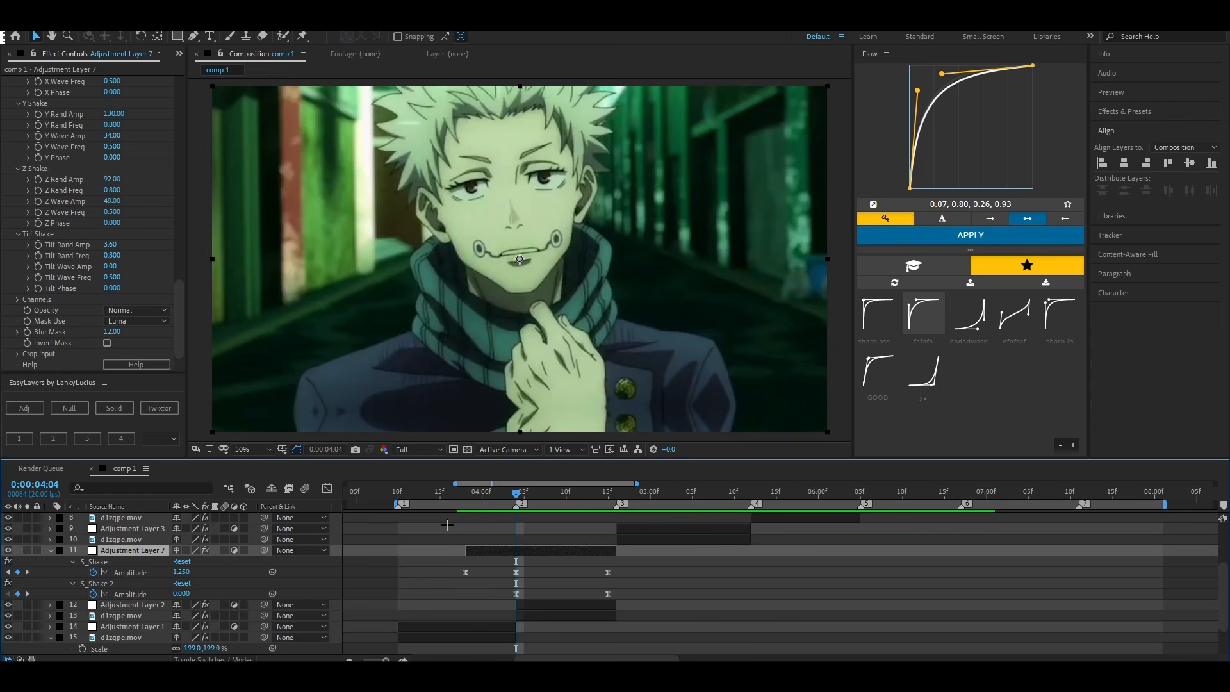
key("ctrl+space")
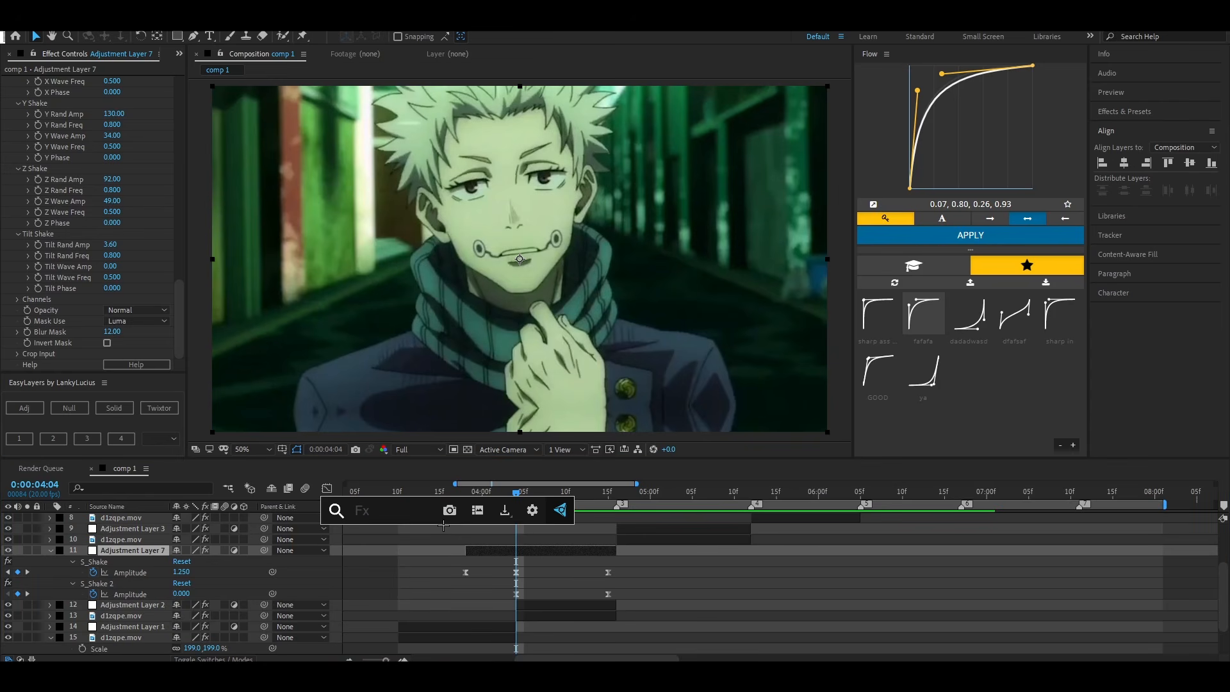
type("war")
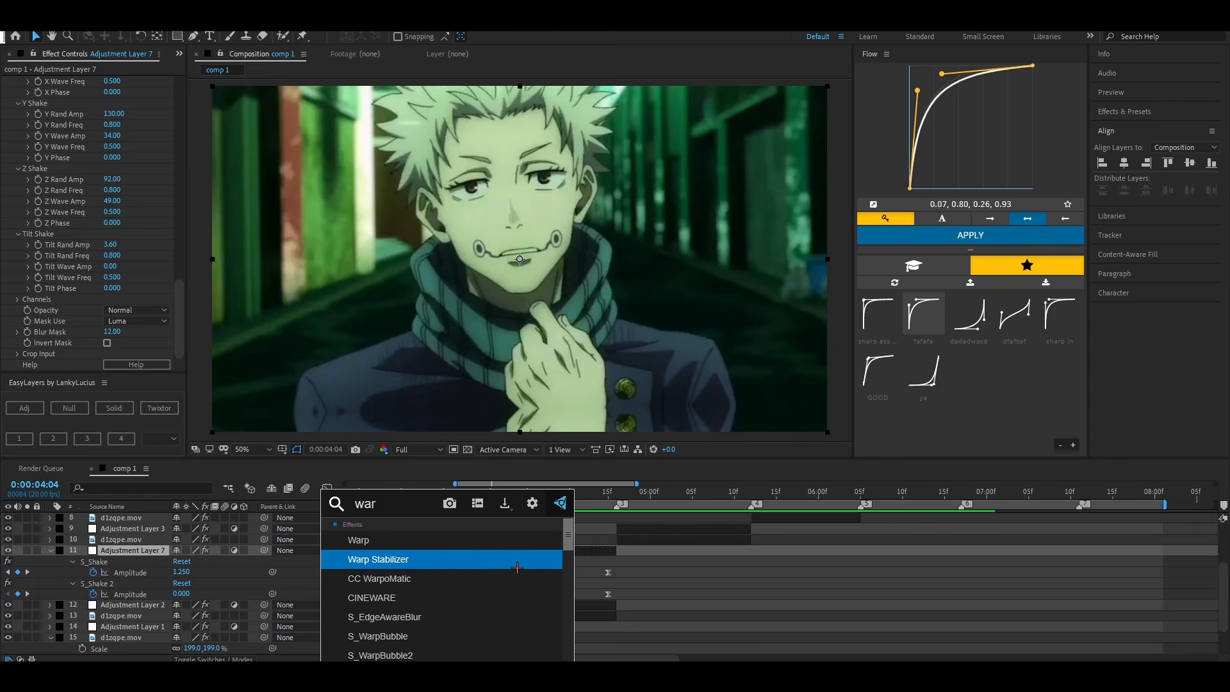
left_click(385, 635)
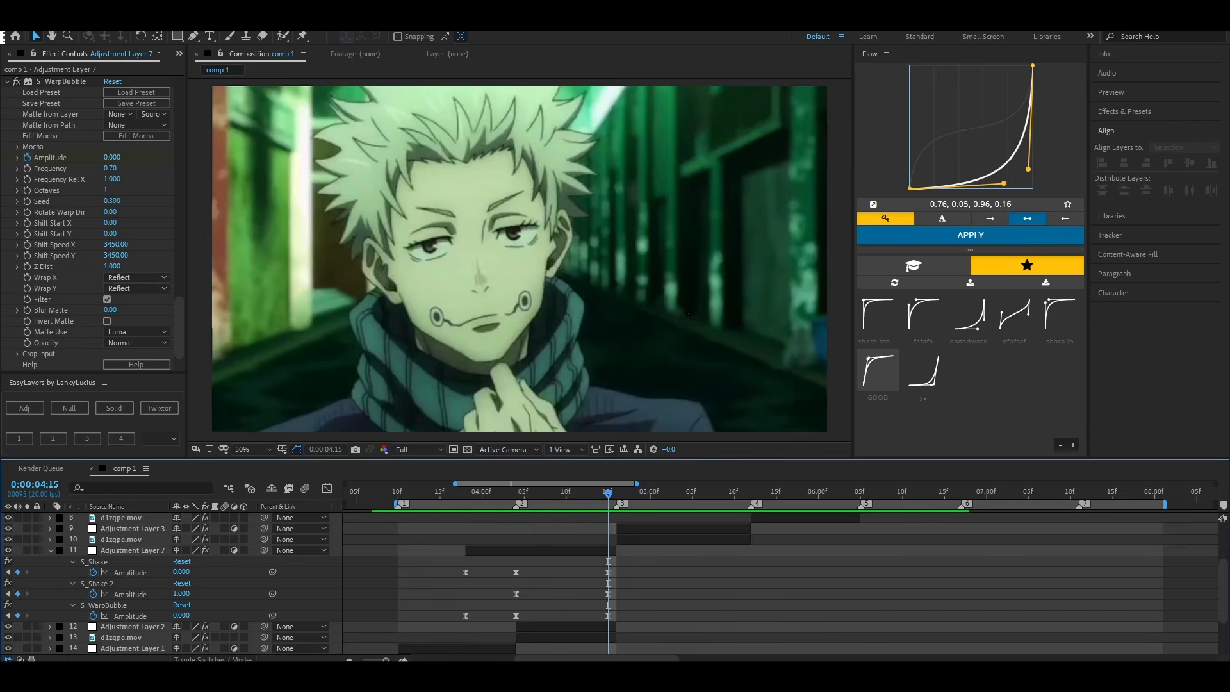
Play back the S_WarpBubble animation on Adjustment Layer 7 from 0:00:03:11
key("space")
key("space")
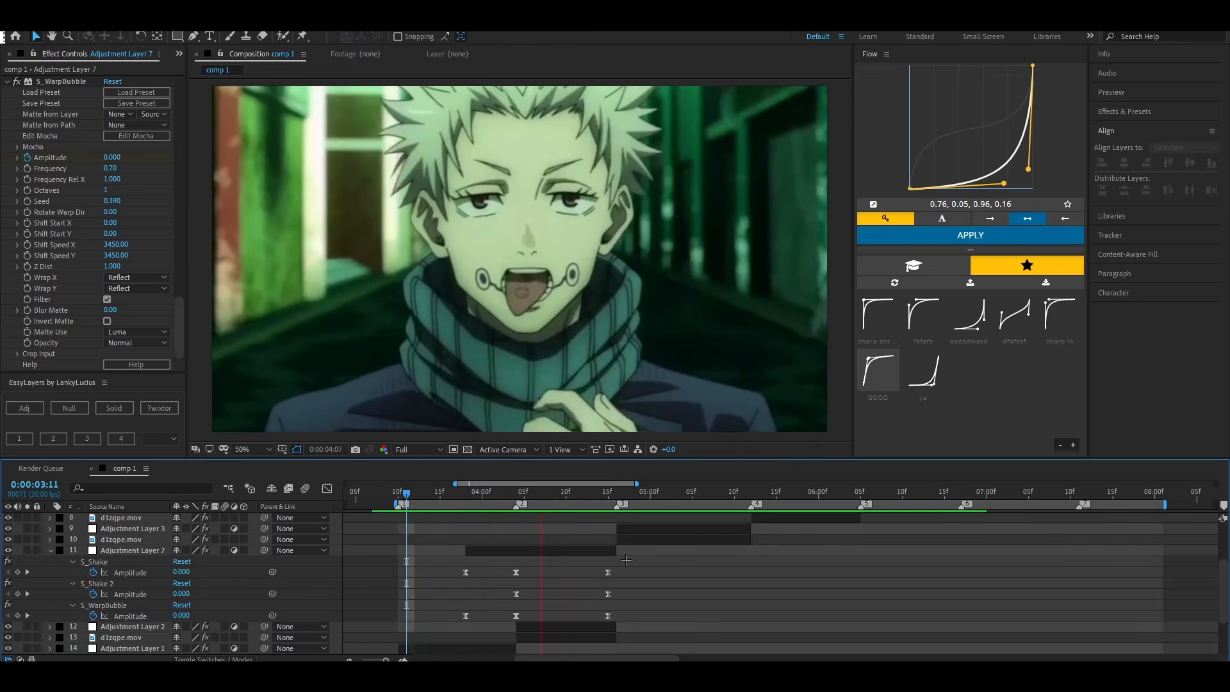
key("space")
Ease the S_WarpBubble Amplitude keyframes with 0.76, 0.05, 0.96, 0.16 for the first pair and 0.05, 0.89, 0.15, 0.94 for the last pair
left_click_drag(451, 607, 527, 623)
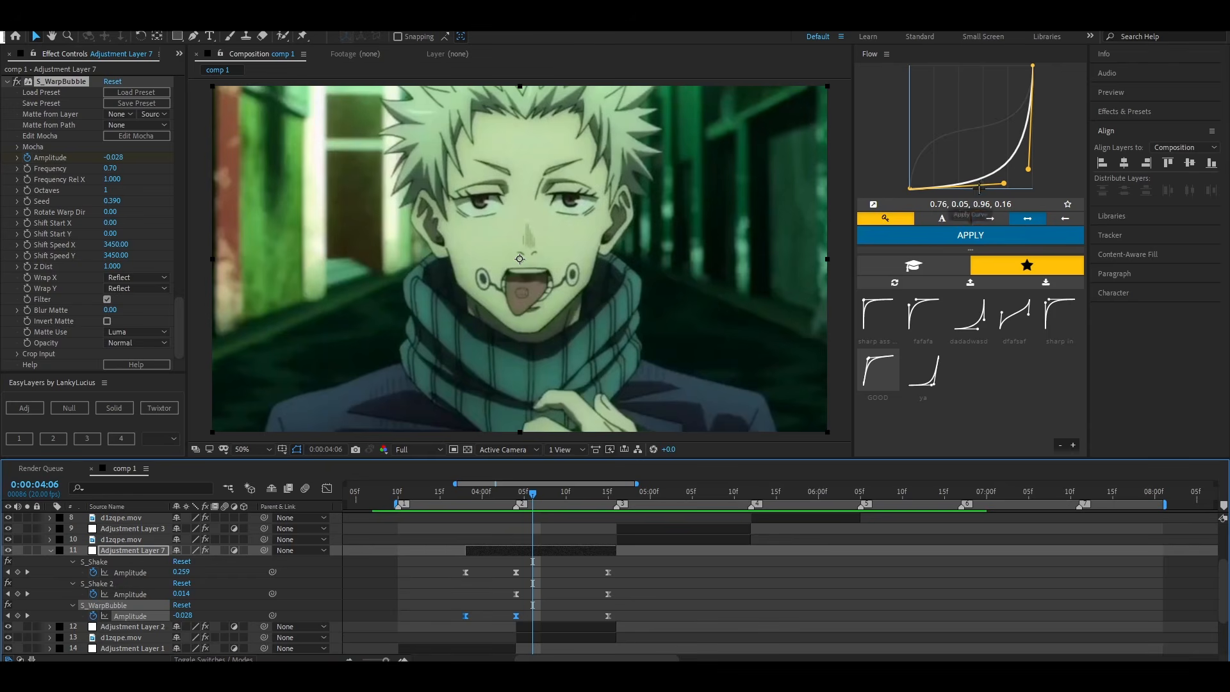
left_click_drag(640, 606, 512, 619)
left_click(877, 370)
left_click_drag(924, 86, 928, 73)
left_click(535, 490)
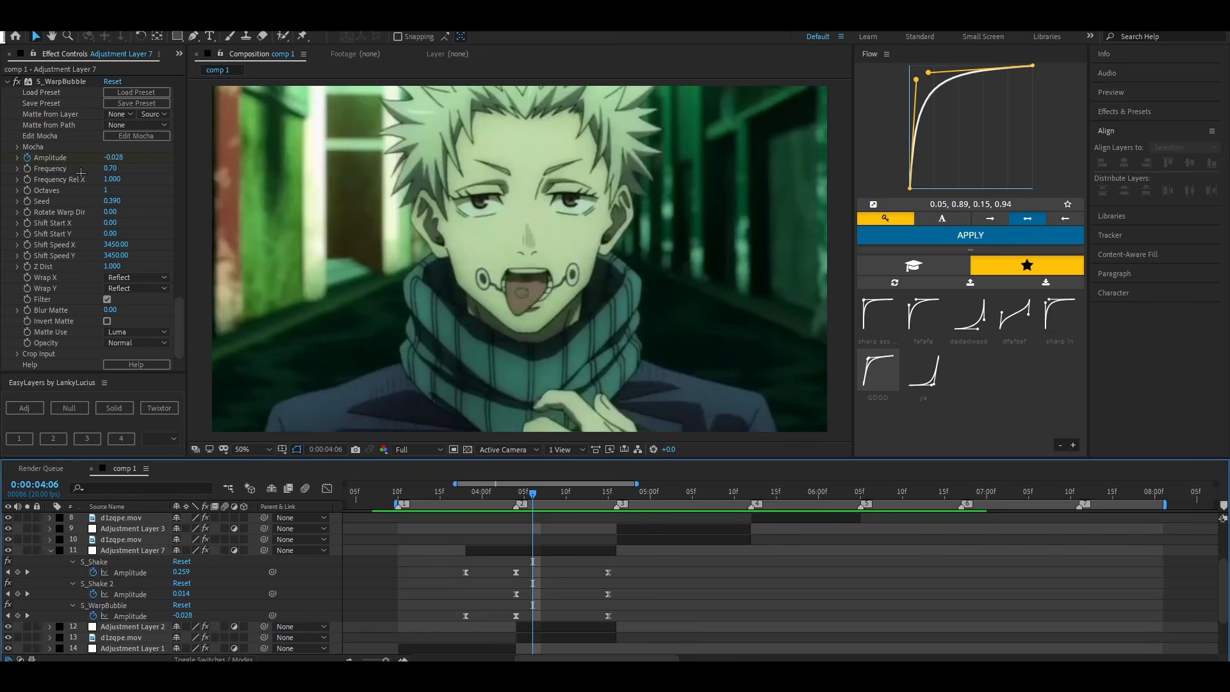
Preview the eased warp and shake on Adjustment Layer 7 and collapse the layer's properties
key("j")
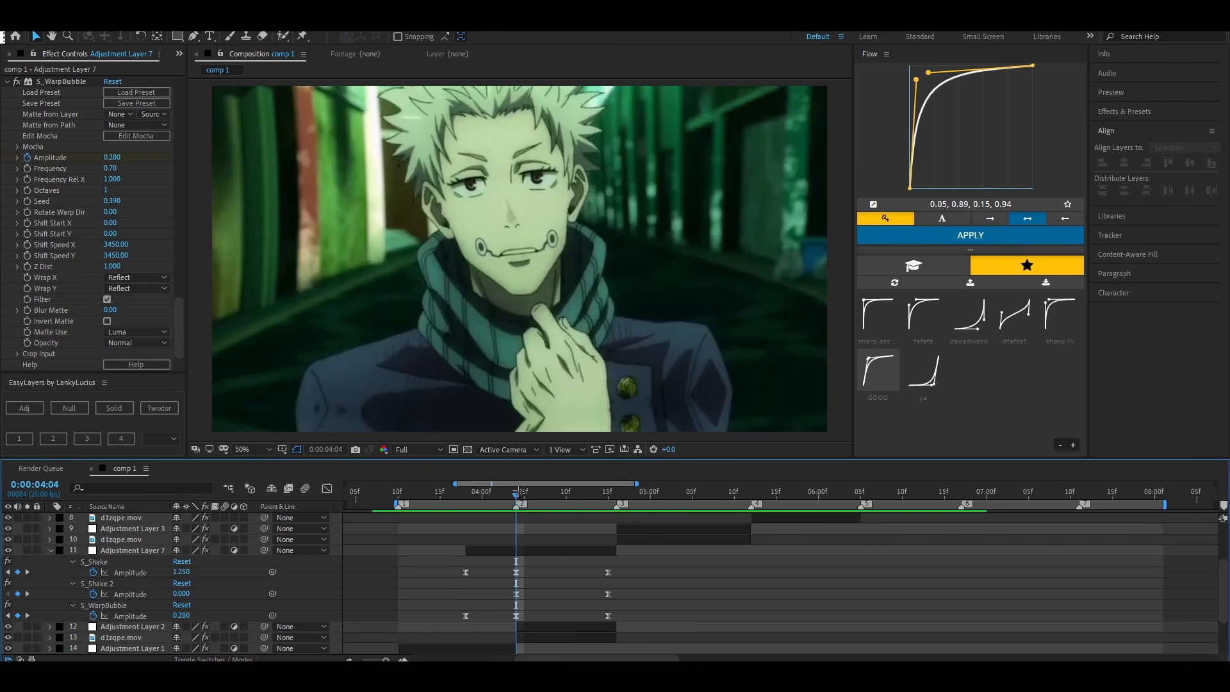
left_click_drag(512, 495, 435, 543)
key("space")
left_click_drag(637, 492, 558, 503)
left_click(51, 550)
Play back the following clips from 0:00:05:15 and again from the fifth marker
key("space")
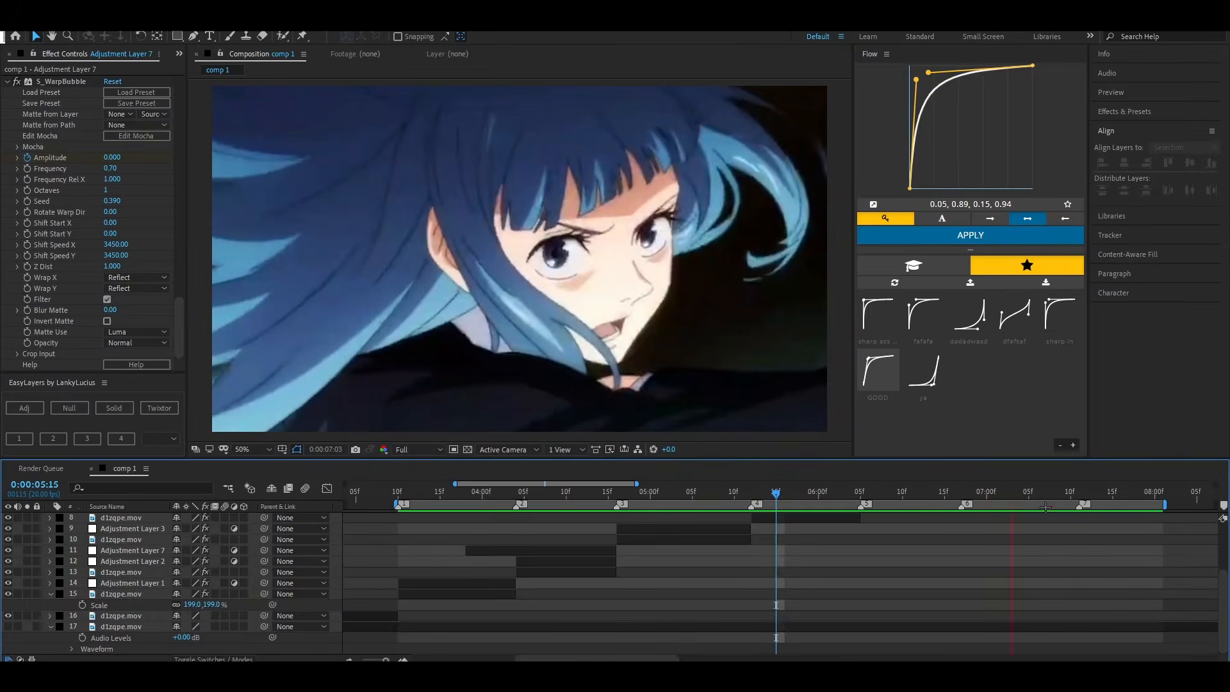
key("space")
left_click_drag(1005, 494, 860, 506)
key("space")
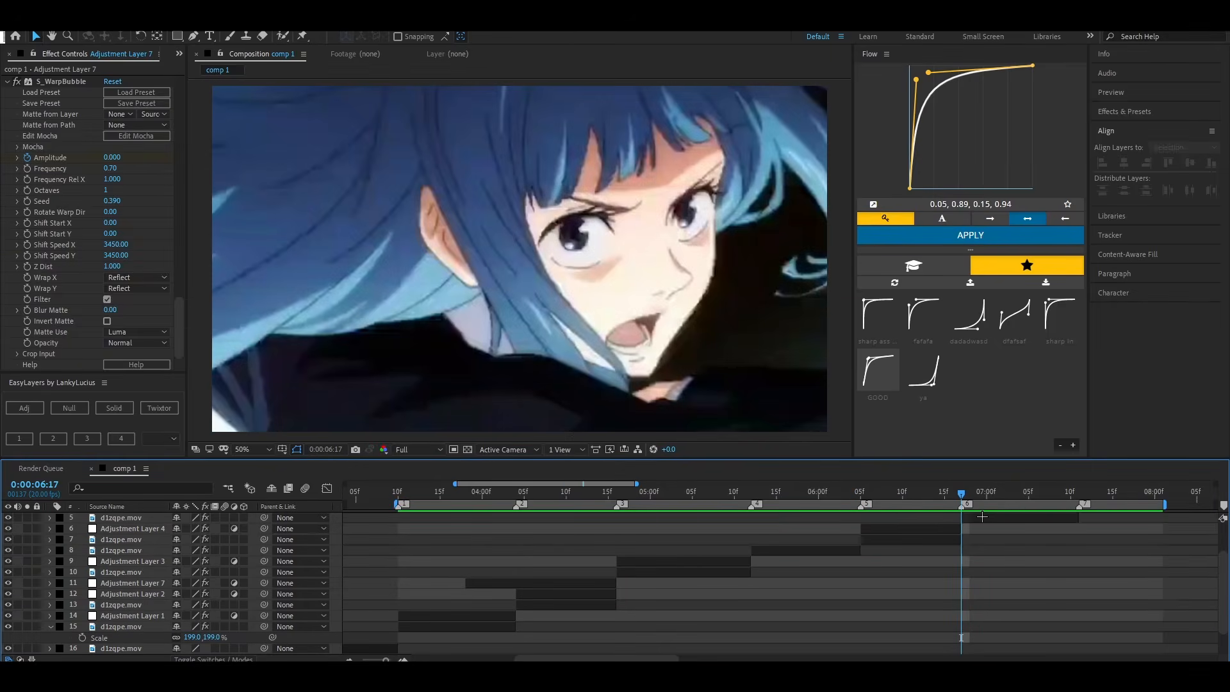
Add an adjustment layer above the clip starting at 0:00:06:17 and split it at 0:00:06:11, keeping only the later part
left_click(980, 517)
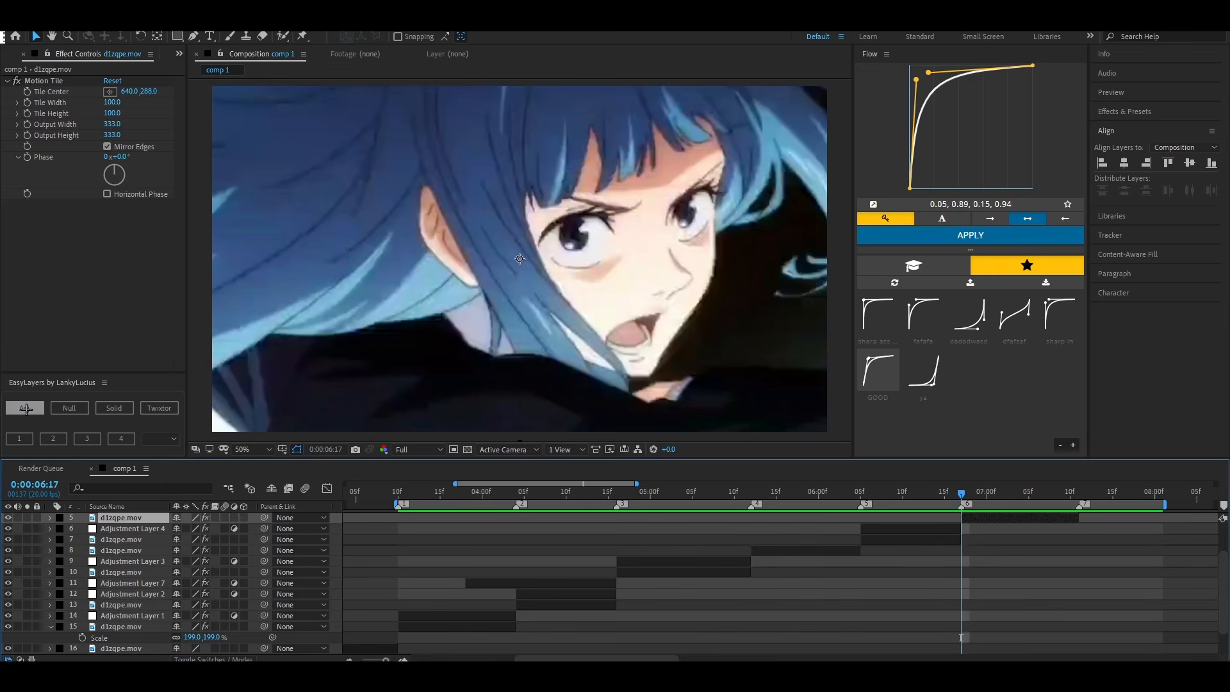
key("ctrl+alt+y")
left_click_drag(959, 495, 914, 510)
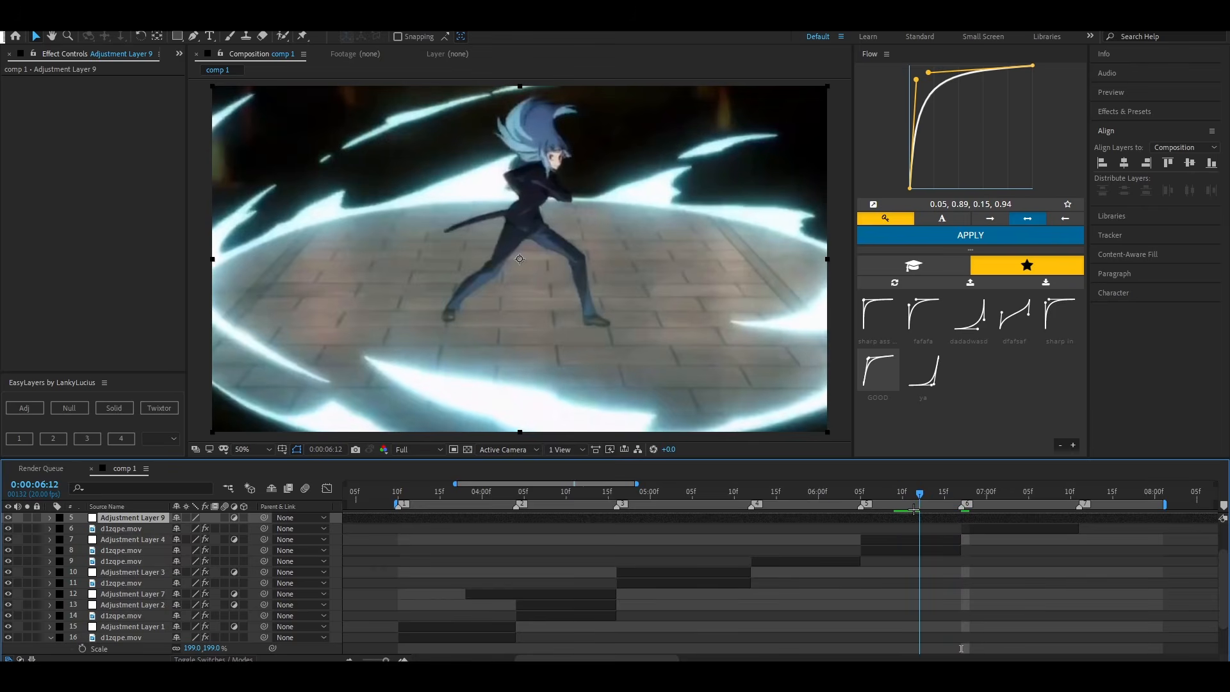
key("Page_Up")
key("ctrl+shift+d")
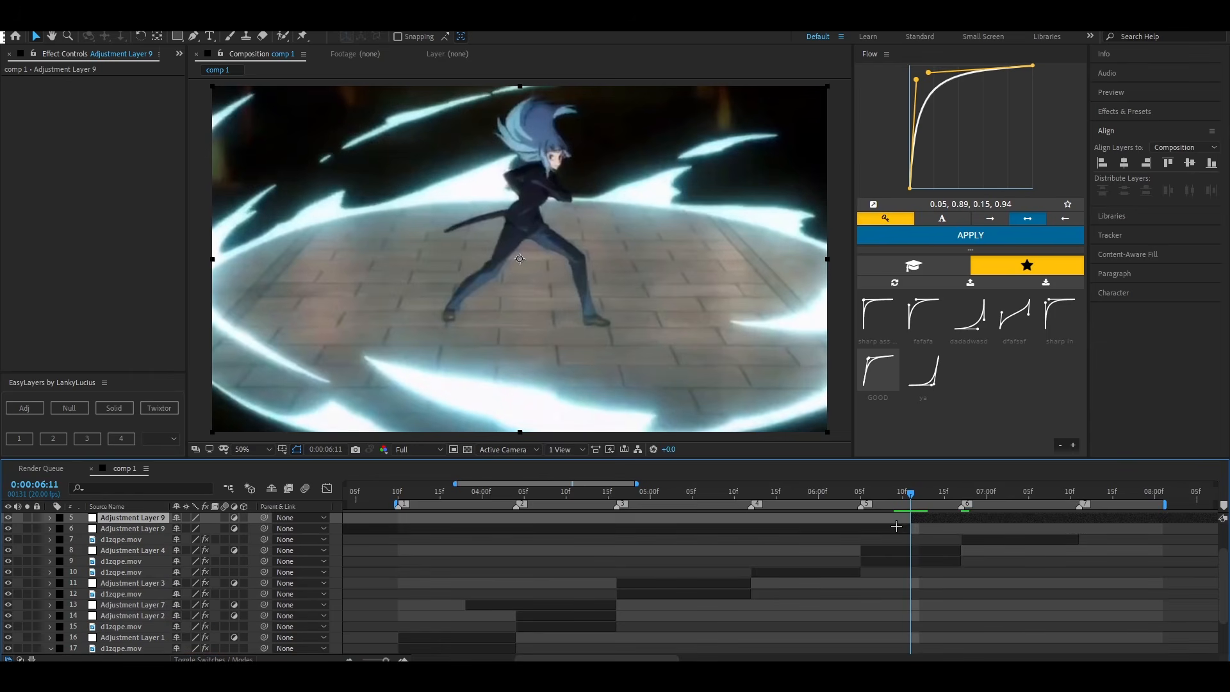
left_click(896, 526)
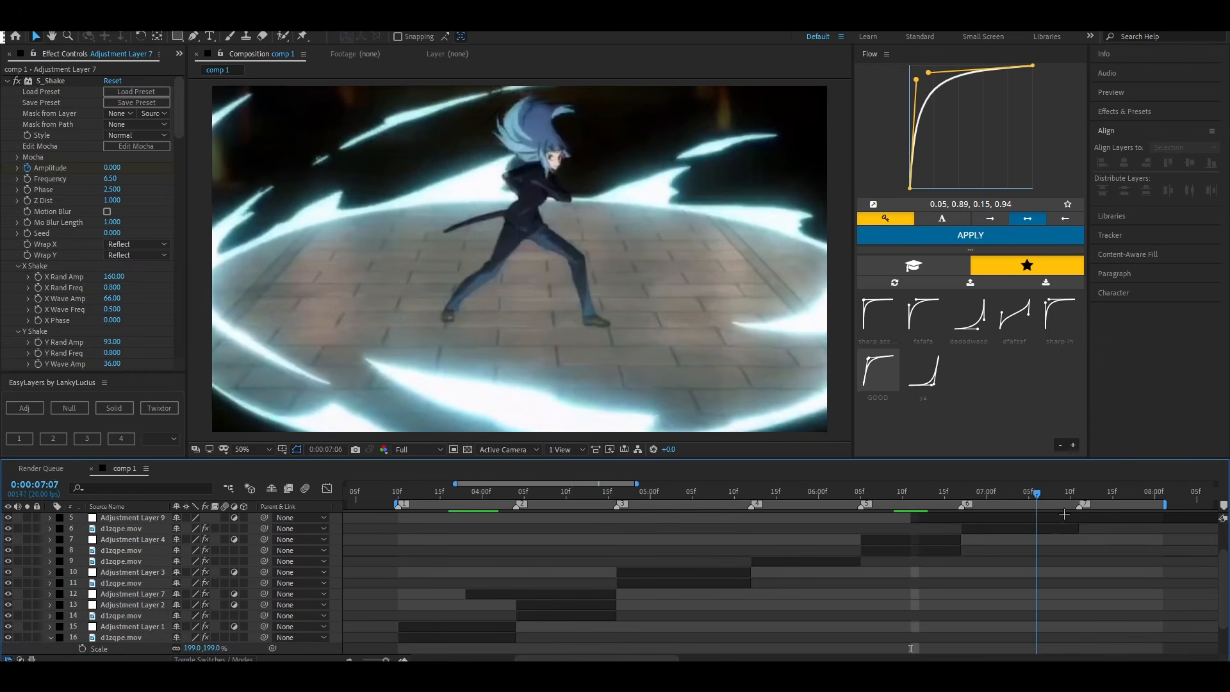
Trim Adjustment Layer 9 to end at the seventh marker and apply the S_WarpPuddle effect to it
left_click_drag(1064, 514, 1078, 511)
left_click(1068, 518)
key("ctrl+shift+d")
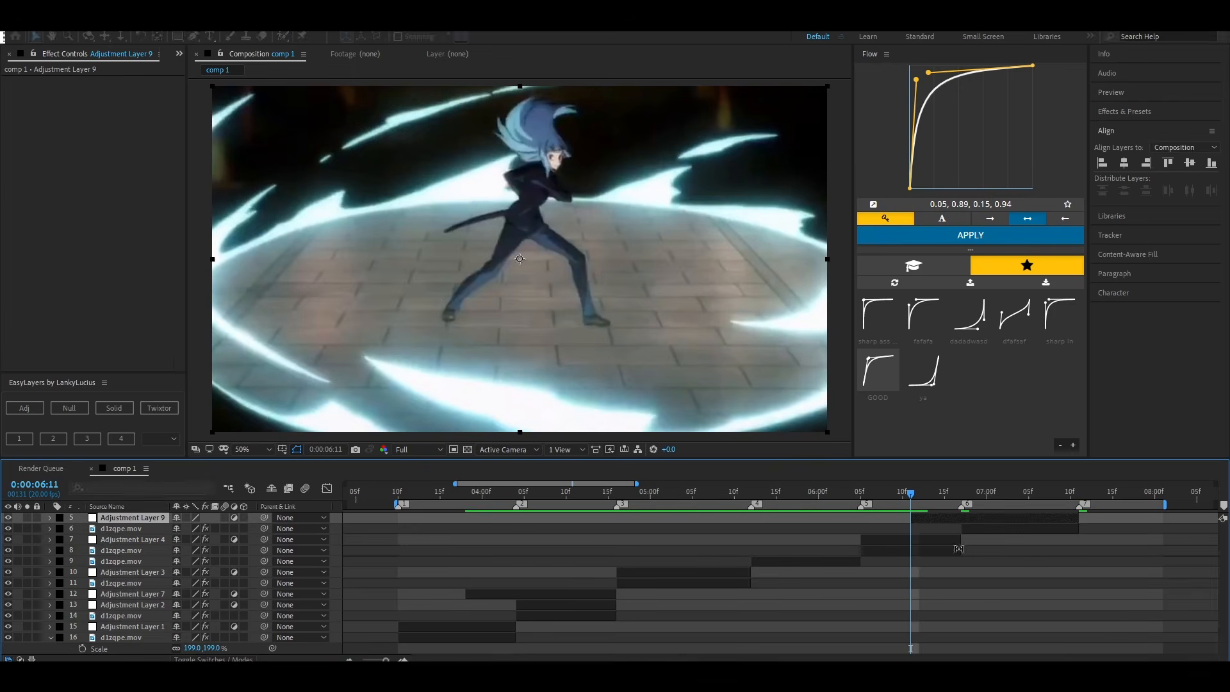
key("ctrl+space")
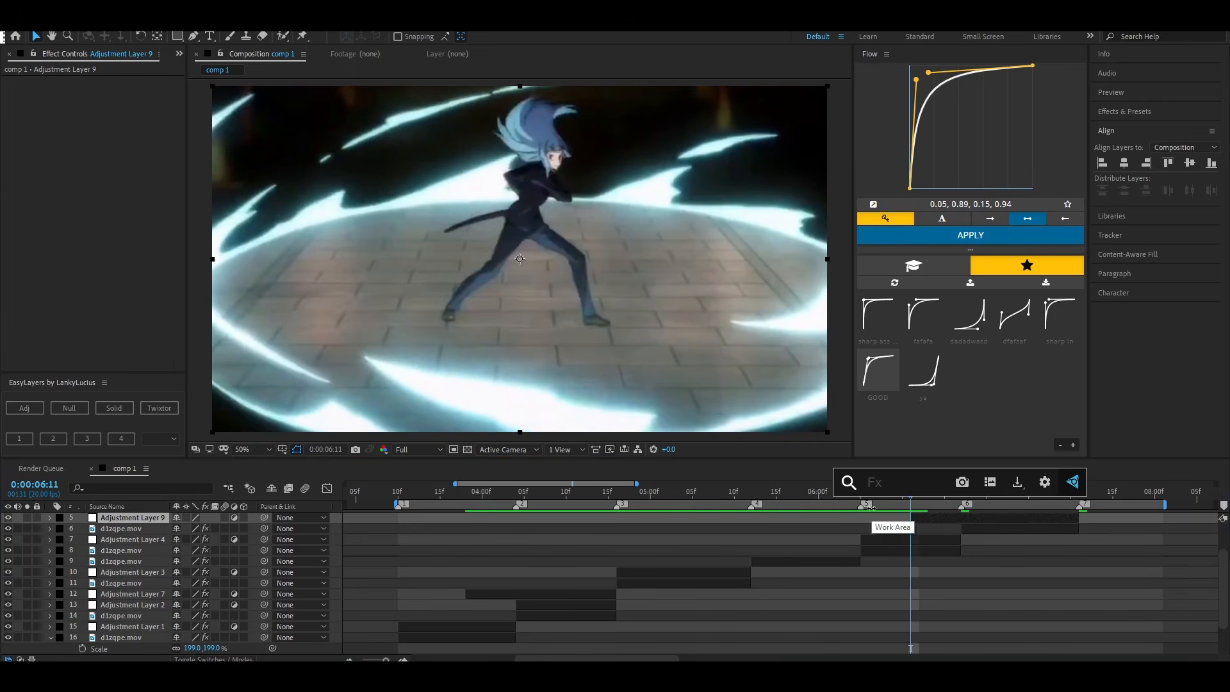
type("warpp")
left_click(935, 555)
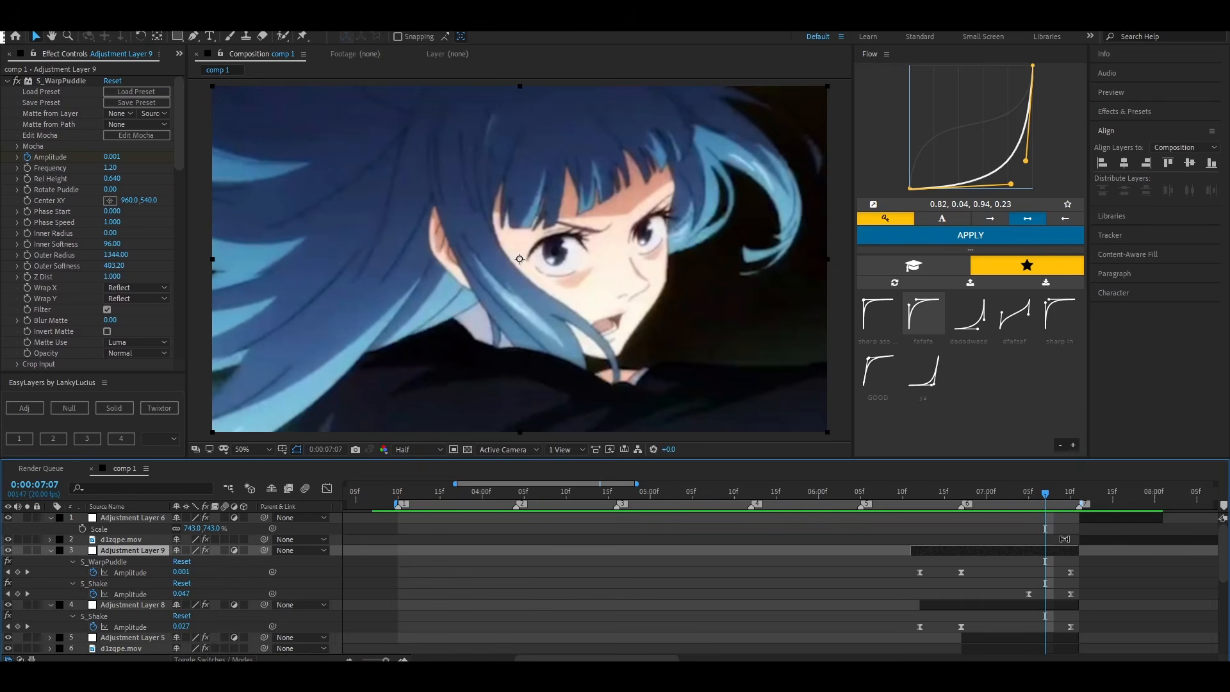
Review the S_WarpPuddle settings on Adjustment Layer 9 at 0:00:06:17
left_click_drag(1054, 499, 970, 500)
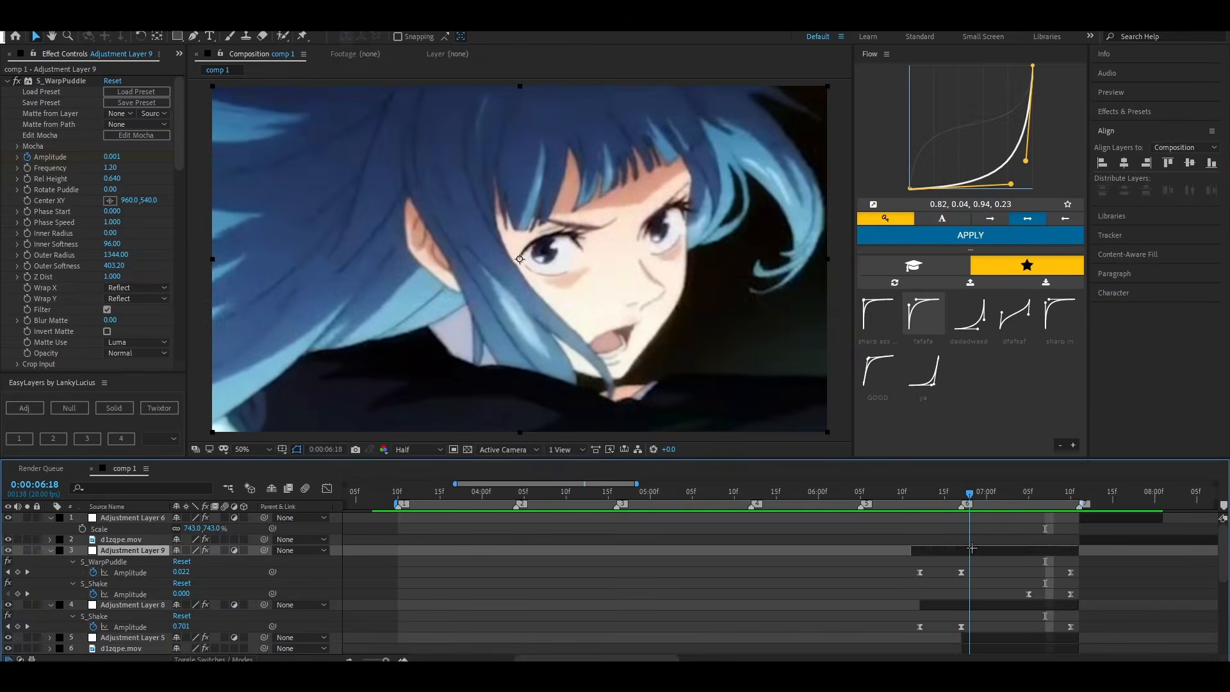
key("Page_Up")
left_click(997, 538)
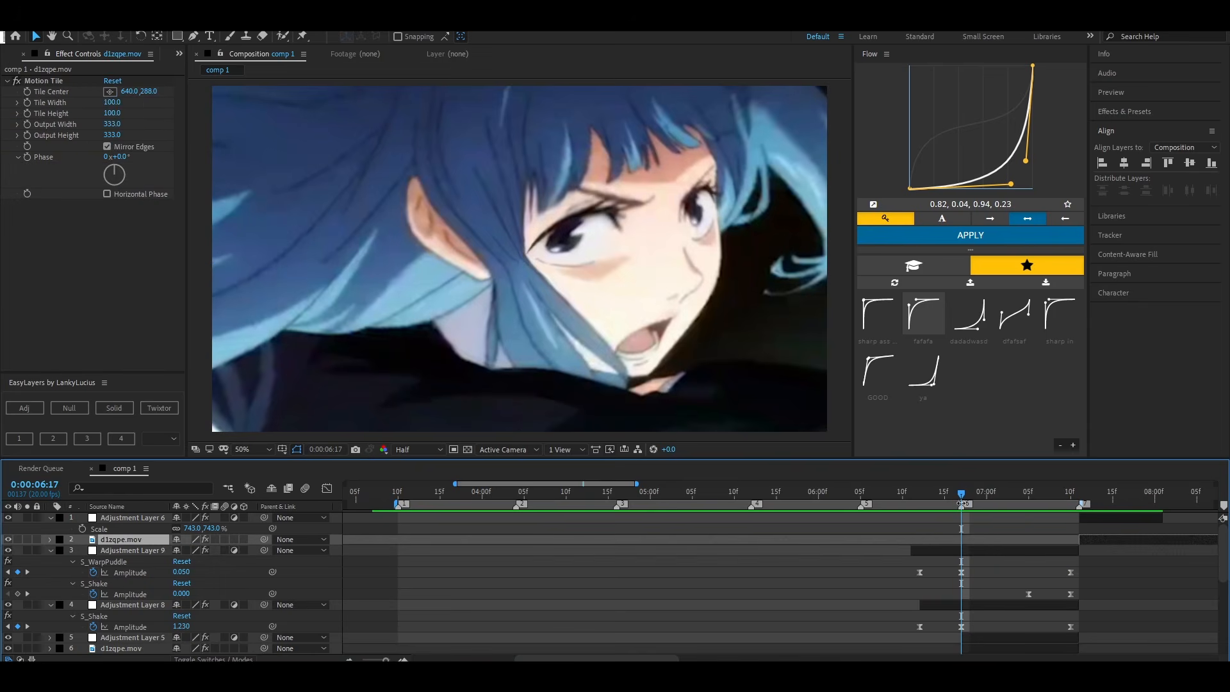
left_click(950, 559)
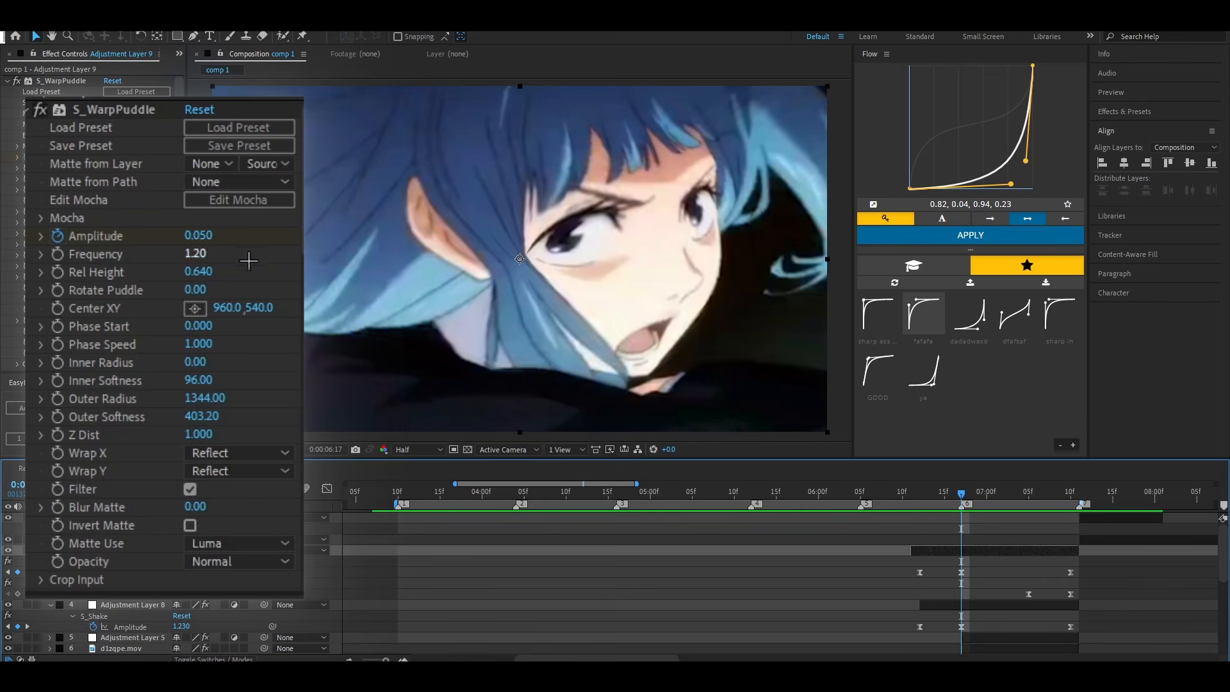
scroll(230, 301, "down", 3)
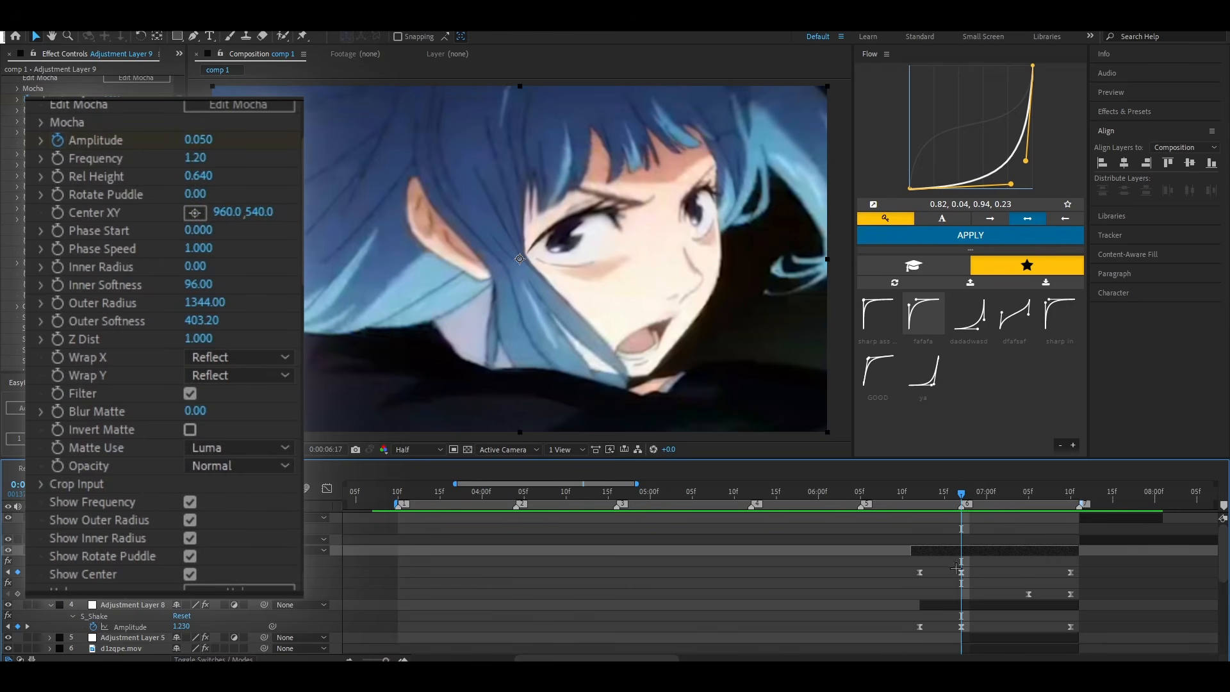
Set the easing curve for the last pair of S_WarpPuddle Amplitude keyframes to 0.06, 0.84, 0.16, 0.95 and preview the clips
left_click_drag(966, 497, 916, 506)
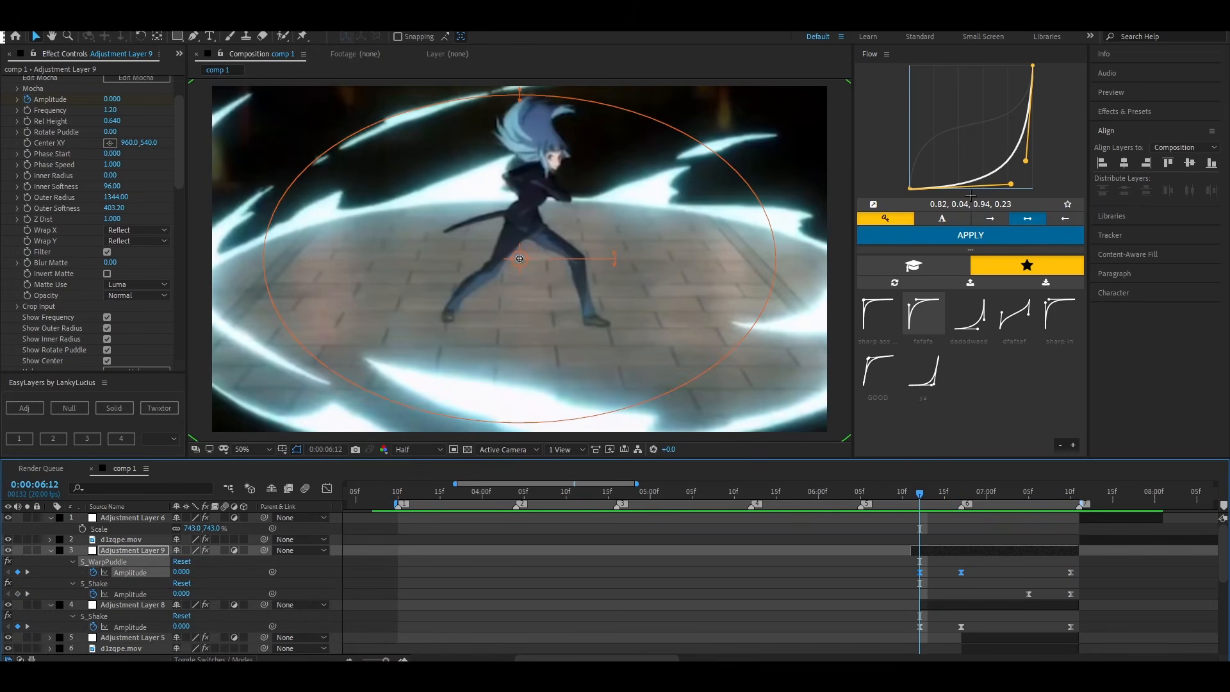
left_click_drag(1083, 564, 953, 579)
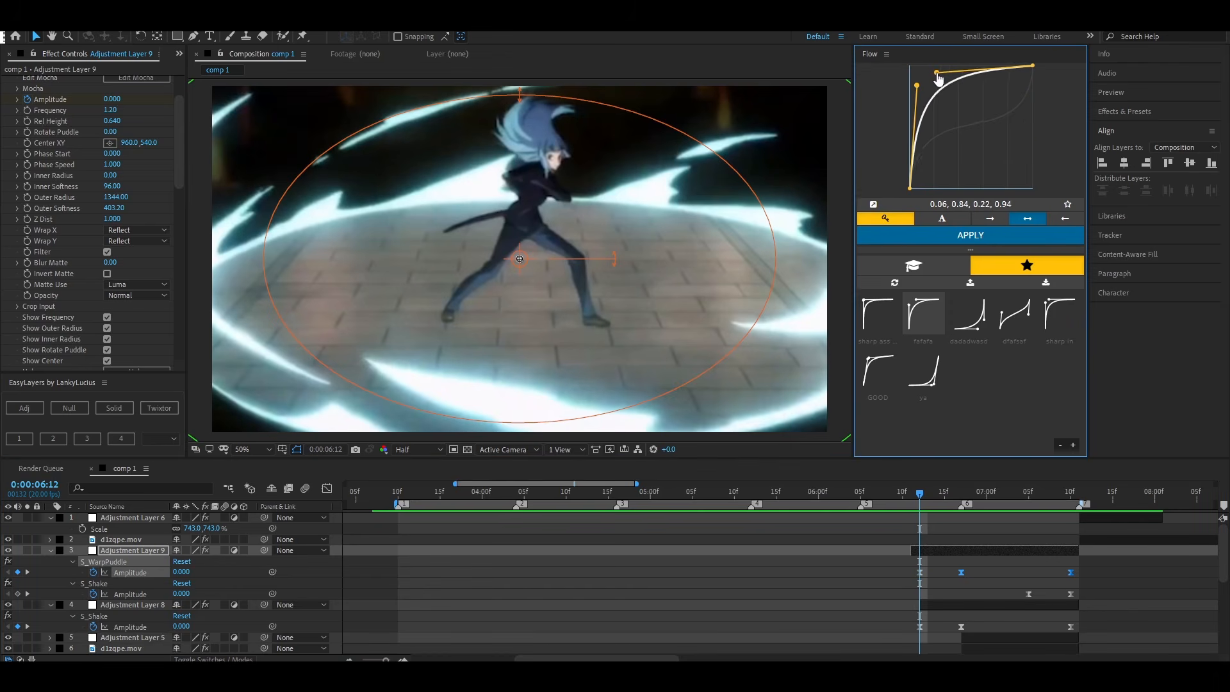
left_click_drag(938, 72, 929, 72)
left_click(851, 560)
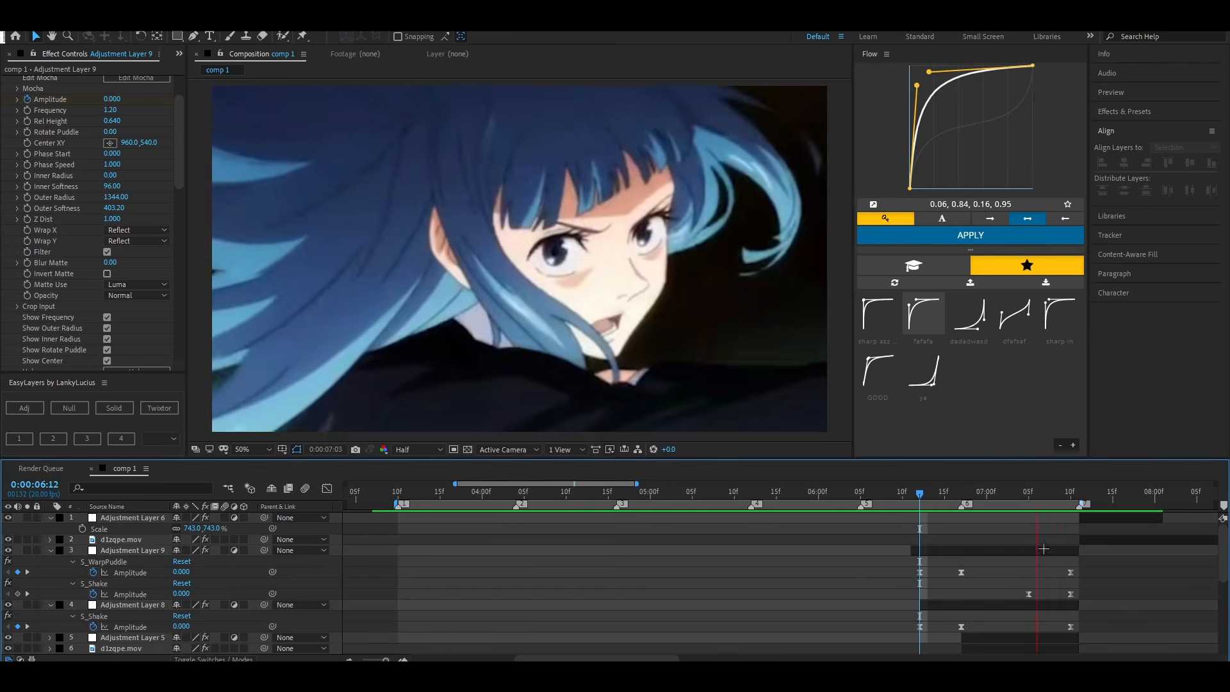
key("space")
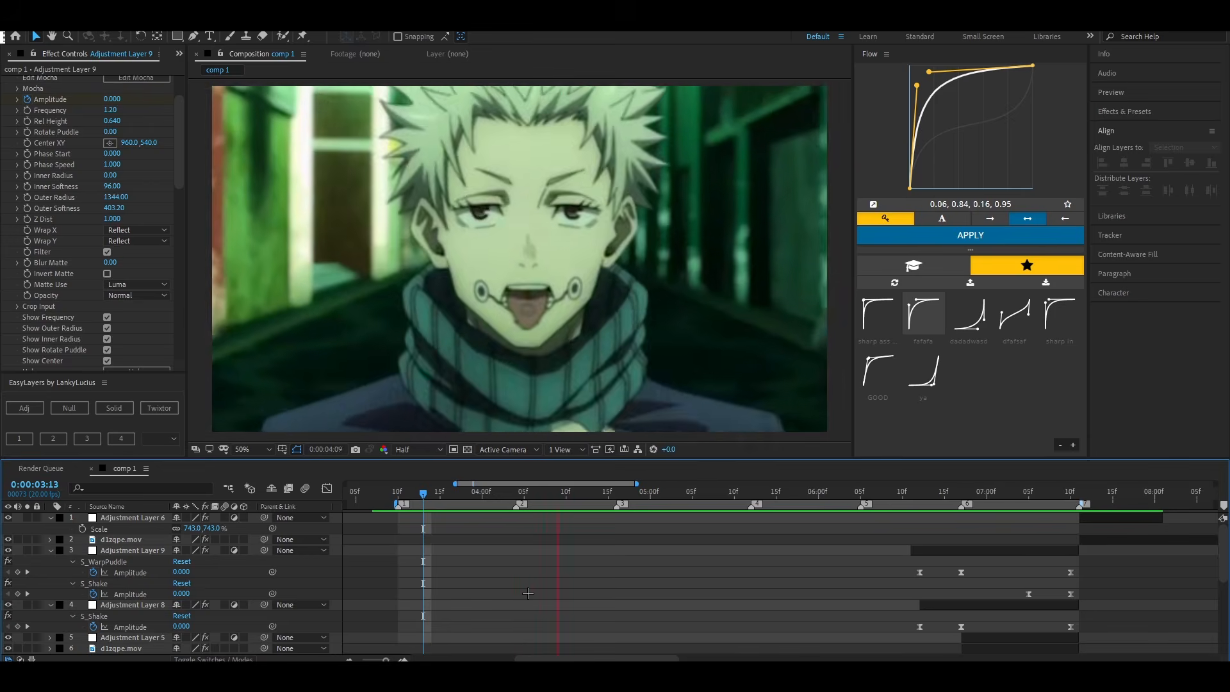
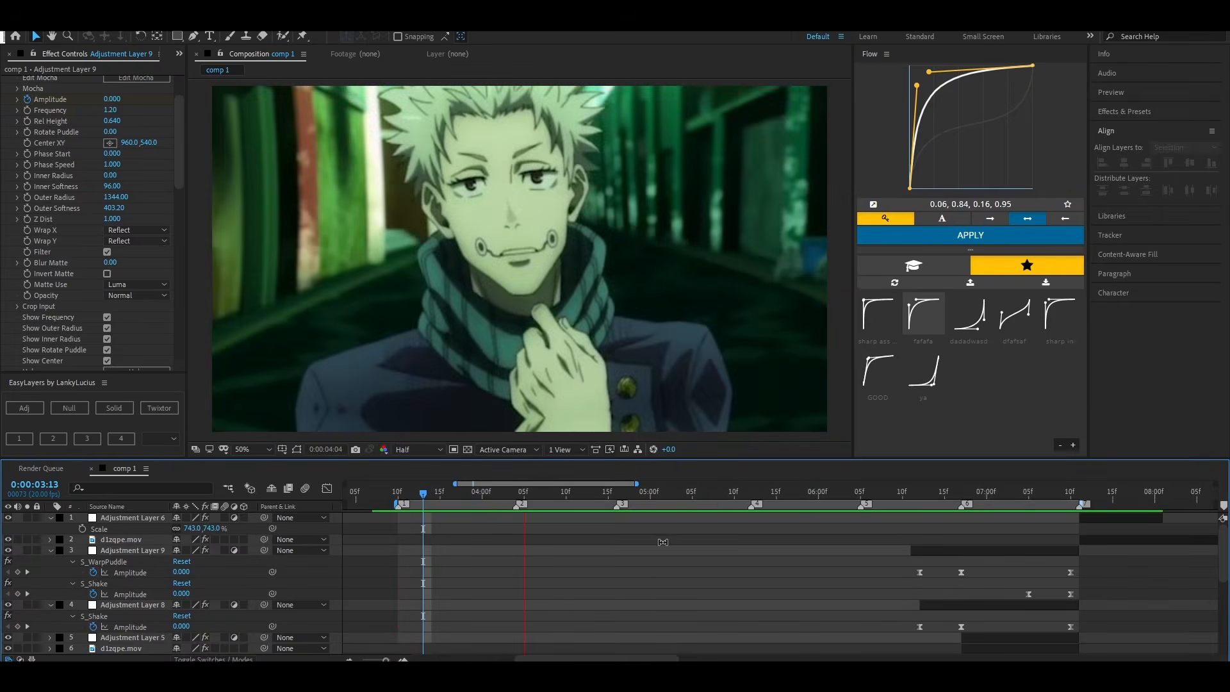
Go to the second marker at 0:00:04:04 and collapse the keyframed properties of all layers
left_click(474, 493)
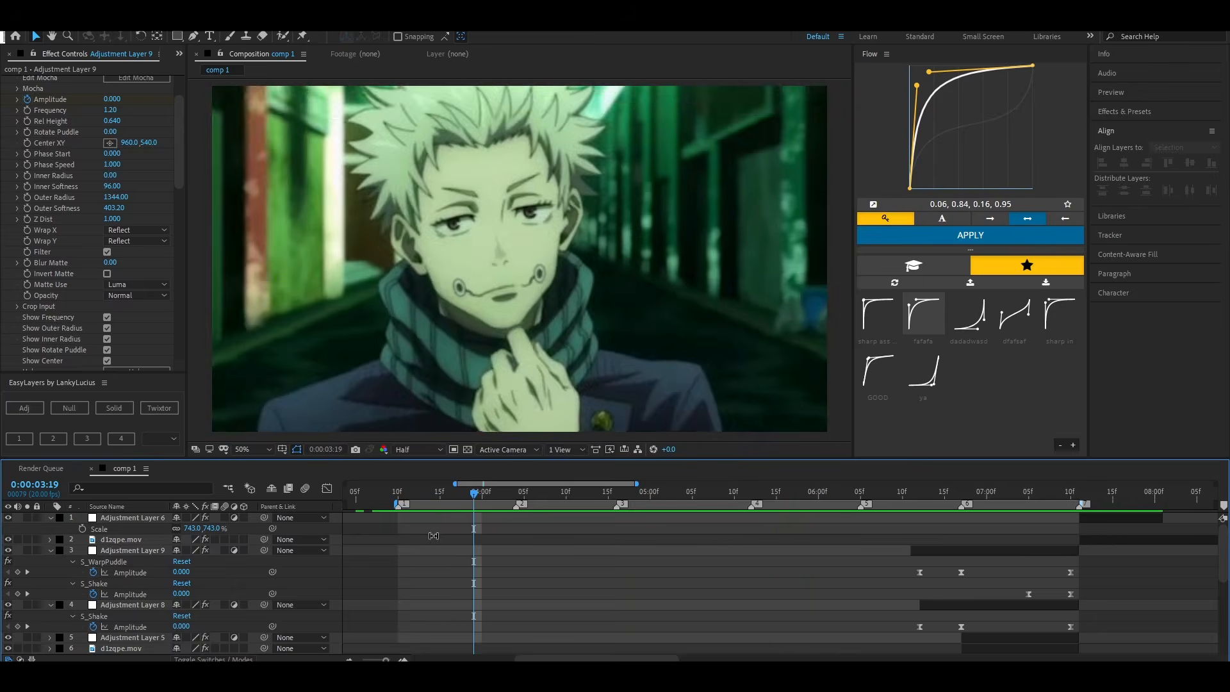
mouse_move(524, 514)
left_mouse_down()
mouse_move(538, 518)
mouse_move(482, 521)
mouse_move(529, 528)
mouse_move(516, 536)
left_mouse_up()
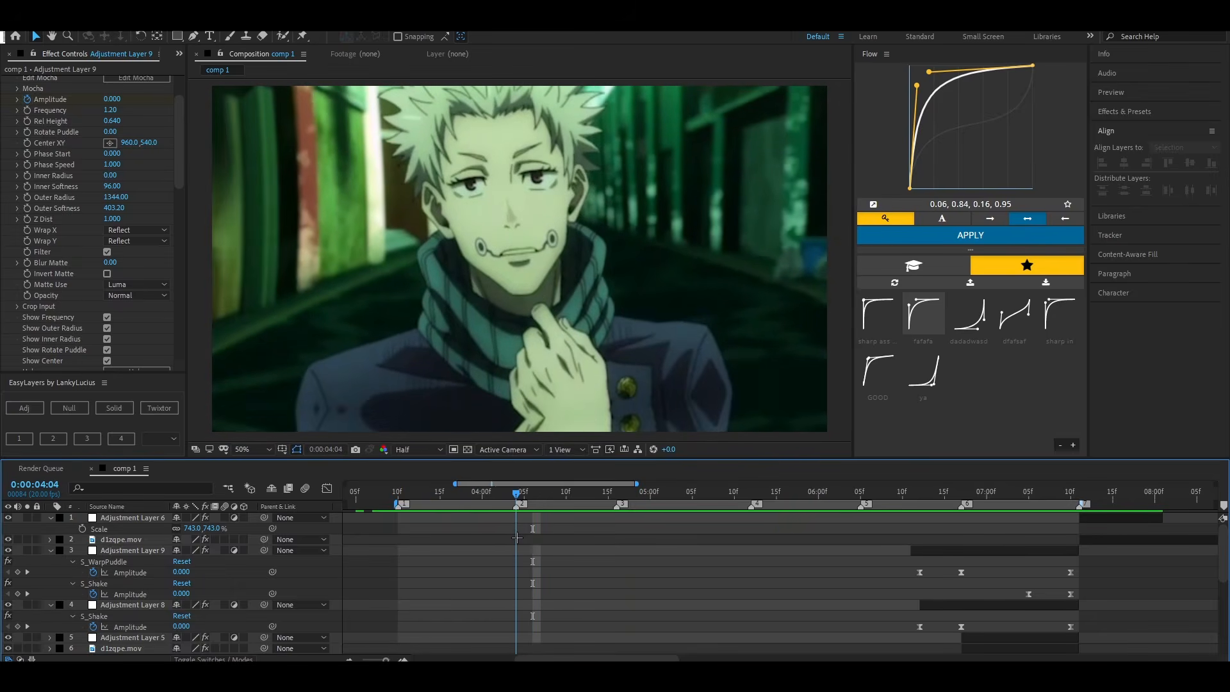
left_click(625, 267)
key("u")
left_click(573, 565)
key("u")
key("u")
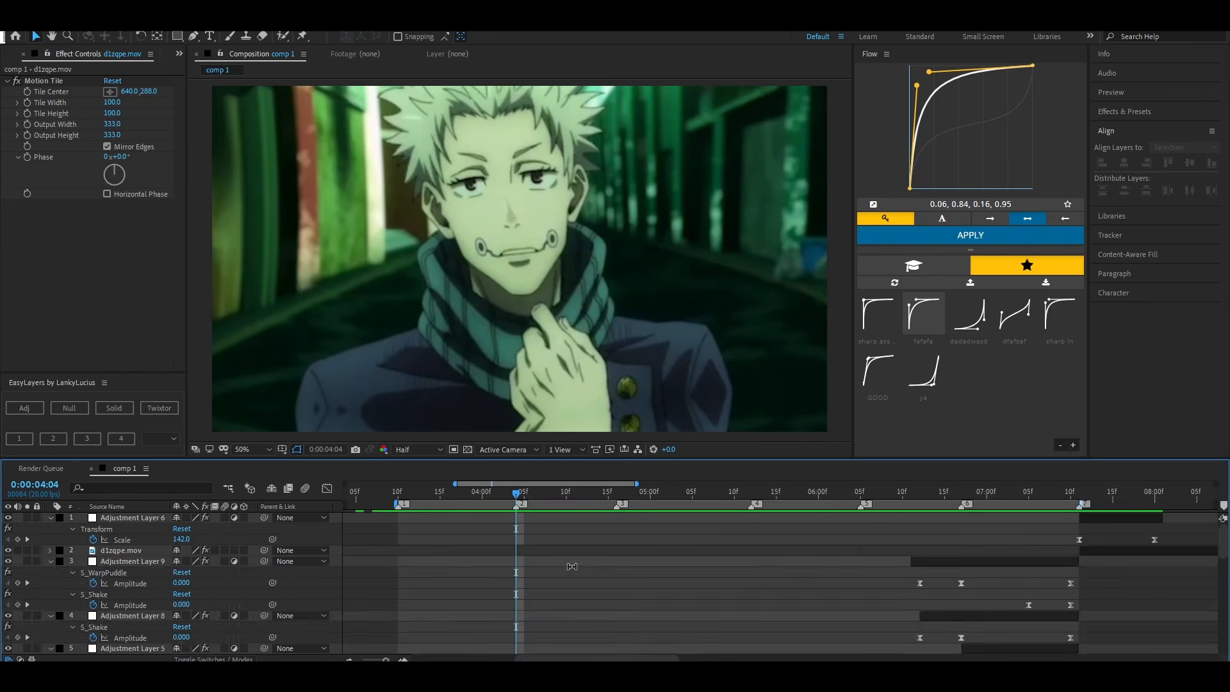
scroll(571, 566, "down", 5)
Add an adjustment layer above Adjustment Layer 7 and trim it to span only from the second to the third marker
left_click(547, 589)
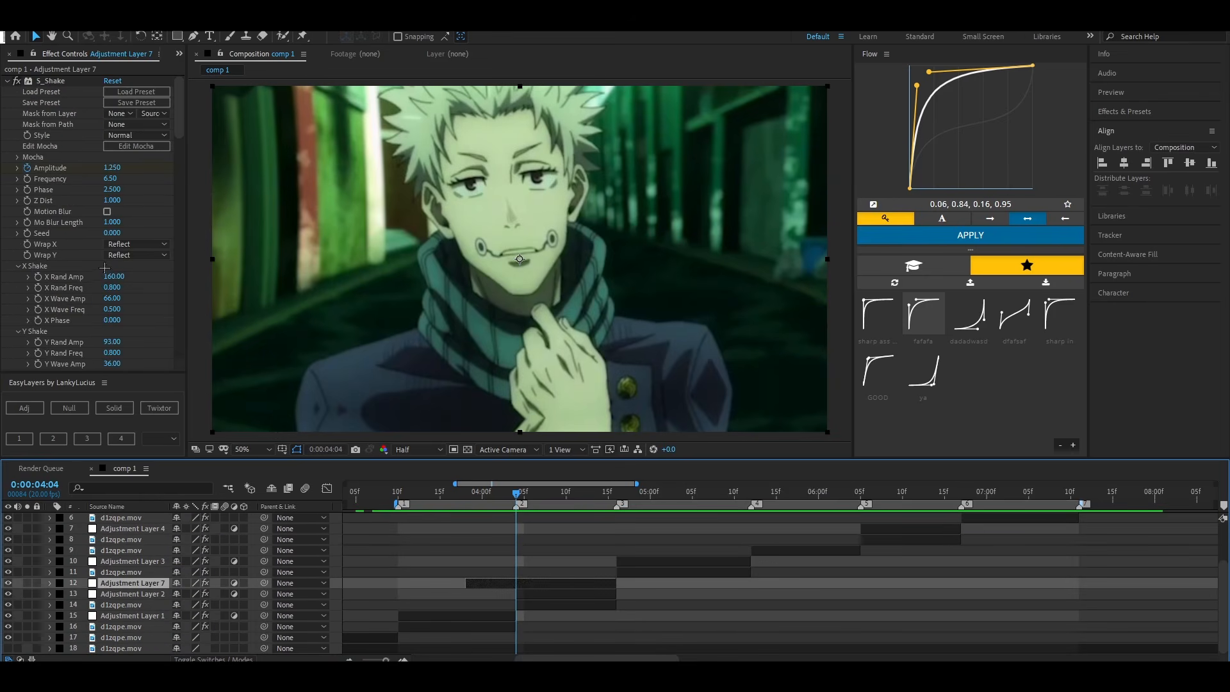
key("ctrl+alt+y")
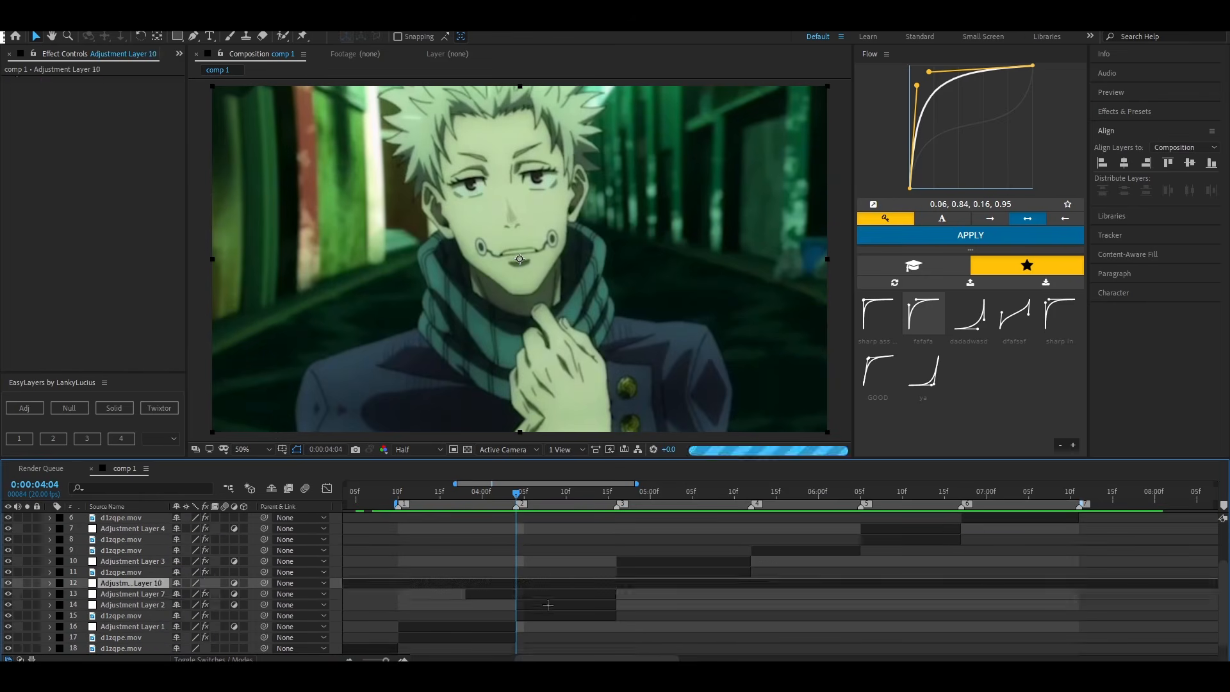
key("ctrl+shift+d")
left_click(512, 594)
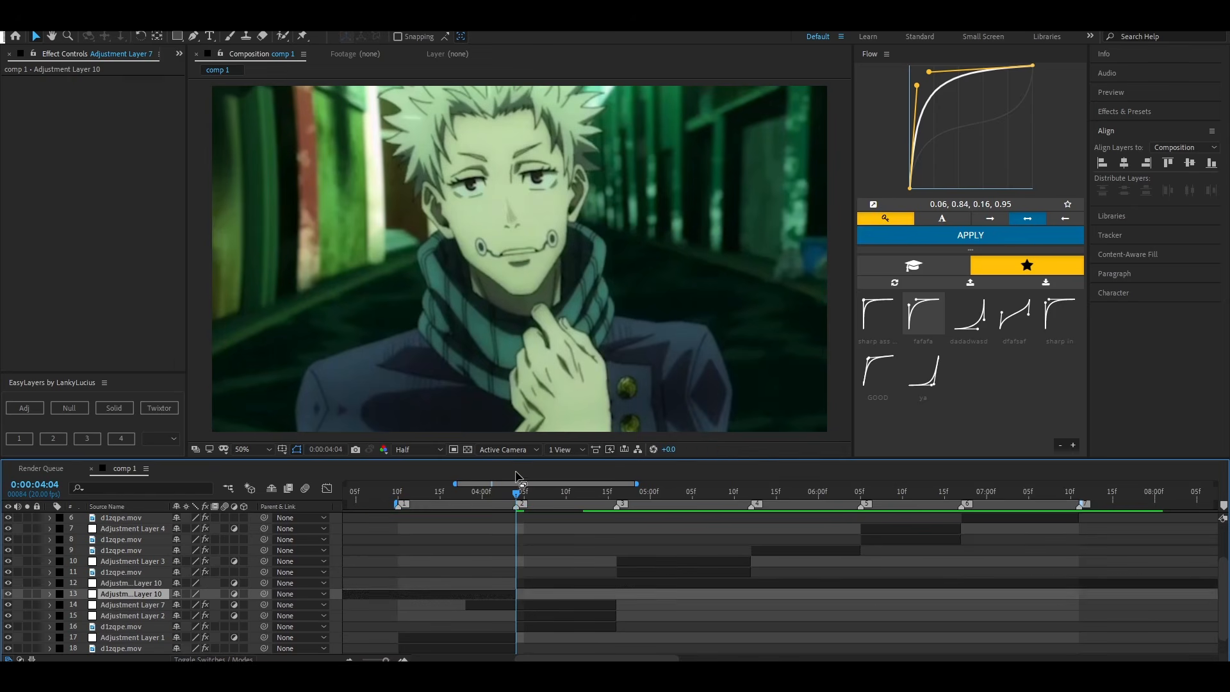
key("Delete")
mouse_move(516, 493)
left_mouse_down()
mouse_move(617, 493)
mouse_move(517, 496)
left_mouse_up()
left_click(623, 583)
key("ctrl+shift+d")
key("Delete")
left_click(599, 584)
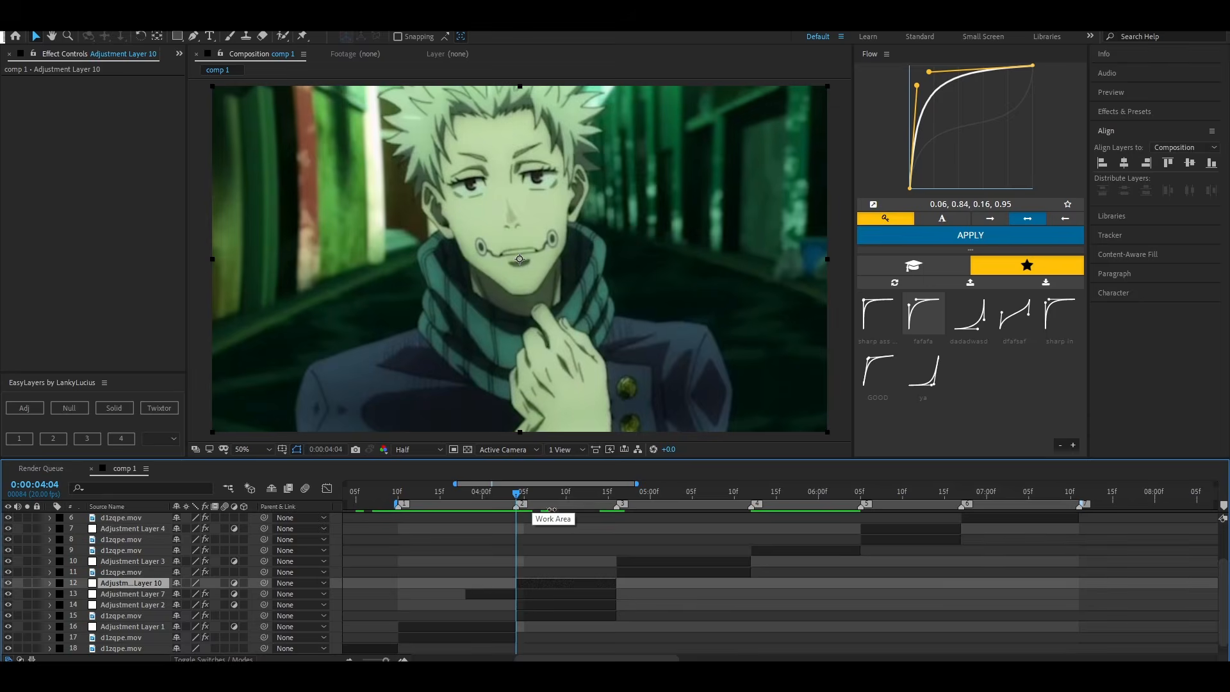
Apply S_Hotspots to the new adjustment layer and keyframe its Threshold at 0 at 0:00:04:04
key("ctrl+space")
type("hot")
left_click(532, 540)
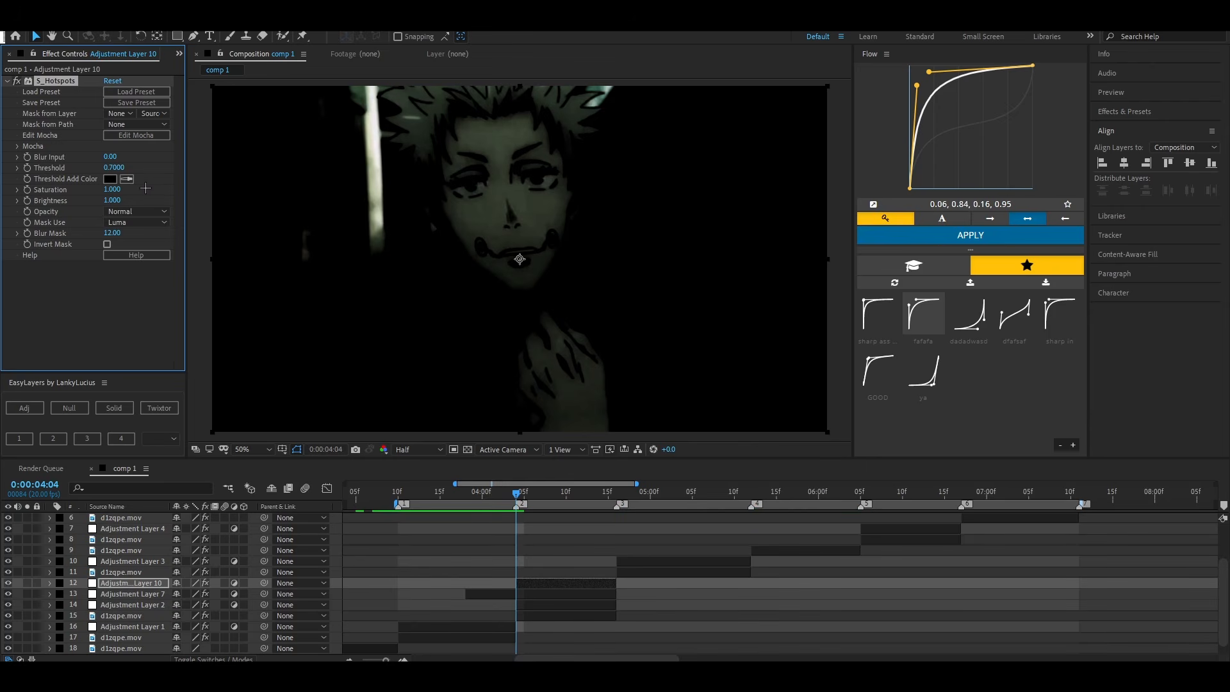
left_click_drag(114, 168, 1006, 286)
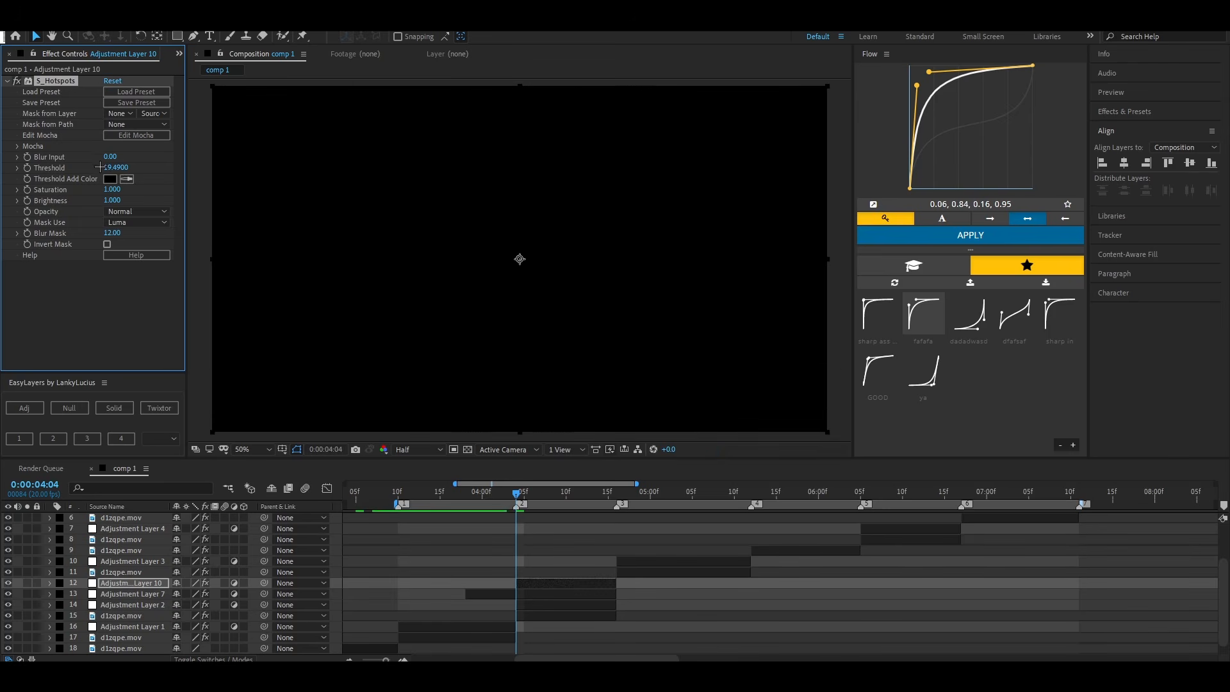
left_click(120, 166)
type("0")
key("Return")
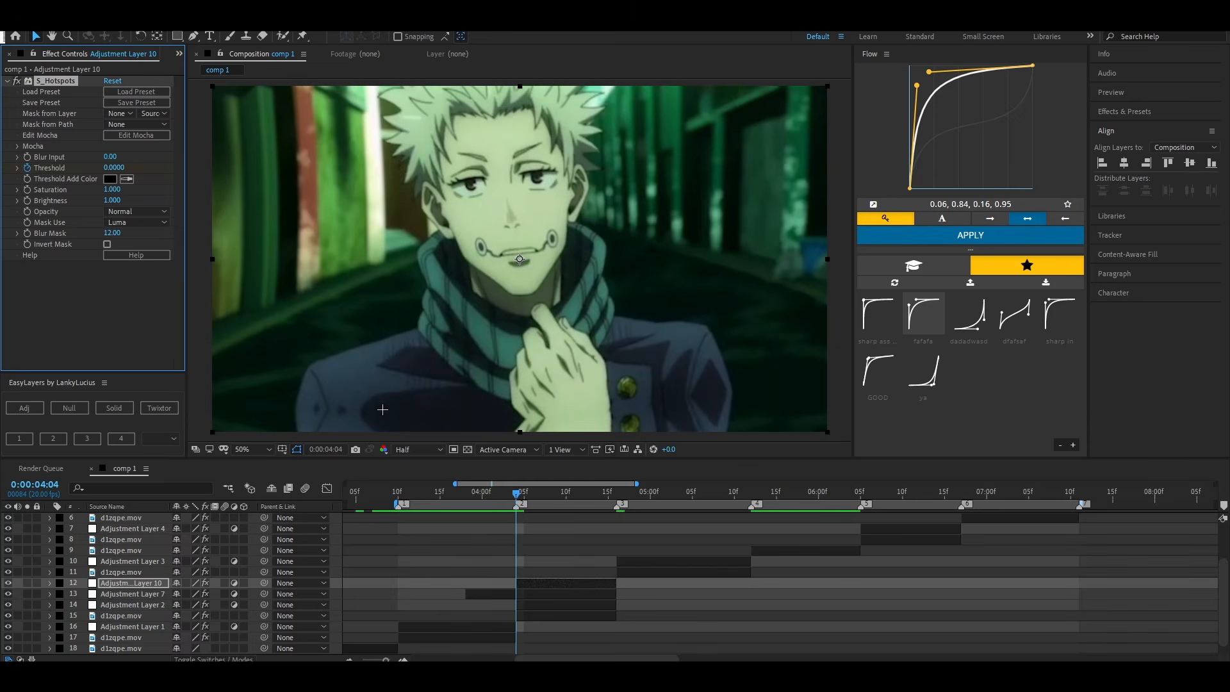
Set the S_Hotspots Blur Input to 1.00 and add an easy-eased Threshold keyframe of 0.43 at 0:00:04:15
key("o")
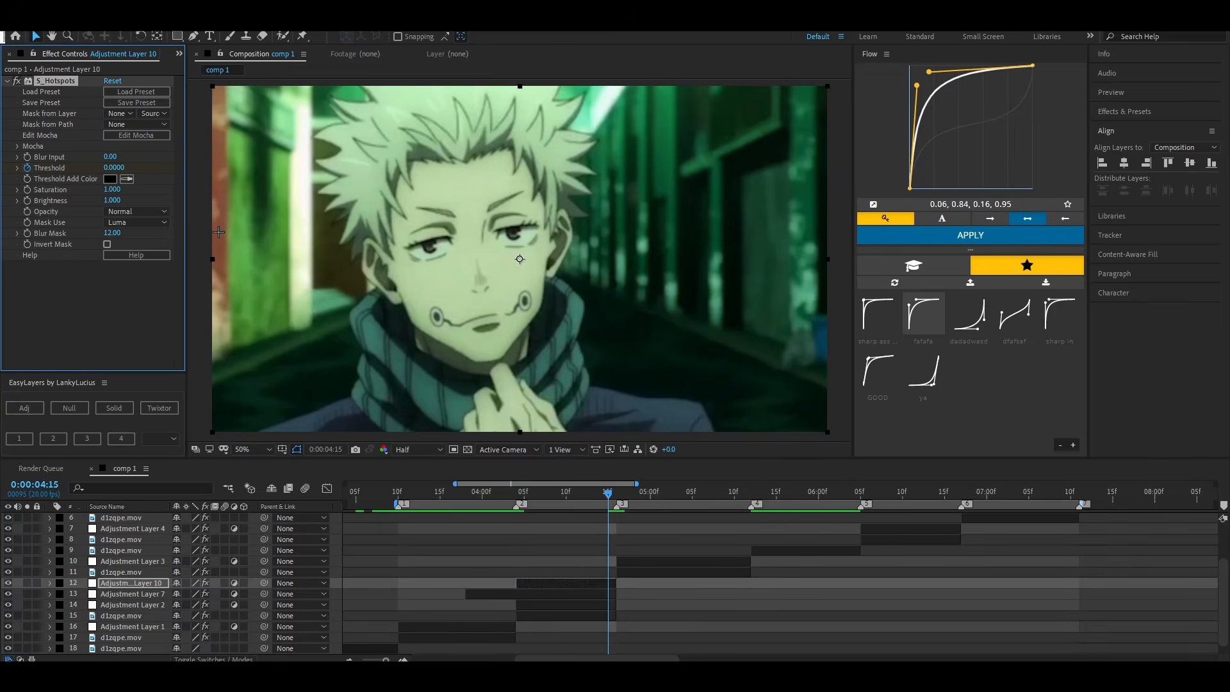
left_click(160, 179)
left_click_drag(112, 168, 123, 173)
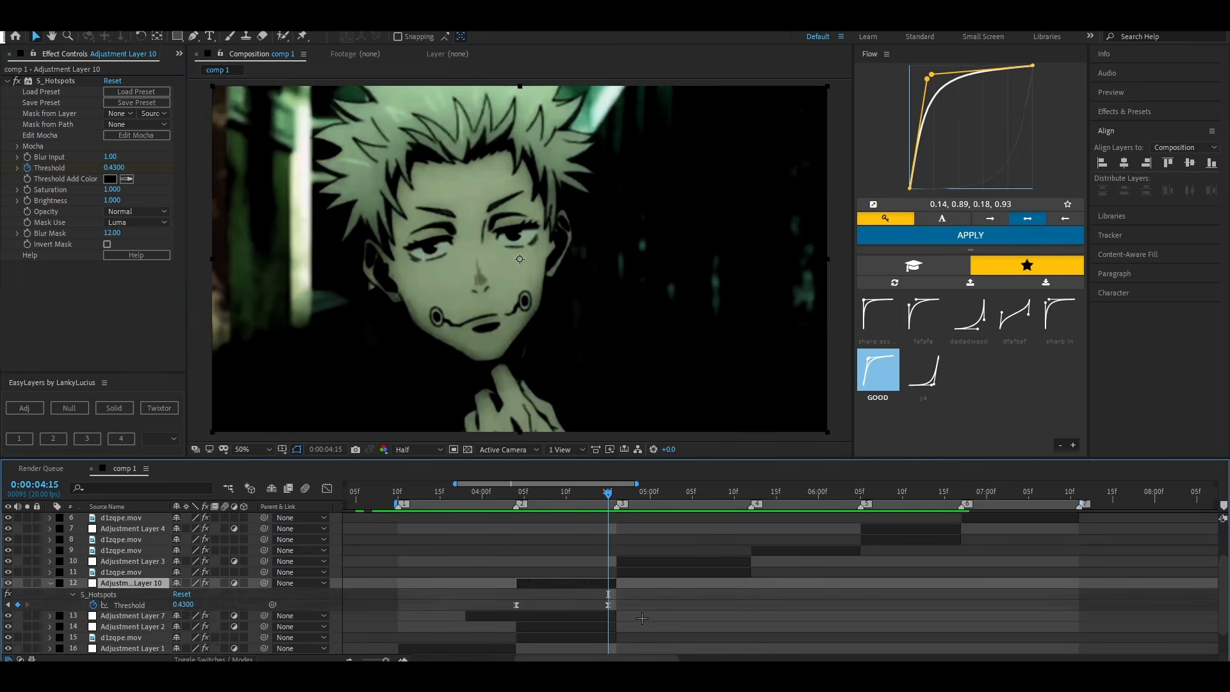
Lower the second Threshold keyframe to 0.24 and move it to 0:00:04:13
left_click(641, 605)
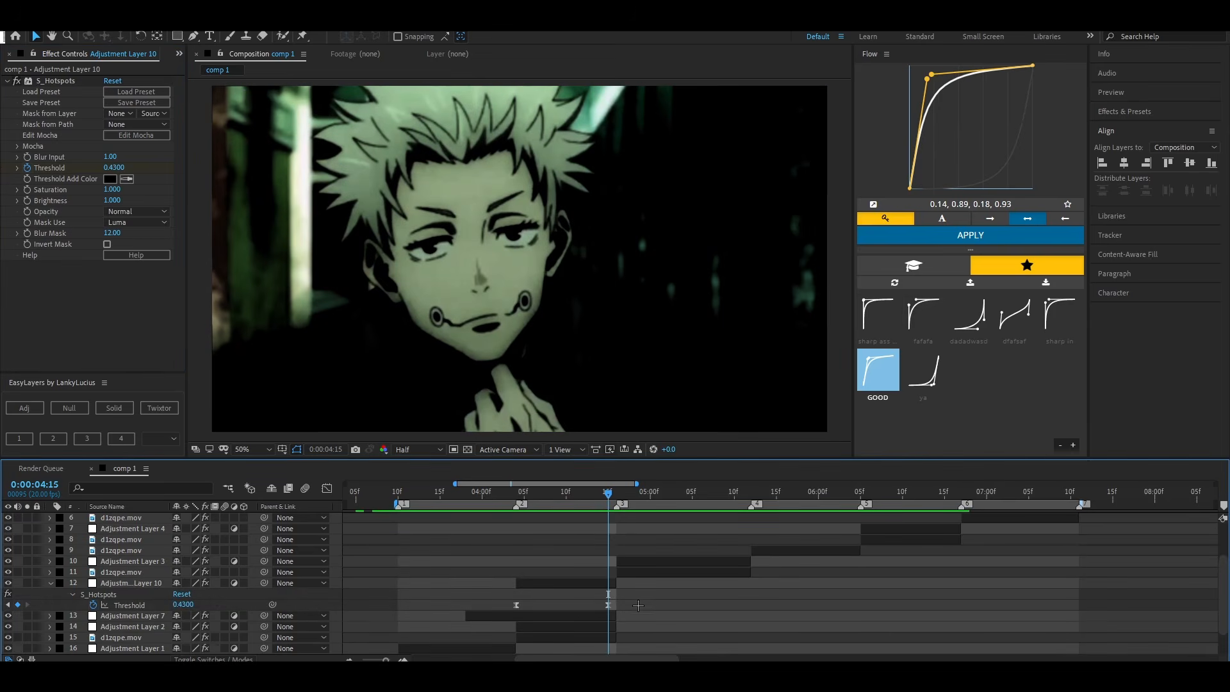
mouse_move(183, 605)
left_mouse_down()
mouse_move(204, 606)
mouse_move(180, 614)
left_mouse_up()
left_click(638, 586)
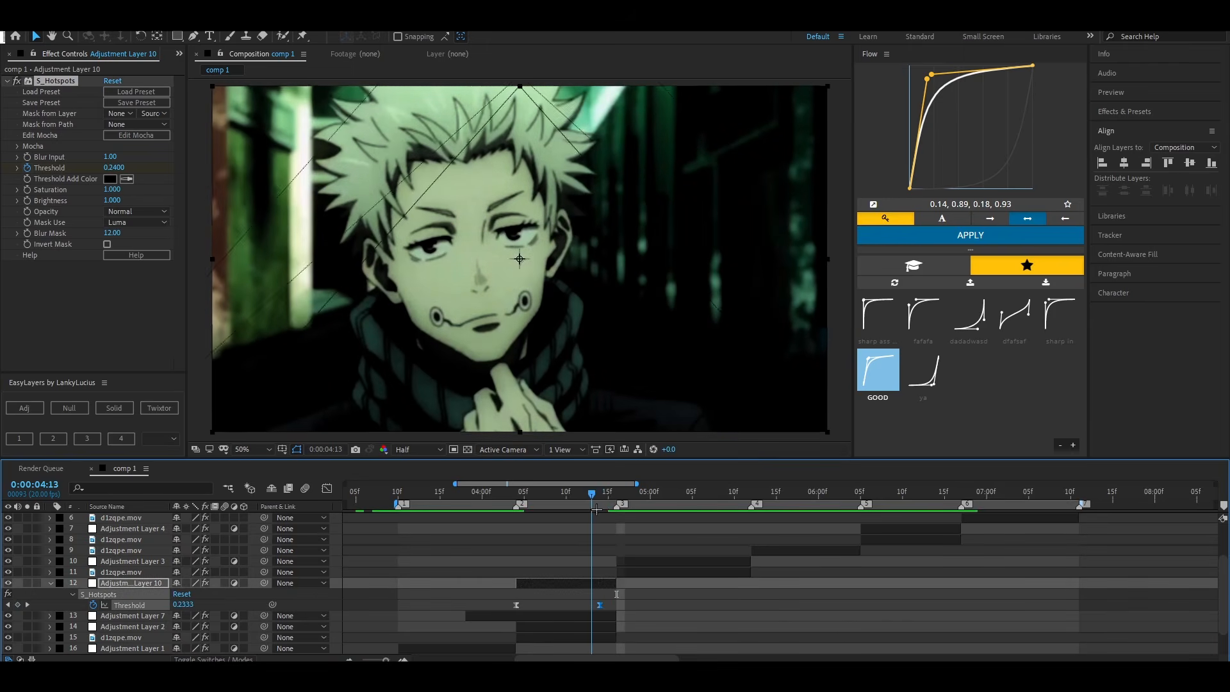
key("Page_Down")
key("Page_Down")
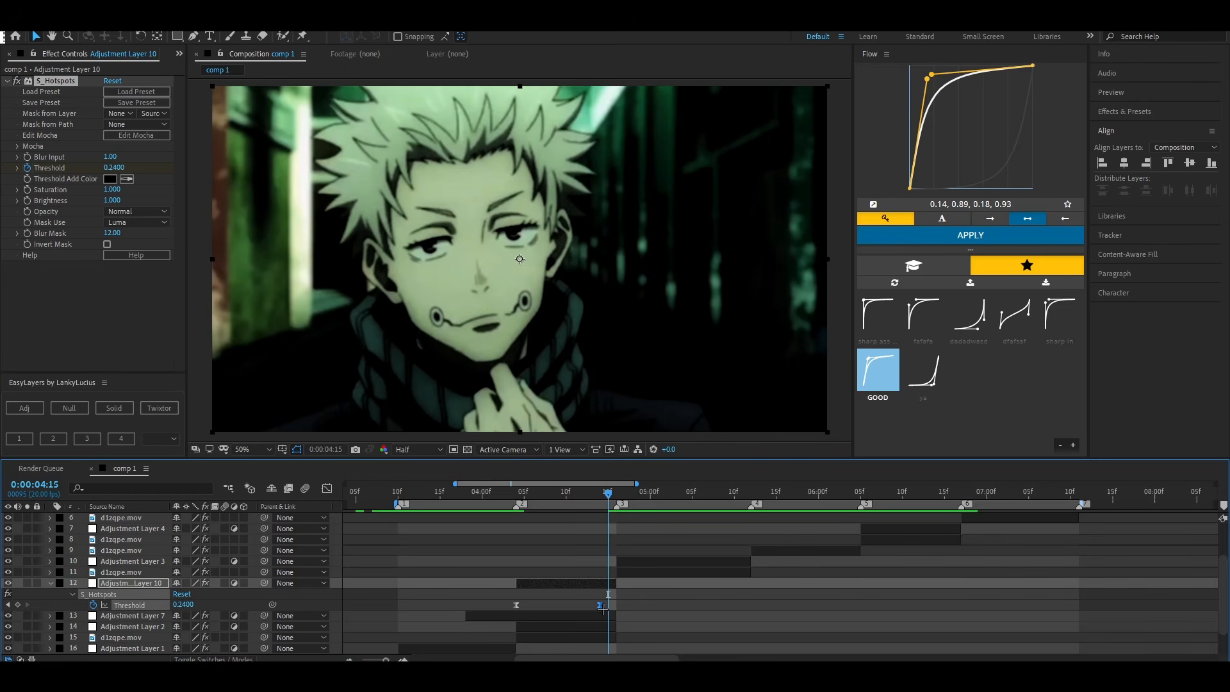
mouse_move(599, 605)
left_click_drag(596, 605, 588, 605)
left_click_drag(604, 495, 616, 493)
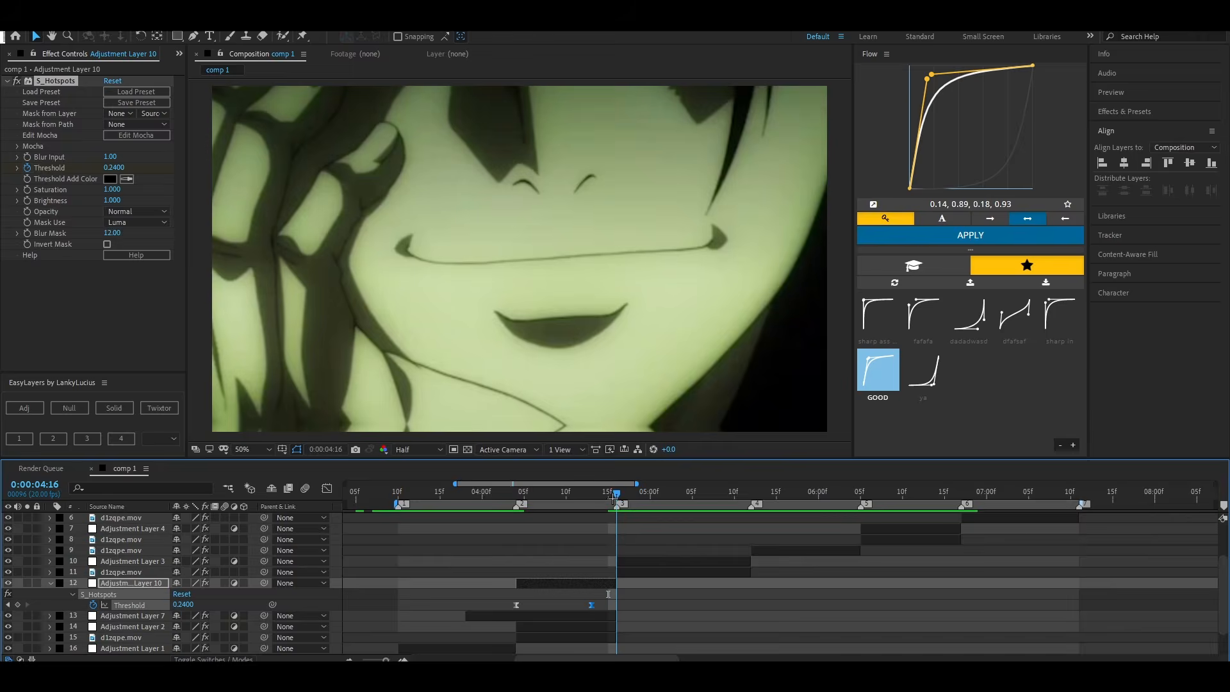
Add a Threshold keyframe of 0 at 0:00:04:15 on Adjustment Layer 10
key("Page_Up")
left_click(638, 607)
left_click(175, 605)
type("0")
key("Return")
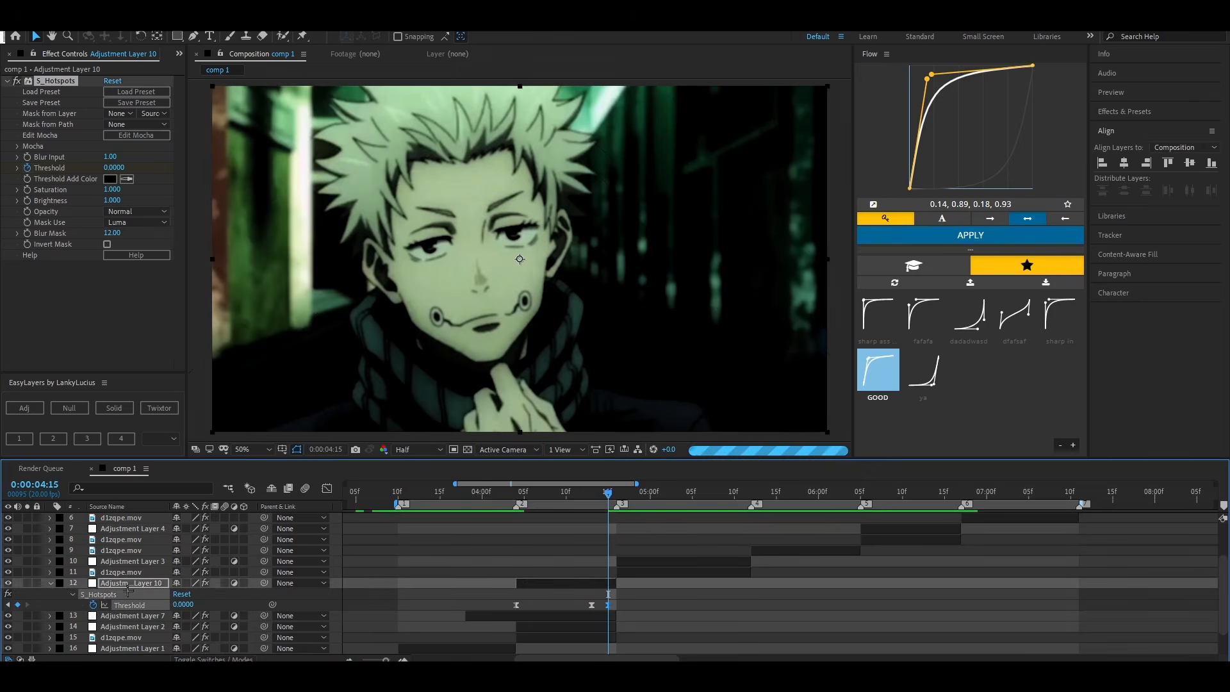
Play back the S_Hotspots animation on Adjustment Layer 10 from several points before the second marker
left_click_drag(607, 492, 485, 539)
left_click(685, 612)
key("space")
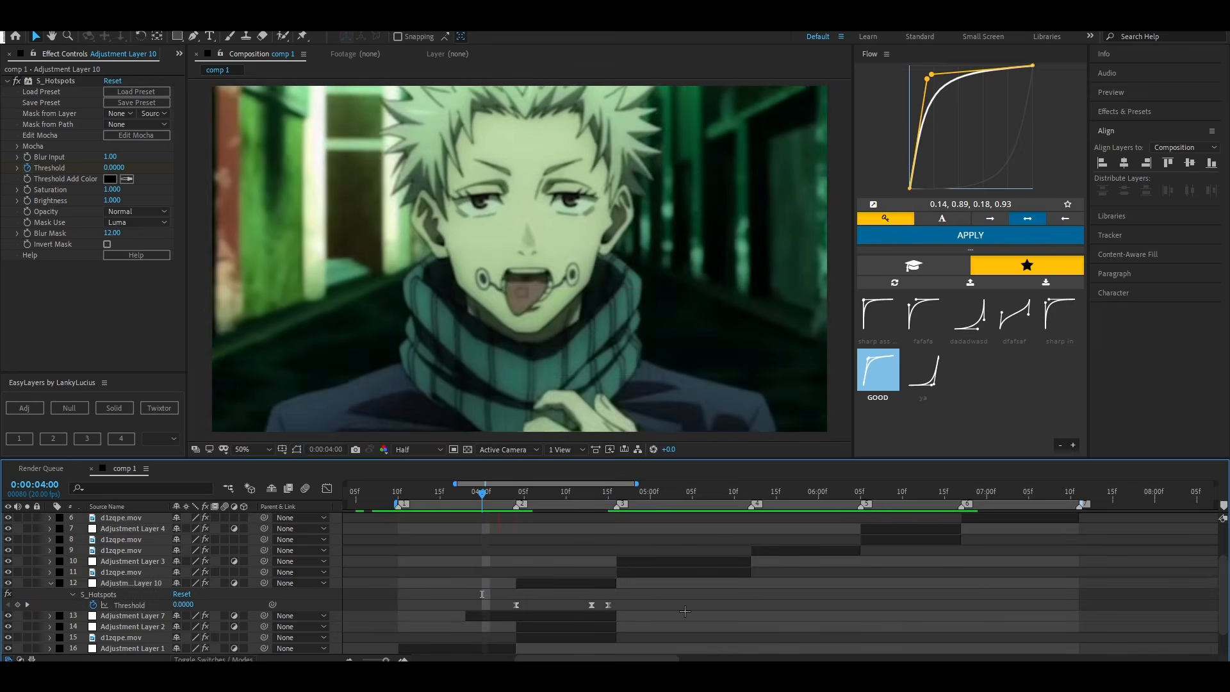
left_click(664, 493)
key("space")
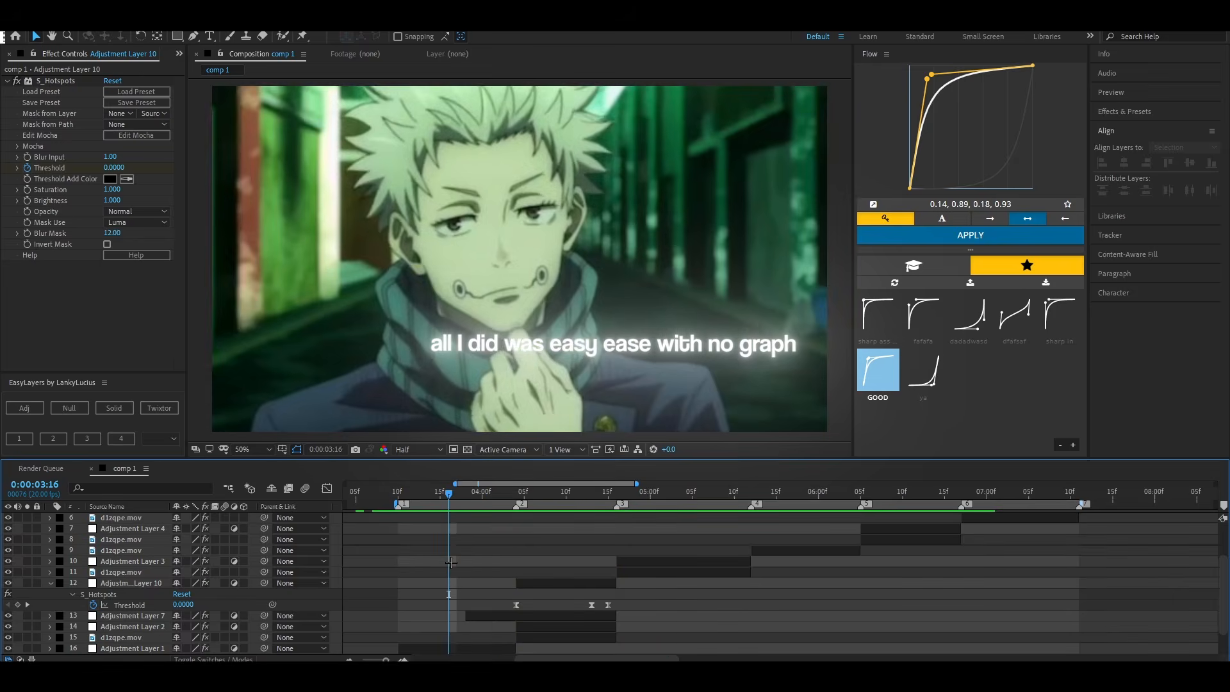
key("space")
left_click_drag(657, 495, 402, 585)
key("space")
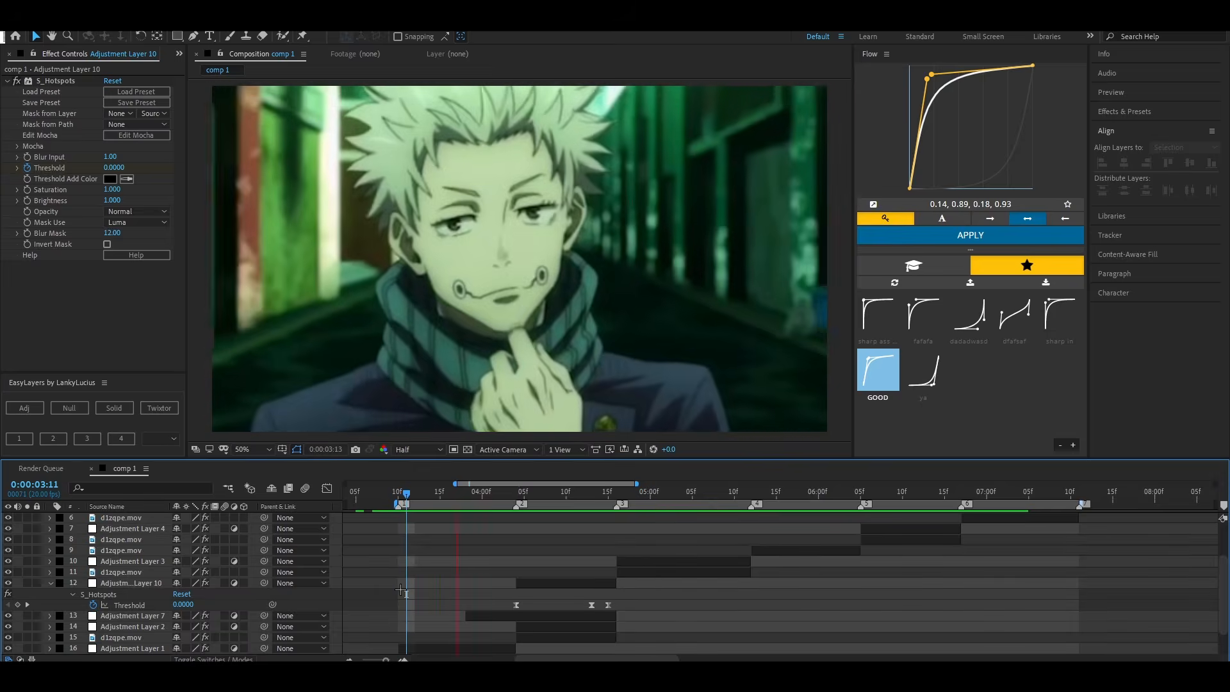
Select Adjustment Layer 3 and play back its clip from the third marker at 0:00:04:16
left_click_drag(625, 497, 617, 554)
left_click(634, 561)
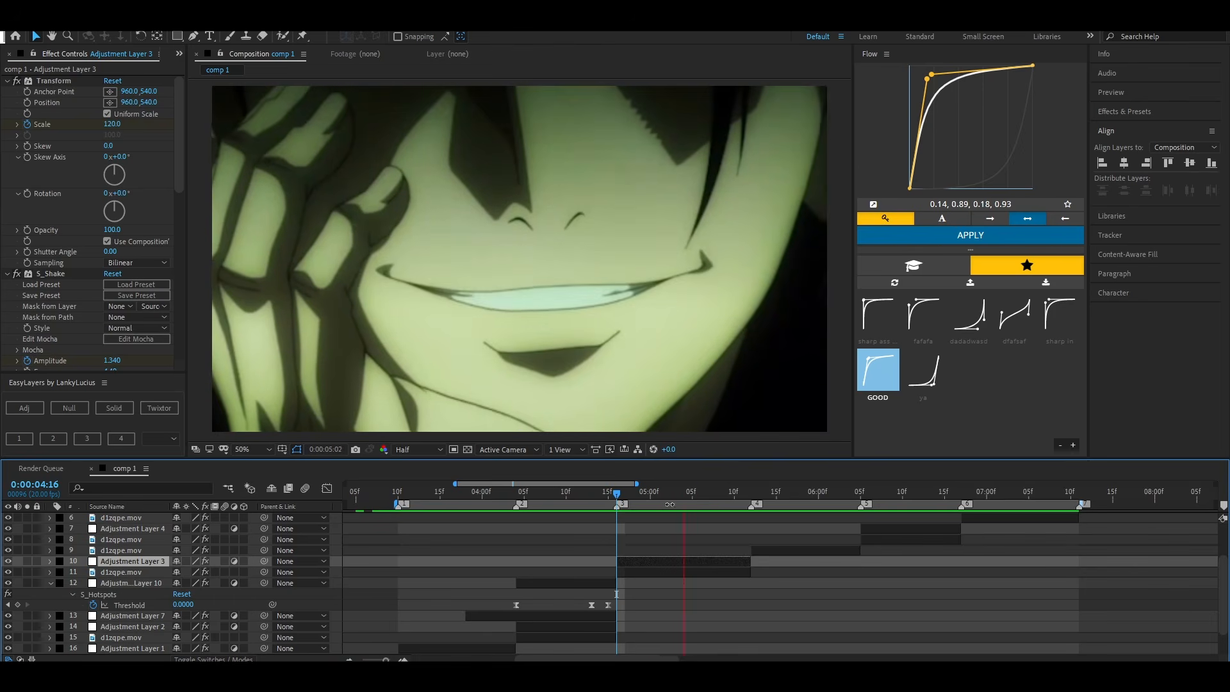
key("Page_Up")
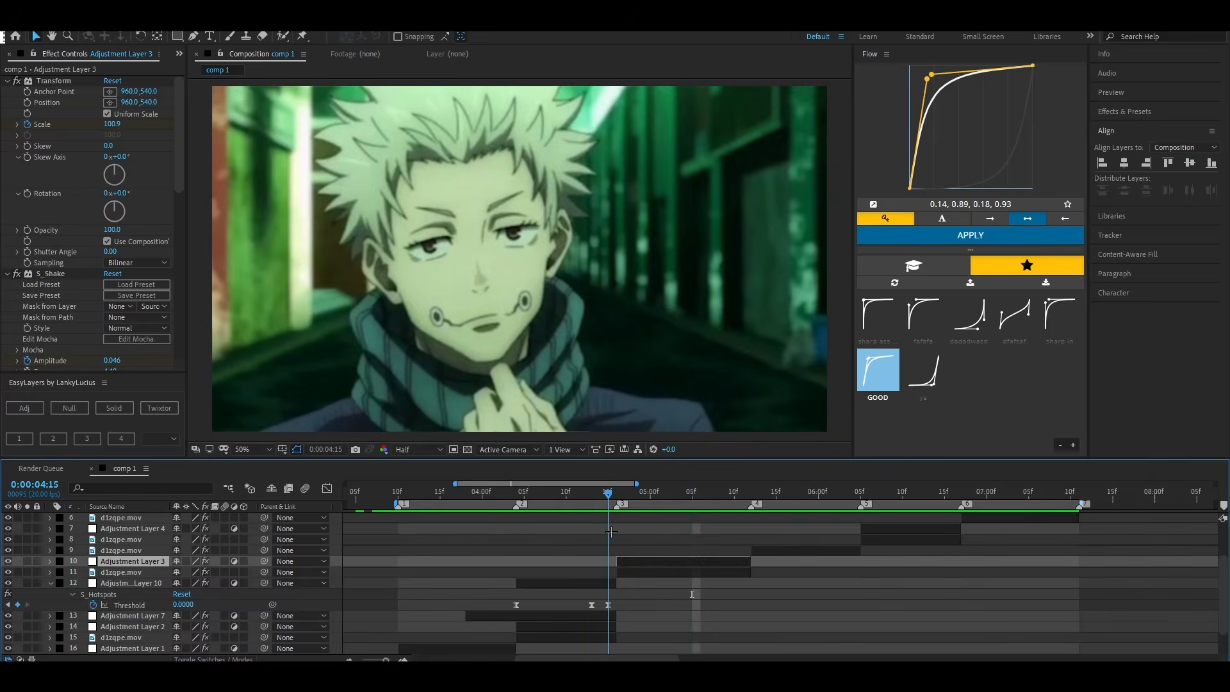
key("Page_Down")
key("space")
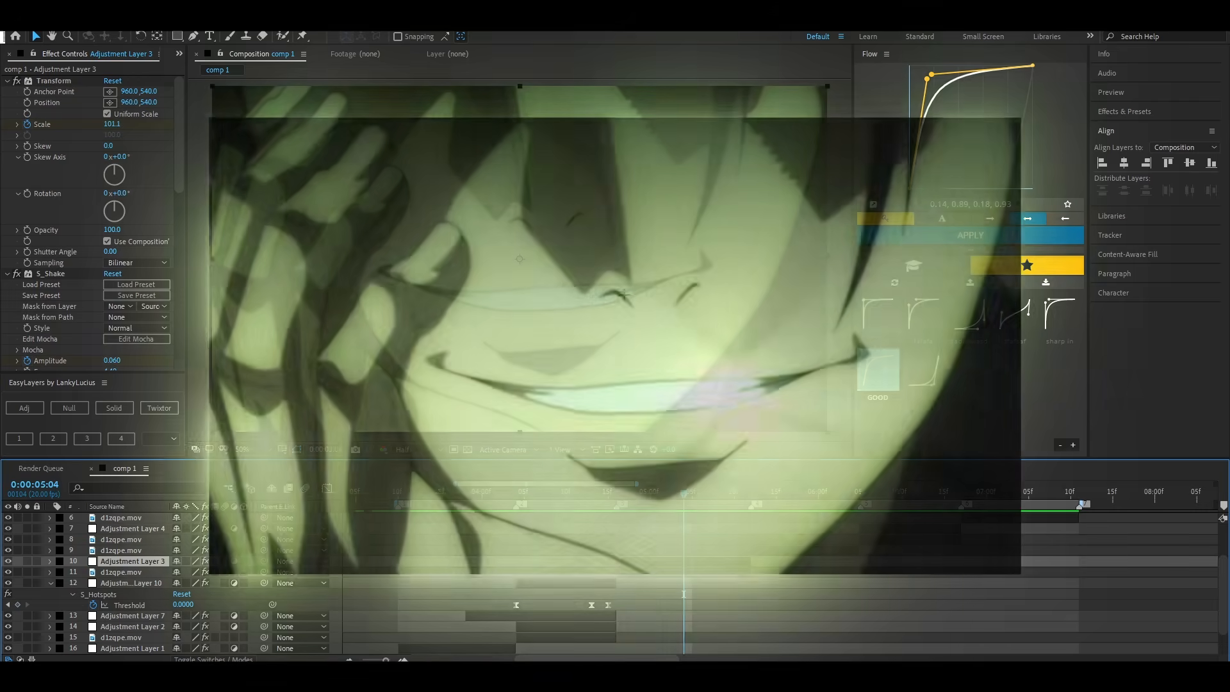
Apply the CC Light Rays effect to Adjustment Layer 3 at 0:00:04:16
key("Page_Up")
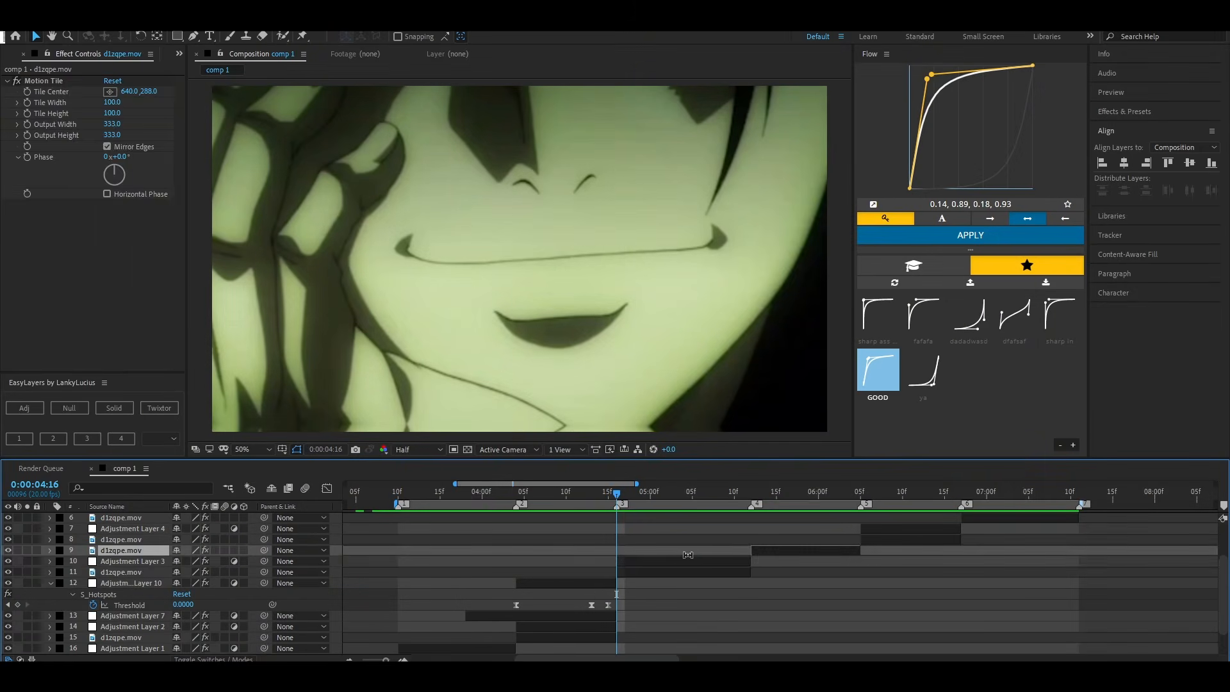
left_click(682, 562)
key("ctrl+space")
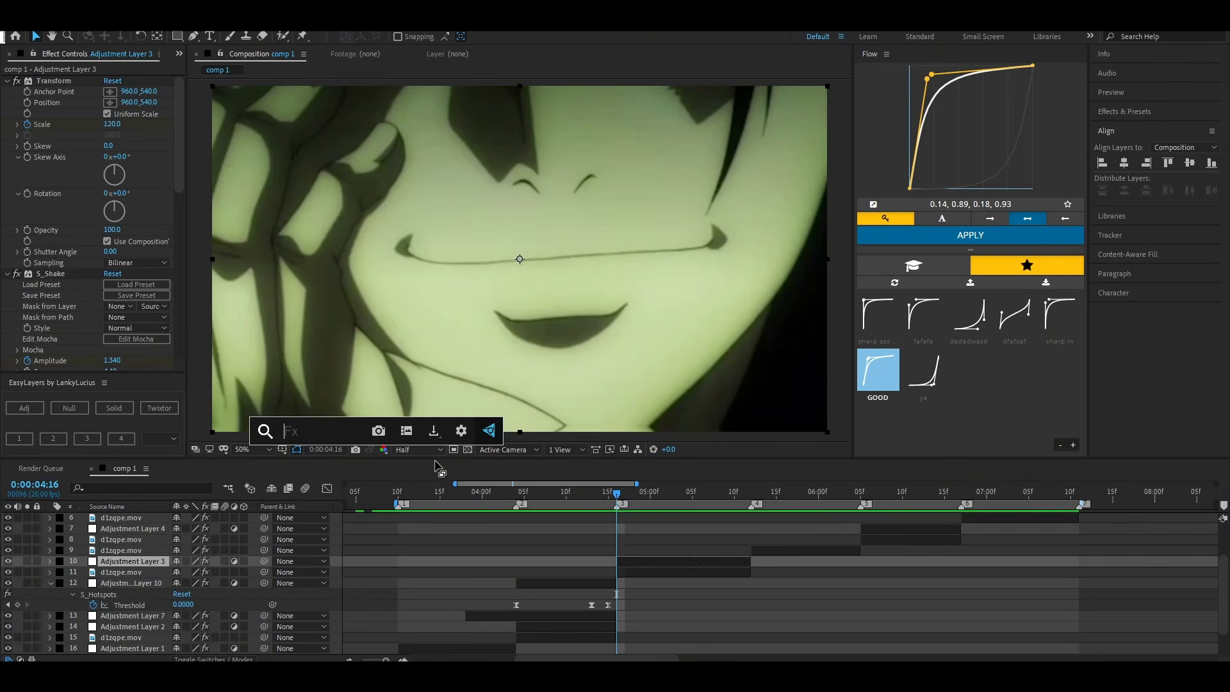
type("cc li")
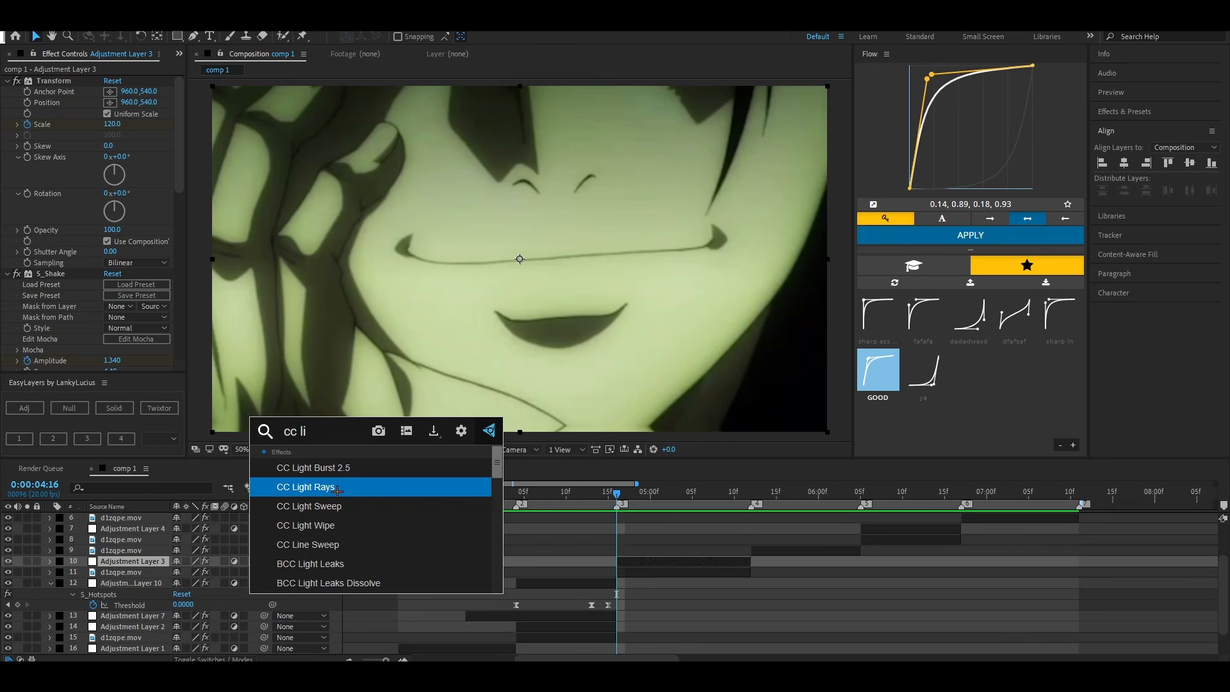
left_click(337, 491)
Keyframe the CC Light Rays Center at 768, 562 at 0:00:04:16 and at 1334, 646 at 0:00:05:11
left_click_drag(366, 172, 426, 292)
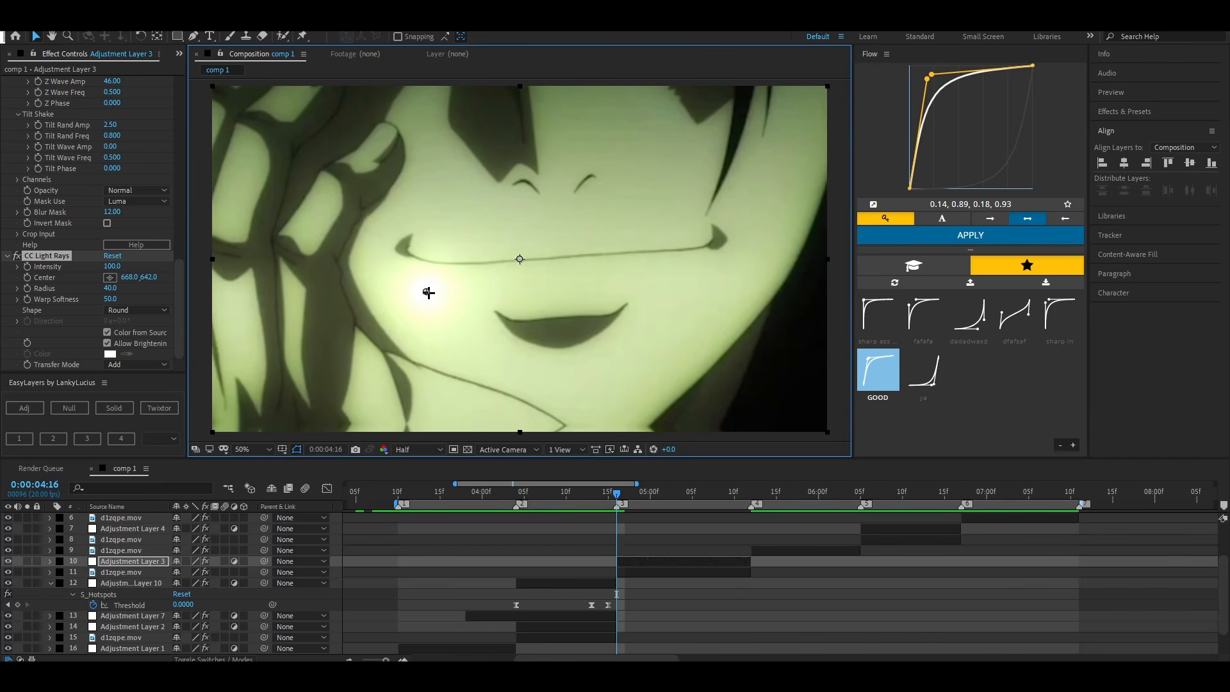
left_click_drag(426, 292, 458, 266)
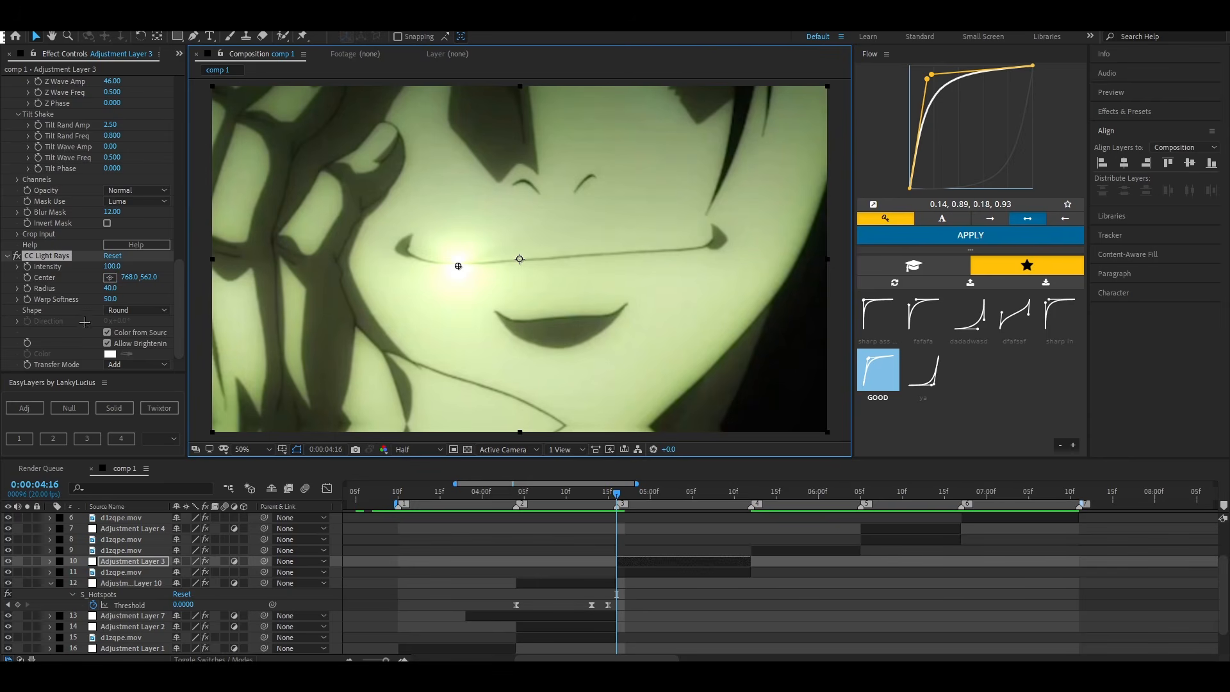
left_click(27, 278)
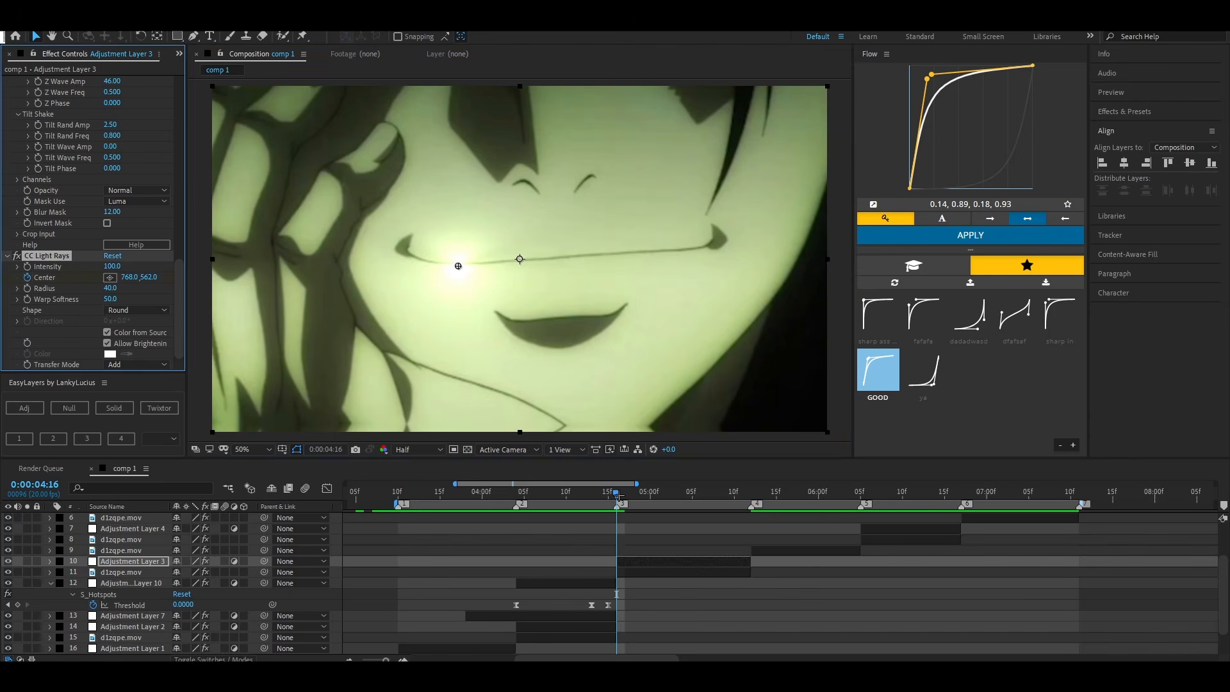
key("space")
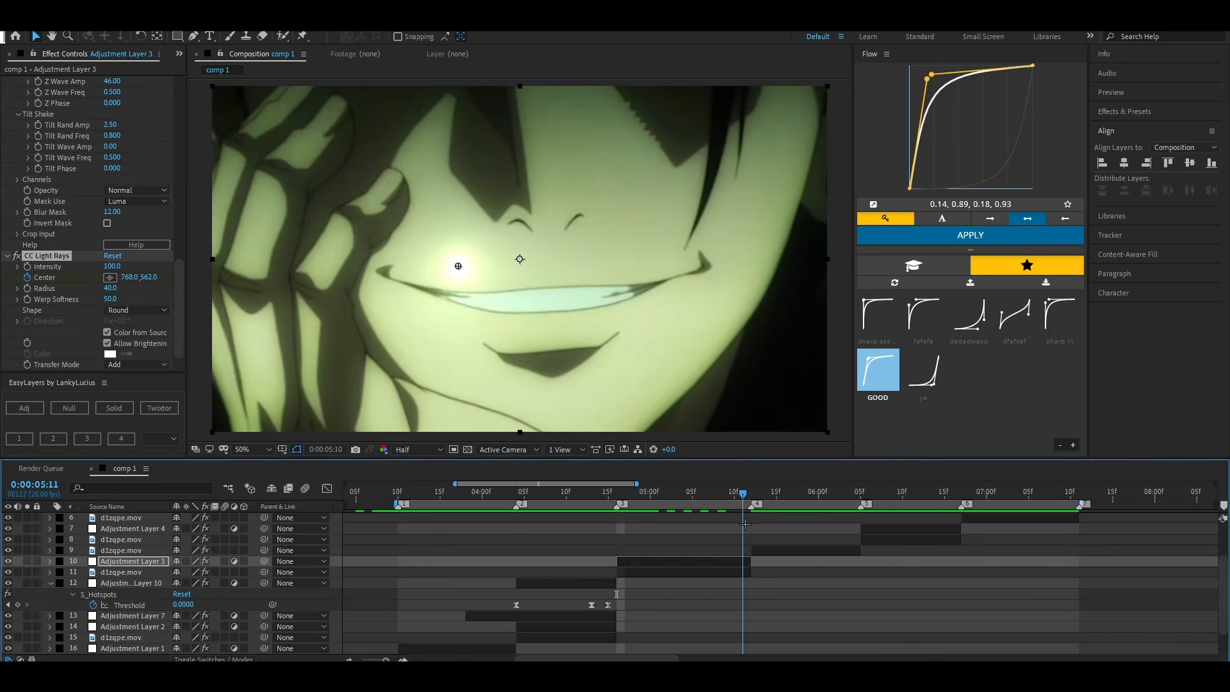
left_click_drag(459, 266, 647, 294)
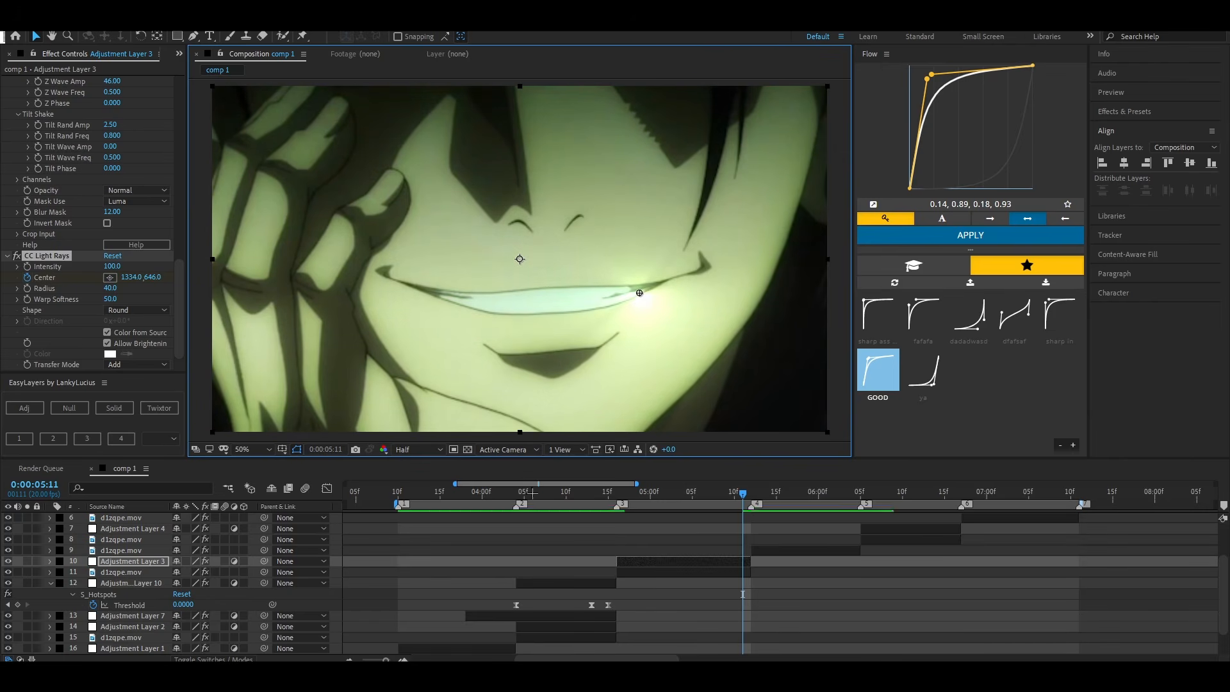
Add a CC Light Rays Intensity keyframe of 0 at 0:00:04:16 on Adjustment Layer 3
left_click(724, 562)
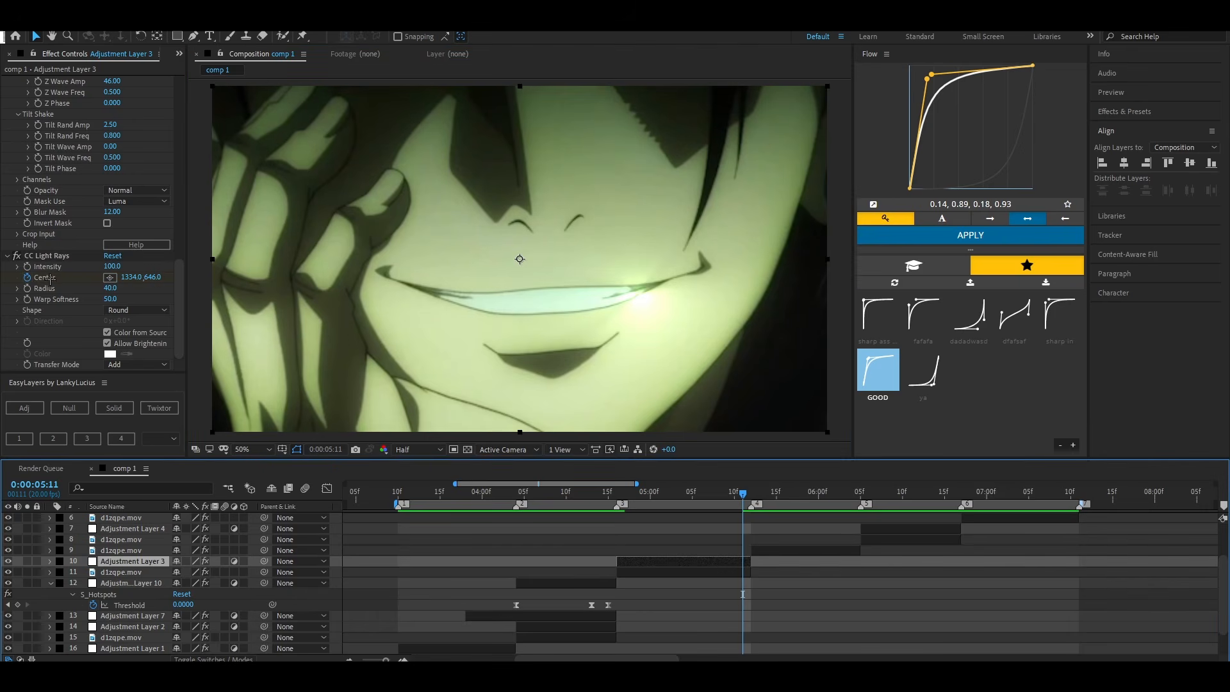
key("i")
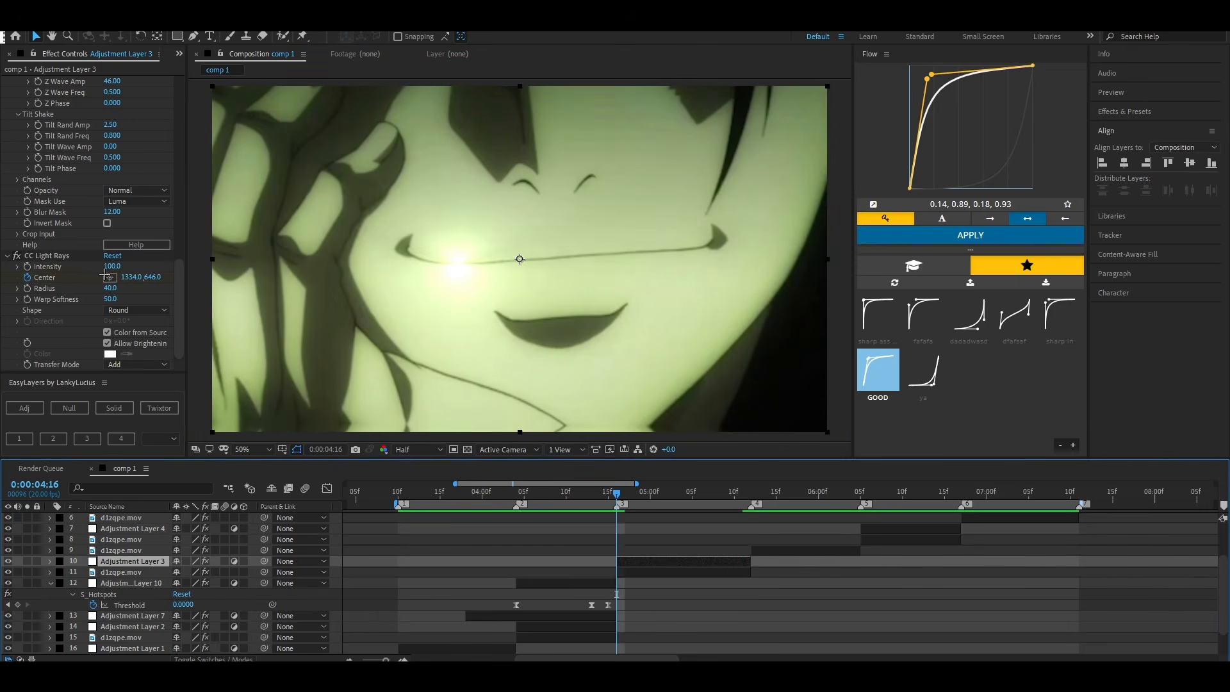
left_click(29, 266)
left_click(114, 267)
type("0")
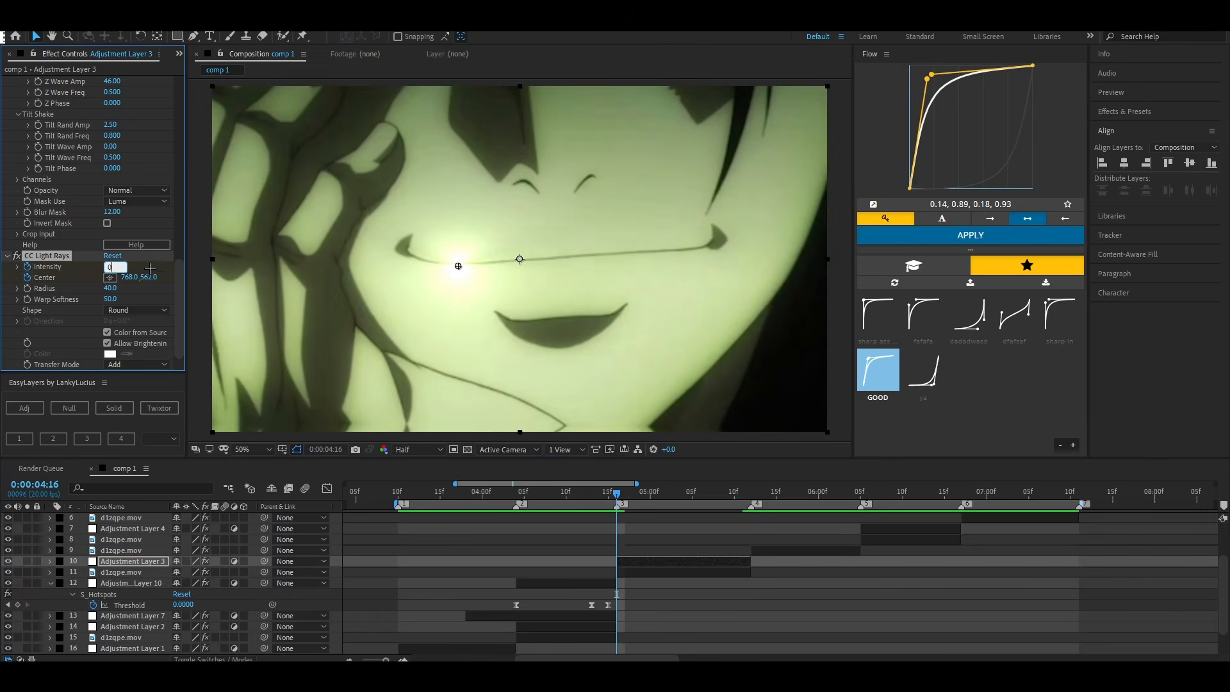
key("Return")
Add a CC Light Rays Intensity keyframe of 100 at 0:00:05:11
key("o")
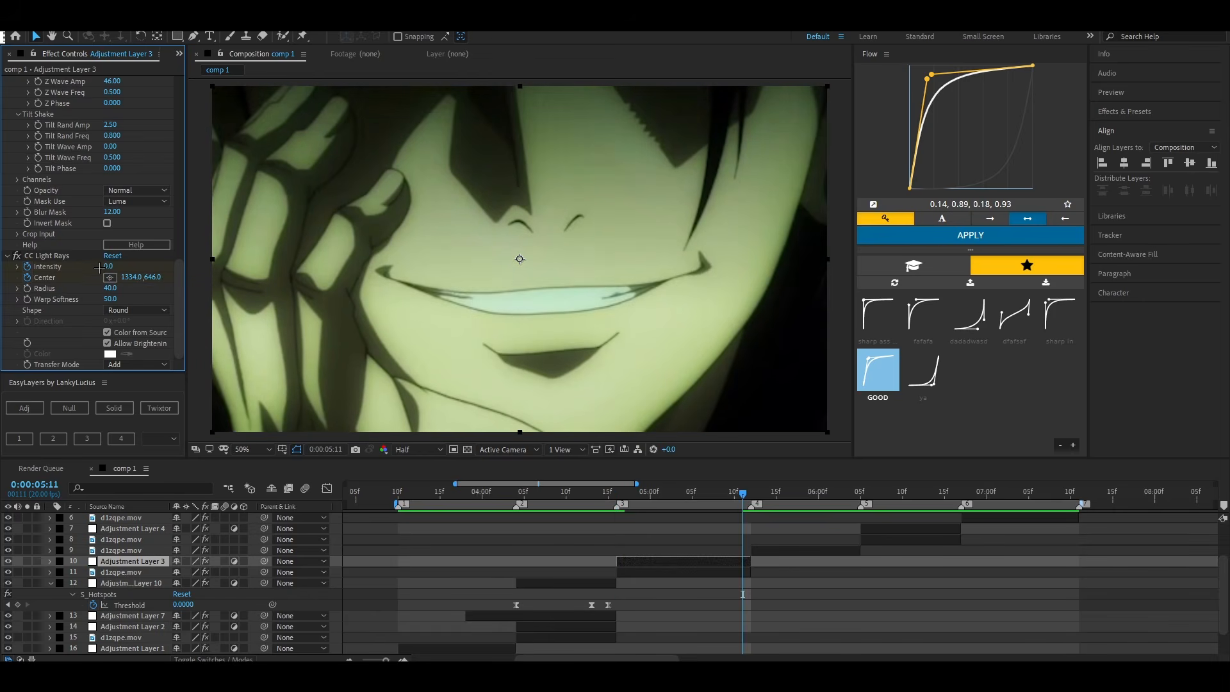
left_click(111, 266)
type("100")
key("Return")
Set the CC Light Rays Radius to 62 and Warp Softness to 67
left_click_drag(110, 290, 132, 300)
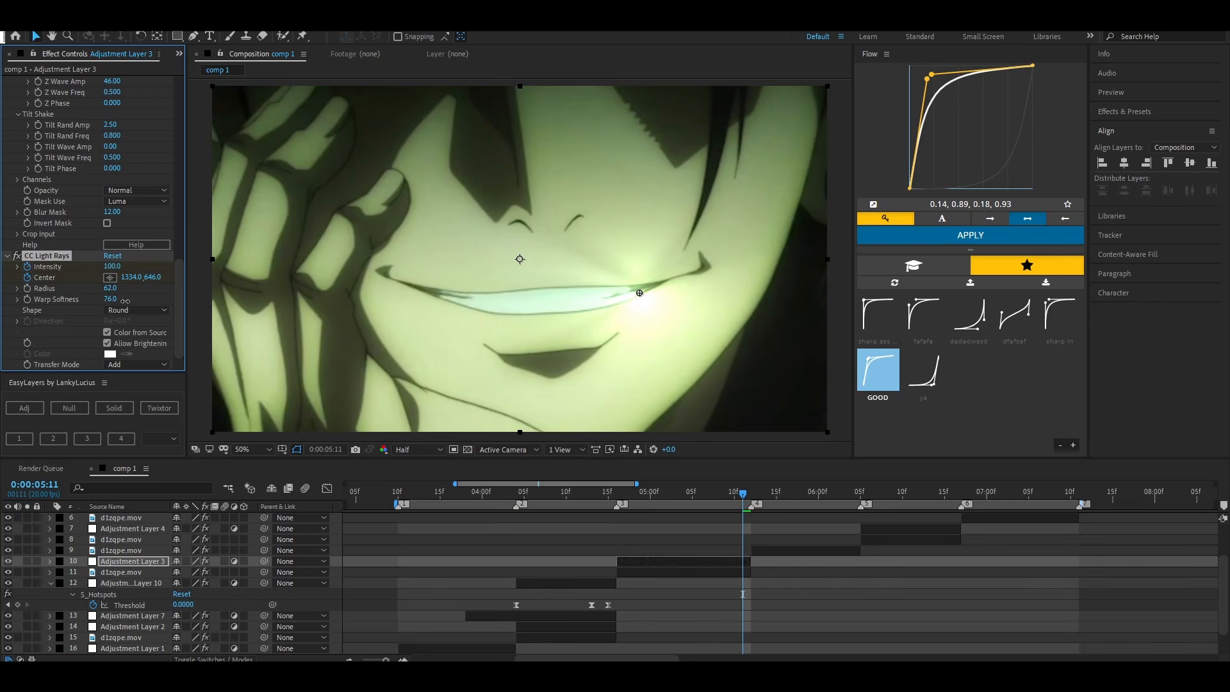
left_click_drag(122, 301, 114, 301)
left_click(774, 577)
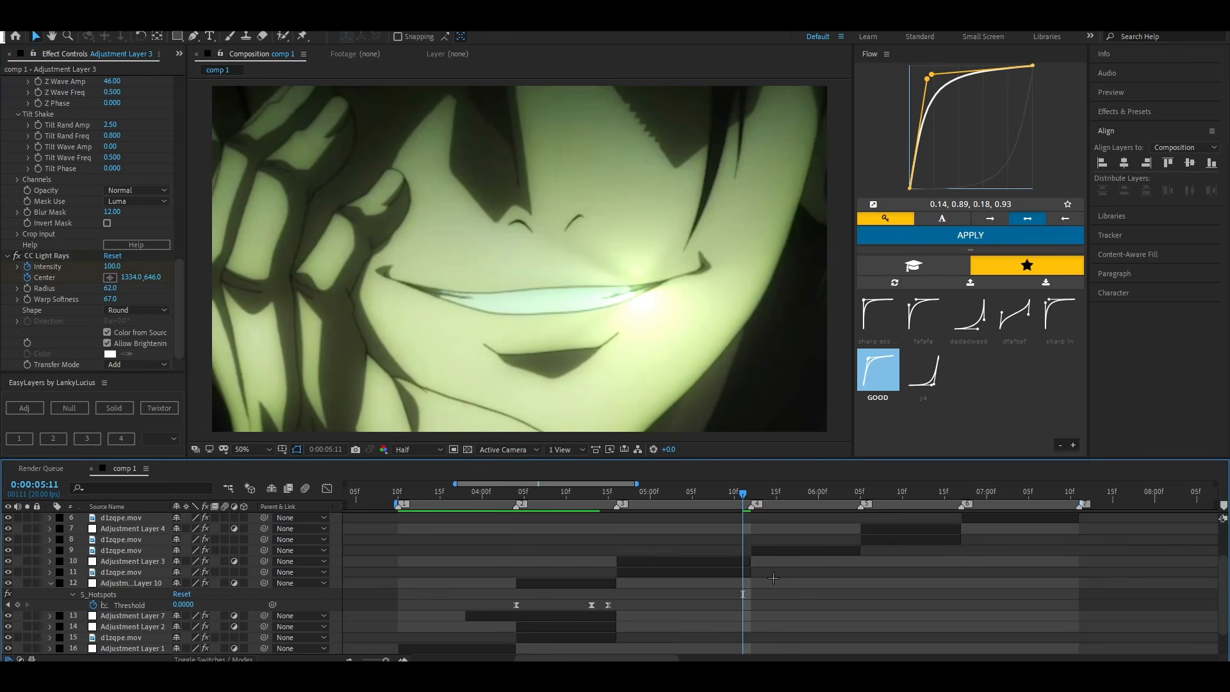
Reveal Adjustment Layer 3's keyframes, apply Easy Ease to the CC Light Rays Intensity and Center keyframes, and scrub through the glow
left_click(726, 563)
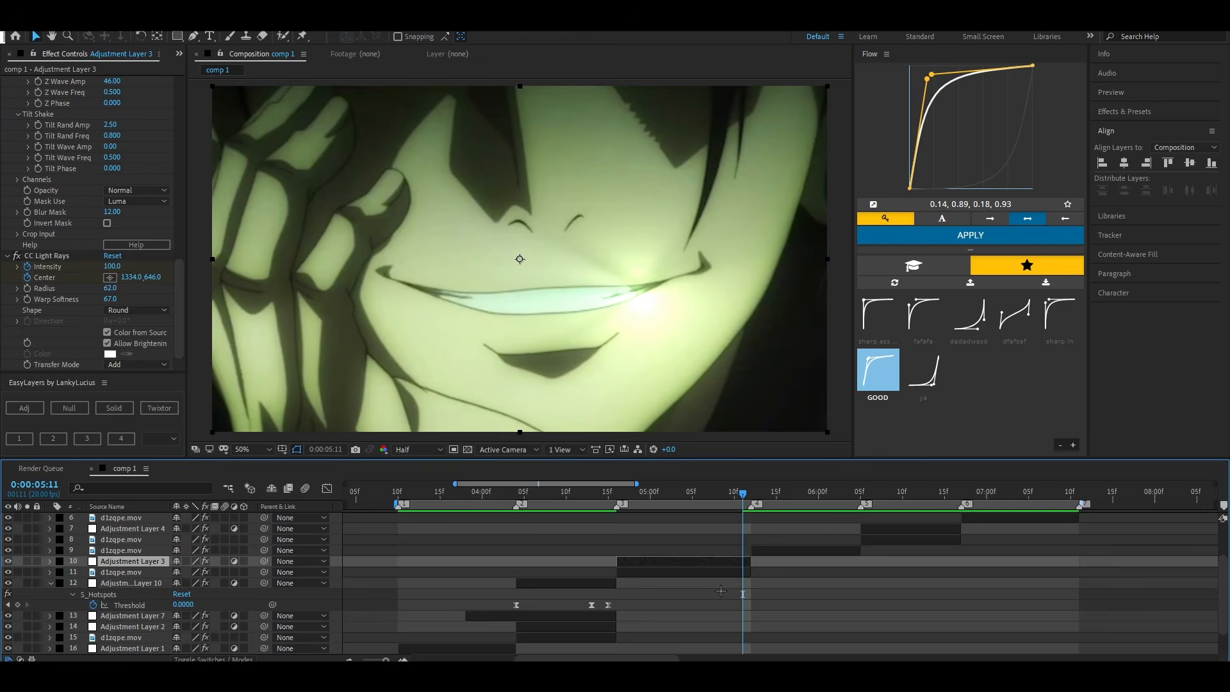
key("u")
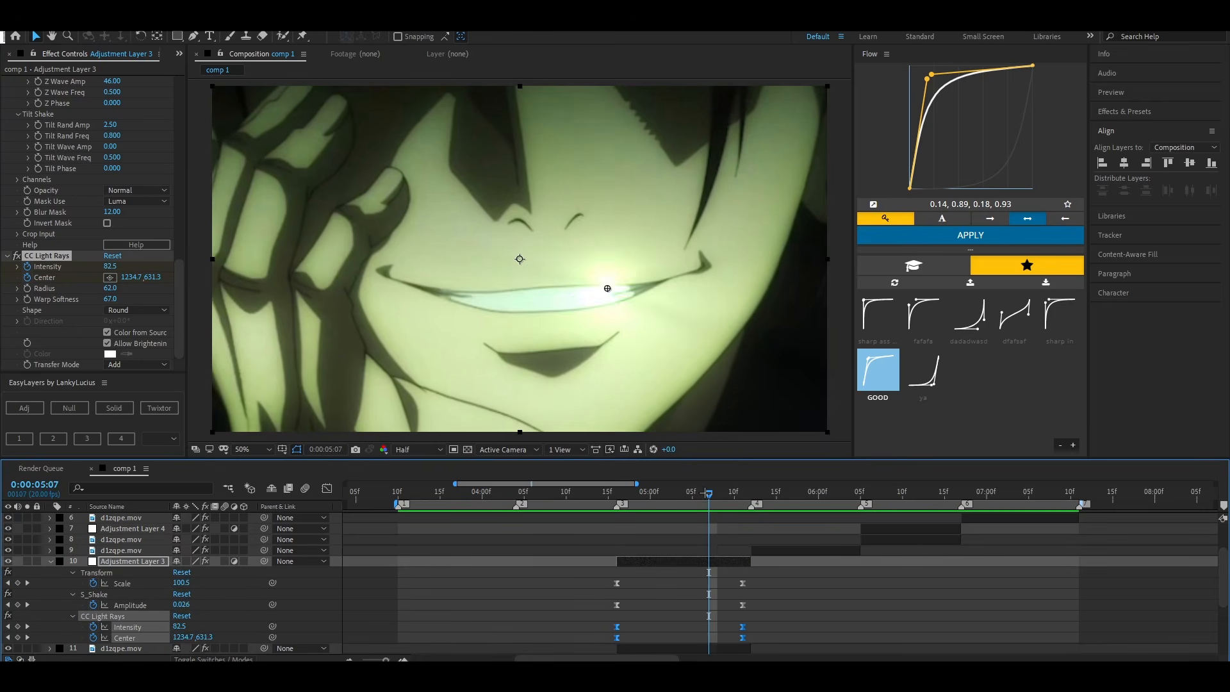
left_click_drag(707, 493, 679, 549)
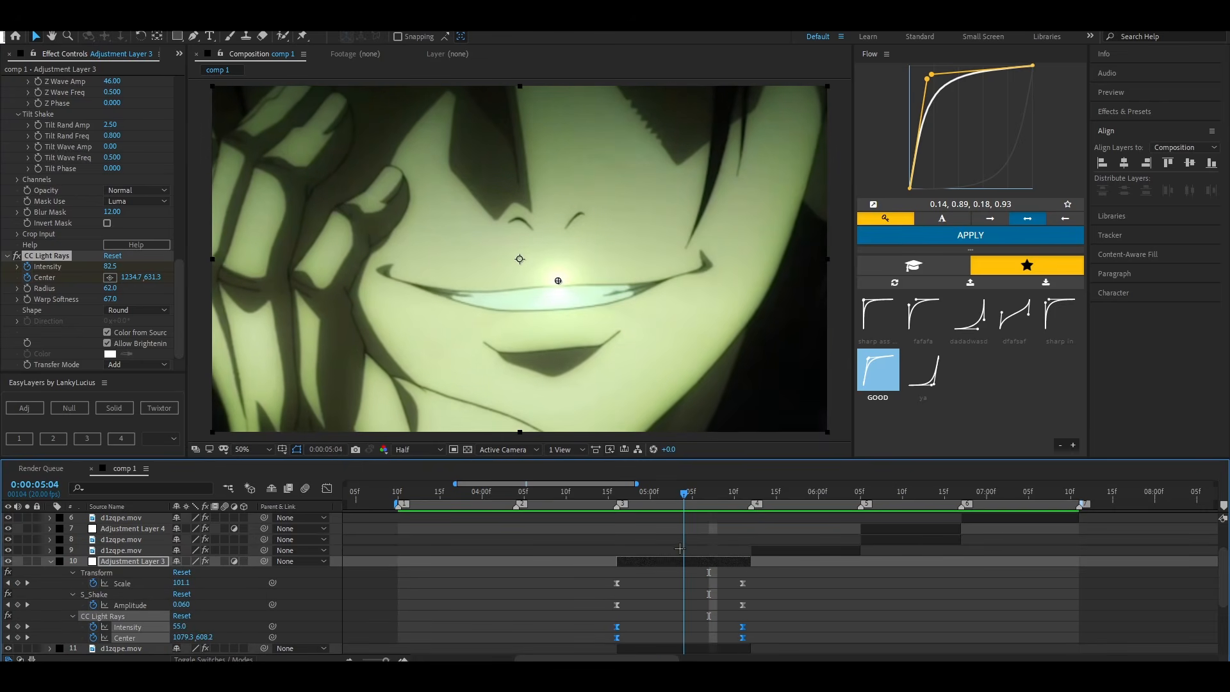
left_click(847, 613)
left_click_drag(683, 493, 617, 513)
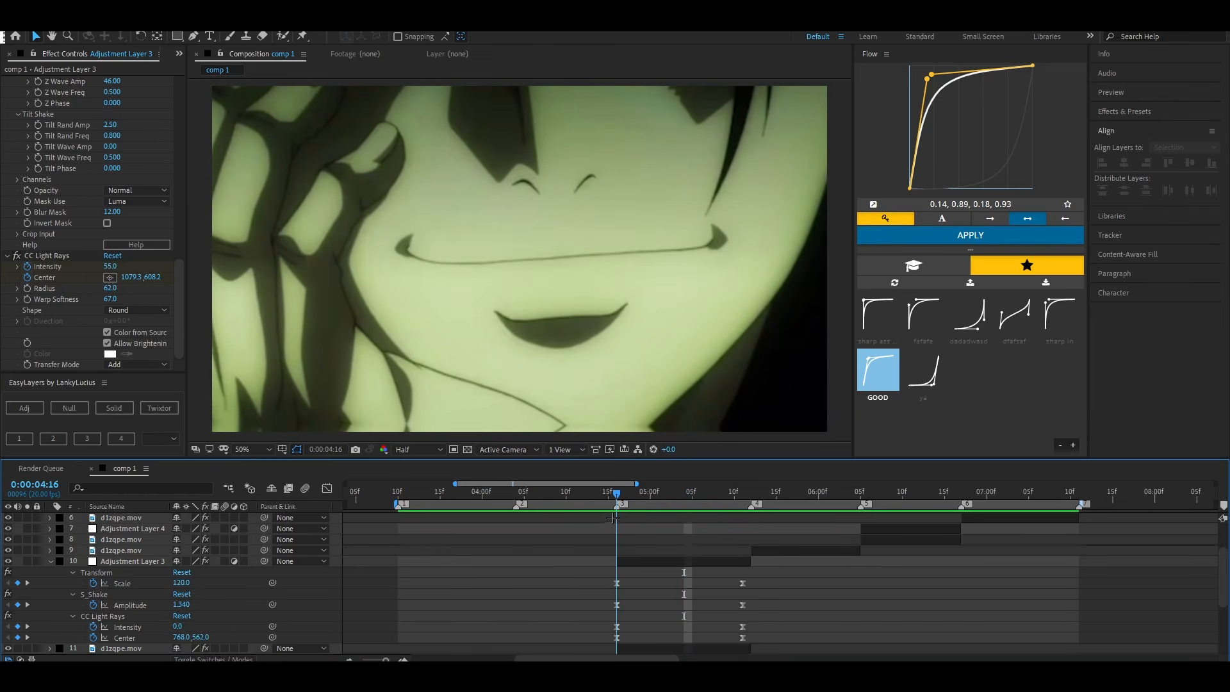
left_click_drag(619, 496, 684, 519)
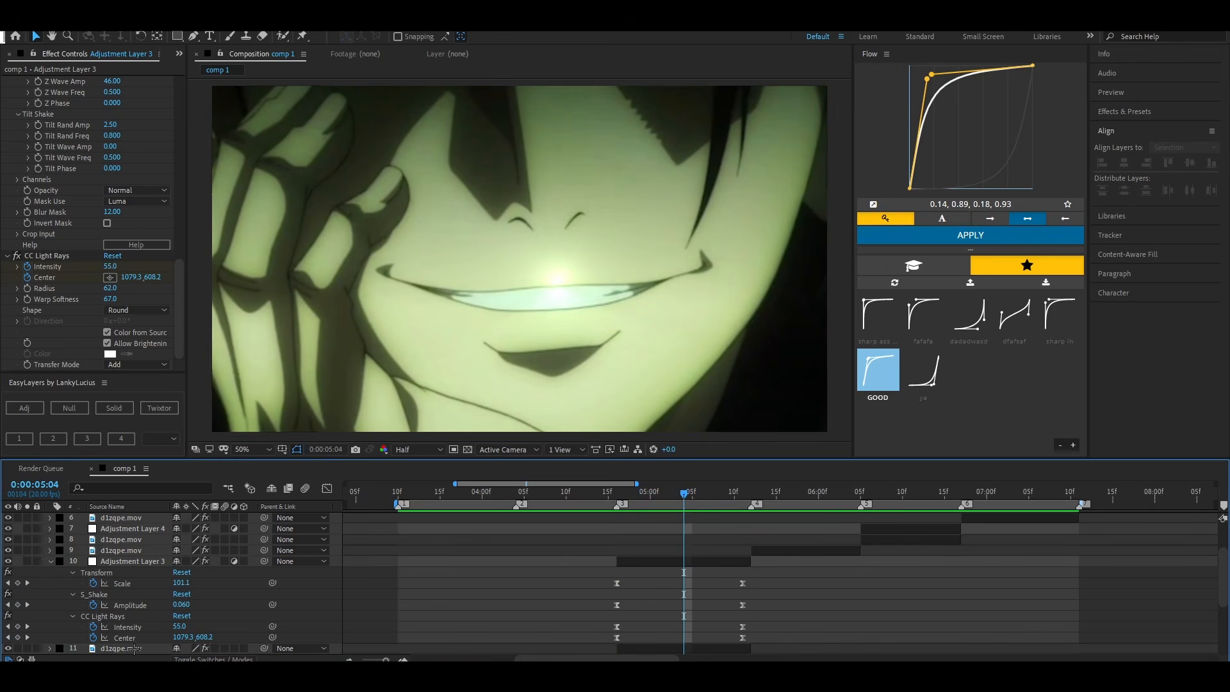
Add a CC Light Rays Center keyframe at 0:00:05:05 with the value 833.8, 670.4, on the character's teeth
left_click(691, 492)
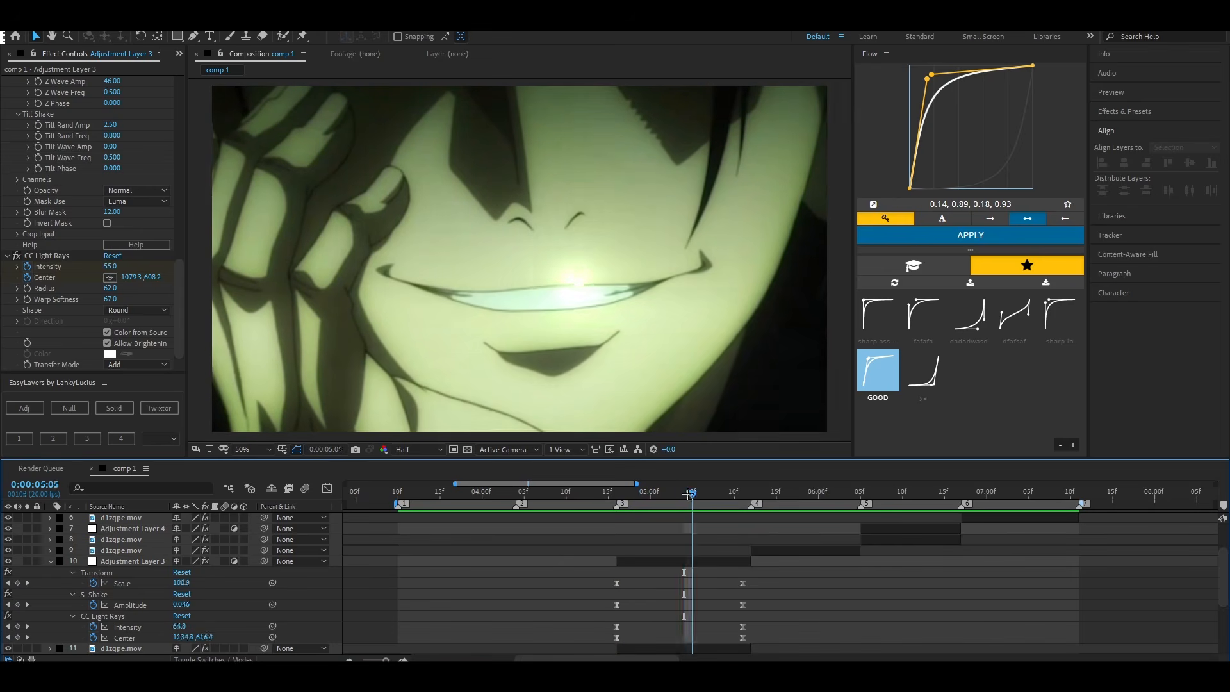
left_click_drag(209, 640, 247, 641)
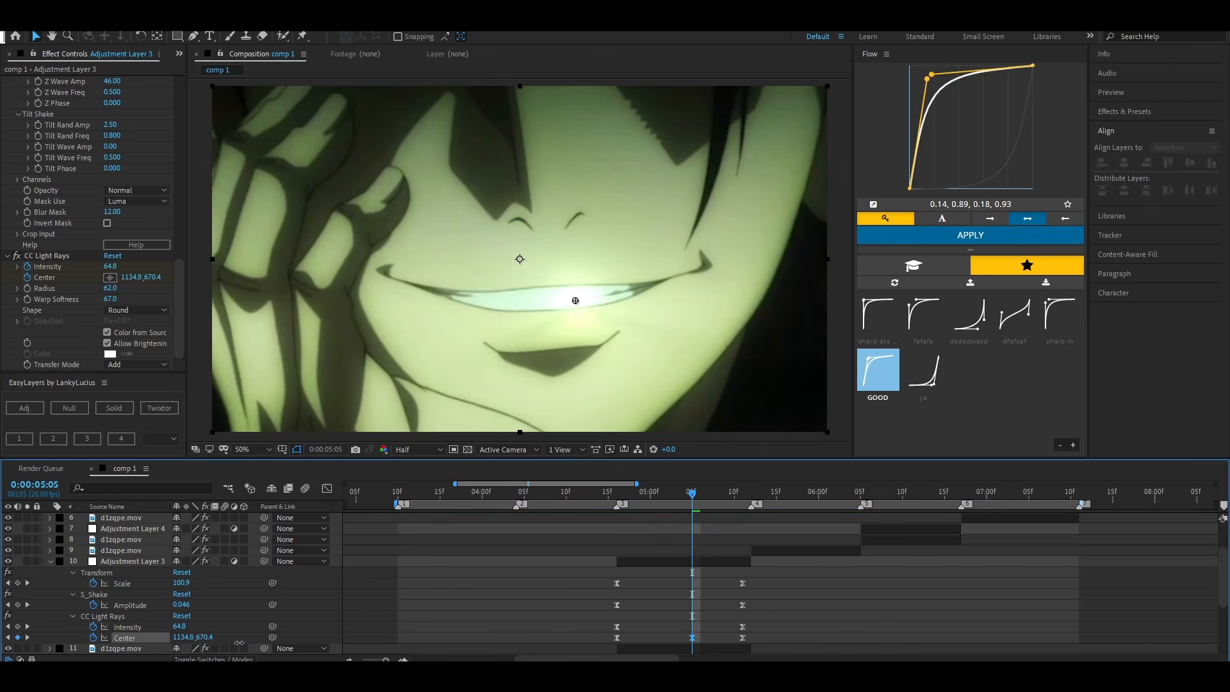
left_click_drag(182, 637, 3, 636)
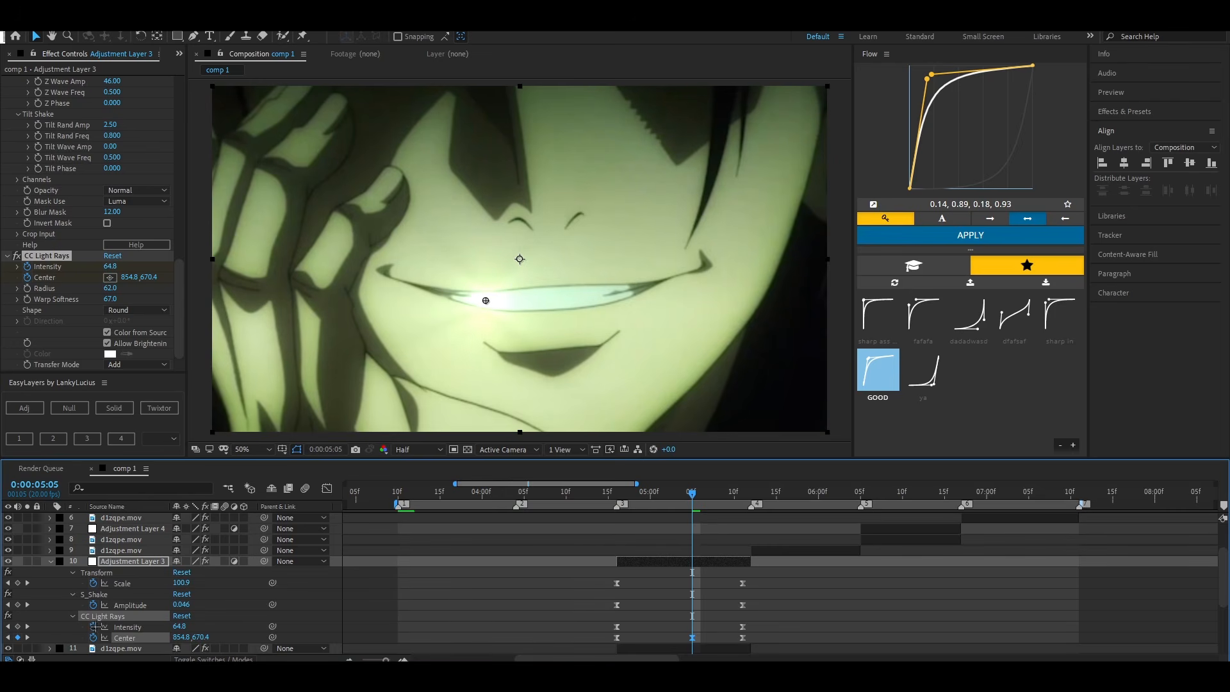
left_click_drag(180, 637, 166, 637)
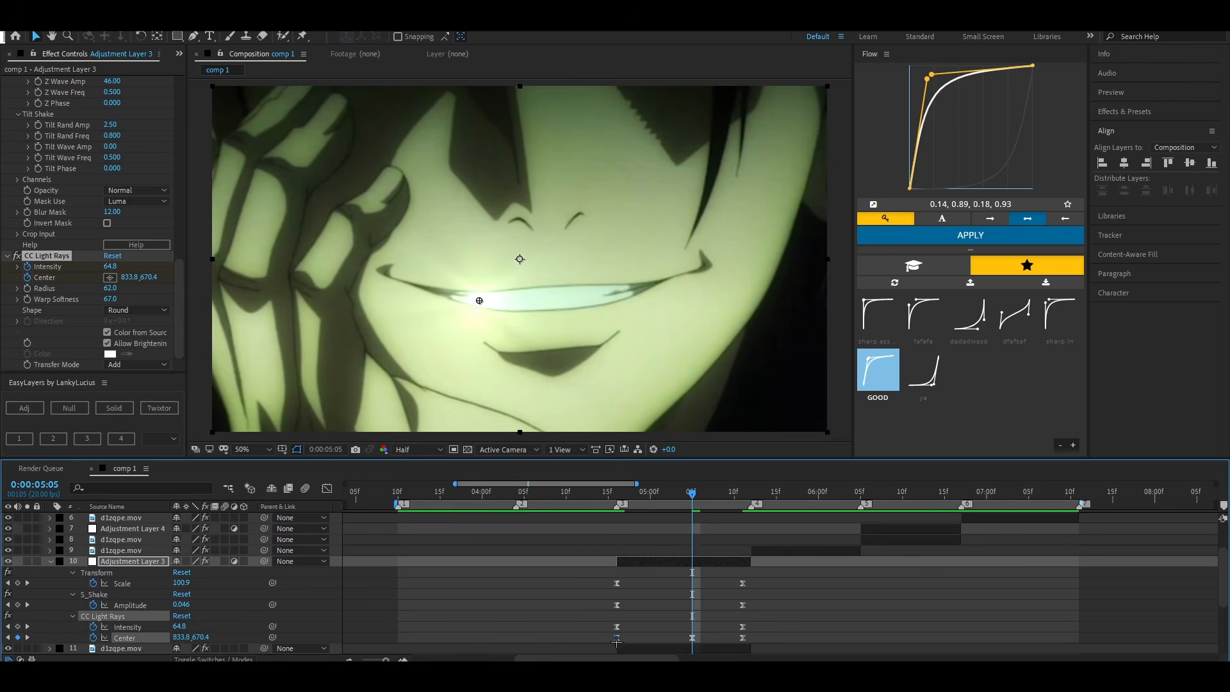
Replace the starting Center keyframe at 0:00:04:16 with the 833.8, 670.4 keyframe
left_click(689, 641)
left_click_drag(692, 638, 619, 649)
key("ctrl+z")
key("ctrl+z")
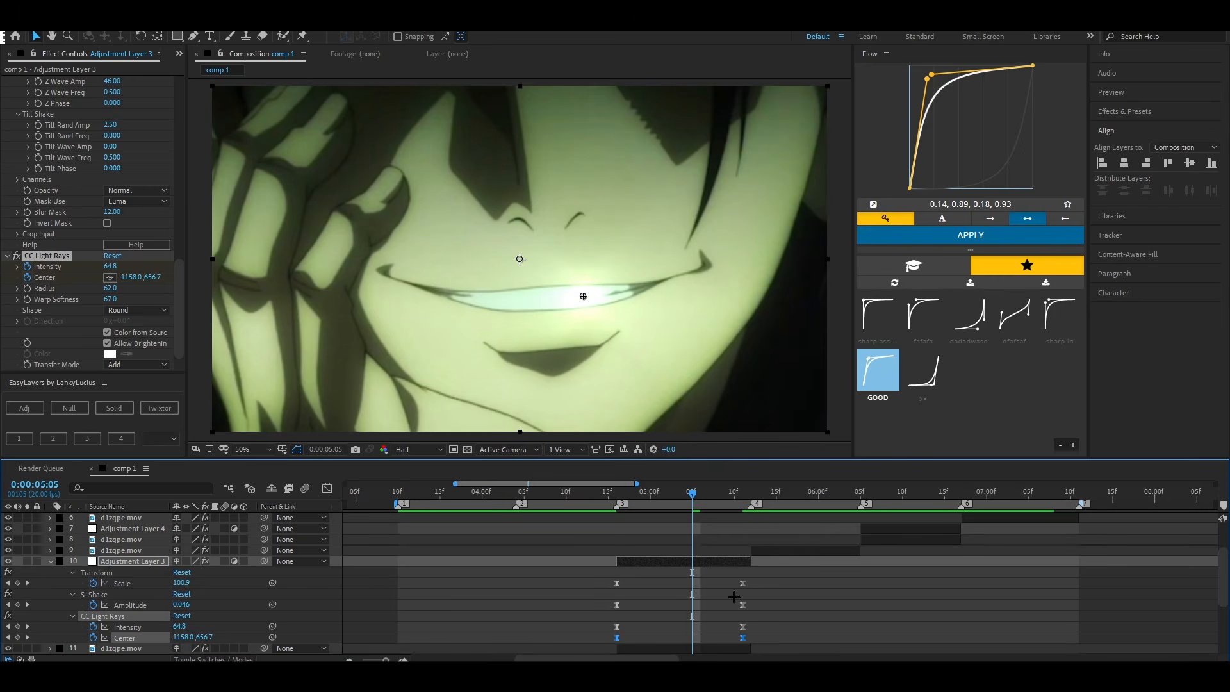
Move the ending CC Light Rays Intensity and Center keyframes to 0:00:05:07
left_click_drag(692, 491, 617, 497)
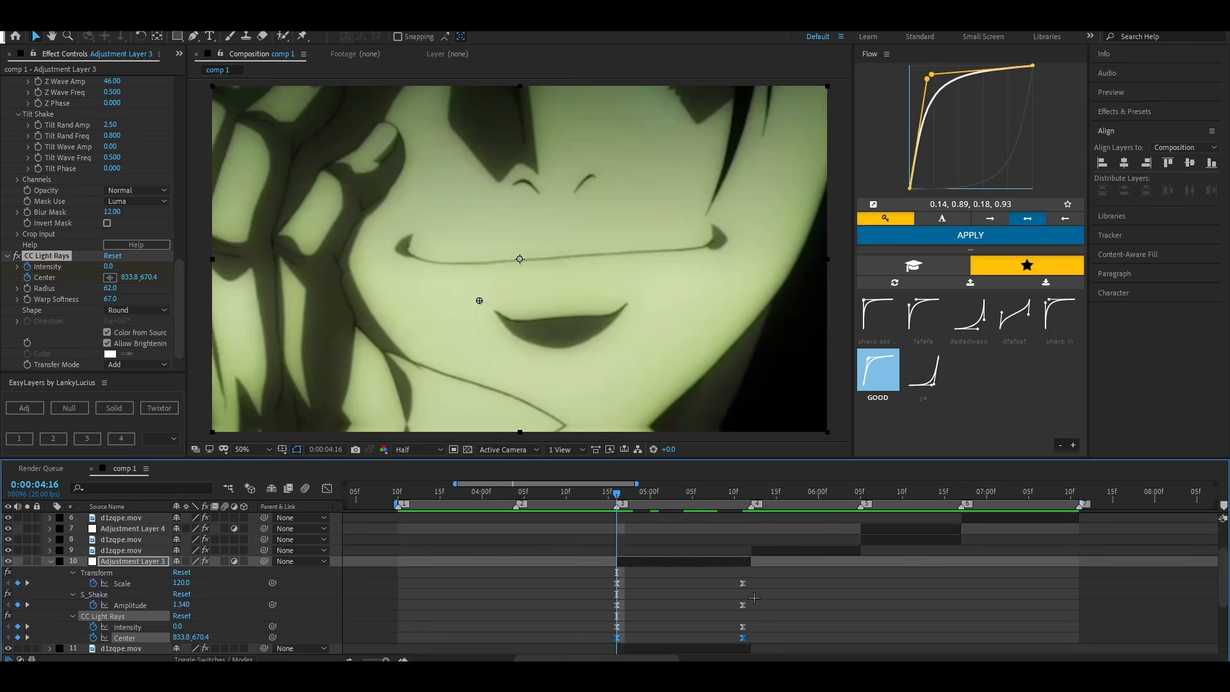
left_click_drag(779, 615, 561, 640)
key("space")
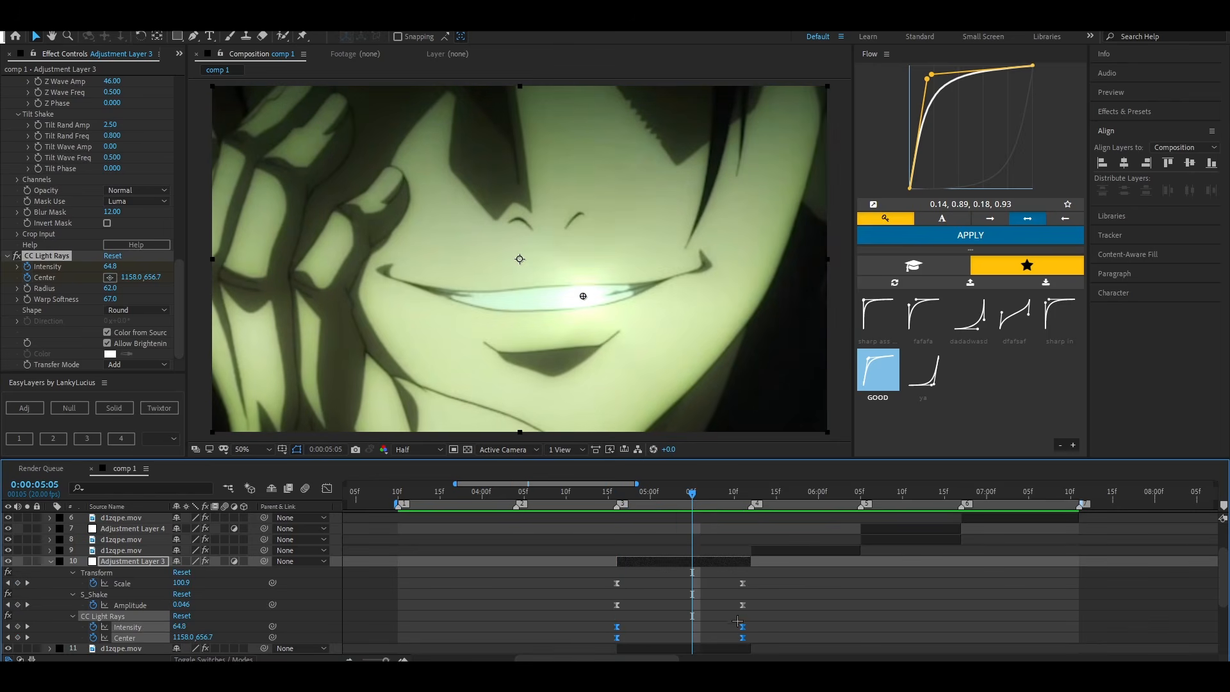
left_click_drag(744, 623, 708, 630)
Play back the CC Light Rays animation from before the third marker several times
left_click_drag(681, 491, 566, 562)
key("space")
left_click(757, 631)
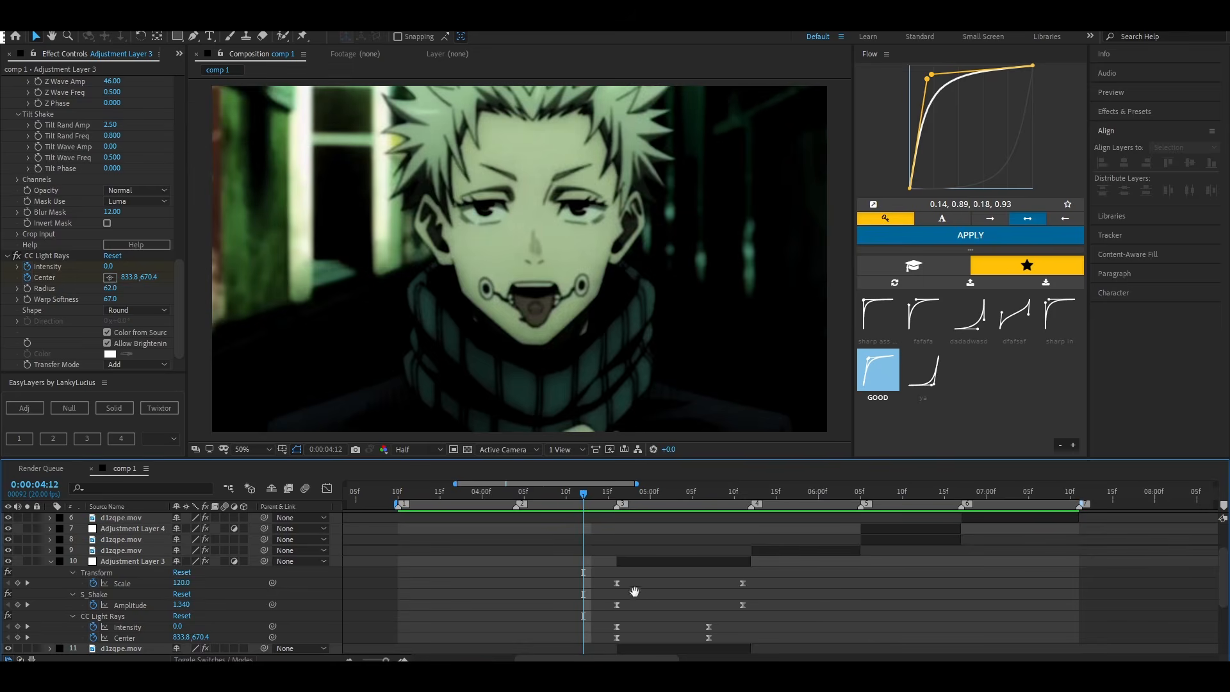
key("space")
key("space")
key("space")
key("space")
Add an Intensity keyframe of 0 at 0:00:05:11 and move the middle Intensity keyframe of 100 to 0:00:05:02
left_click_drag(739, 494, 736, 507)
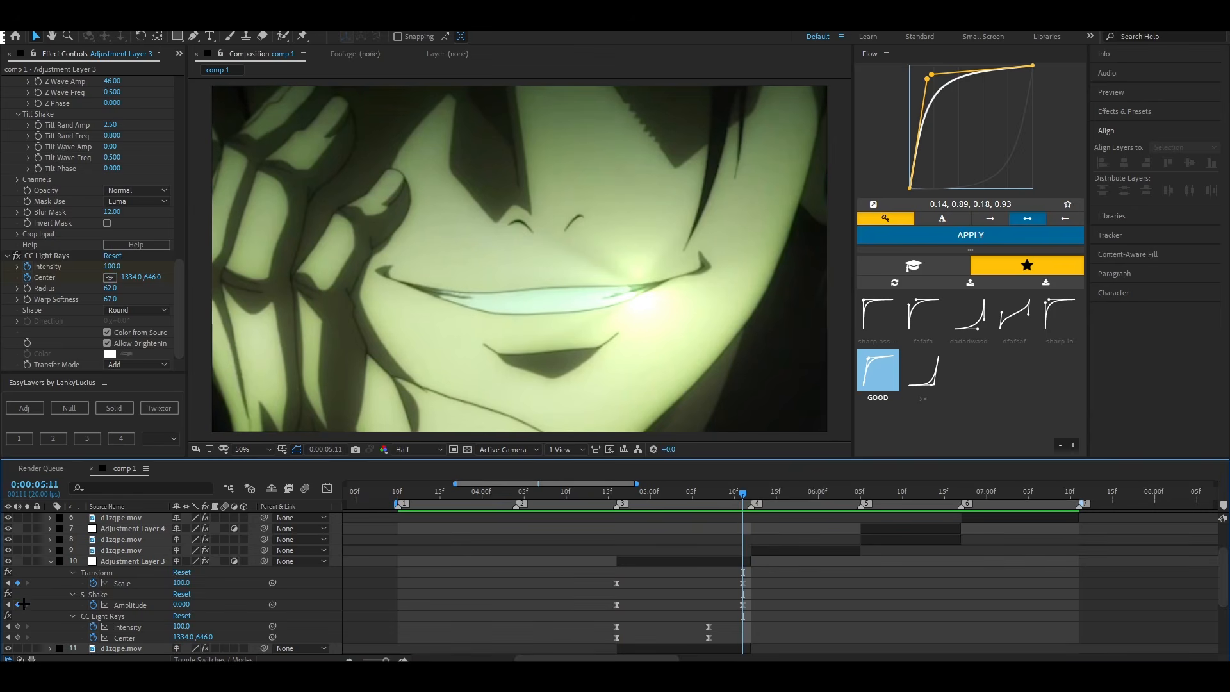
left_click(185, 627)
type("0")
key("Return")
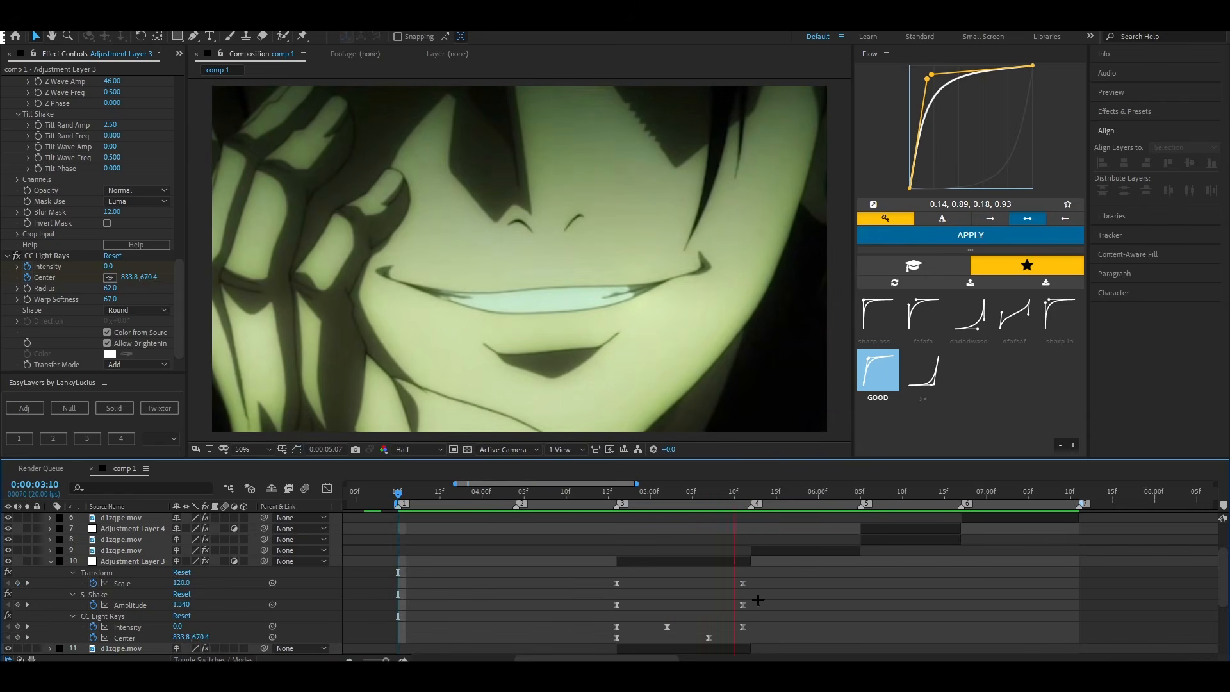
Play back the light-ray glow and the preceding transitions from several points before the third marker
left_click_drag(730, 492, 671, 542)
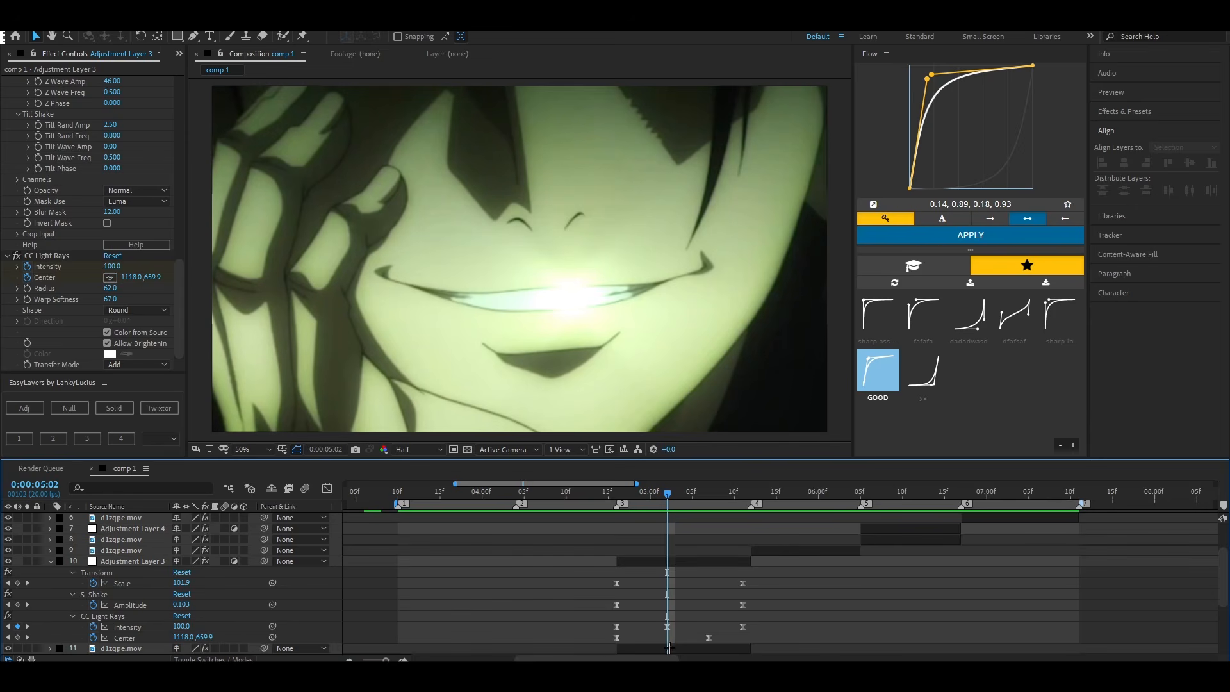
key("space")
key("space")
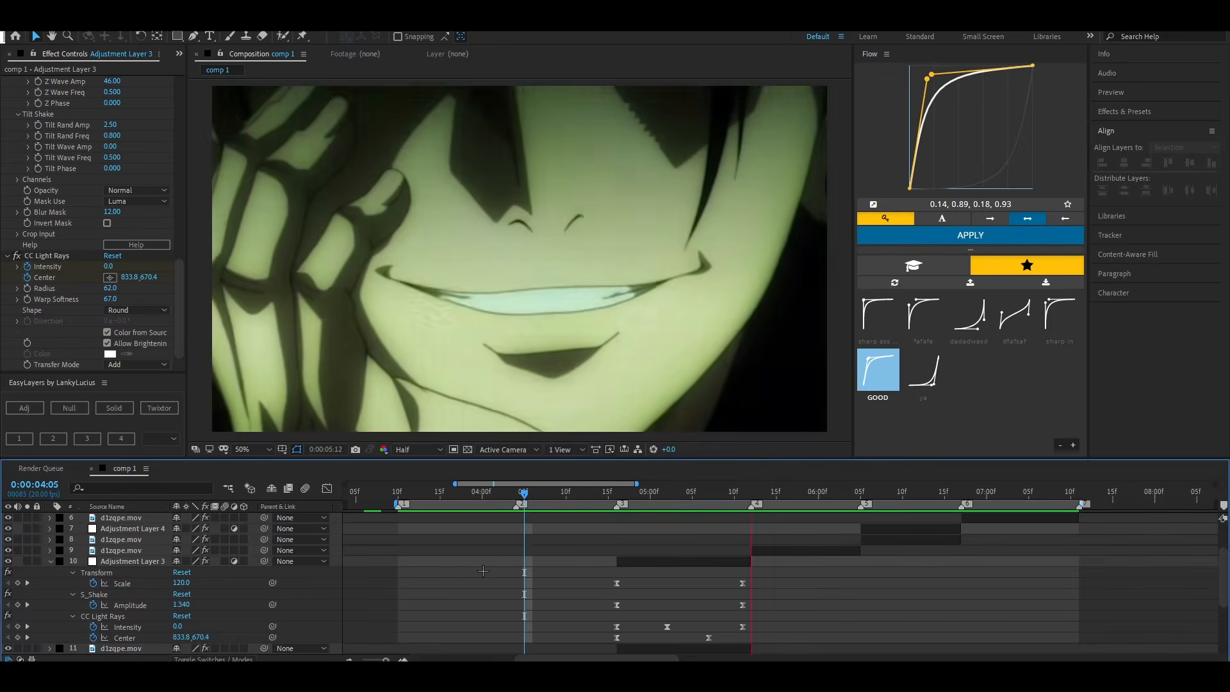
left_click_drag(751, 493, 510, 532)
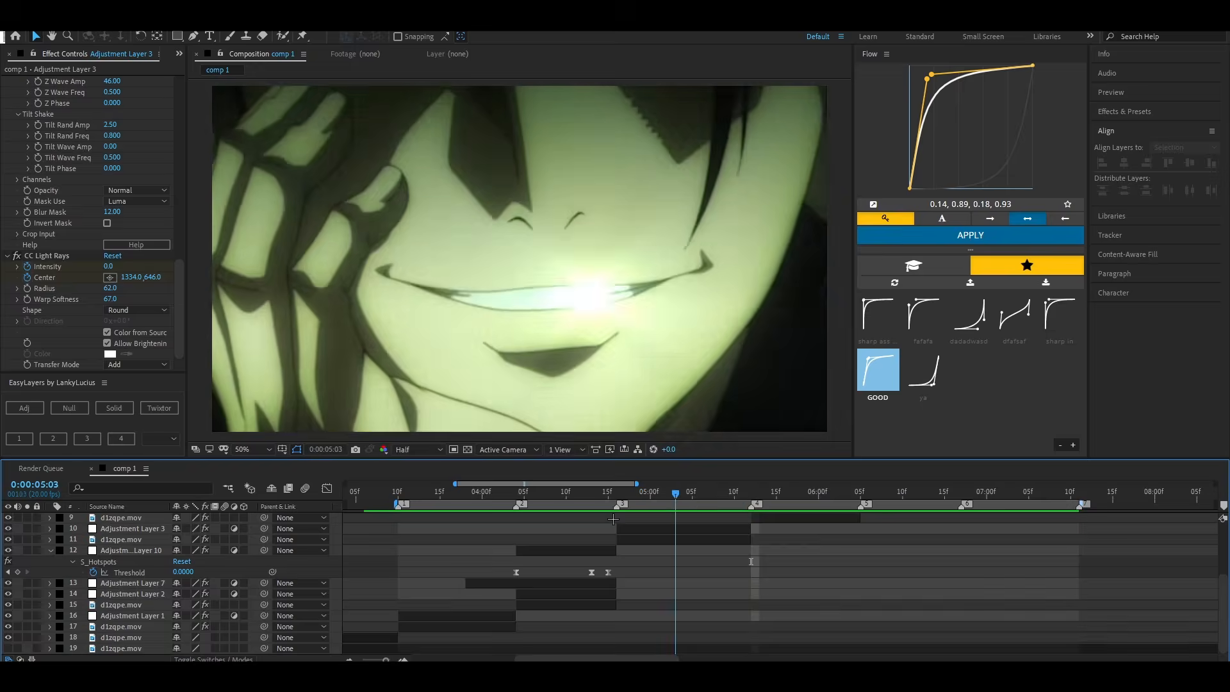
key("space")
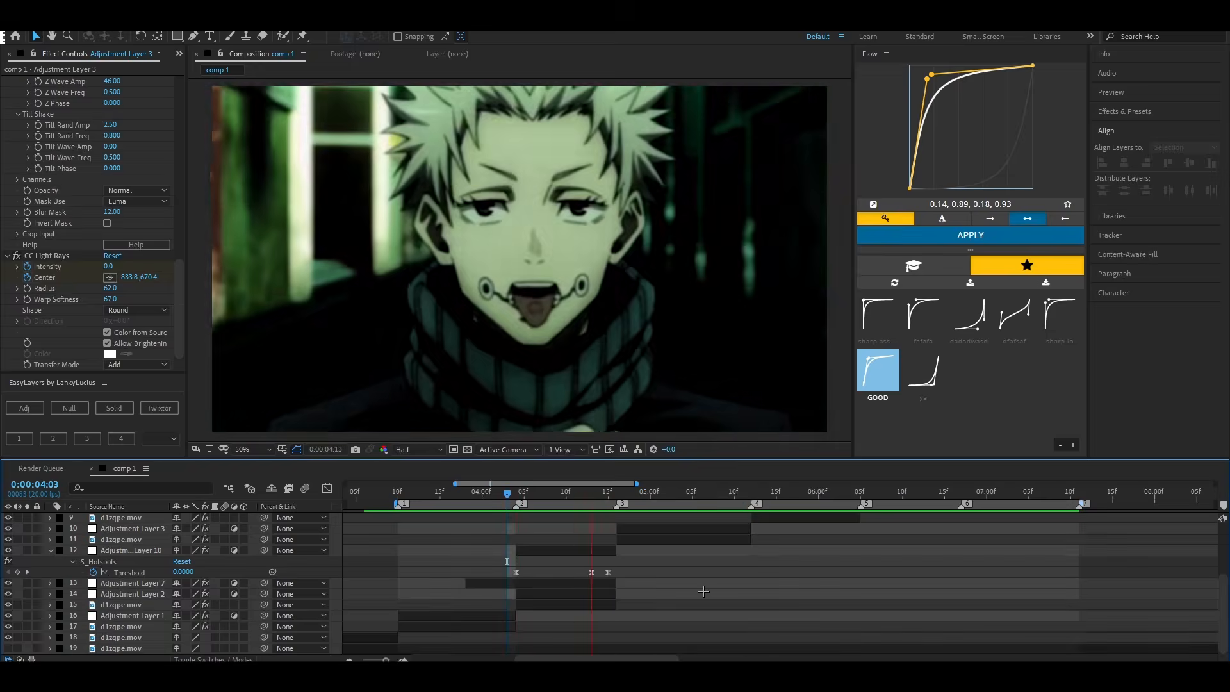
key("space")
left_click_drag(698, 488, 432, 543)
key("space")
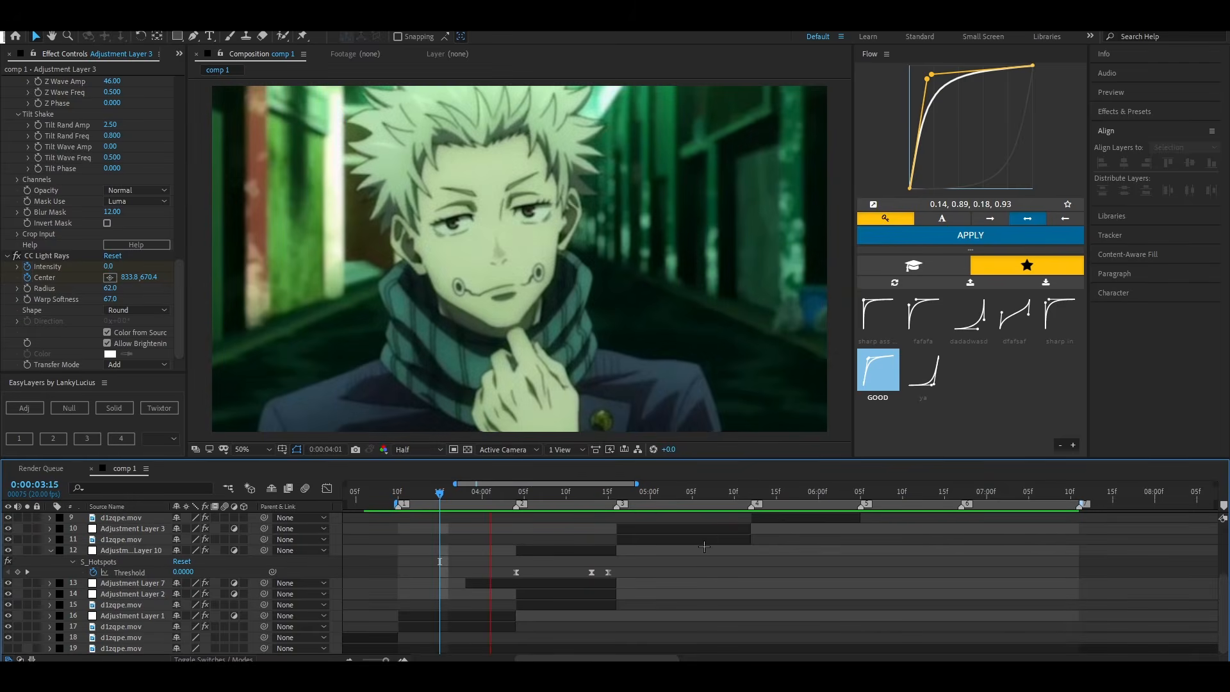
key("space")
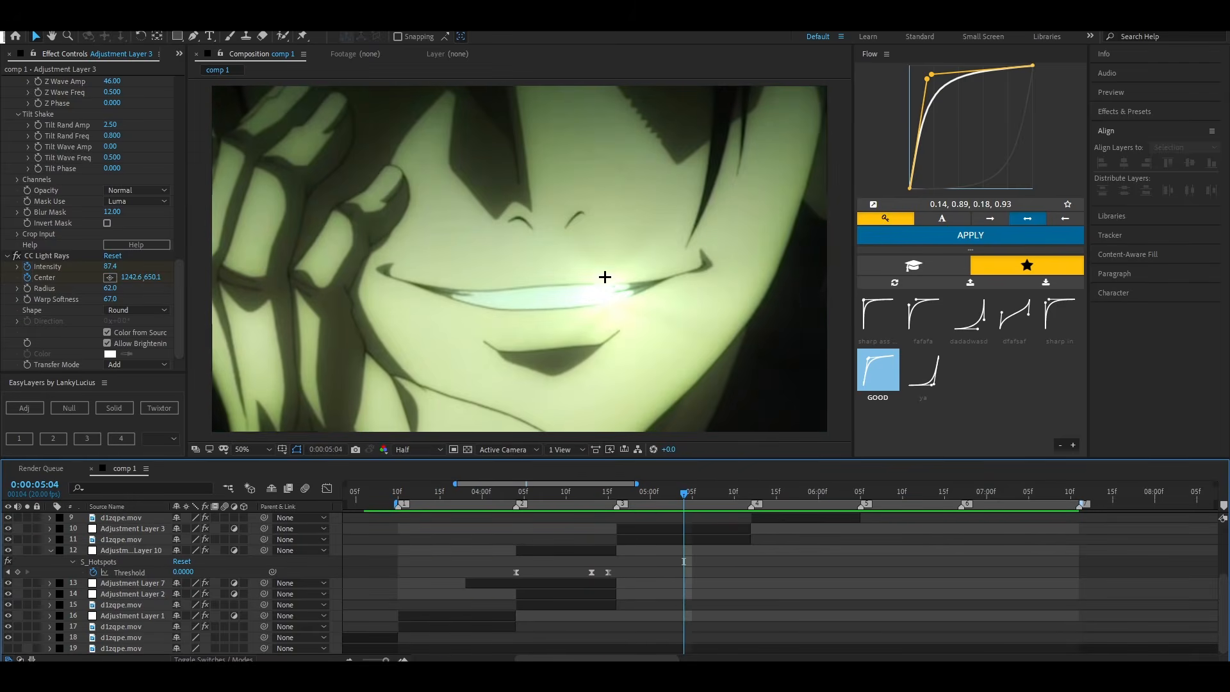
Create a one-frame adjustment layer directly above Adjustment Layer 1 at the first marker, 0:00:03:10
left_click_drag(703, 490, 439, 538)
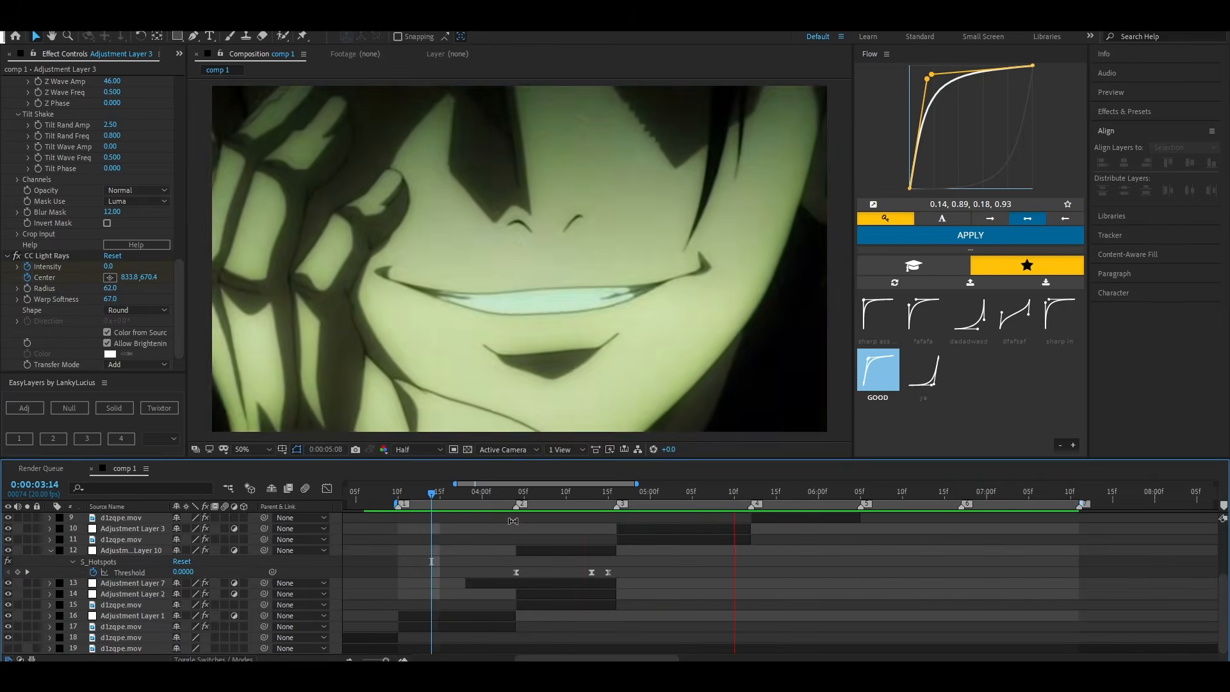
left_click_drag(459, 493, 407, 548)
left_click(401, 487)
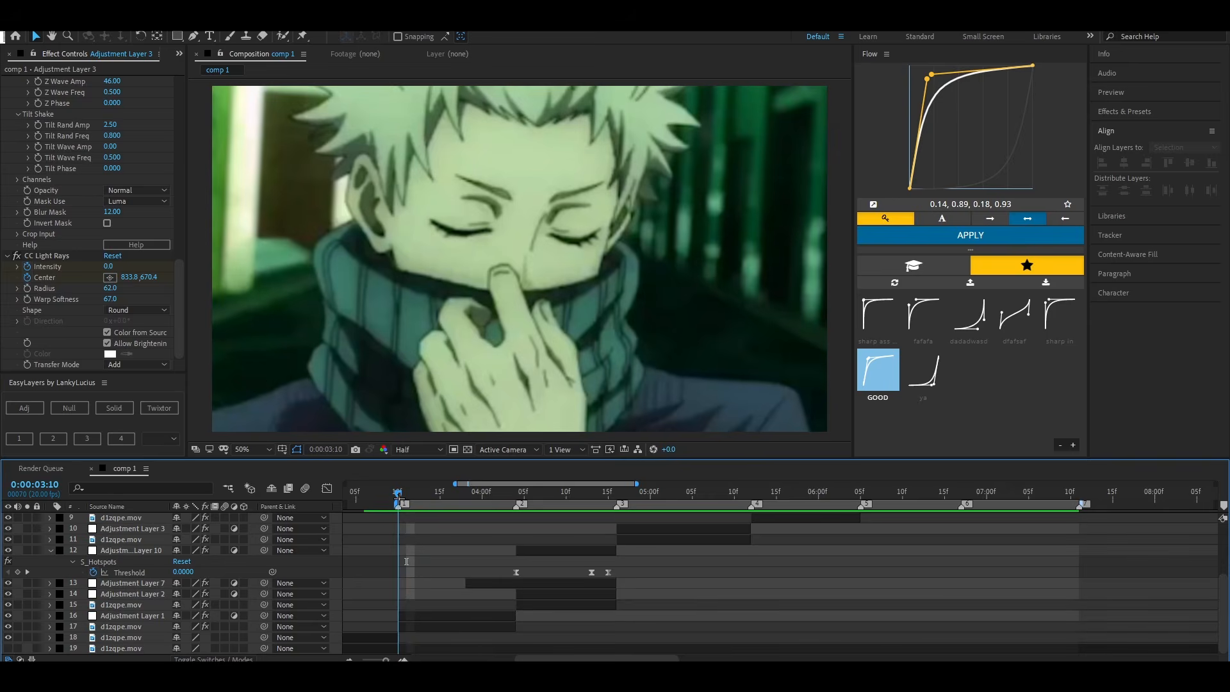
left_click(409, 615)
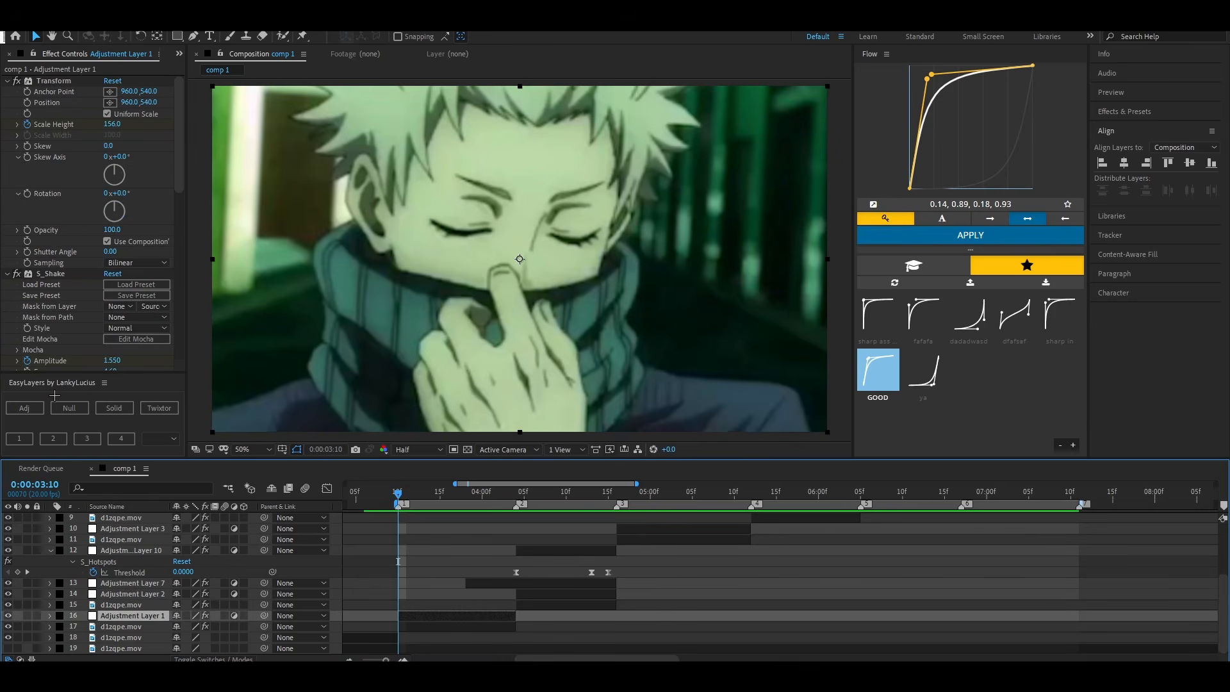
left_click(483, 492)
left_click(412, 504)
left_click_drag(410, 505, 1012, 505)
left_click_drag(902, 494, 398, 499)
left_click(24, 440)
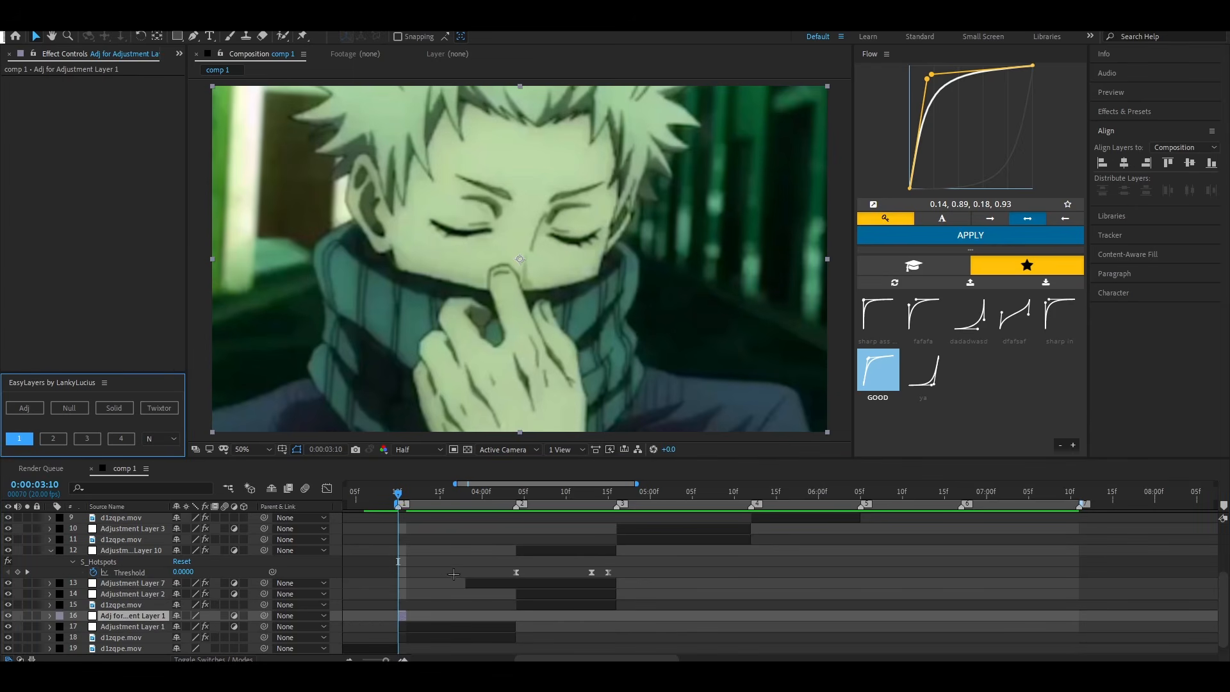
left_click_drag(397, 495, 390, 497)
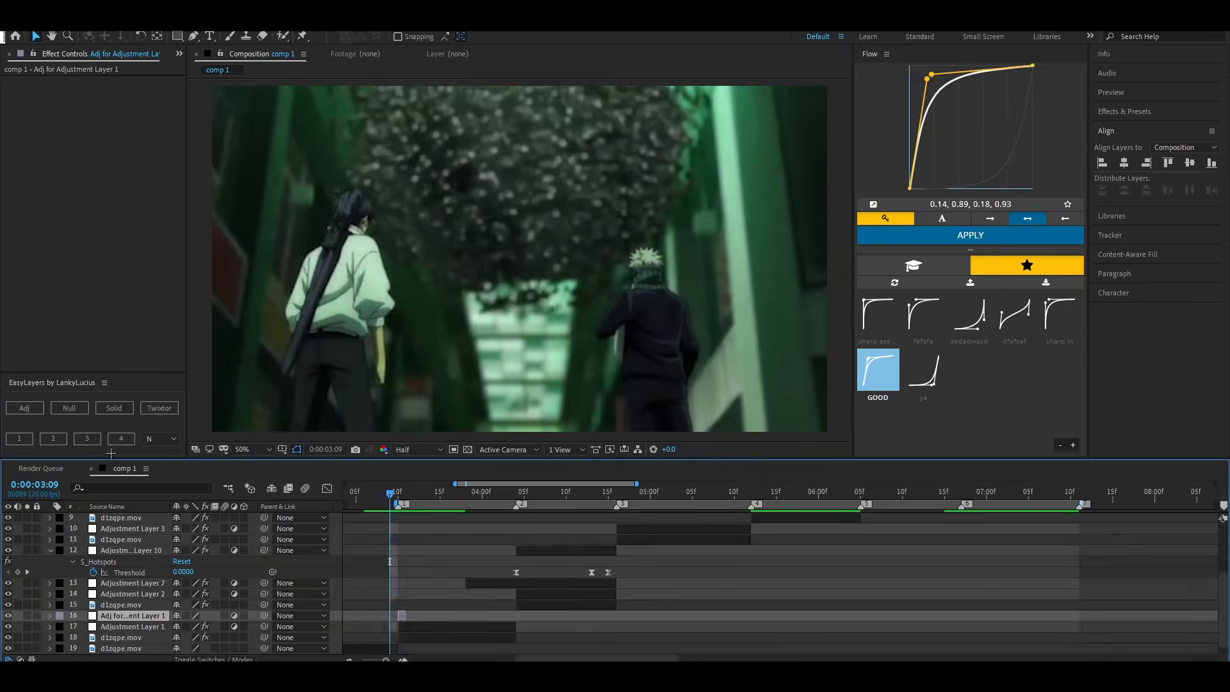
key("space")
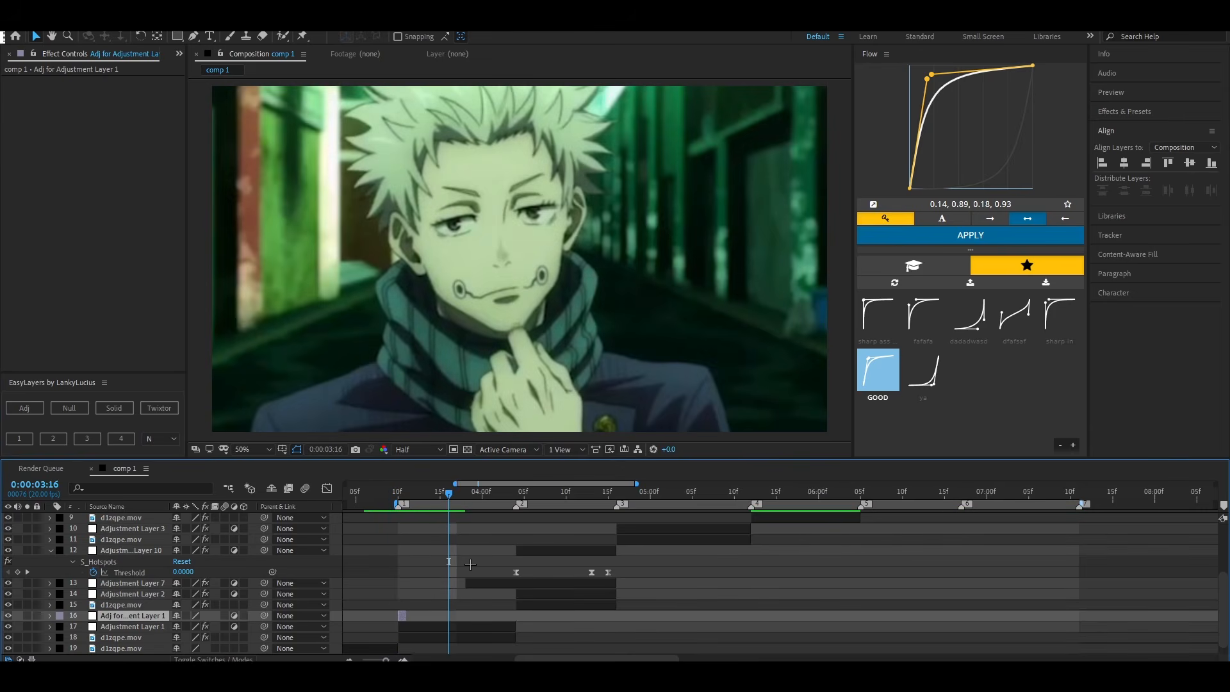
left_click(470, 583)
key("ctrl+alt+y")
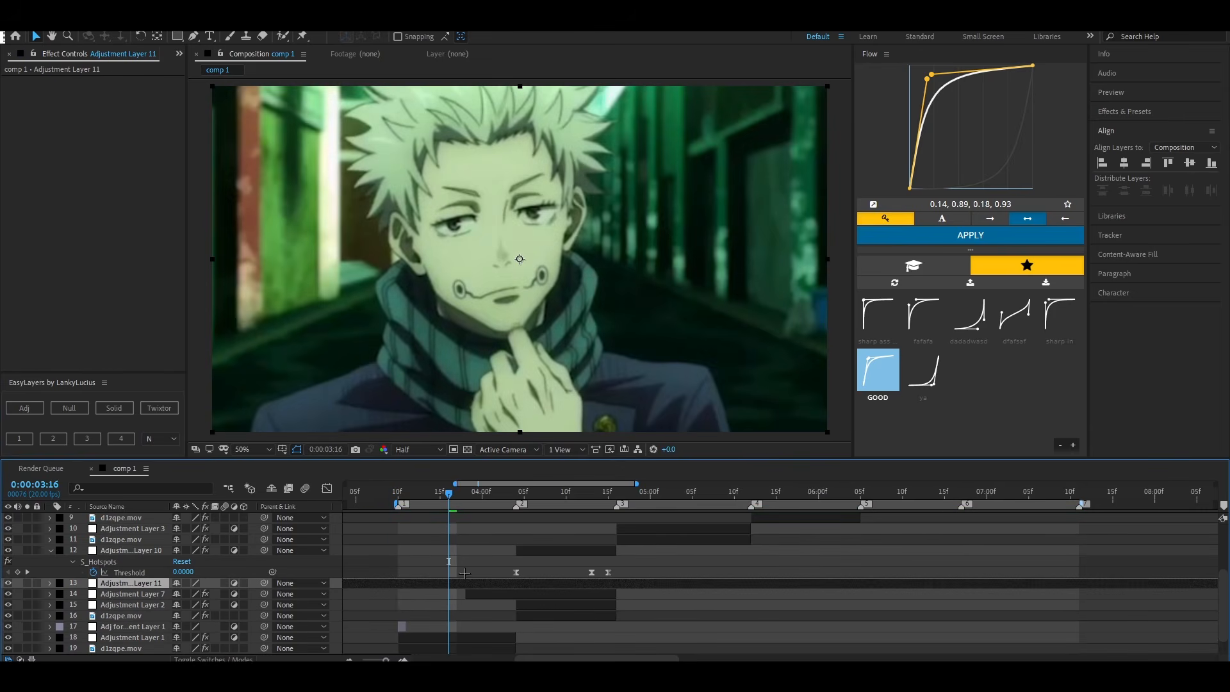
key("ctrl+shift+d")
left_click(439, 595)
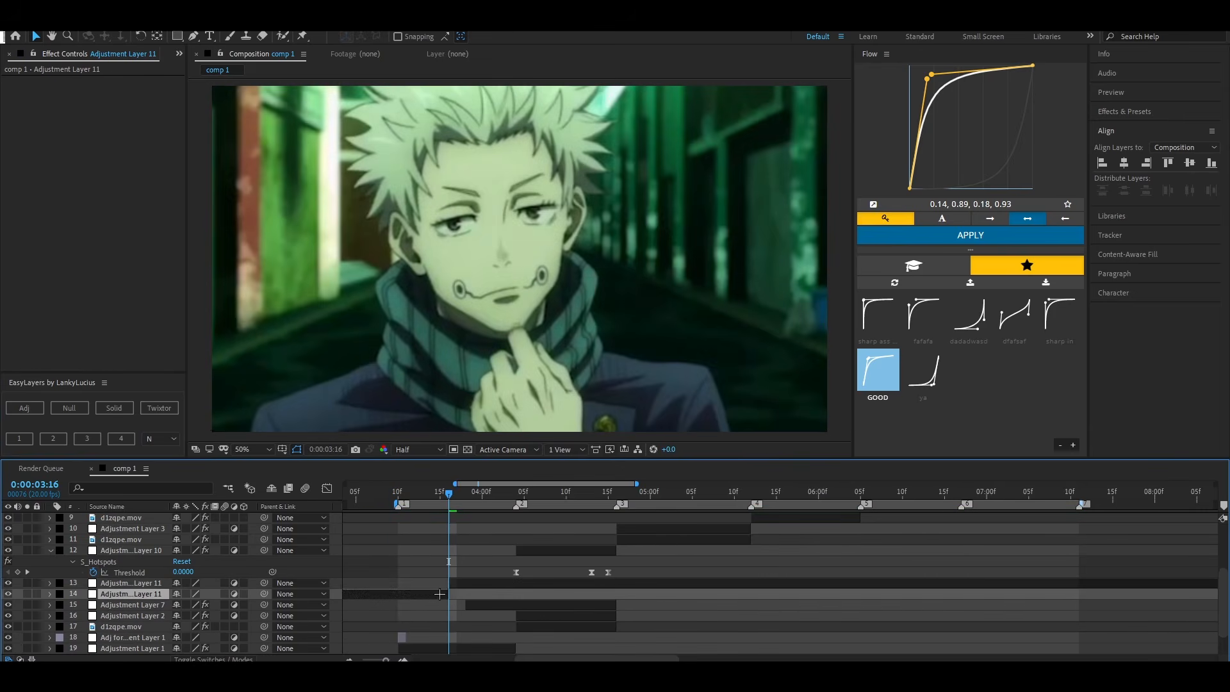
key("Delete")
key("Page_Down")
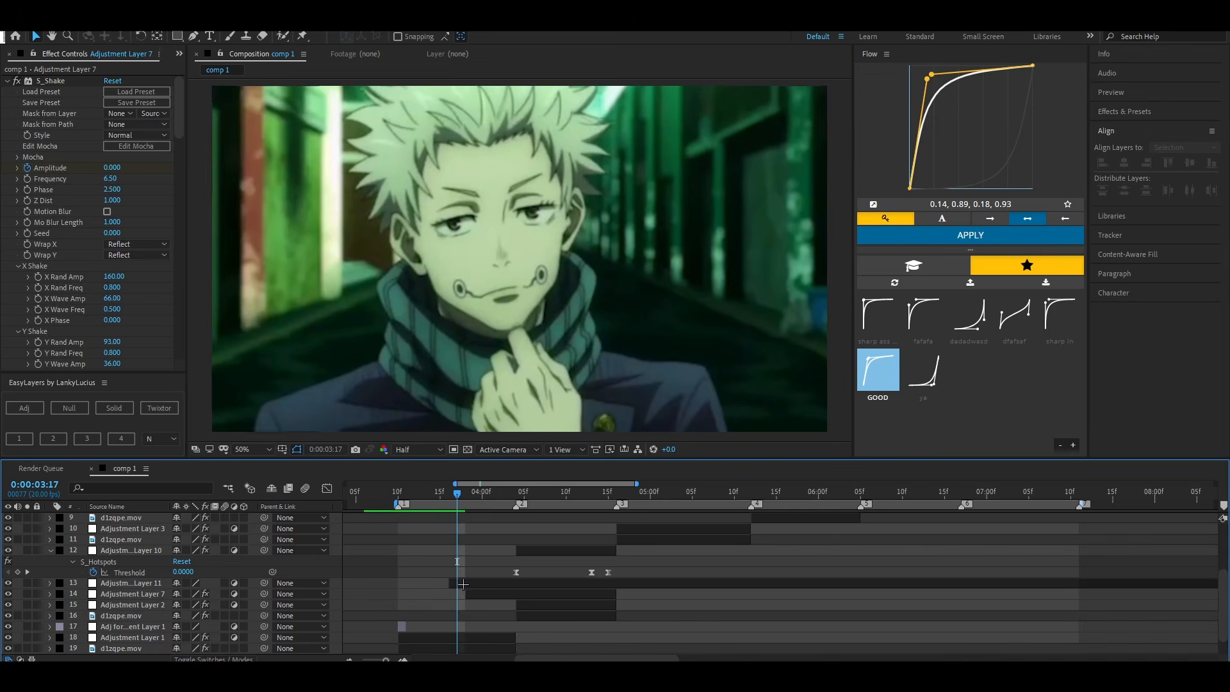
key("ctrl+shift+d")
key("Delete")
key("Page_Up")
key("Page_Down")
key("Page_Up")
left_click(452, 582)
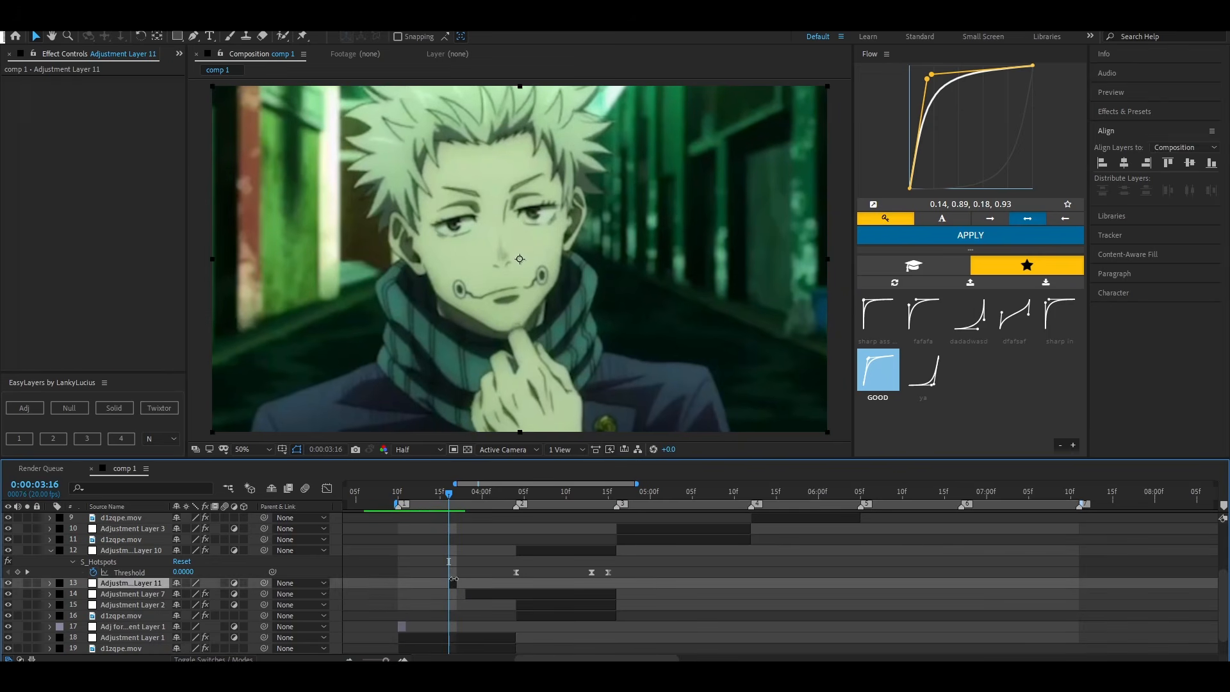
key("Delete")
Apply BCC Gaussian Blur to the one-frame layer at 0:00:03:10, set Horizontal Blur to 4, and compare it with the following frame
left_click_drag(446, 496, 398, 534)
left_click(402, 616)
left_click_drag(473, 496, 398, 506)
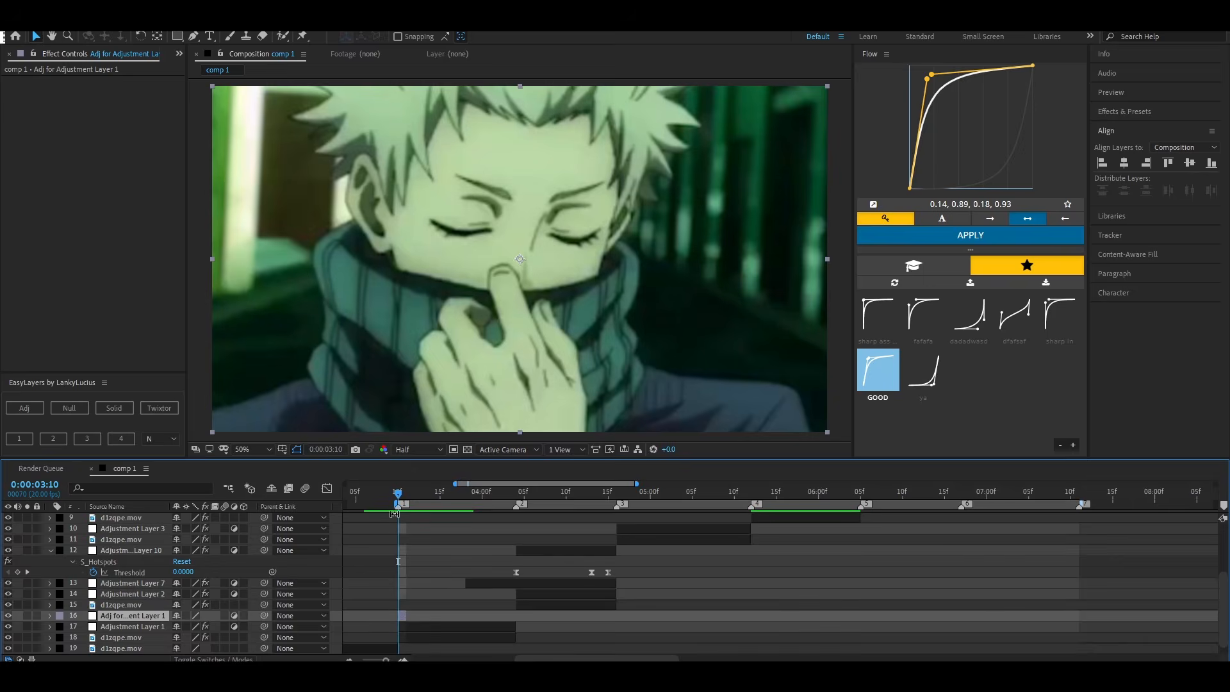
key("ctrl+space")
type("bcc")
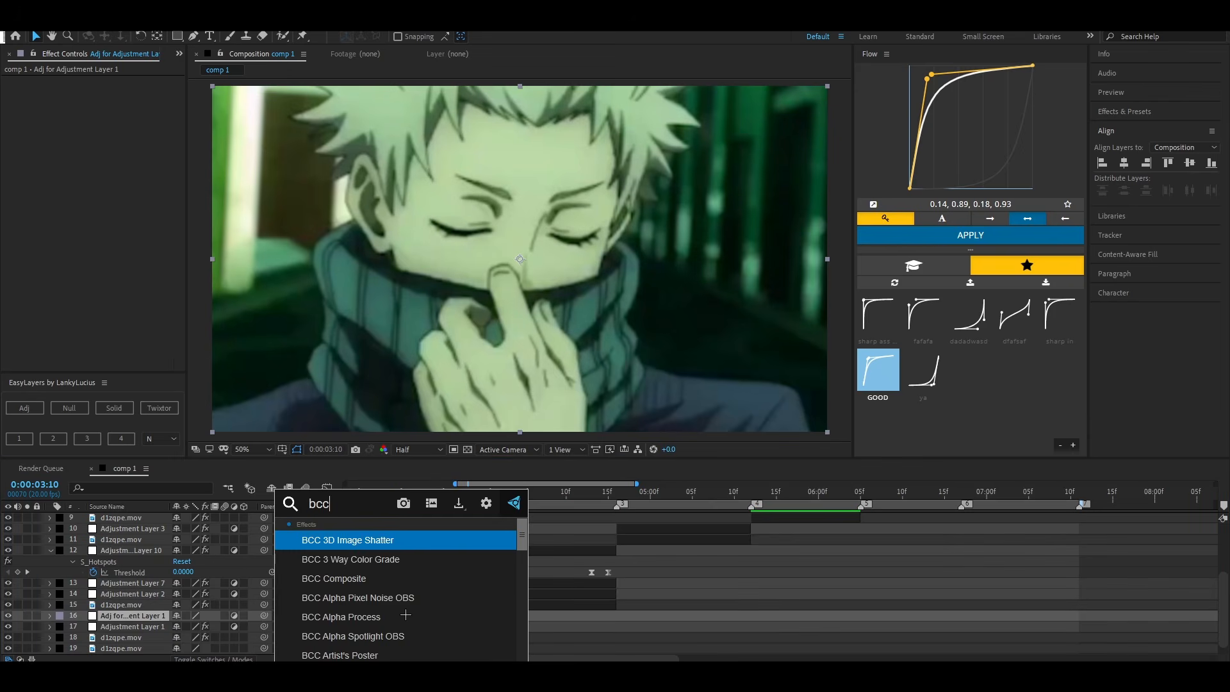
type(" ga")
key("Return")
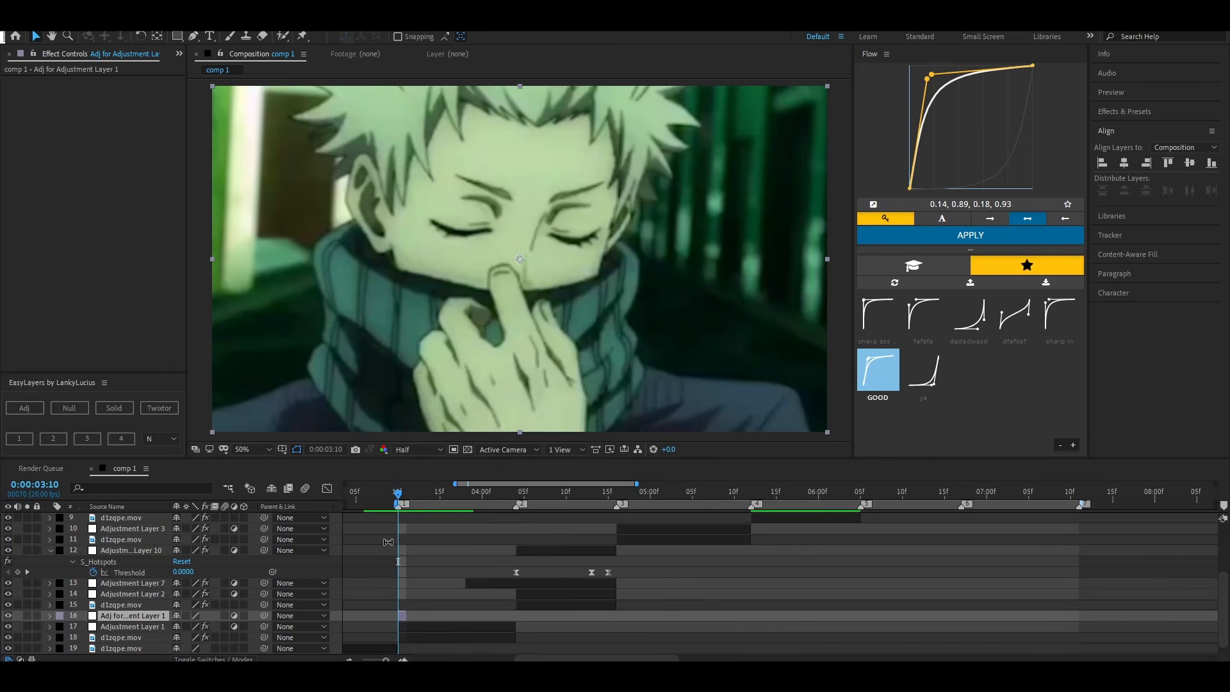
left_click_drag(107, 167, 142, 168)
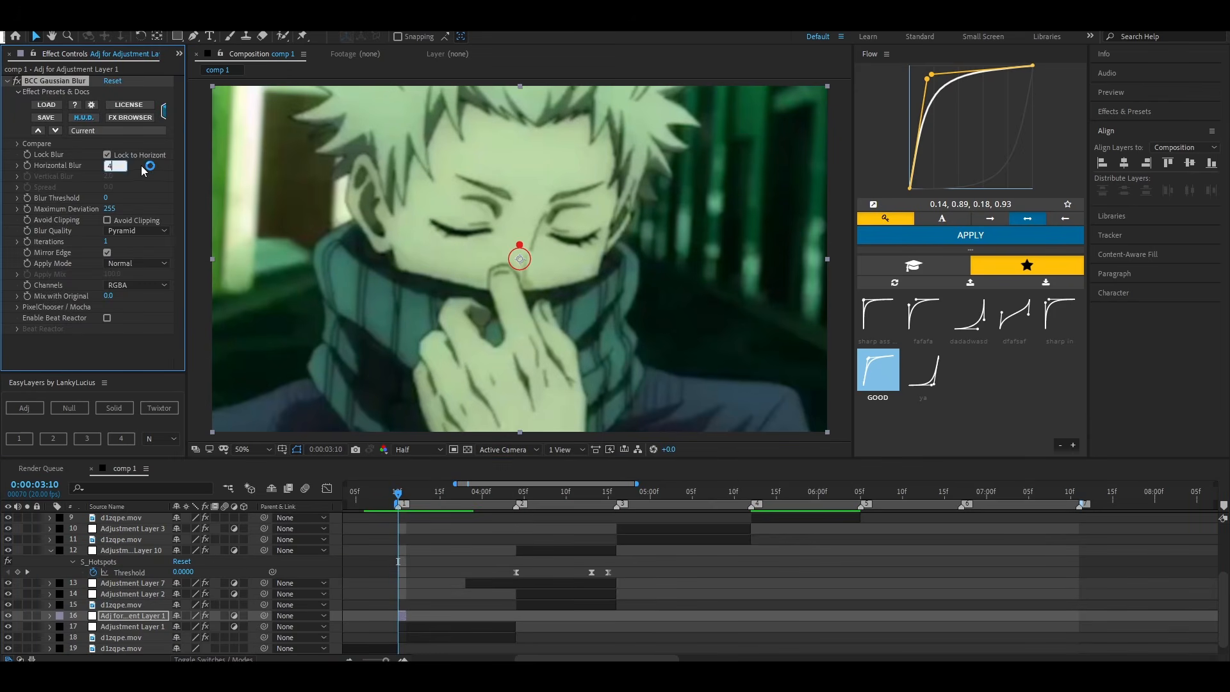
left_click(404, 614)
key("Page_Down")
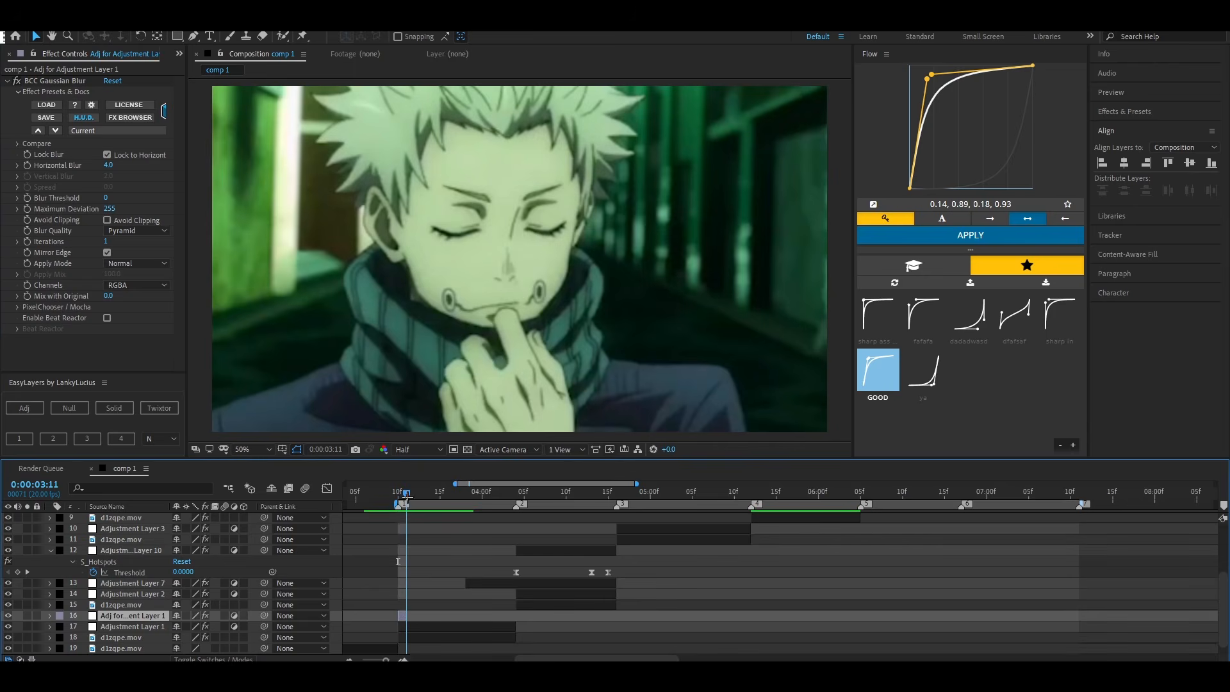
key("Page_Up")
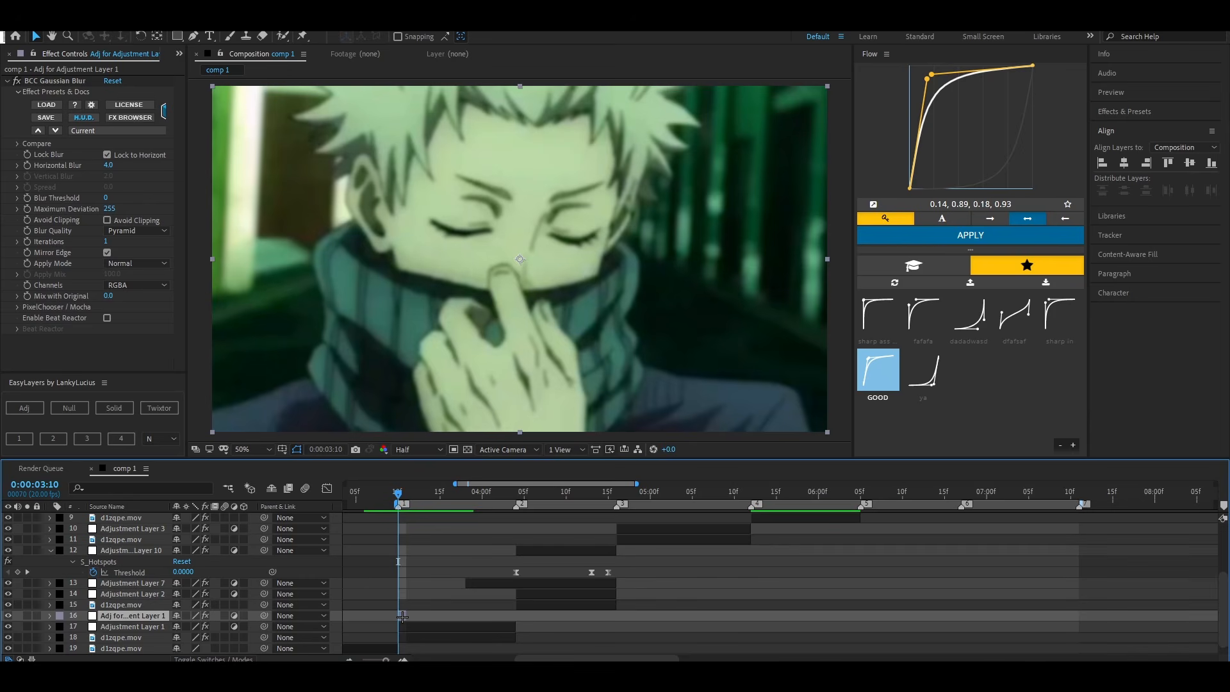
Shift the Gaussian blur layer one frame after the first marker and duplicate it with the copy starting at 0:00:03:10
left_click_drag(402, 617, 410, 618)
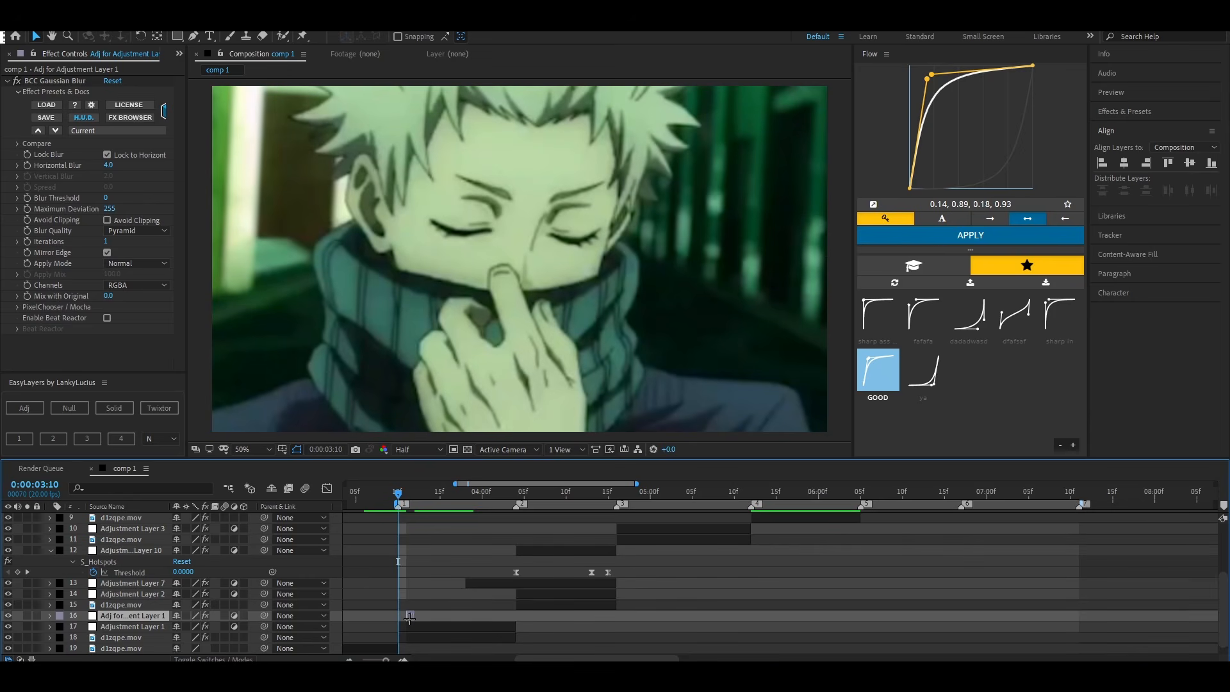
left_click(437, 617)
left_click(411, 616)
key("ctrl+d")
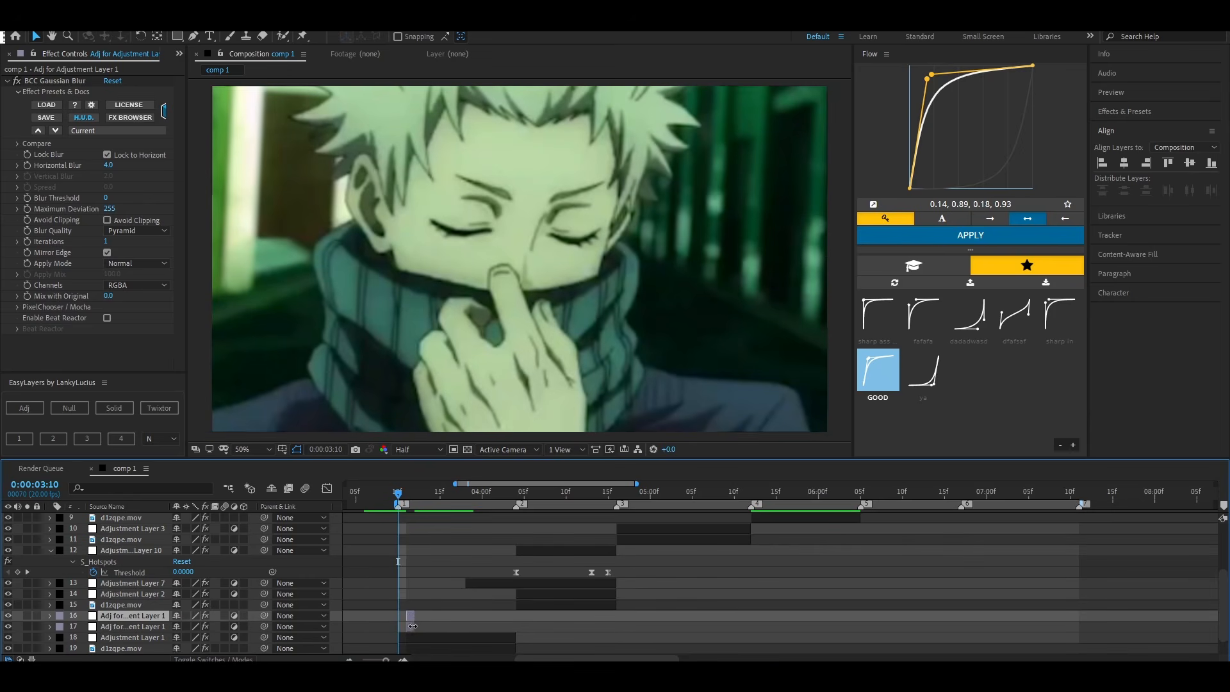
key("[")
Replace the Gaussian blur on the duplicated one-frame layer with BCC Radial Blur
left_click(68, 83)
key("Delete")
key("ctrl+space")
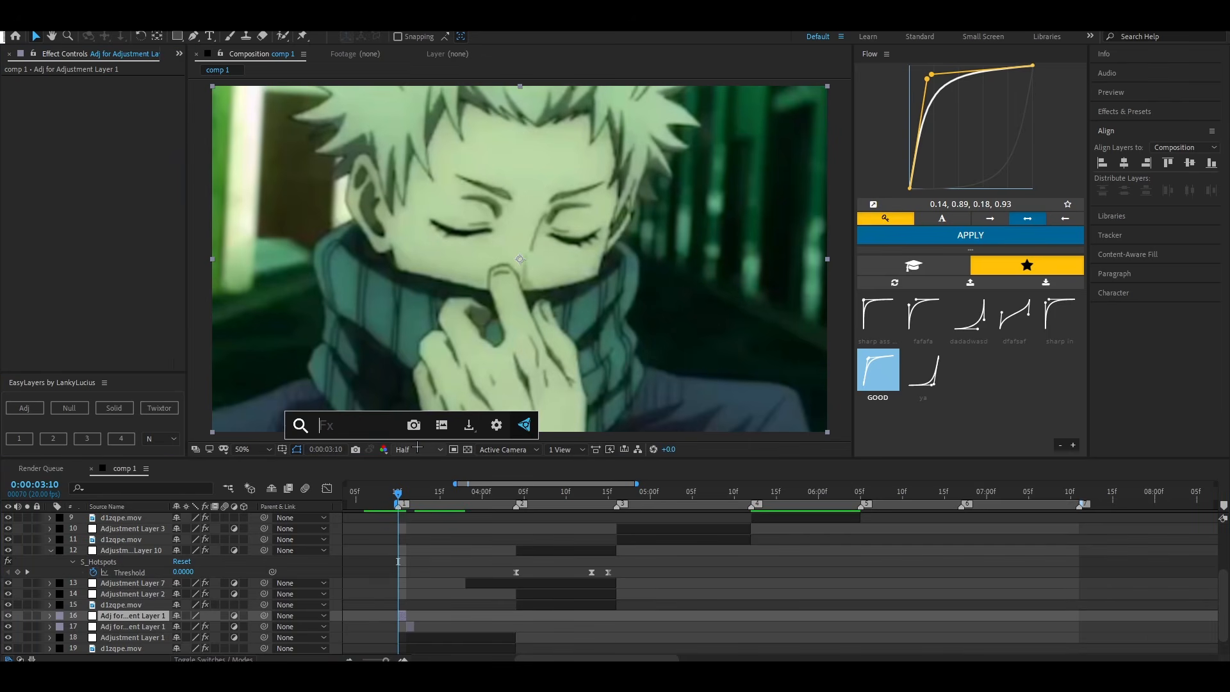
type("bcc ra")
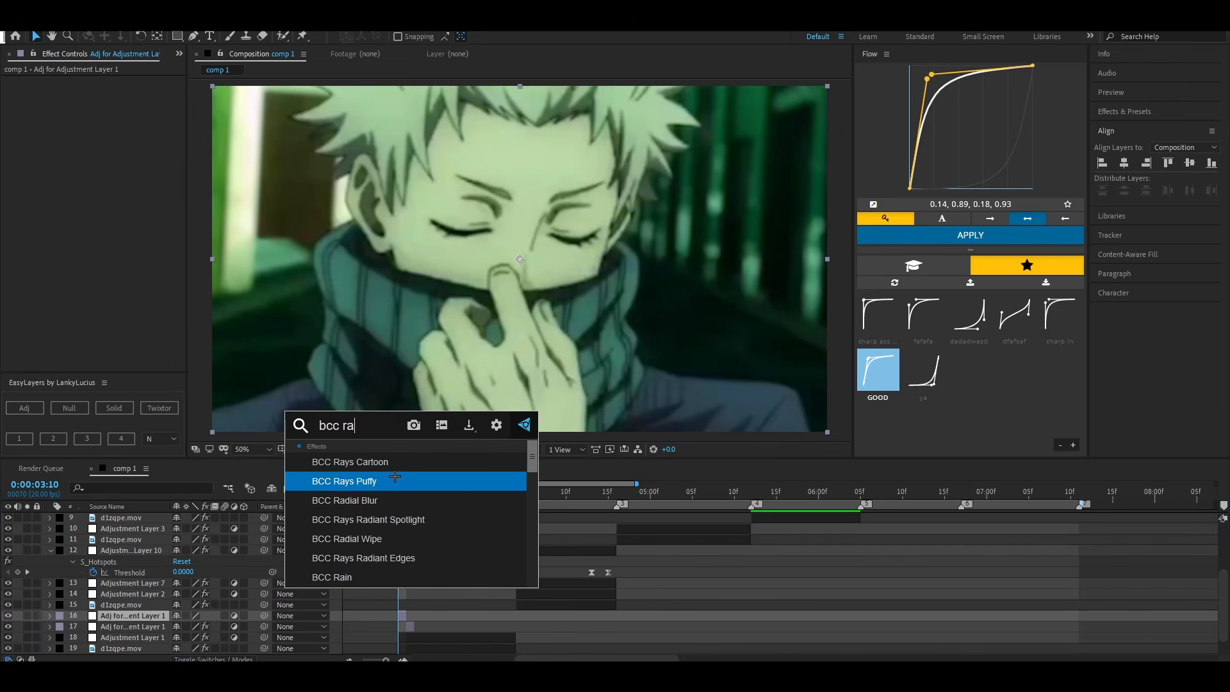
left_click(371, 505)
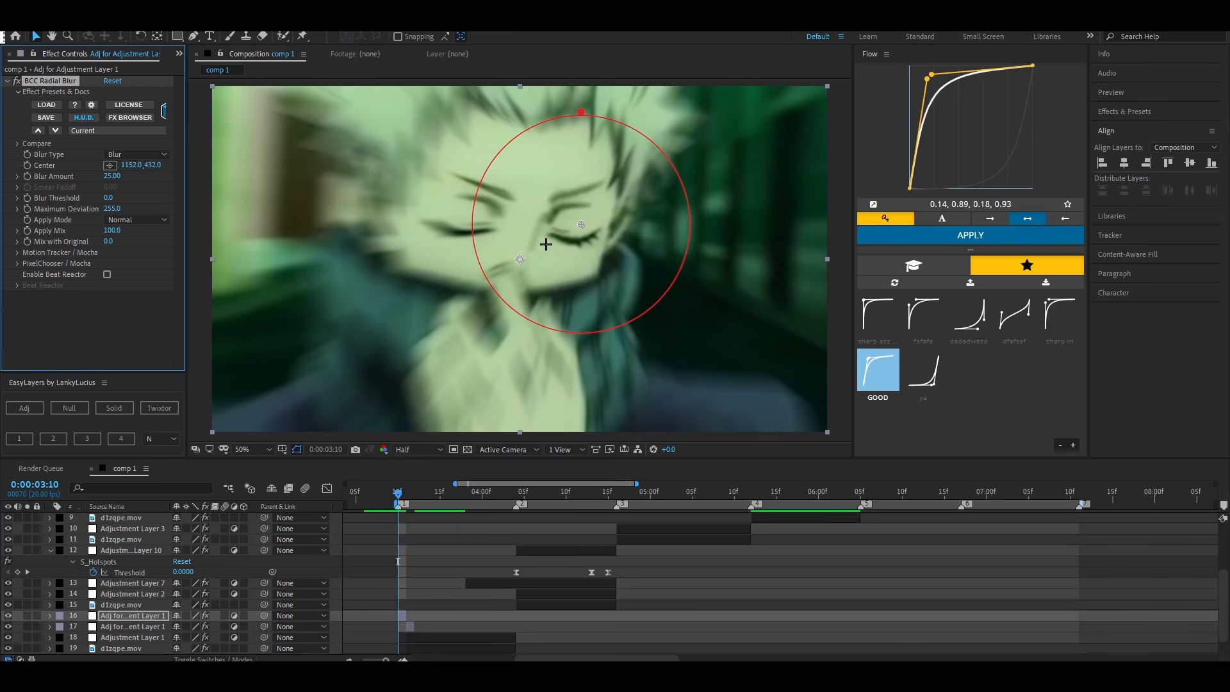
Center the radial blur at about 964, 542, set its Blur Amount to 15, and play back the transition
left_click_drag(582, 223, 521, 259)
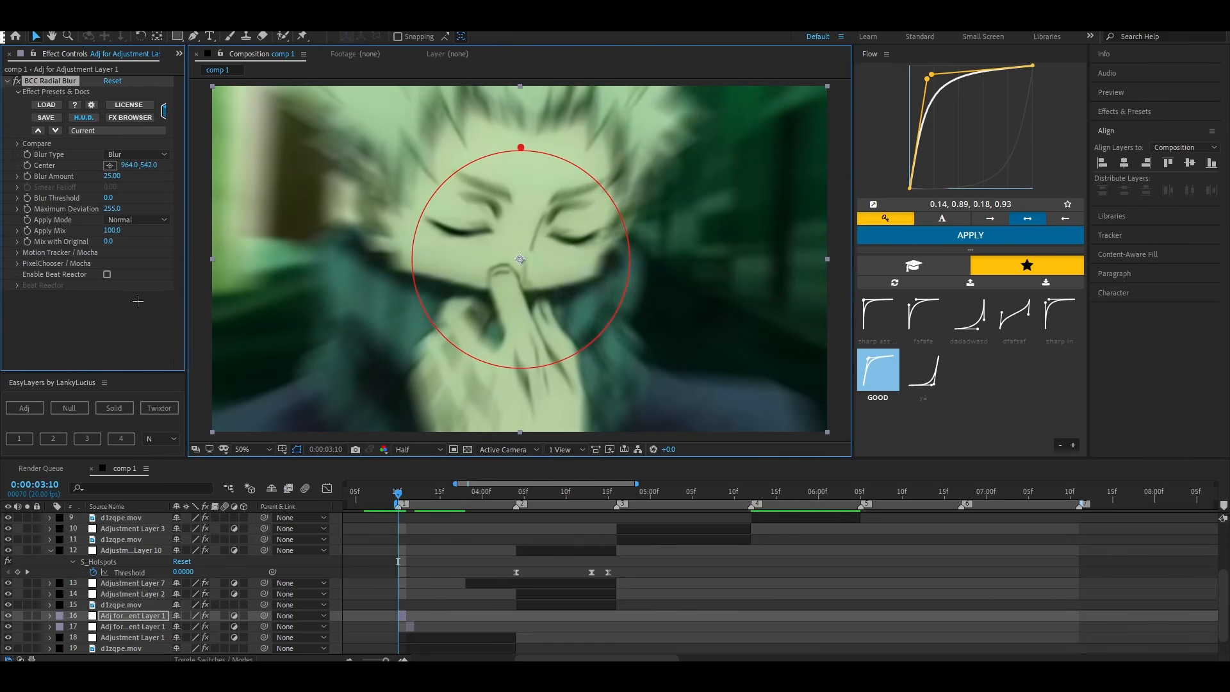
left_click(113, 176)
type("15")
key("Return")
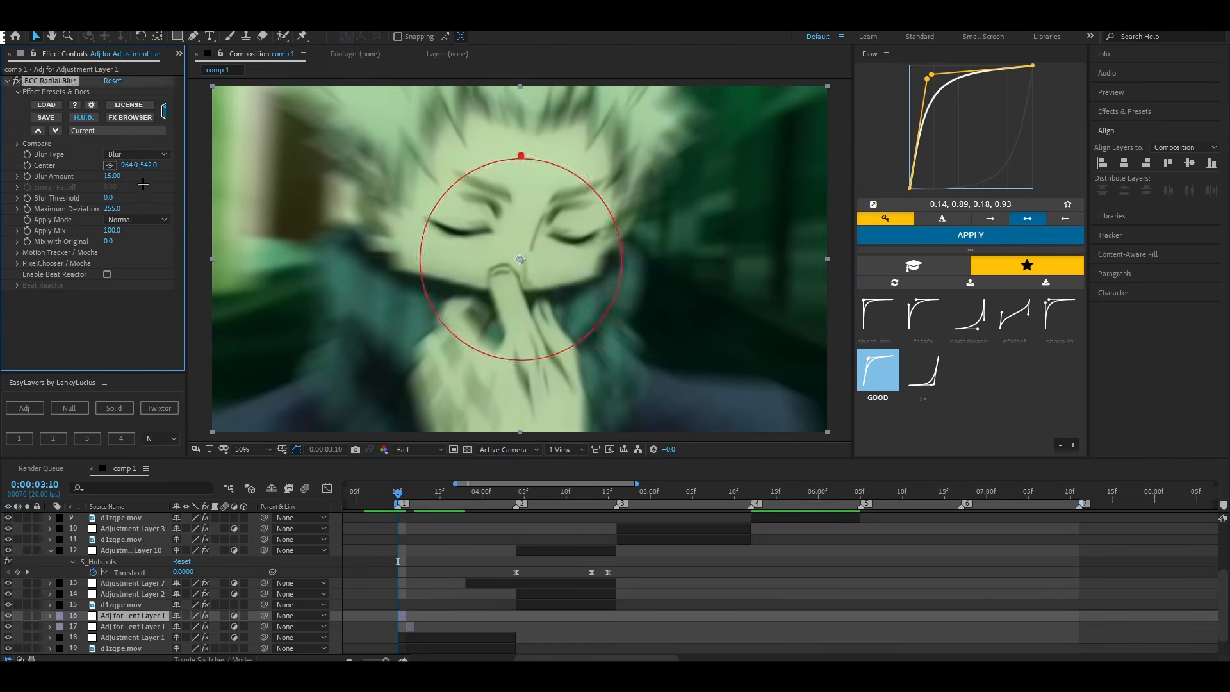
left_click(619, 628)
key("space")
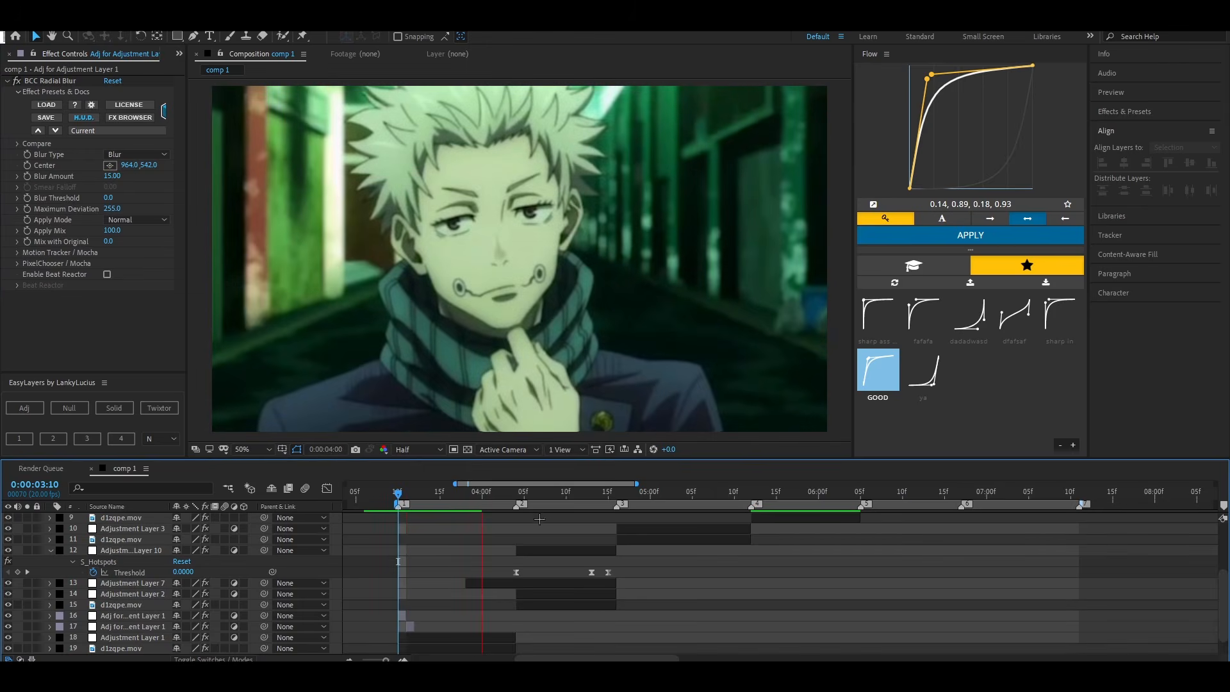
Create a one-frame adjustment layer directly above Adjustment Layer 10 at the second marker, 0:00:04:04
left_click_drag(489, 492, 515, 496)
left_click(522, 550)
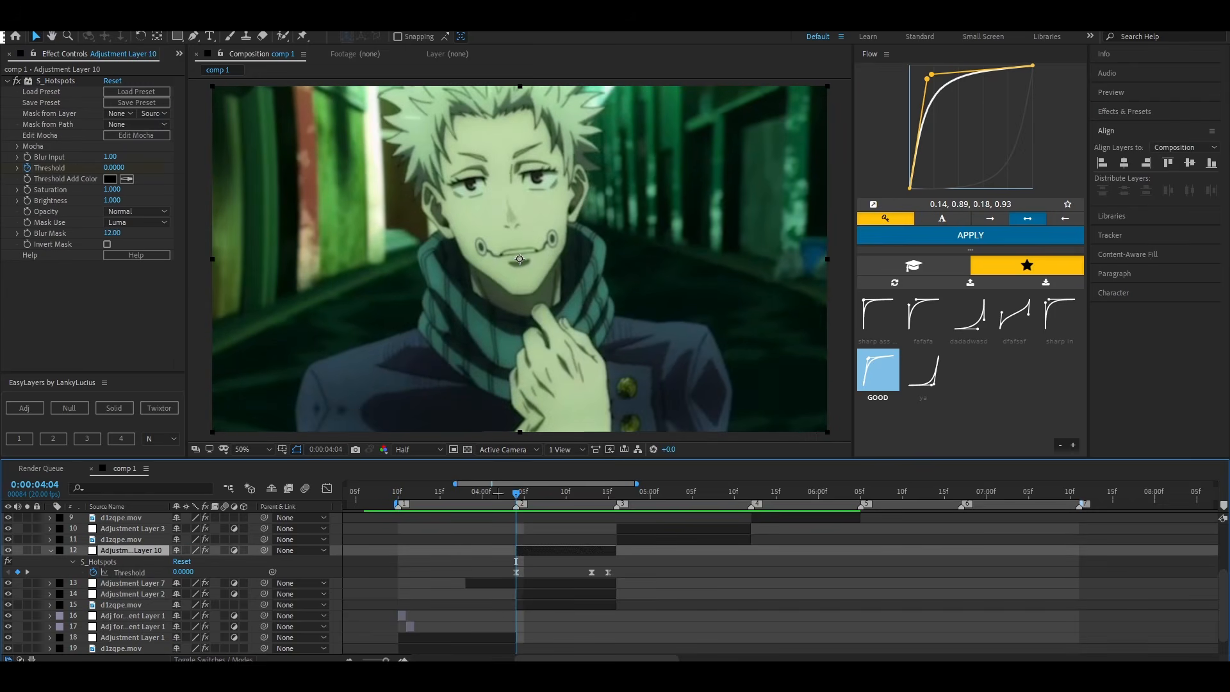
left_click(21, 440)
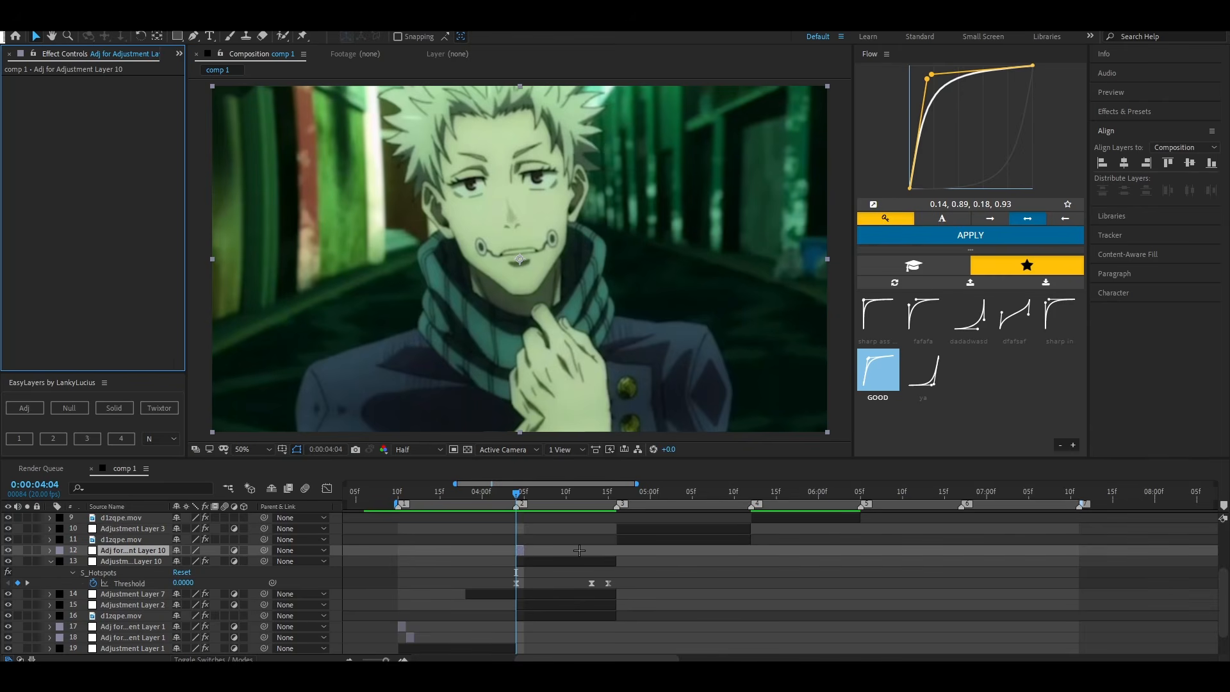
Apply Minimax to the new one-frame layer with the direction Just Vertical and a Radius of 9
key("ctrl+space")
type("min")
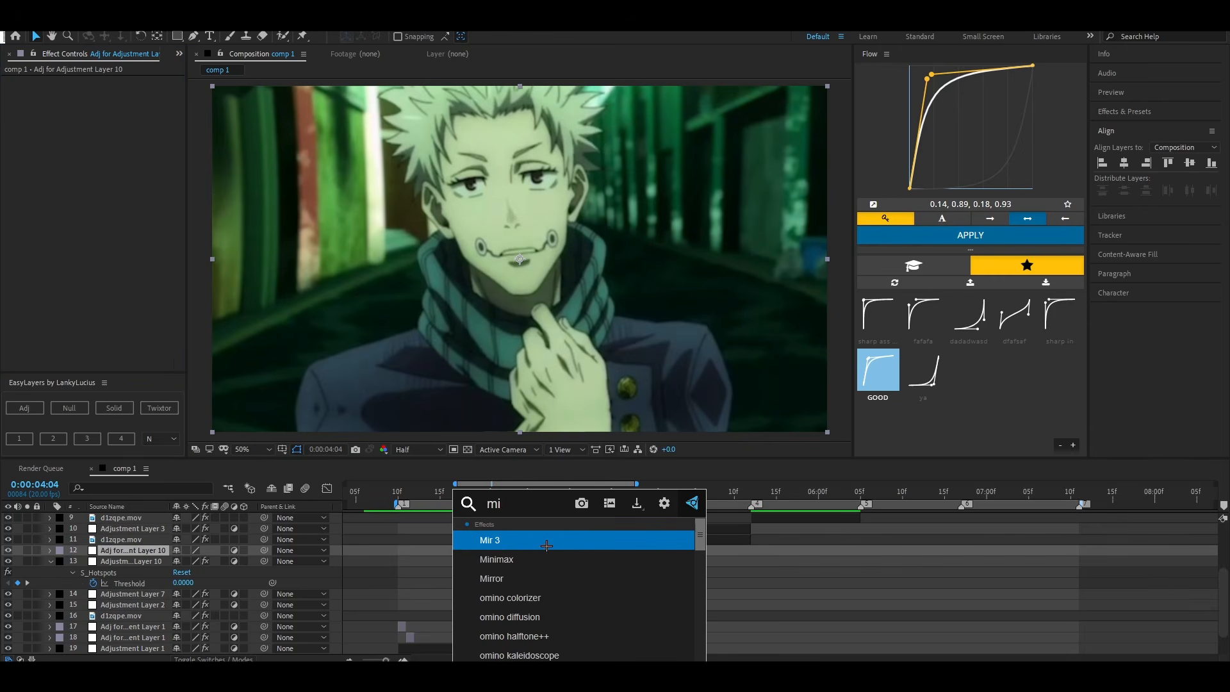
key("Return")
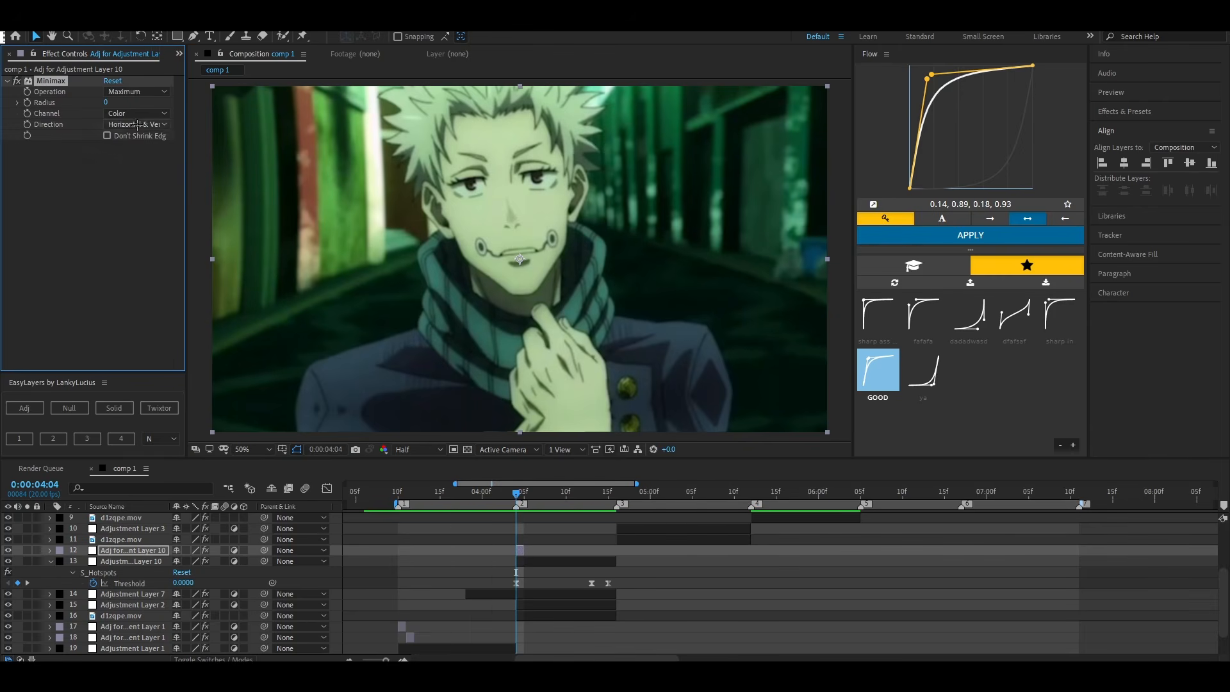
left_click(135, 125)
left_click(141, 154)
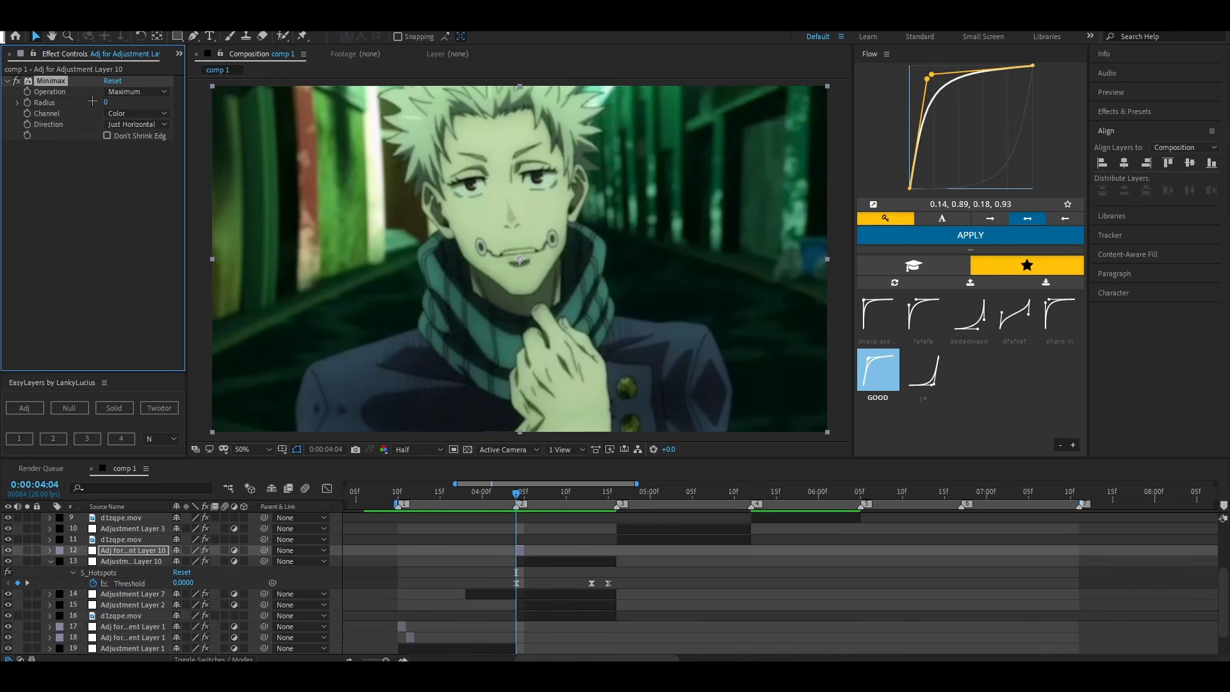
left_click(122, 124)
left_click(128, 166)
left_click_drag(109, 100, 112, 100)
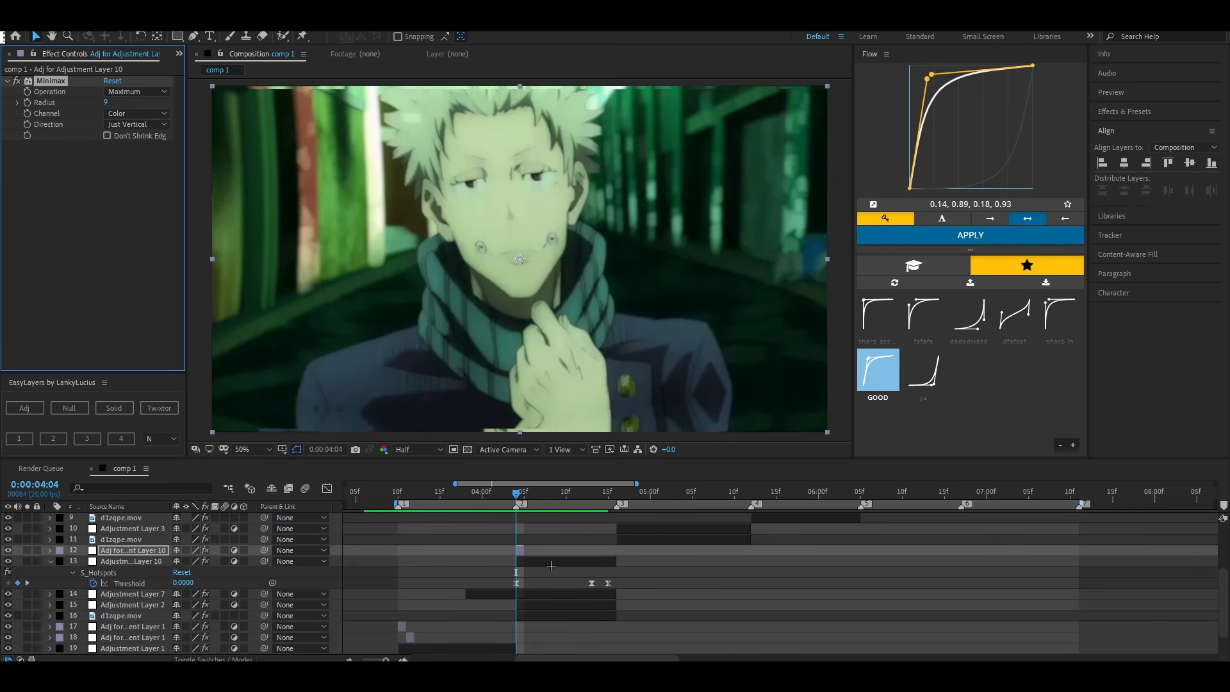
left_click(141, 570)
key("s")
left_click_drag(187, 573, 346, 580)
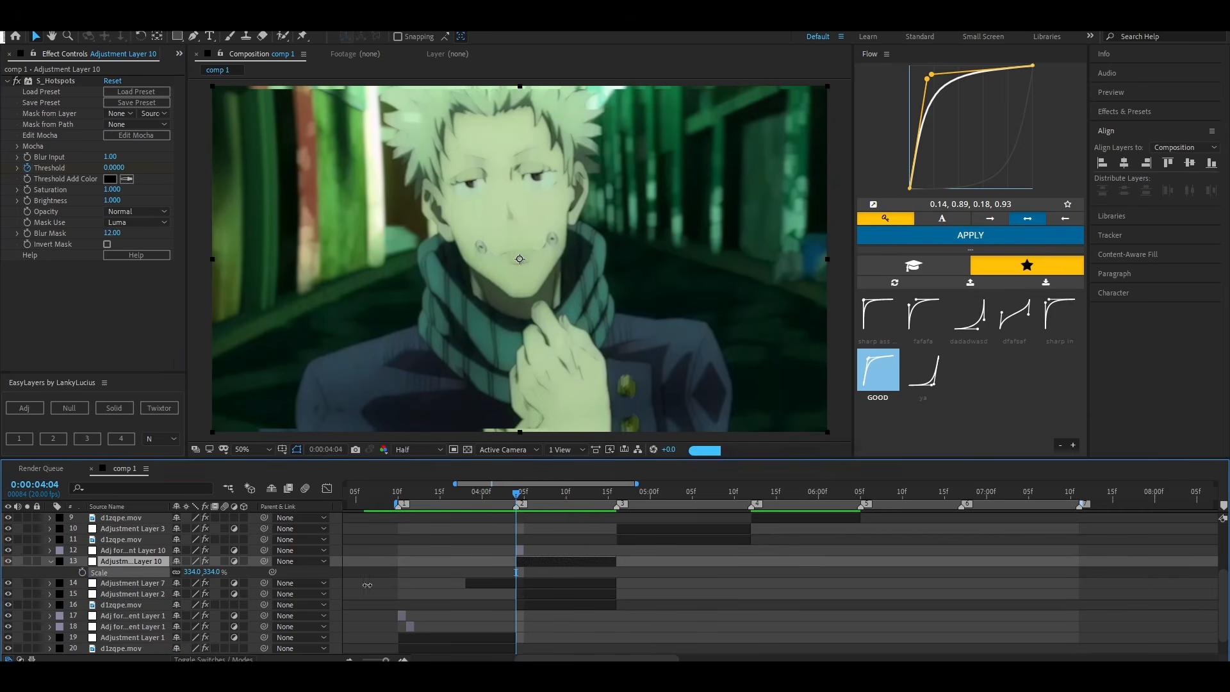
key("ctrl+z")
key("ctrl+z")
scroll(550, 552, "down", 1)
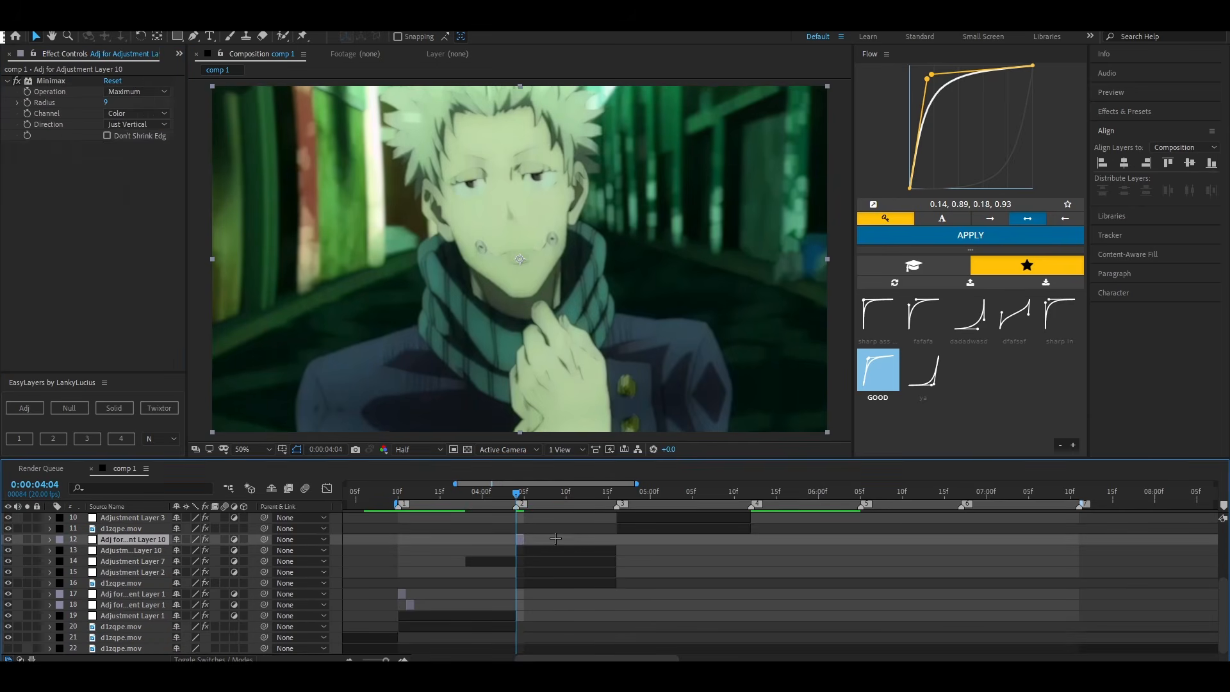
Try a Minimax Radius of 18 on the one-frame layer above Adjustment Layer 10 and settle on 10
left_click(557, 552)
left_click(519, 537)
left_click_drag(107, 103, 111, 102)
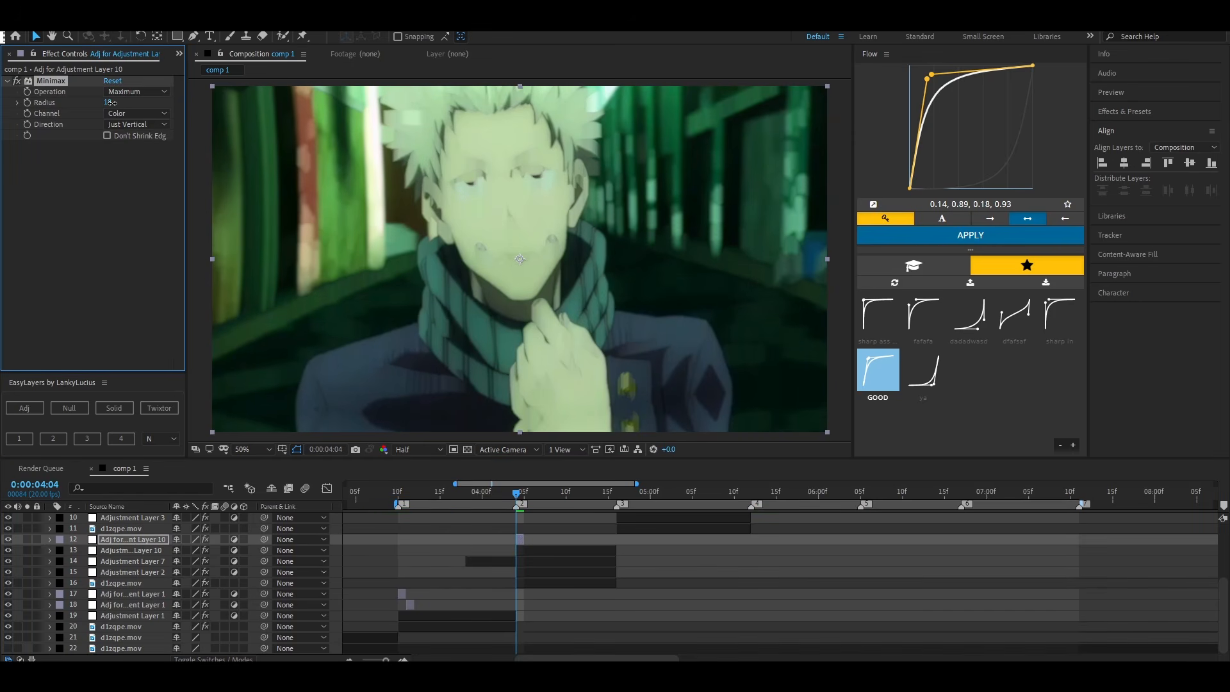
left_click(170, 259)
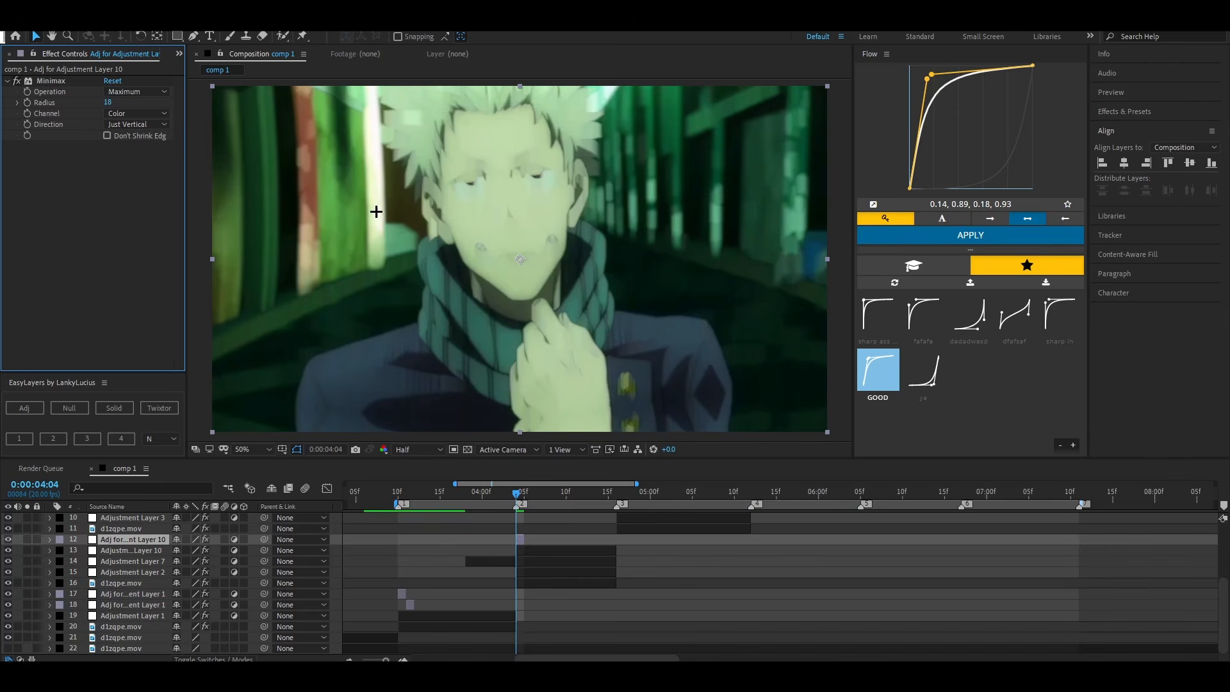
left_click(109, 103)
type("10")
key("Return")
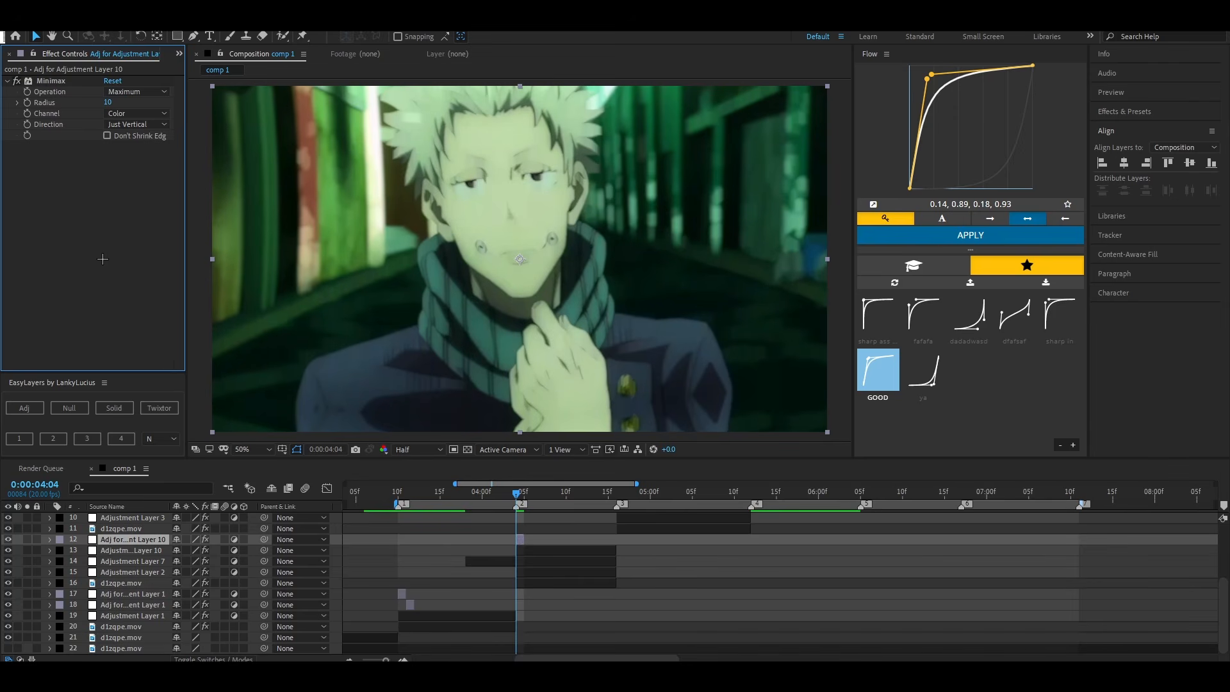
Set the Minimax Radius to 7 and duplicate the one-frame layer above Adjustment Layer 10 to 0:00:04:05
left_click(106, 102)
key("Return")
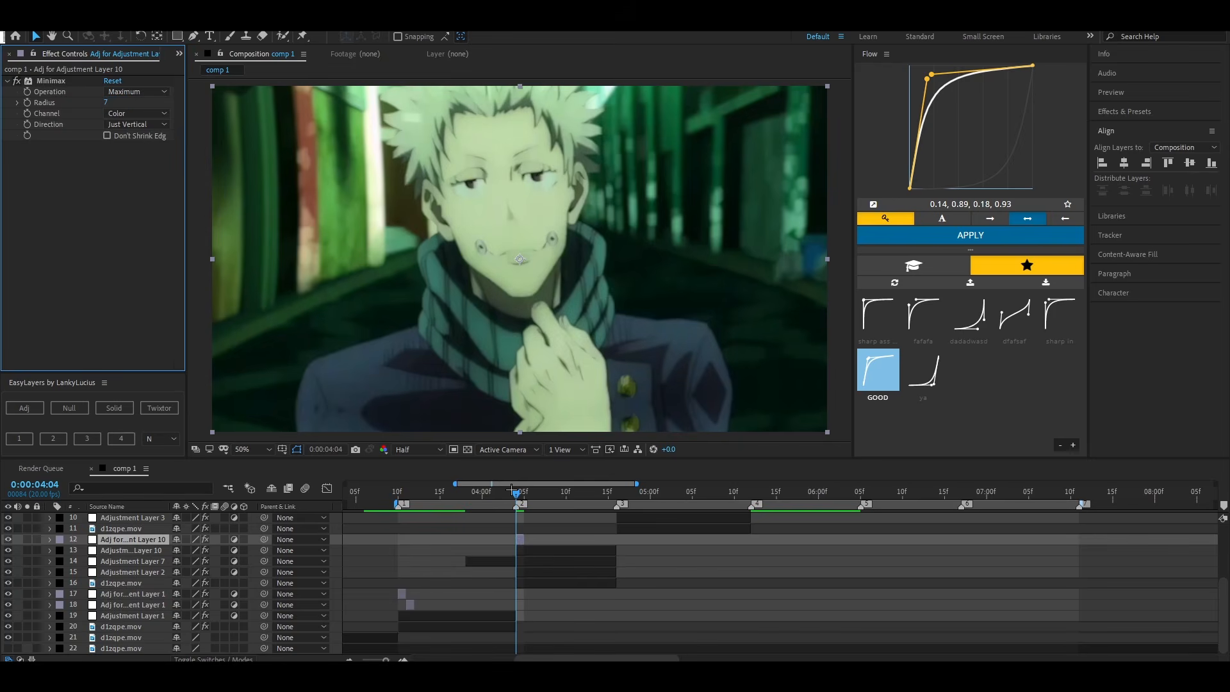
left_click_drag(516, 493, 524, 494)
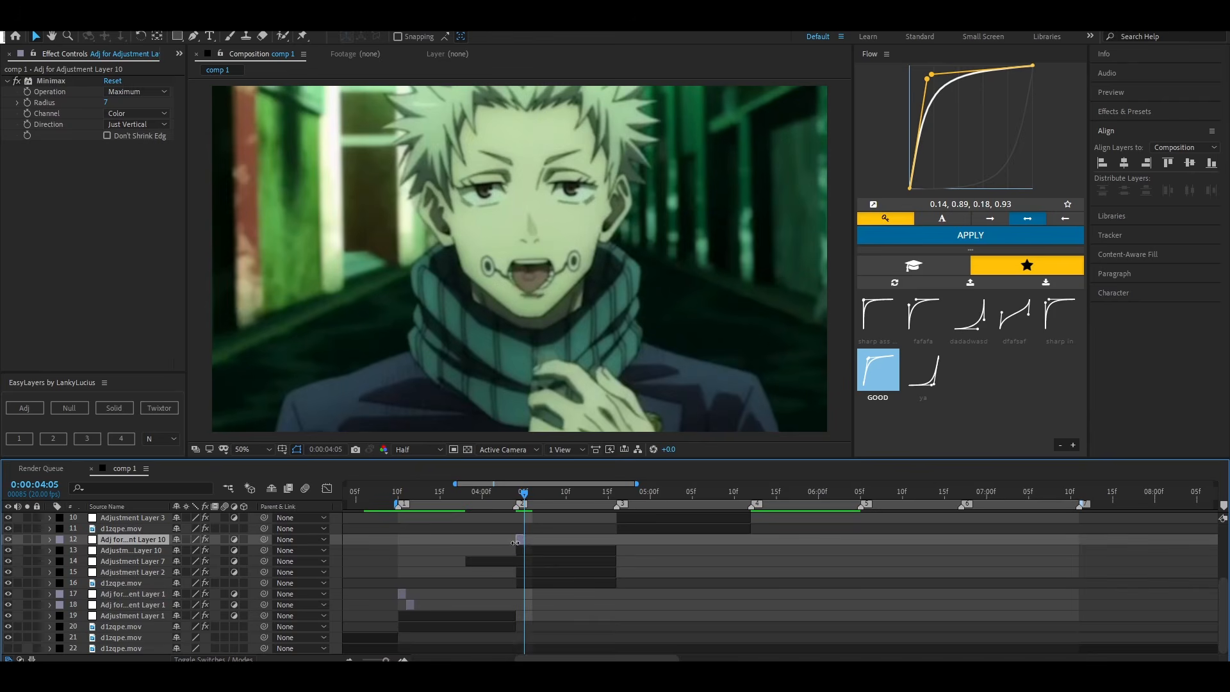
key("ctrl+d")
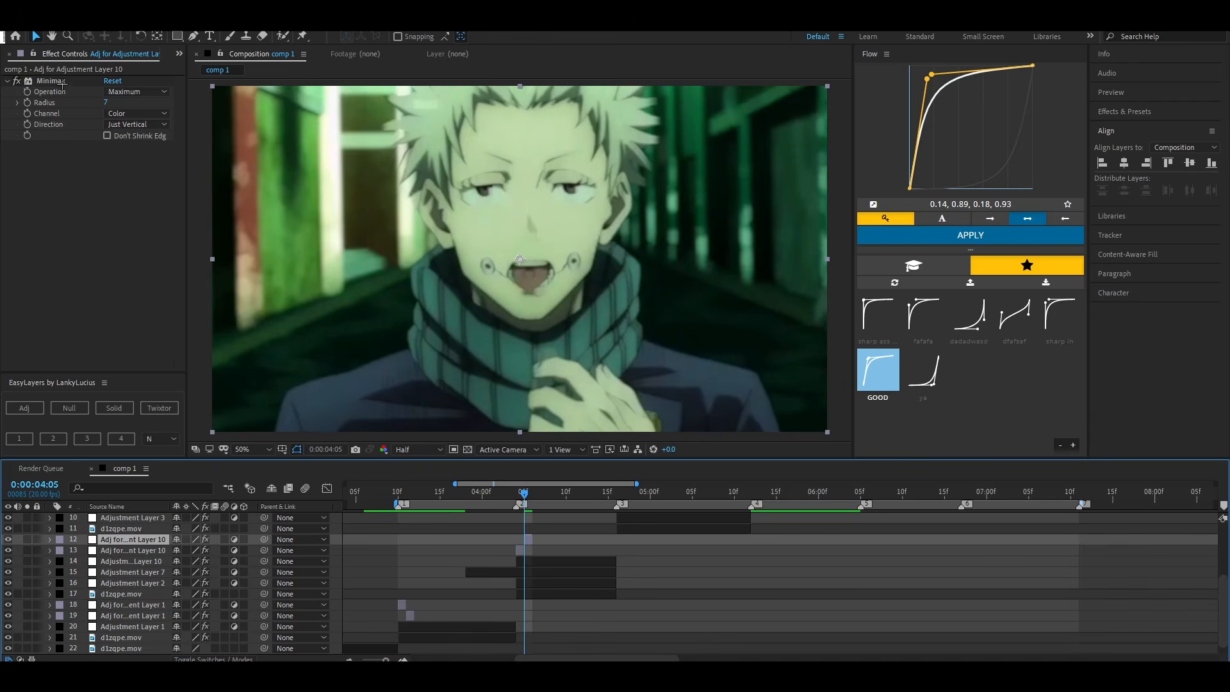
Replace Minimax with Radial Blur on the duplicated one-frame layer at 0:00:04:05
key("ctrl+shift+e")
key("ctrl+space")
type("rad")
left_click(242, 365)
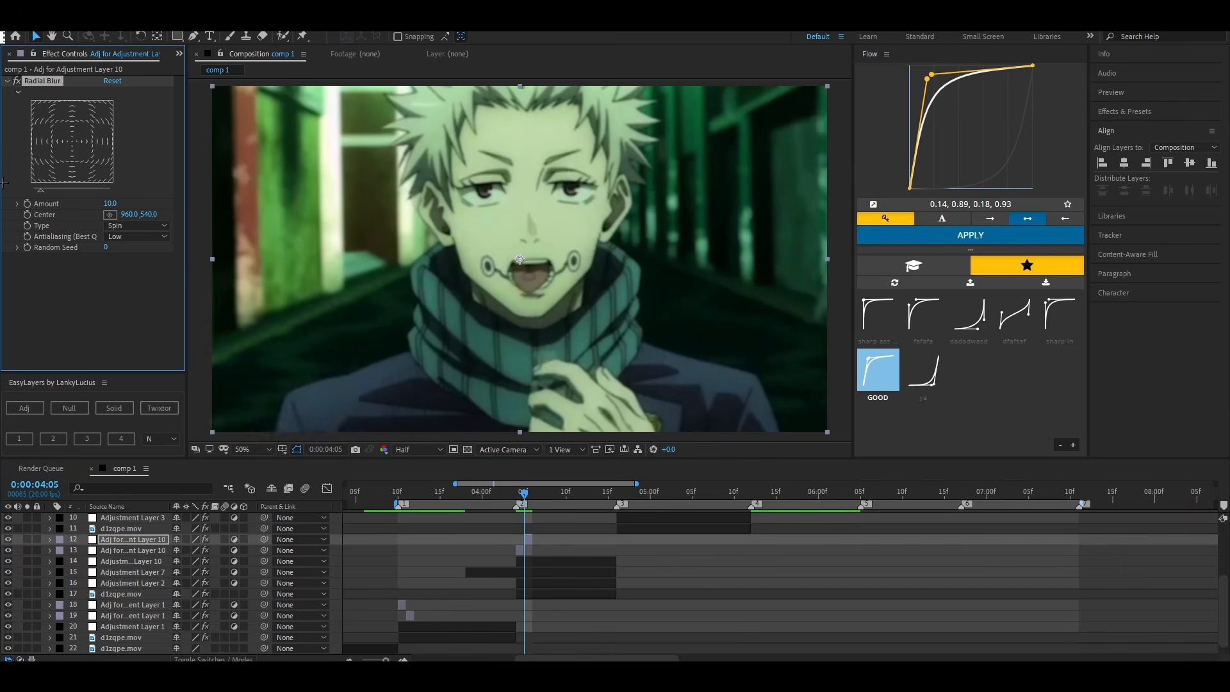
Set the Radial Blur Amount to 15, play back, and order the Minimax one-frame layer above the blur layer
left_click(111, 203)
type("15")
key("Return")
key("space")
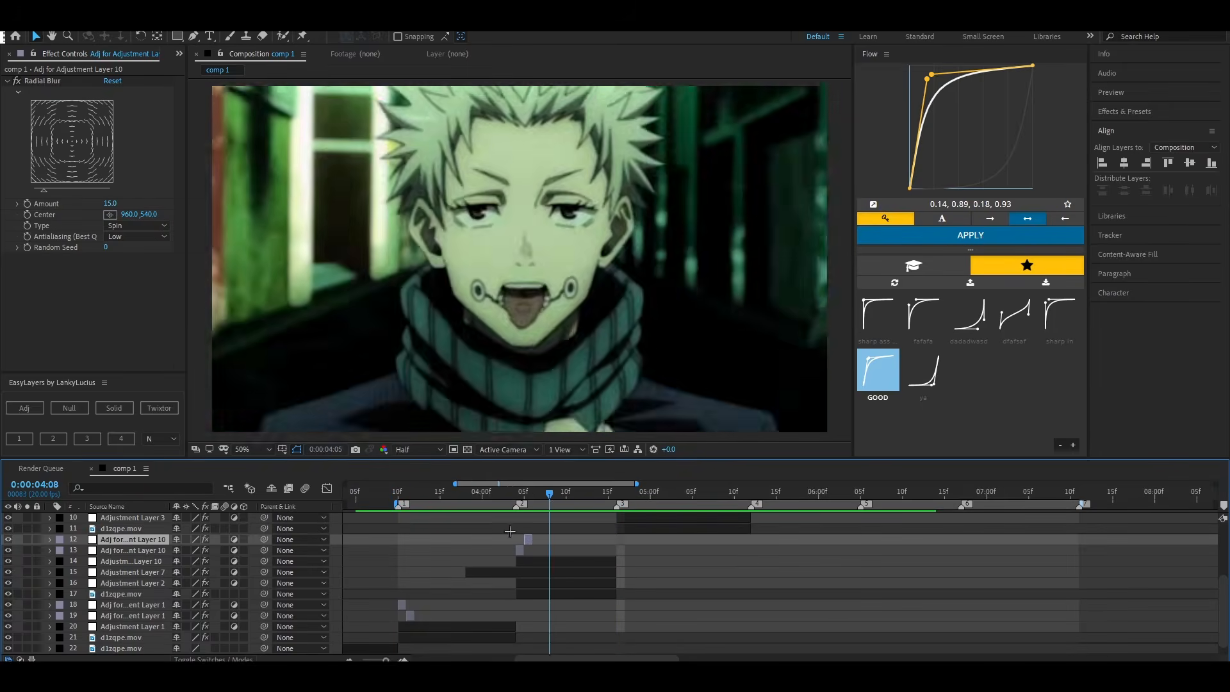
left_click(520, 550)
left_click_drag(519, 546, 519, 540)
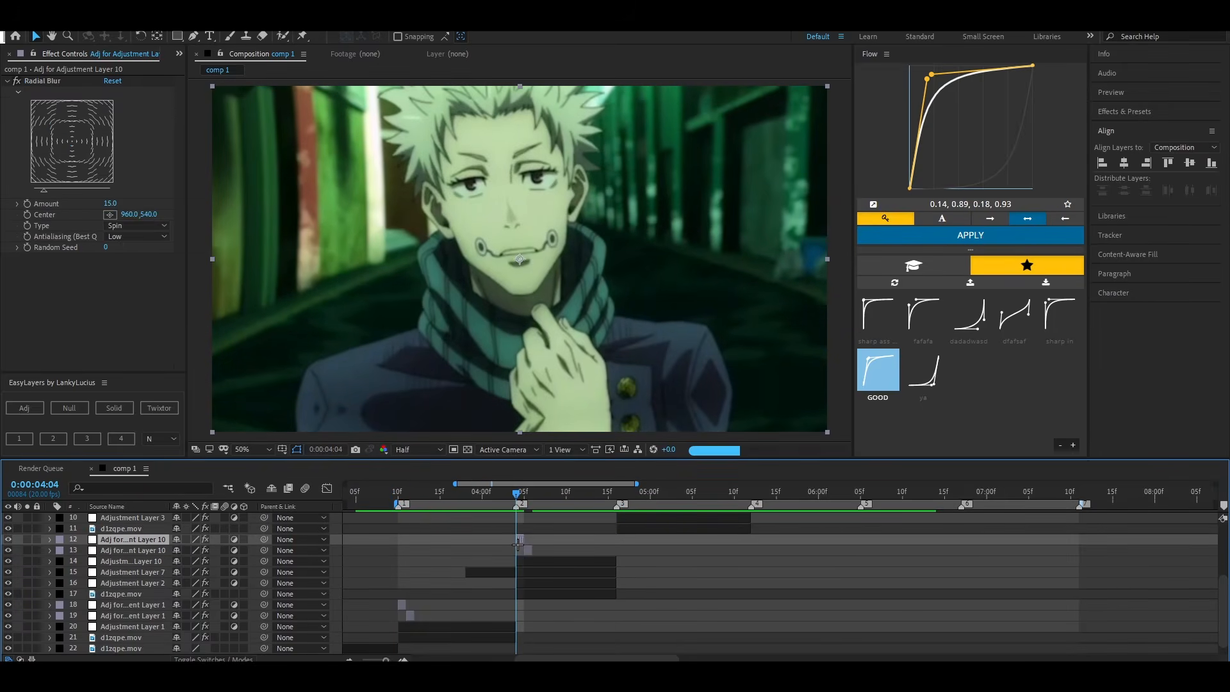
Create a one-frame adjustment layer directly above Adjustment Layer 3 at the third marker, 0:00:04:16
left_click_drag(517, 493, 613, 512)
left_click_drag(583, 516, 617, 515)
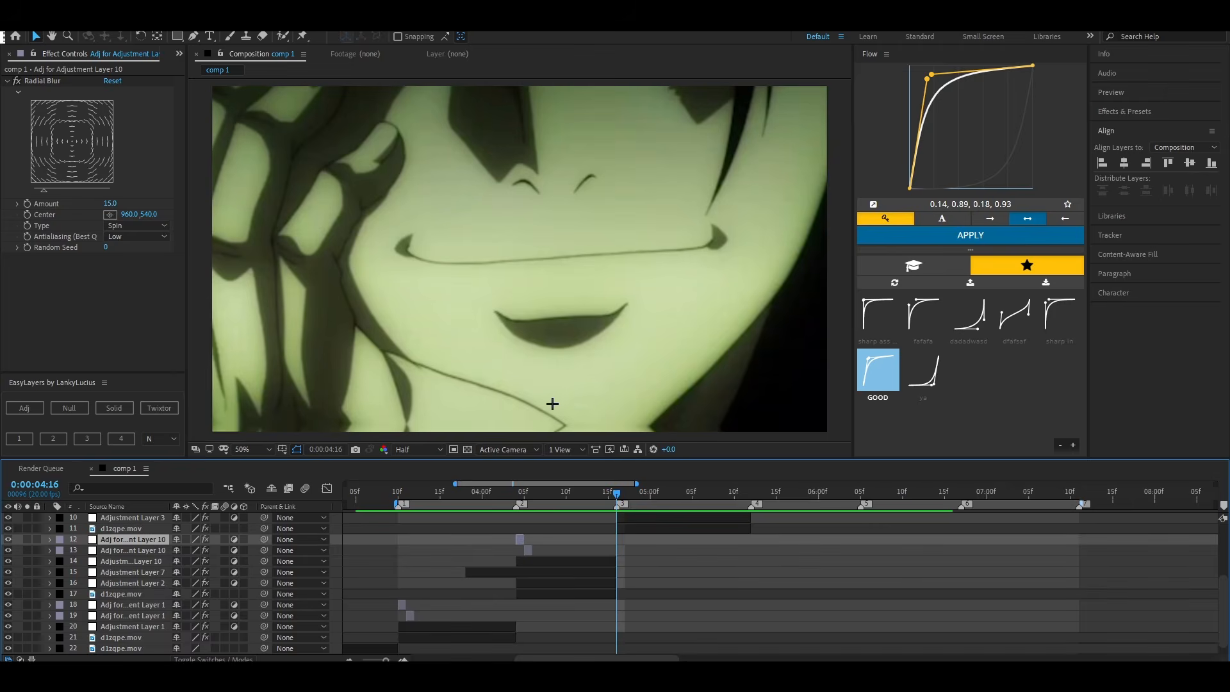
scroll(601, 542, "up", 1)
left_click(626, 552)
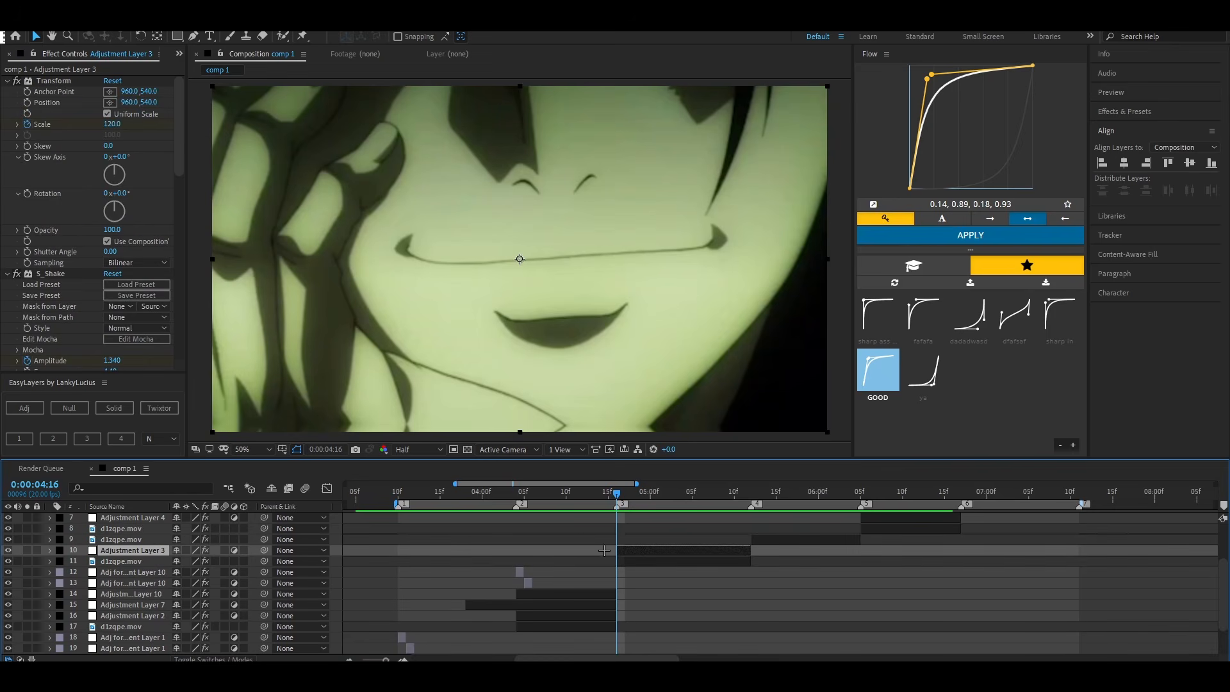
left_click(24, 407)
Apply BCC Directional Blur to the new one-frame layer with a Blur Amount of 15
key("ctrl+space")
type("bcc di")
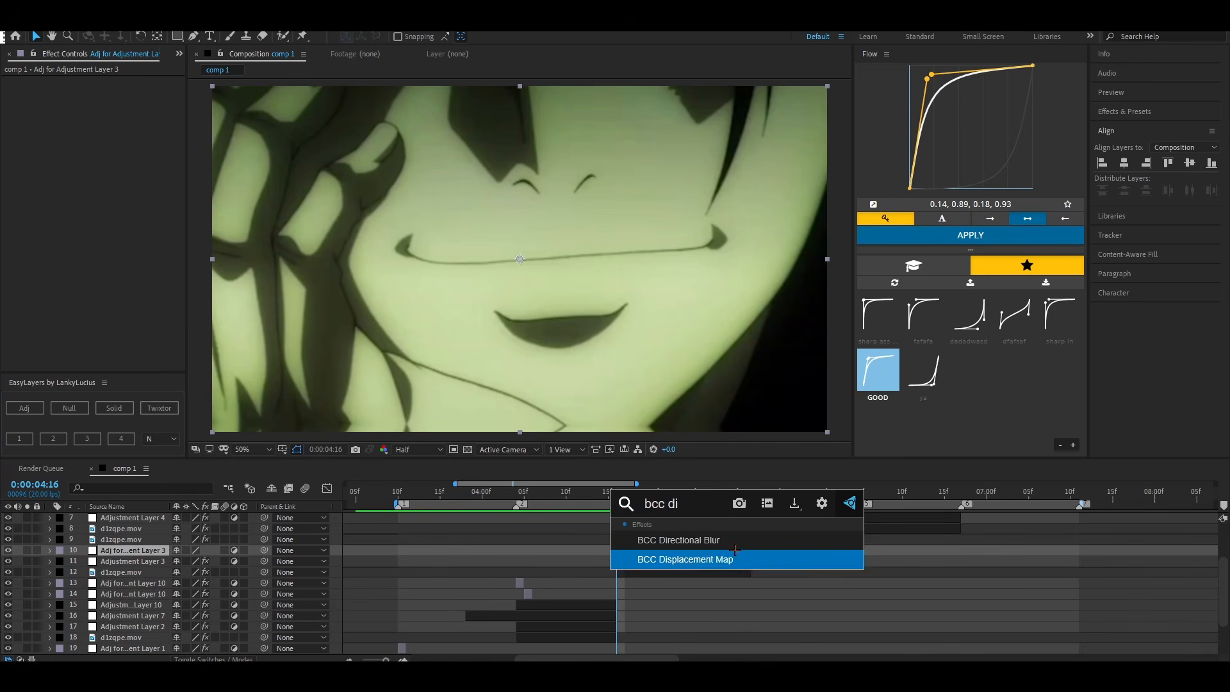
left_click(734, 542)
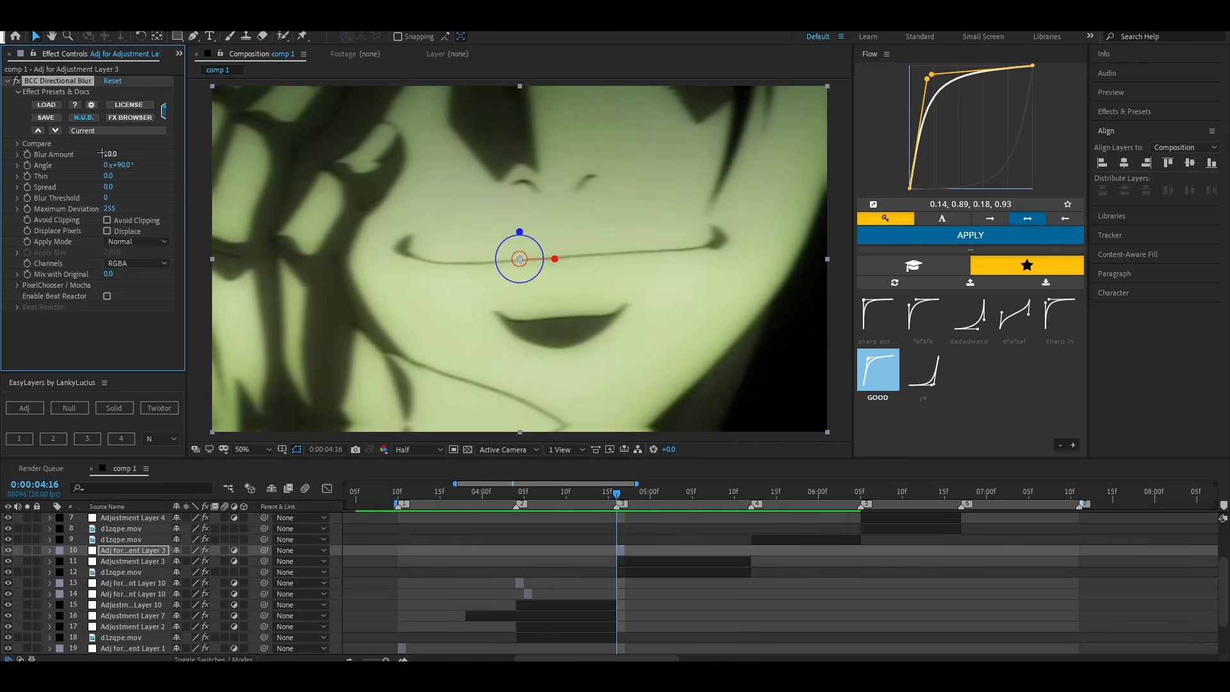
left_click(107, 155)
type("15")
key("Return")
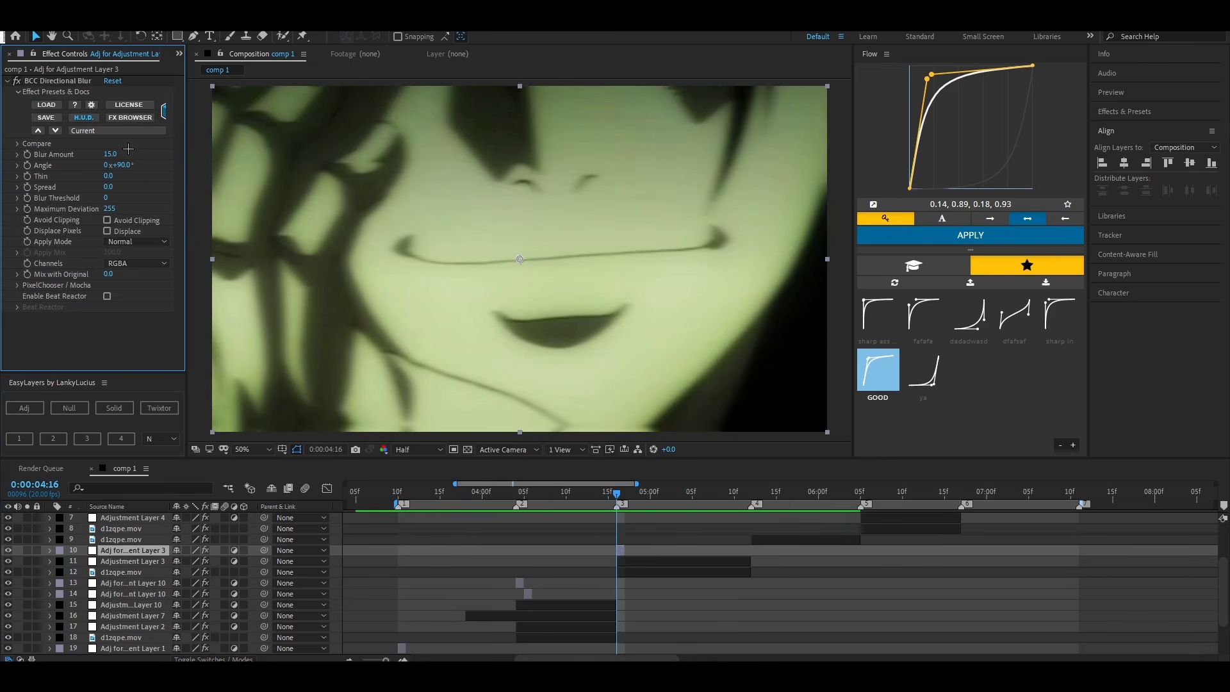
Add another one-frame adjustment layer at 0:00:04:17 and apply Minimax to it
key("Page_Down")
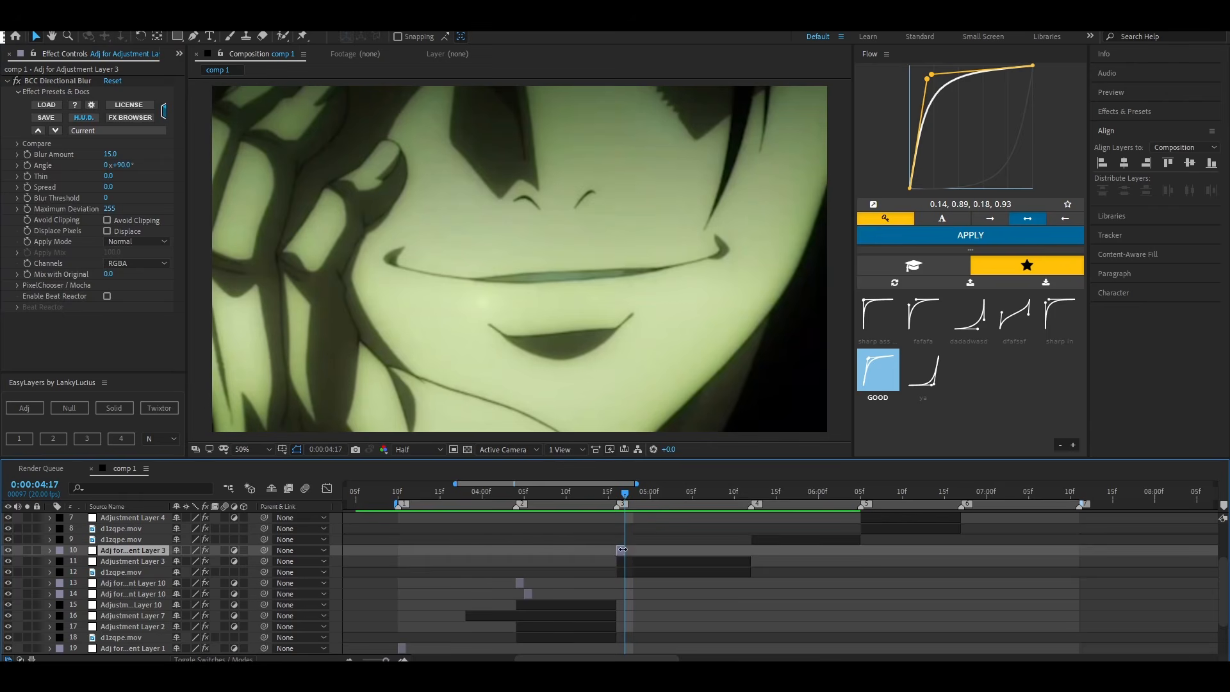
key("ctrl+alt+y")
key("ctrl+space")
type("m")
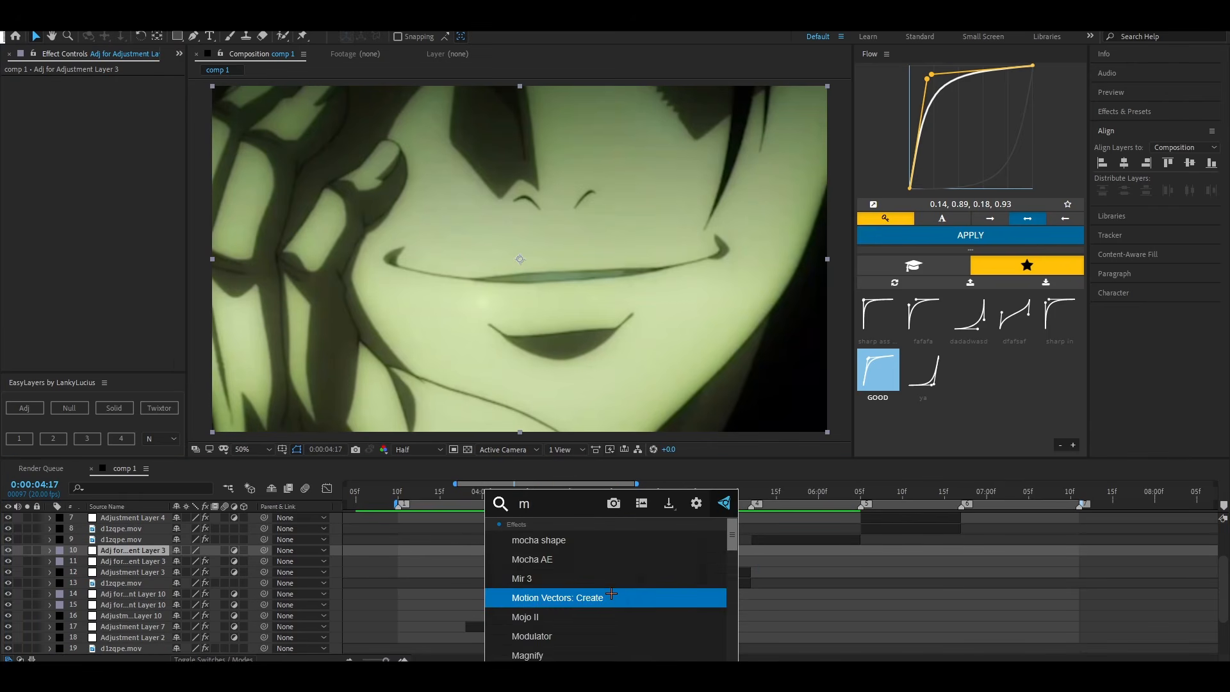
type("in")
left_click(532, 540)
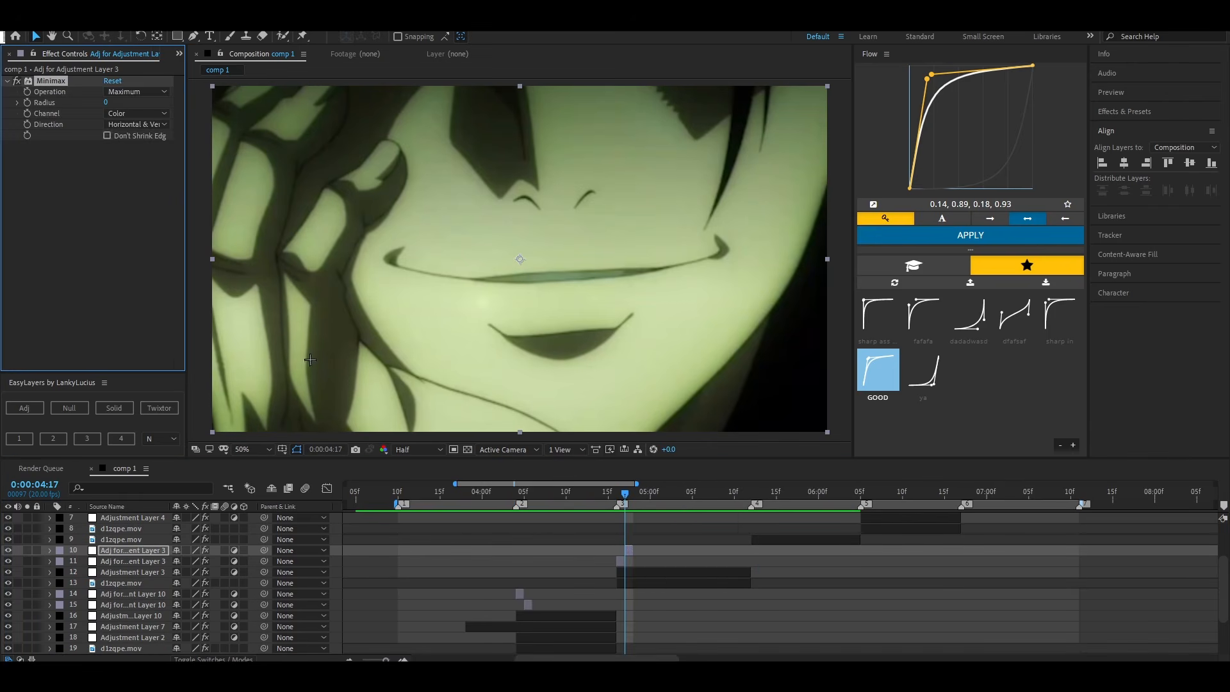
Keep the Minimax direction at Horizontal & Vertical and raise its Radius
left_click(131, 124)
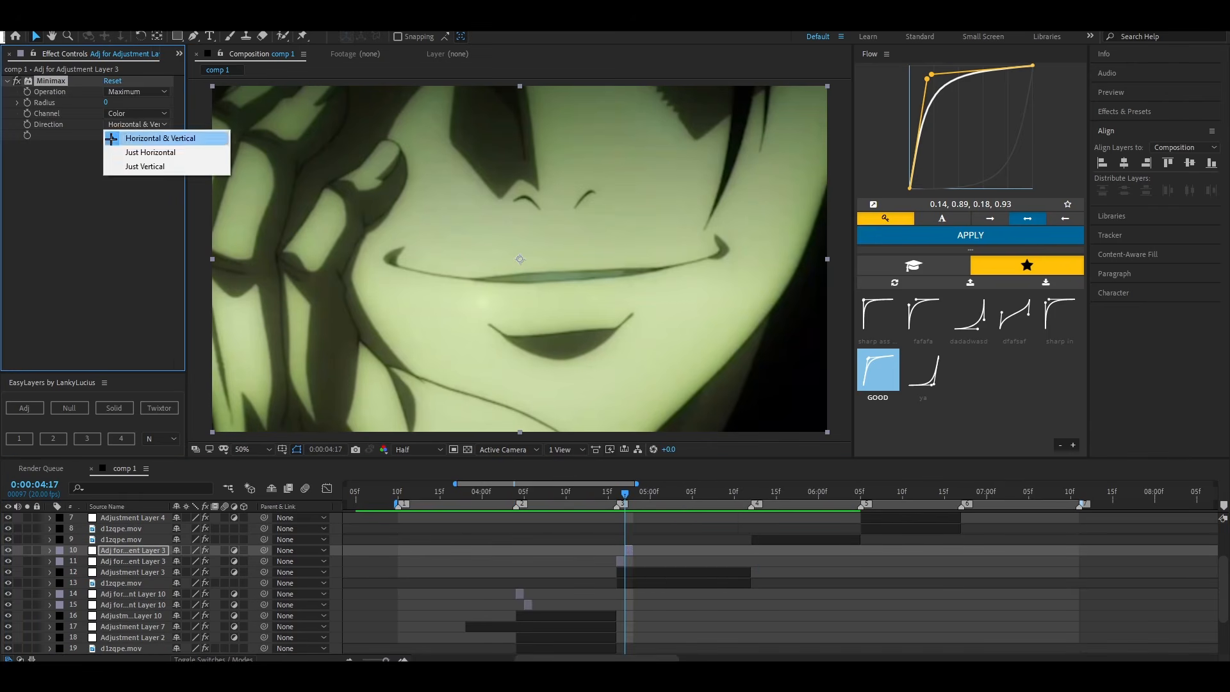
left_click(148, 138)
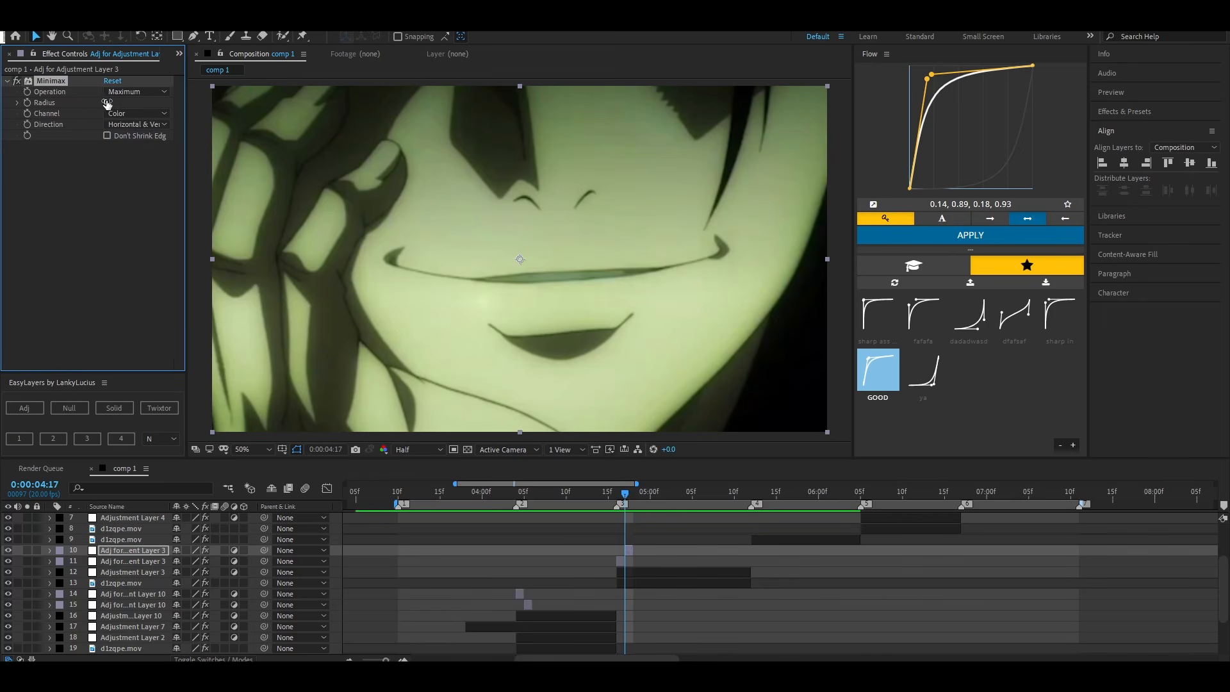
left_click_drag(110, 101, 111, 102)
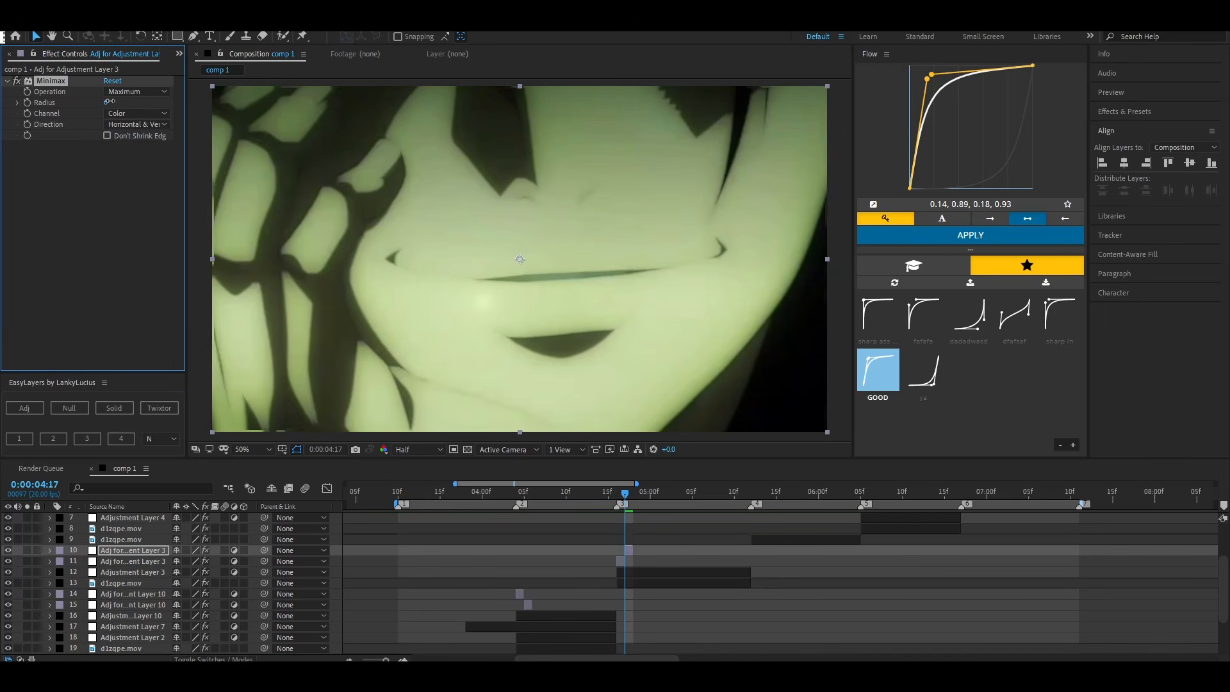
Scale Adjustment Layer 3 up to 181% and return to its first frame at 0:00:04:16
left_click(132, 573)
key("s")
left_click_drag(195, 584, 247, 585)
left_click_drag(695, 500, 620, 527)
left_click(620, 572)
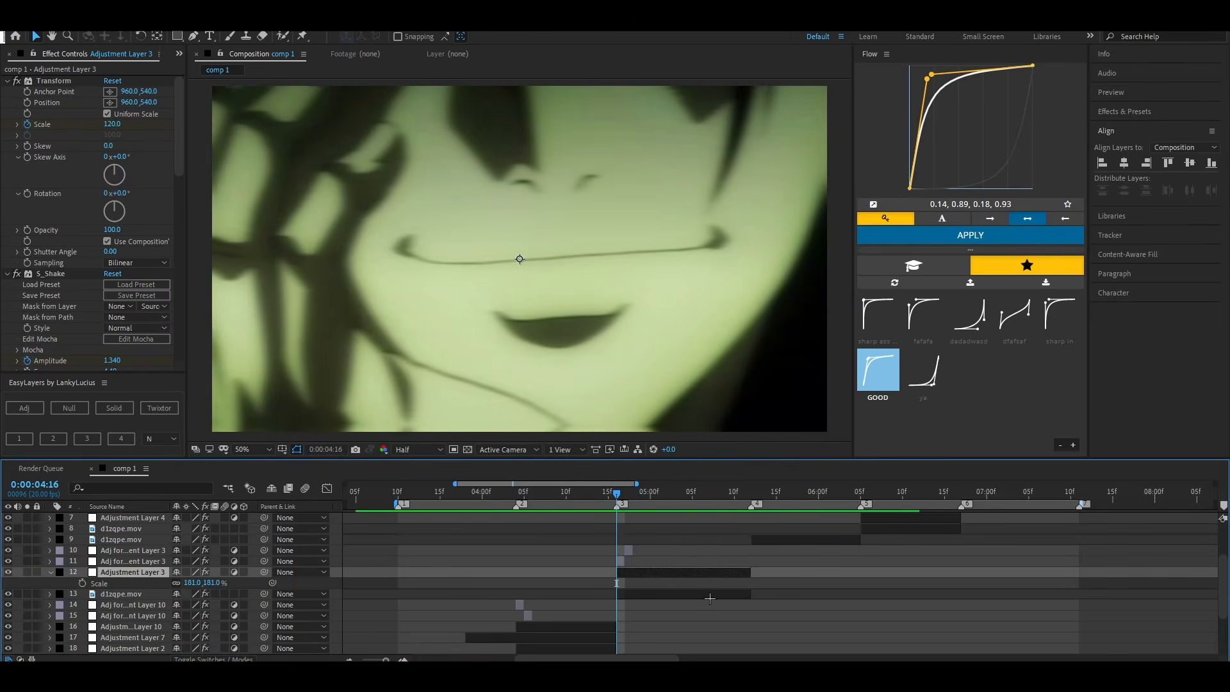
Apply BCC Gaussian Blur to Adjustment Layer 3 and keyframe its Horizontal Blur at 4 at 0:00:04:16
key("ctrl+space")
type("b")
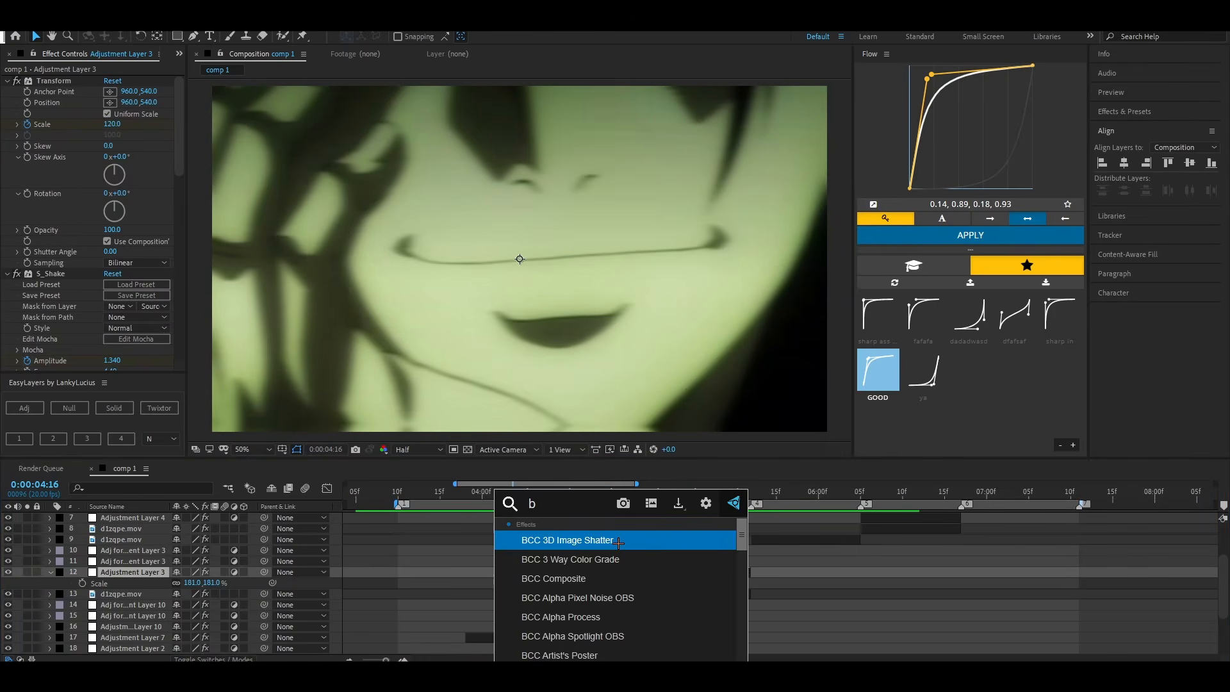
type("cc ga")
key("Return")
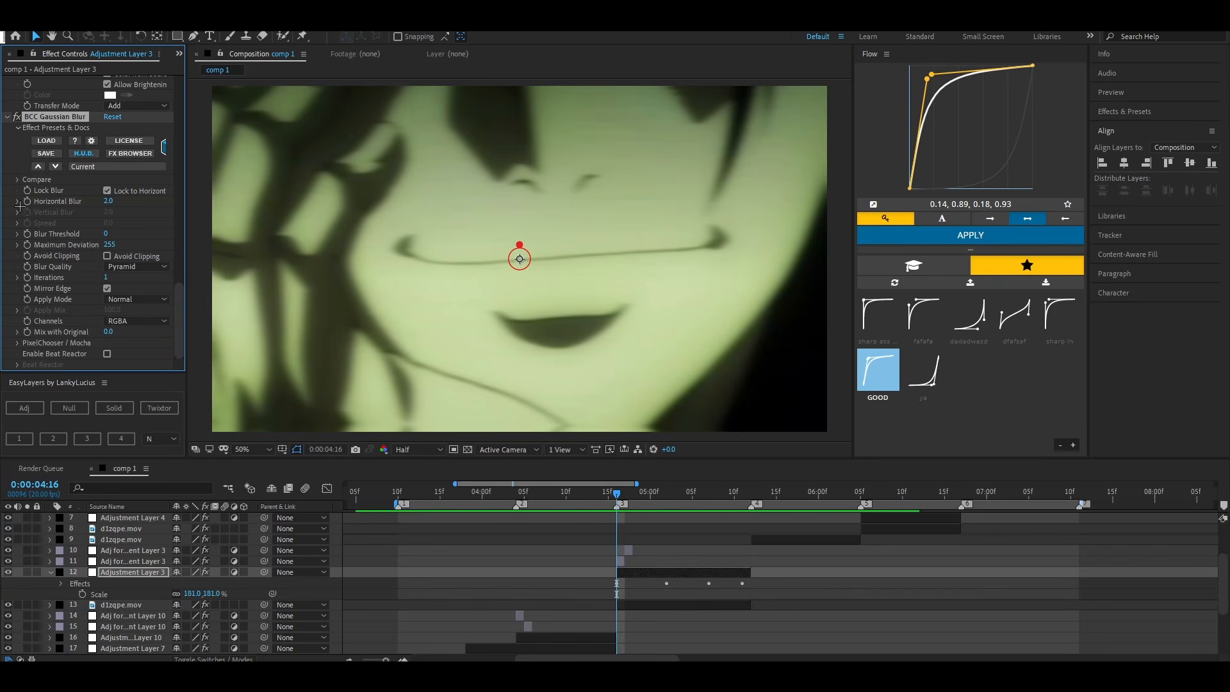
left_click_drag(107, 200, 139, 202)
Keyframe the Horizontal Blur at 0 on Adjustment Layer 3's last frame, 0:00:05:11
left_click(631, 571)
key("o")
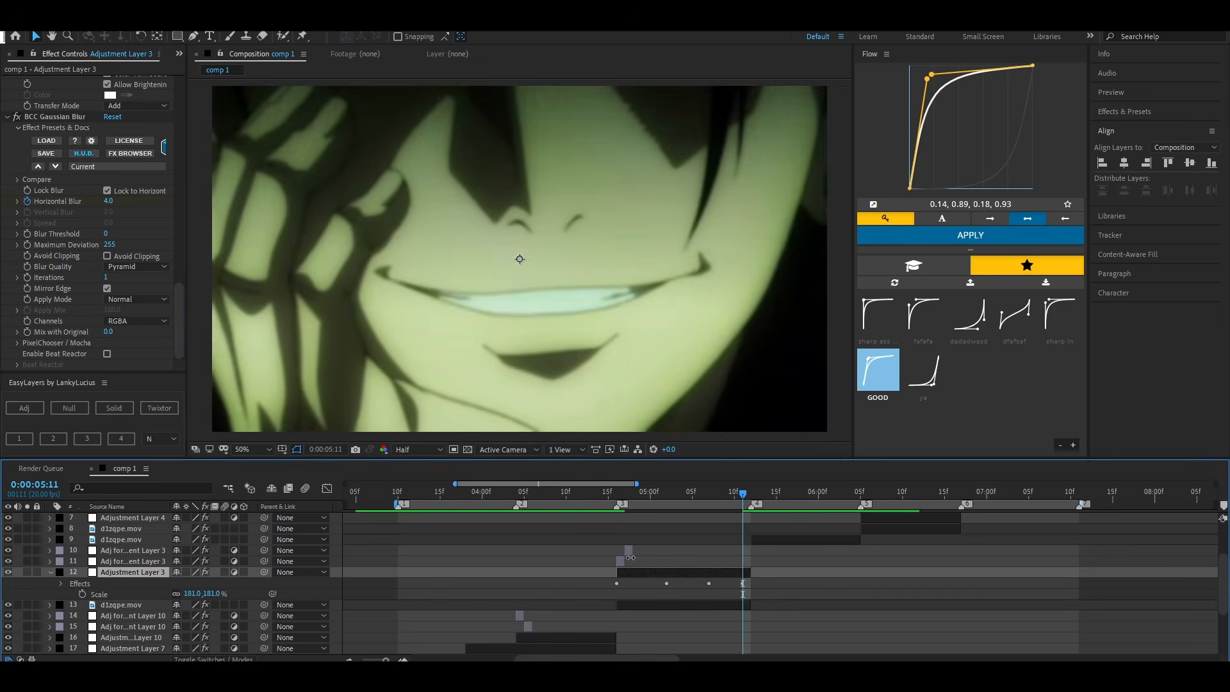
left_click(109, 202)
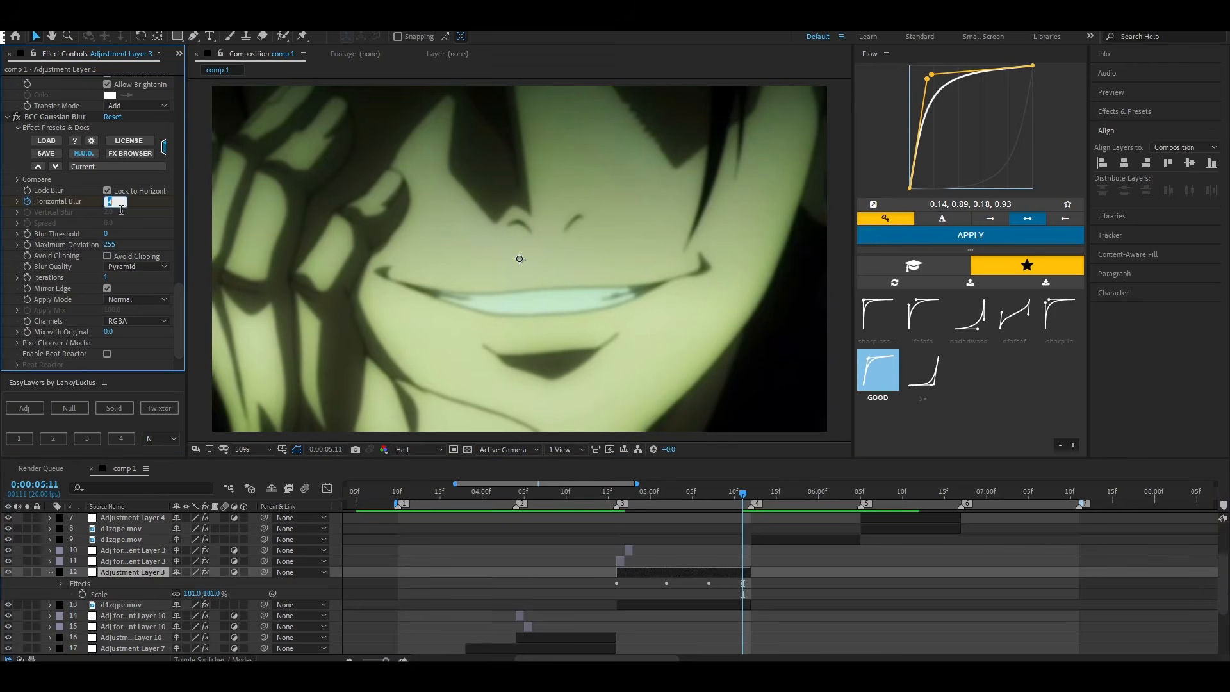
type("0")
key("Return")
Ease both Horizontal Blur keyframes on Adjustment Layer 3 and play back the transition
key("u")
scroll(735, 563, "down", 2)
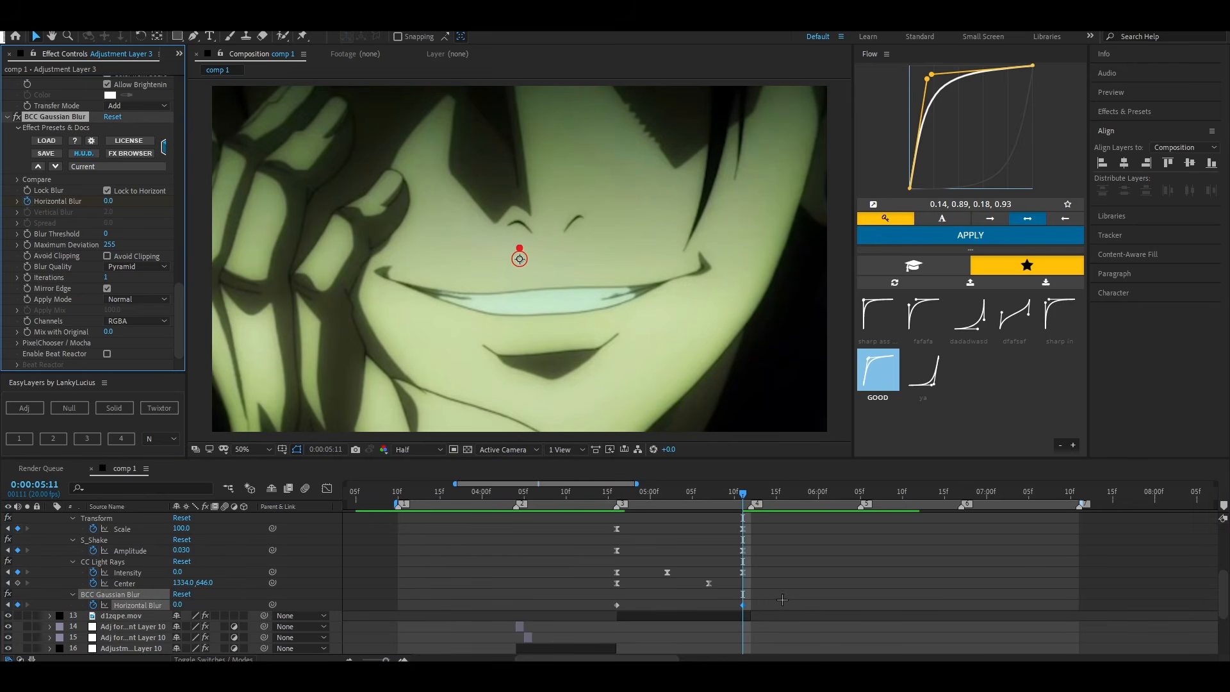
left_click_drag(781, 601, 559, 611)
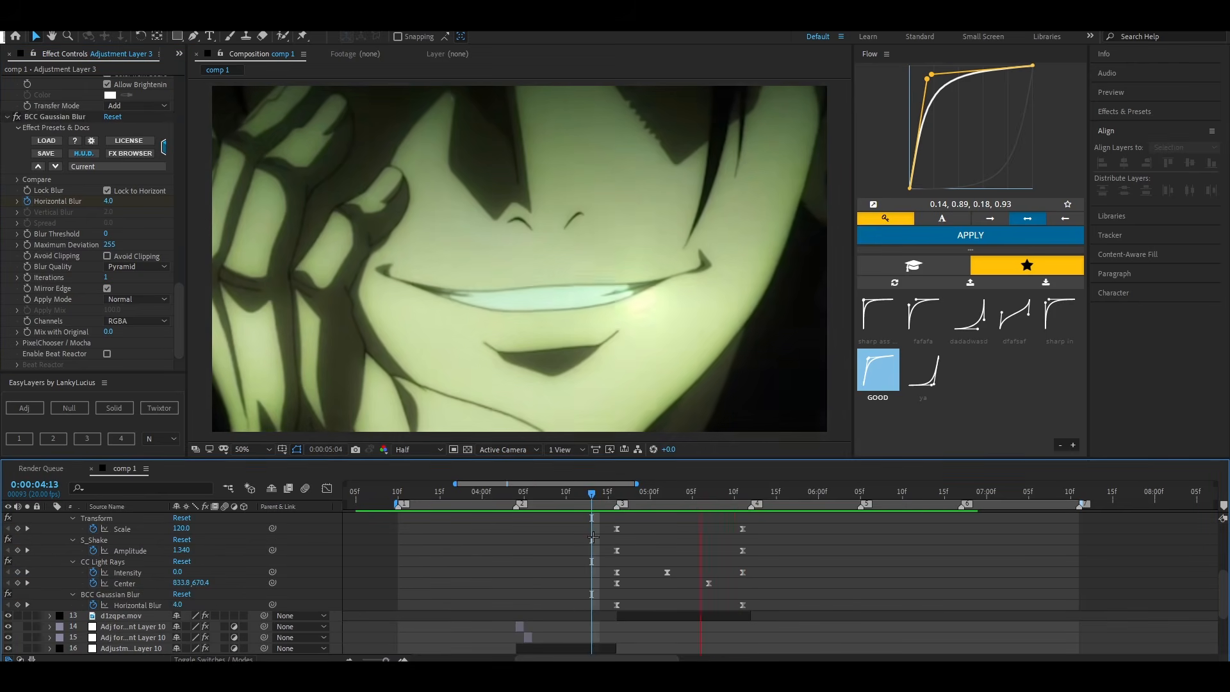
Collapse Adjustment Layer 3, duplicate the one-frame Minimax layer to 0:00:05:10, and remove the copy's Minimax effect
mouse_move(735, 494)
left_mouse_down()
mouse_move(802, 500)
mouse_move(730, 514)
left_mouse_up()
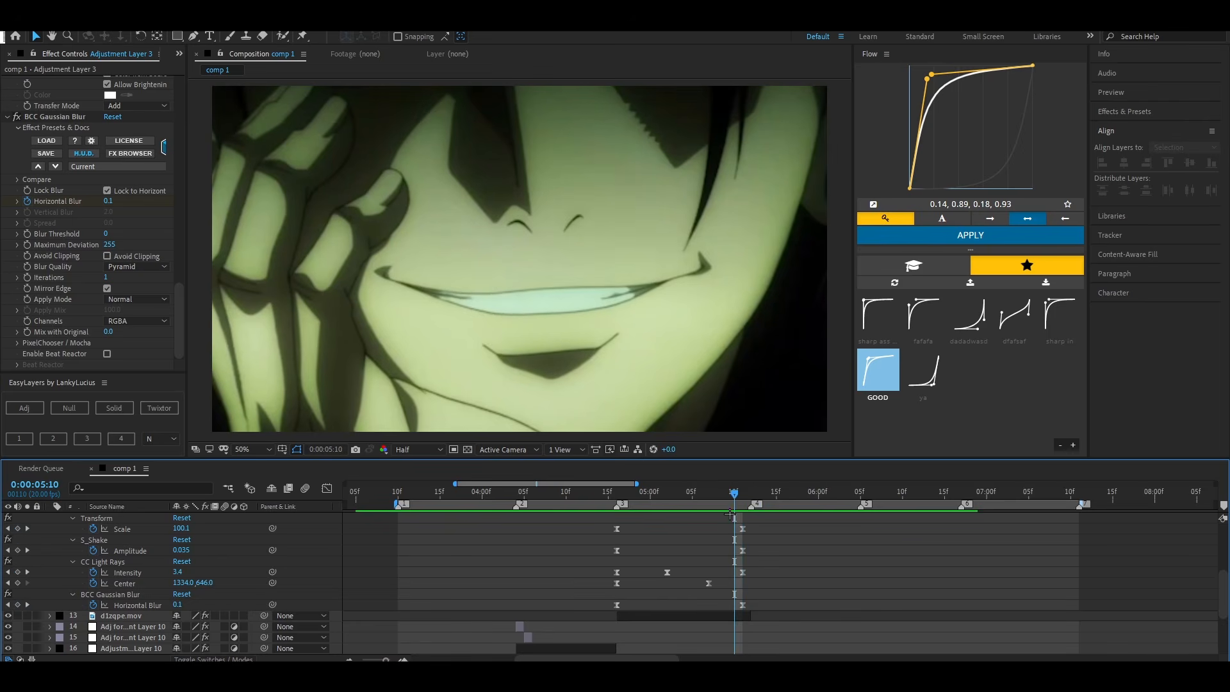
scroll(78, 546, "up", 2)
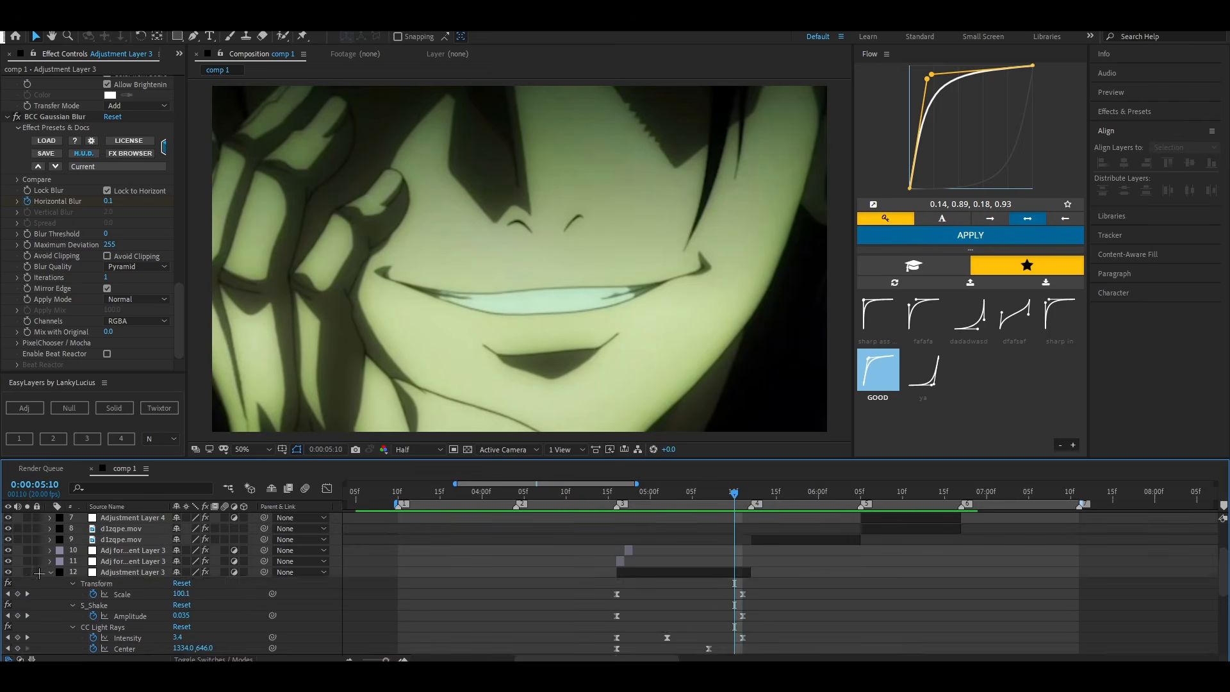
left_click(50, 572)
left_click(745, 576)
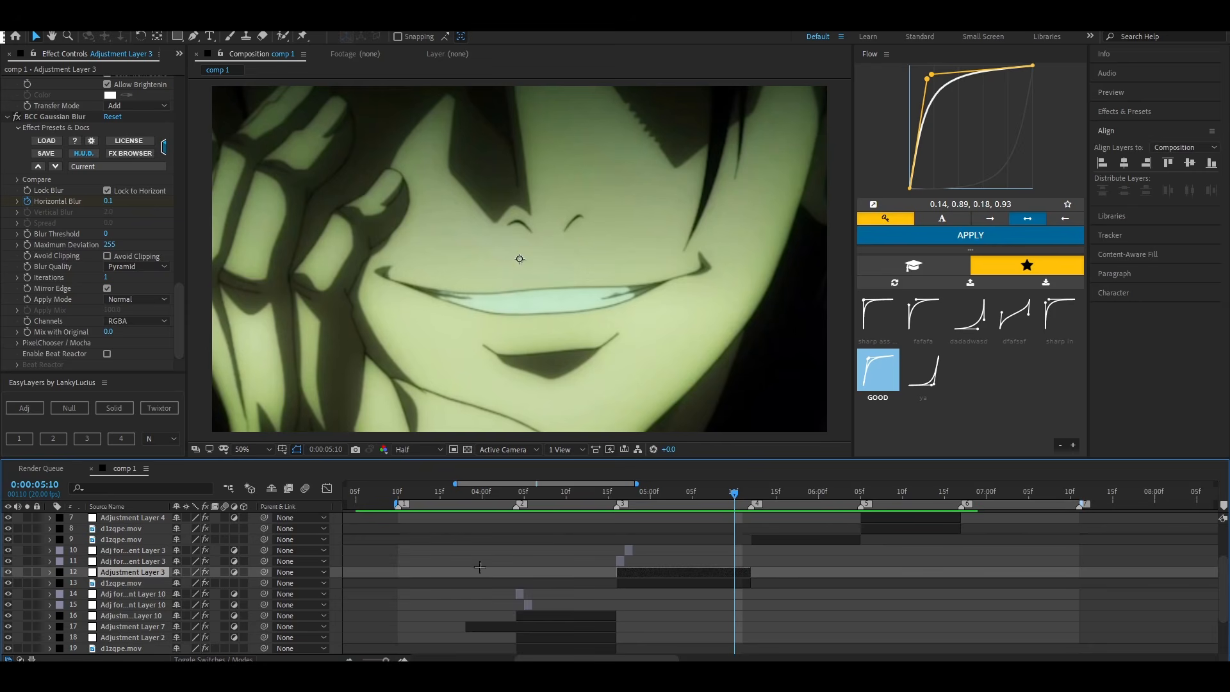
left_click(628, 550)
key("ctrl+d")
key("bracketleft")
left_click(57, 84)
key("Delete")
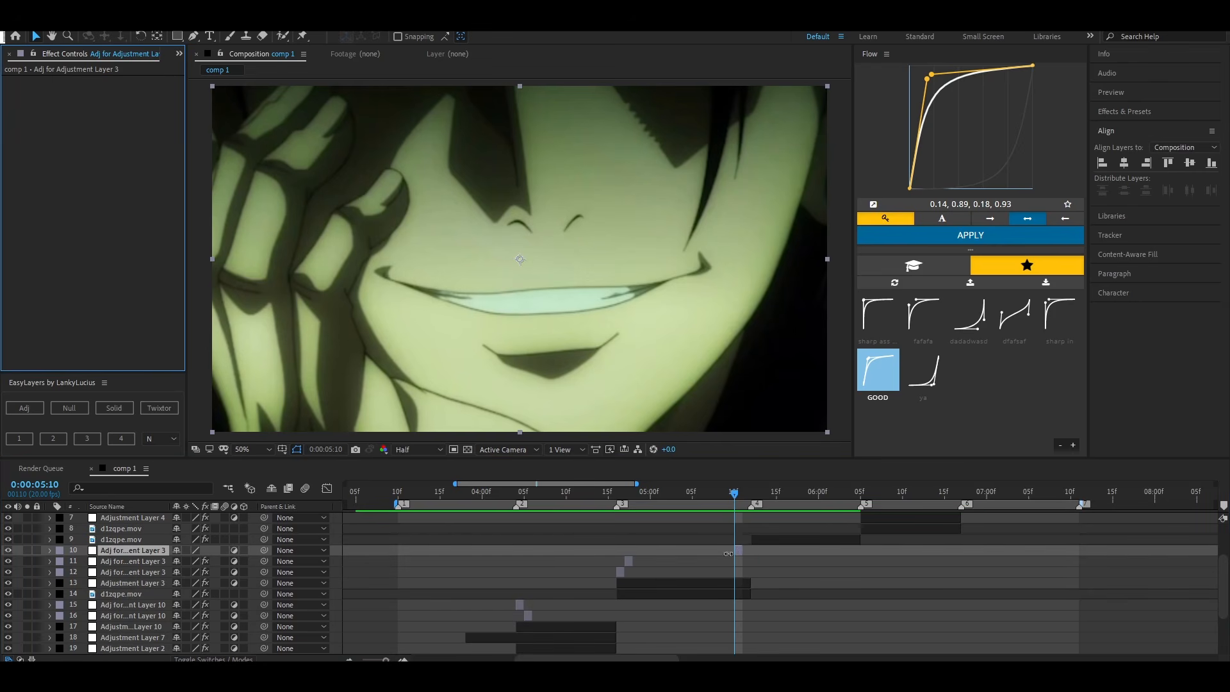
Apply Fill to the one-frame layer at 0:00:05:10 and set its color to black
left_click_drag(733, 496, 732, 502)
key("ctrl+space")
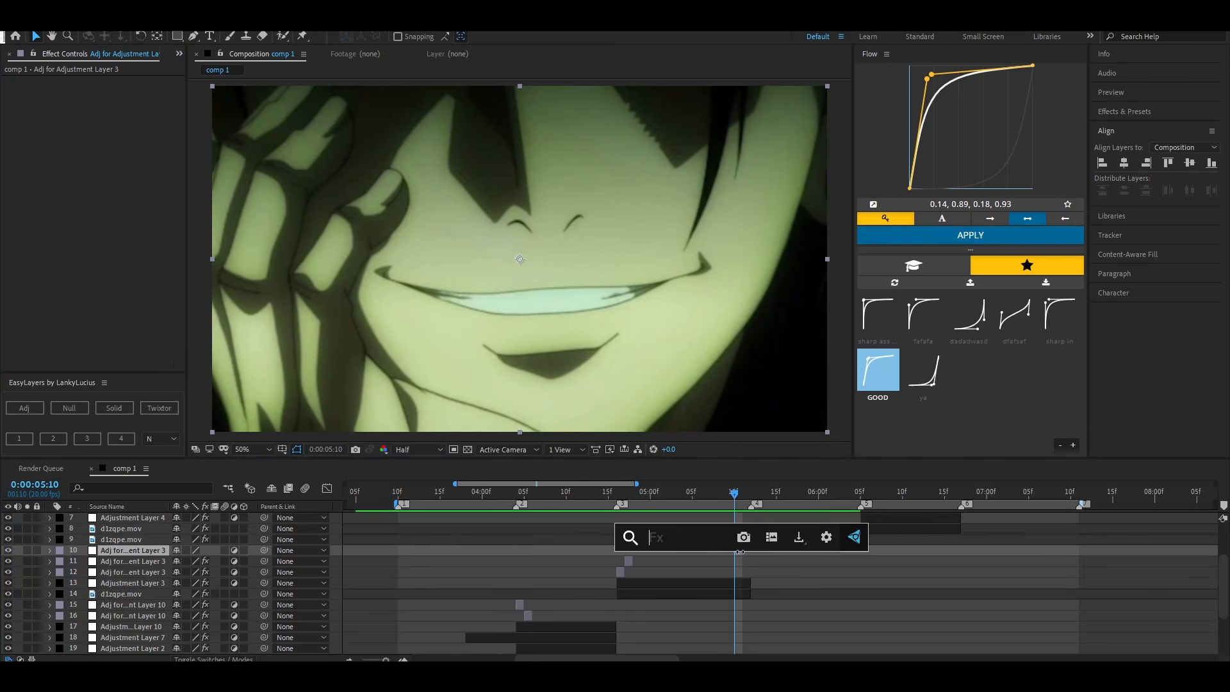
type("fill")
key("Return")
left_click(109, 114)
left_click_drag(51, 128, 13, 204)
left_click(297, 34)
Duplicate the black one-frame layer to 0:00:05:11 and delete the copy's Fill effect
left_click(733, 504)
key("ctrl+d")
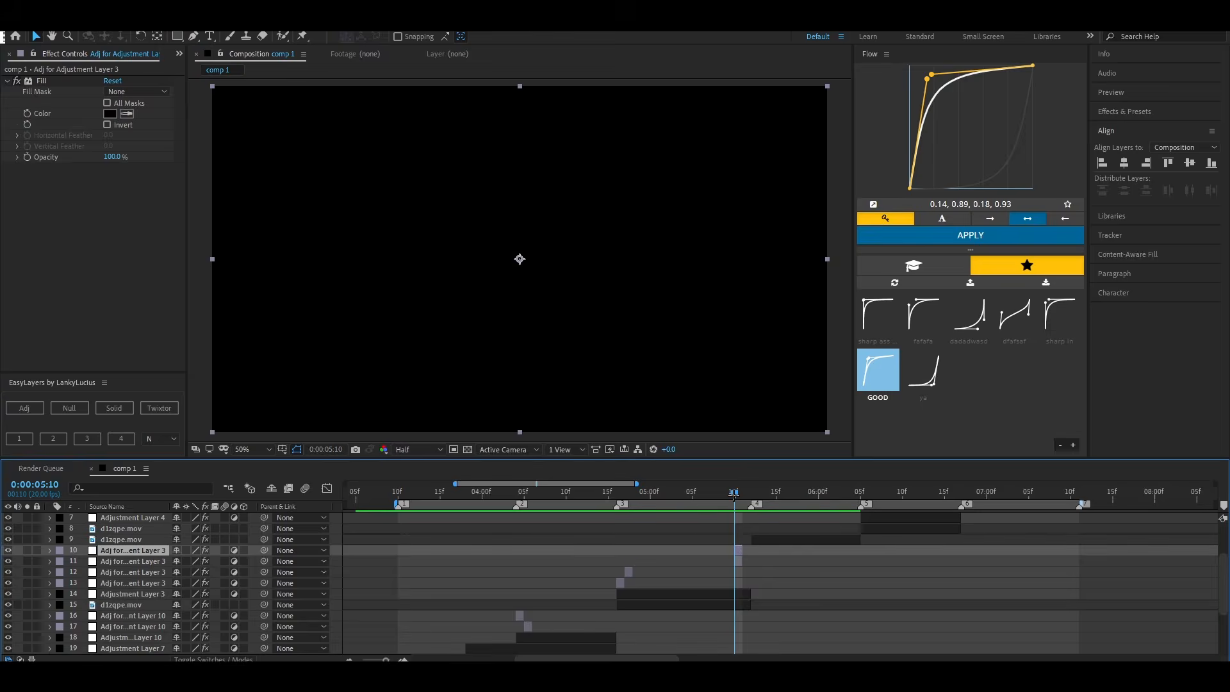
left_click_drag(734, 497, 741, 498)
key("[")
left_click(82, 109)
key("Delete")
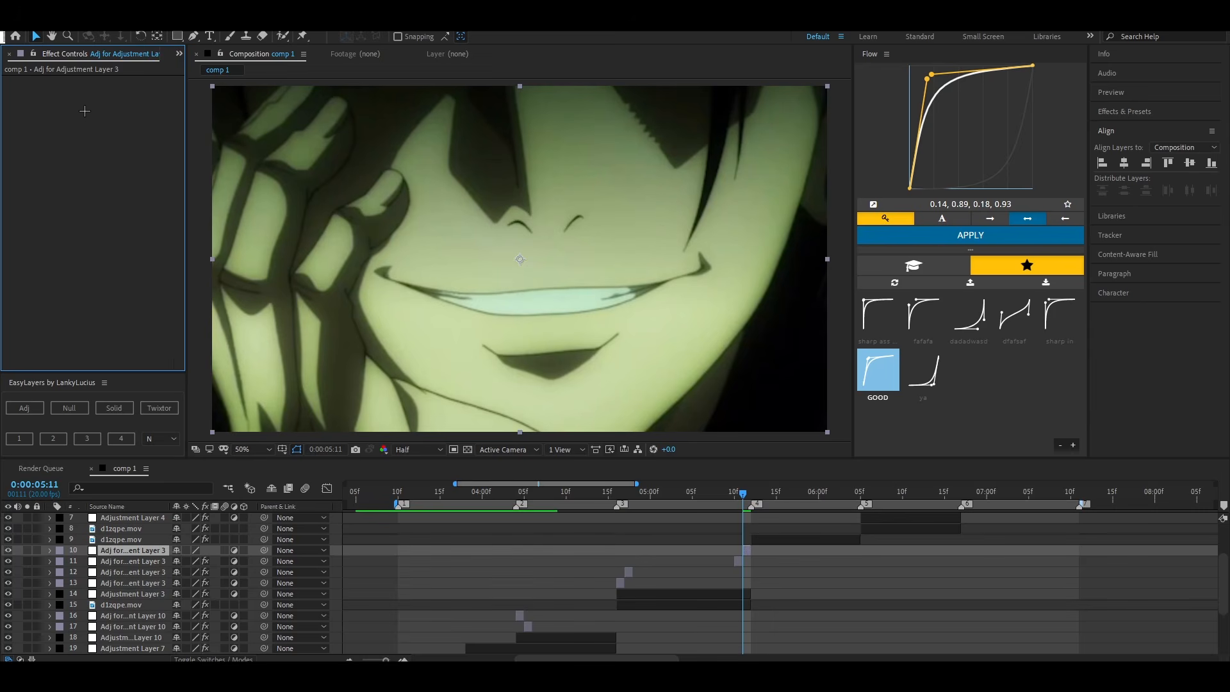
Apply Offset to the one-frame layer at 0:00:05:11 and set Shift Center To to -126, 540
key("ctrl+space")
type("offset")
key("Return")
left_click(127, 91)
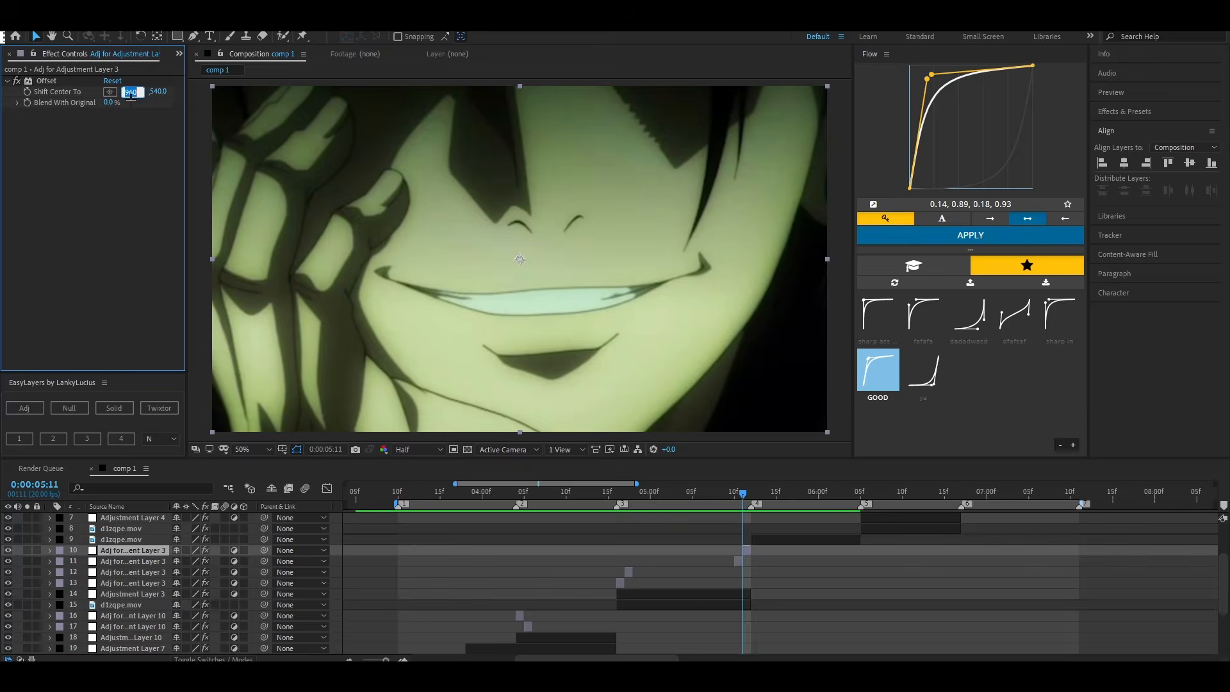
type("50")
key("Return")
left_click_drag(128, 95, 22, 98)
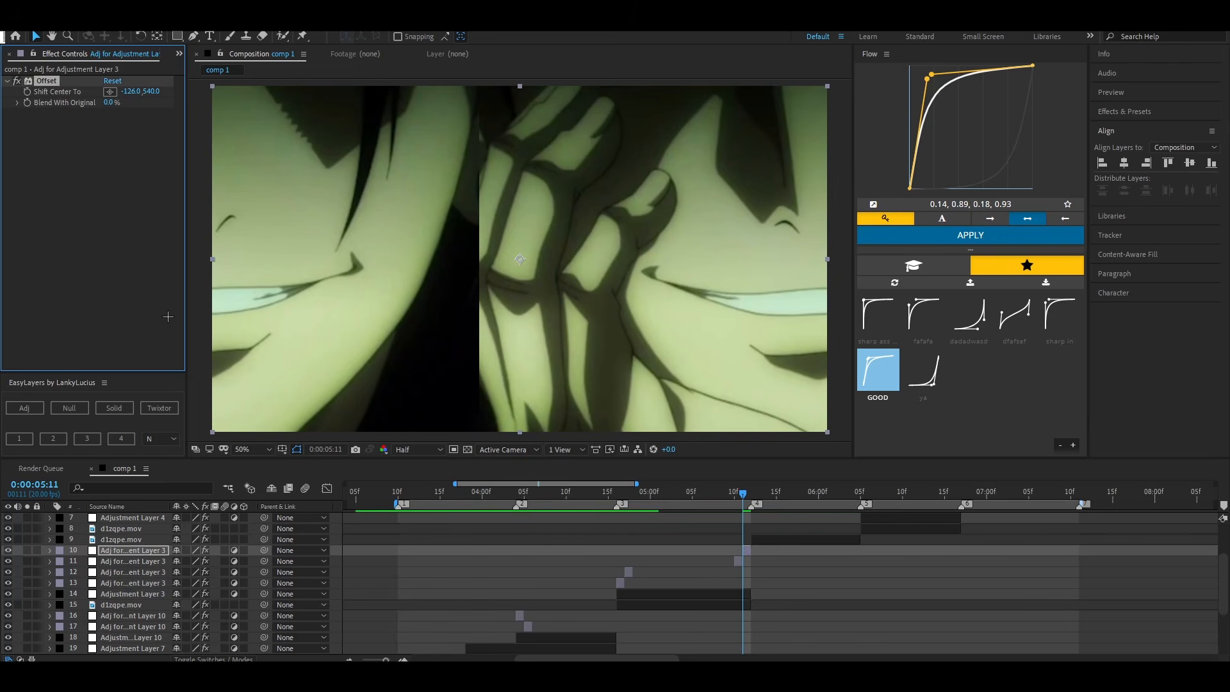
Add a BCC effect to the one-frame Offset layer at 0:00:05:11 and play back the preceding transitions
key("ctrl+space")
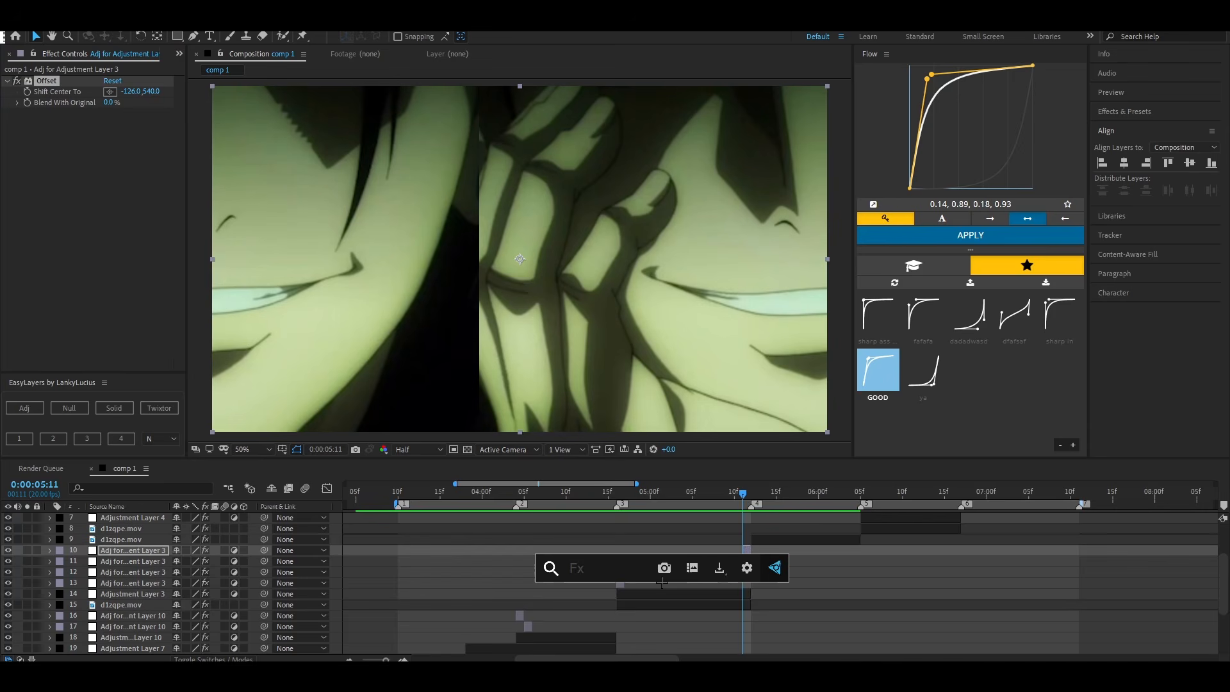
type("bcc d")
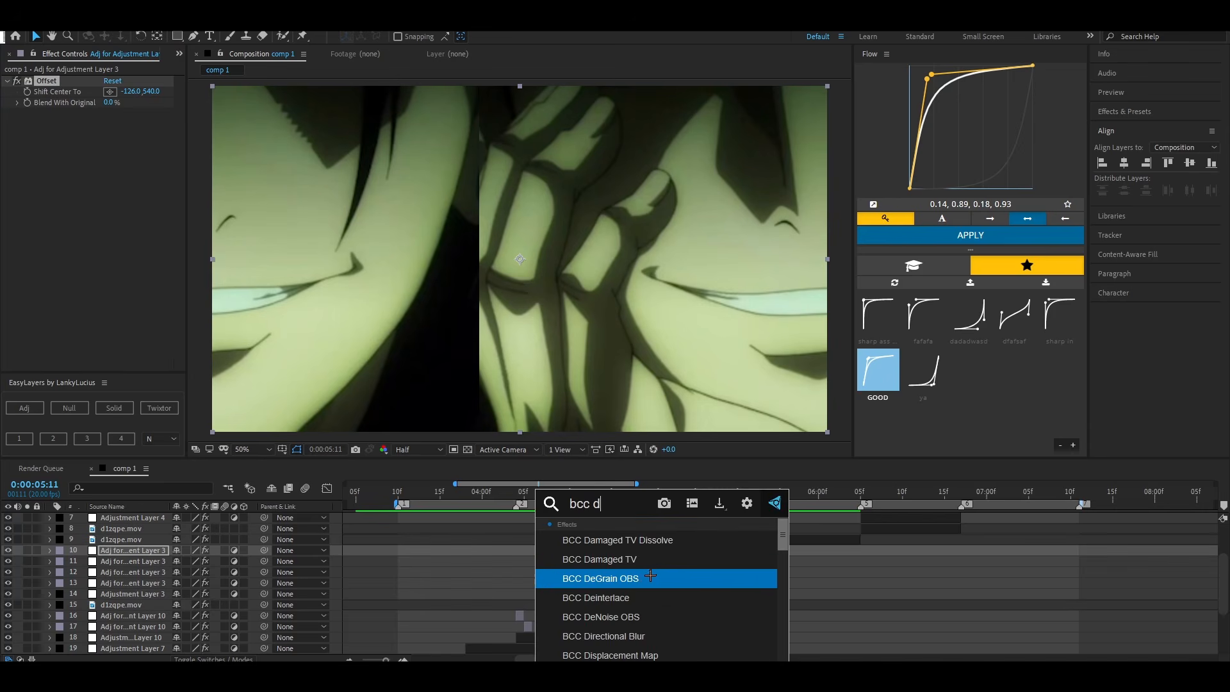
left_click(649, 575)
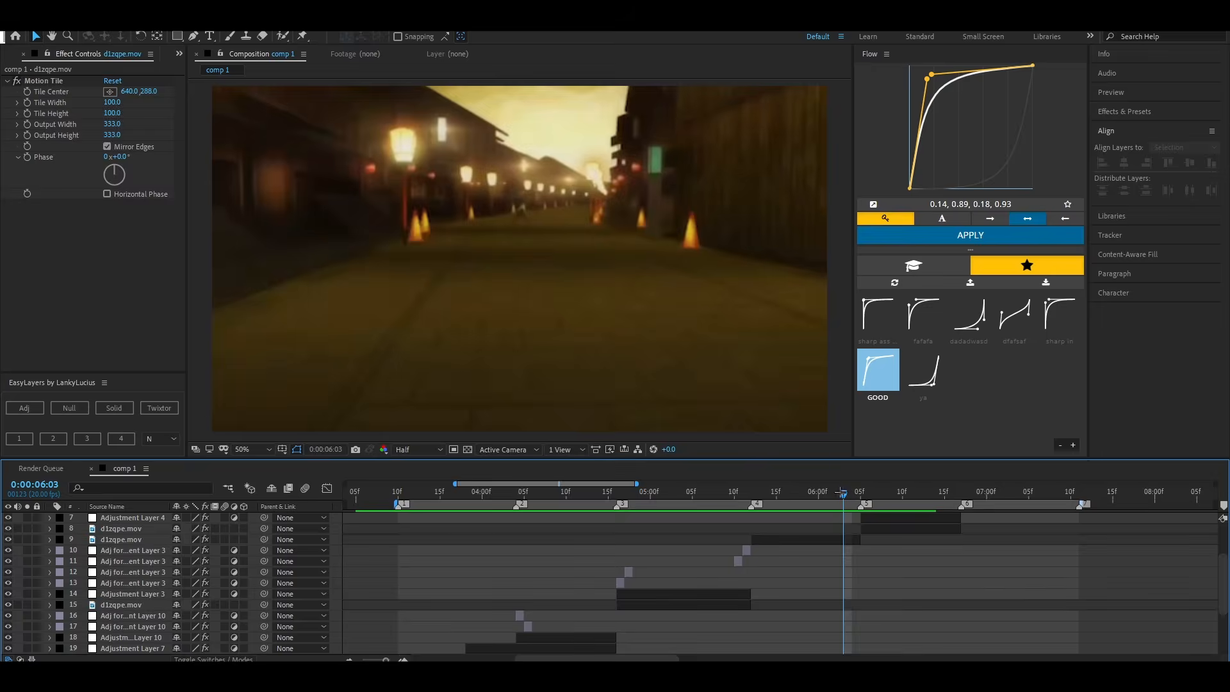
left_click_drag(843, 492, 591, 506)
key("space")
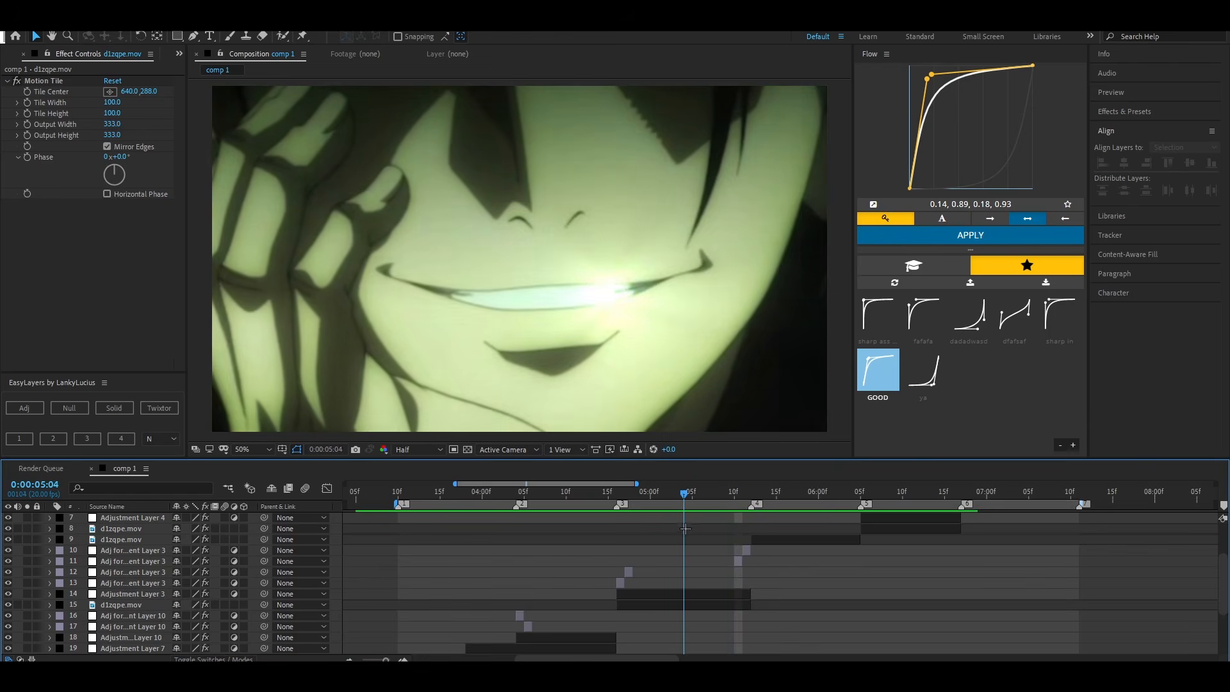
Duplicate the one-frame layer at the start of Adjustment Layer 3 to 0:00:05:05 and delete the copy's effect
left_click(630, 572)
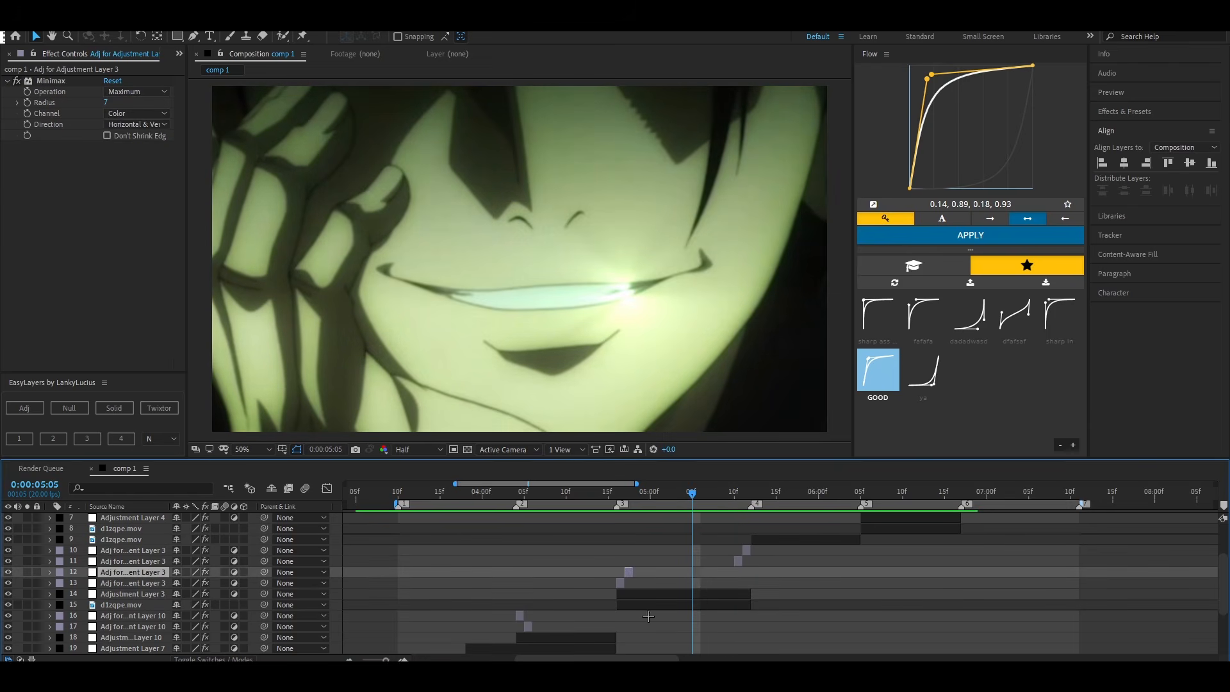
left_click(619, 584)
key("ctrl+d")
left_click(62, 82)
key("Delete")
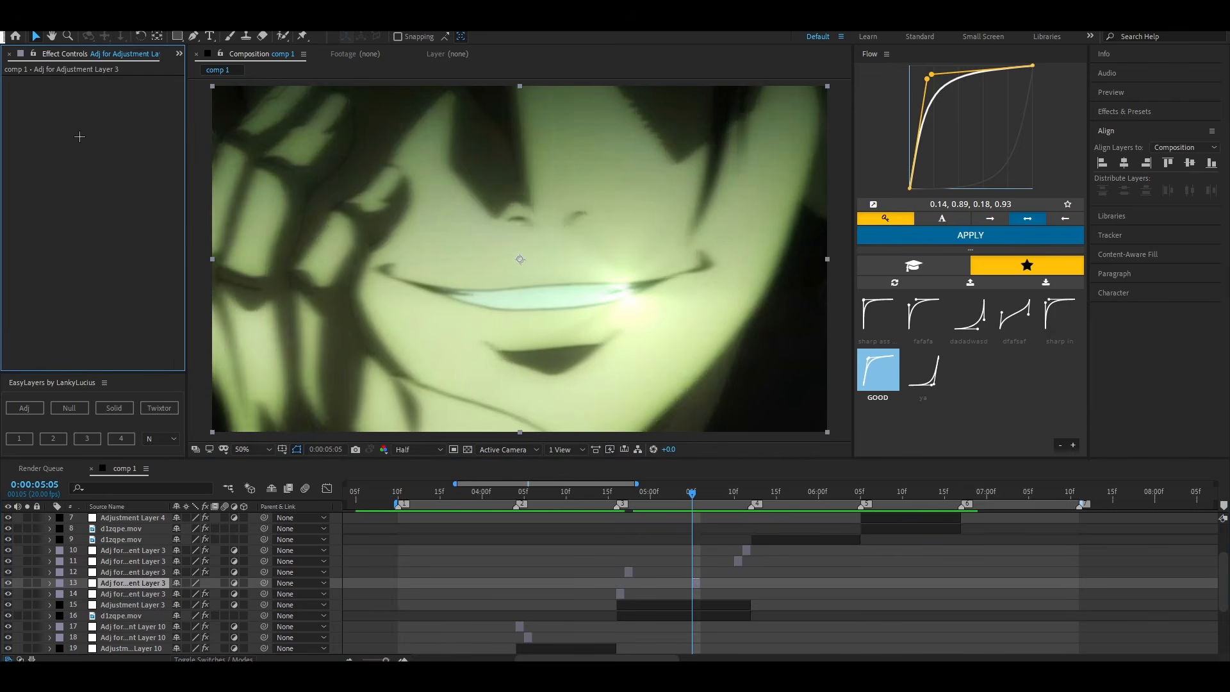
Apply Displacement Map to the one-frame layer at 0:00:05:05 and set its maximum horizontal displacement to 40
key("ctrl+space")
type("dis")
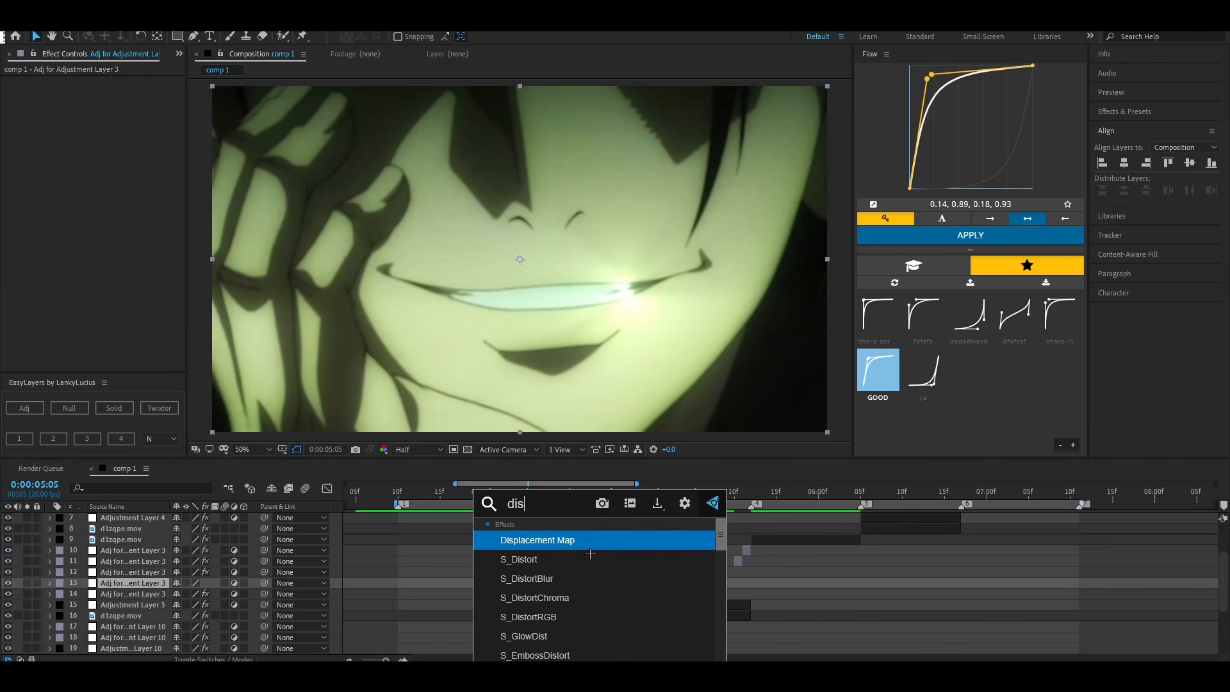
left_click(584, 540)
left_click_drag(109, 114, 133, 114)
Add BCC Gaussian Blur to the one-frame layer at 0:00:05:05 and play back the result
key("ctrl+space")
type("b")
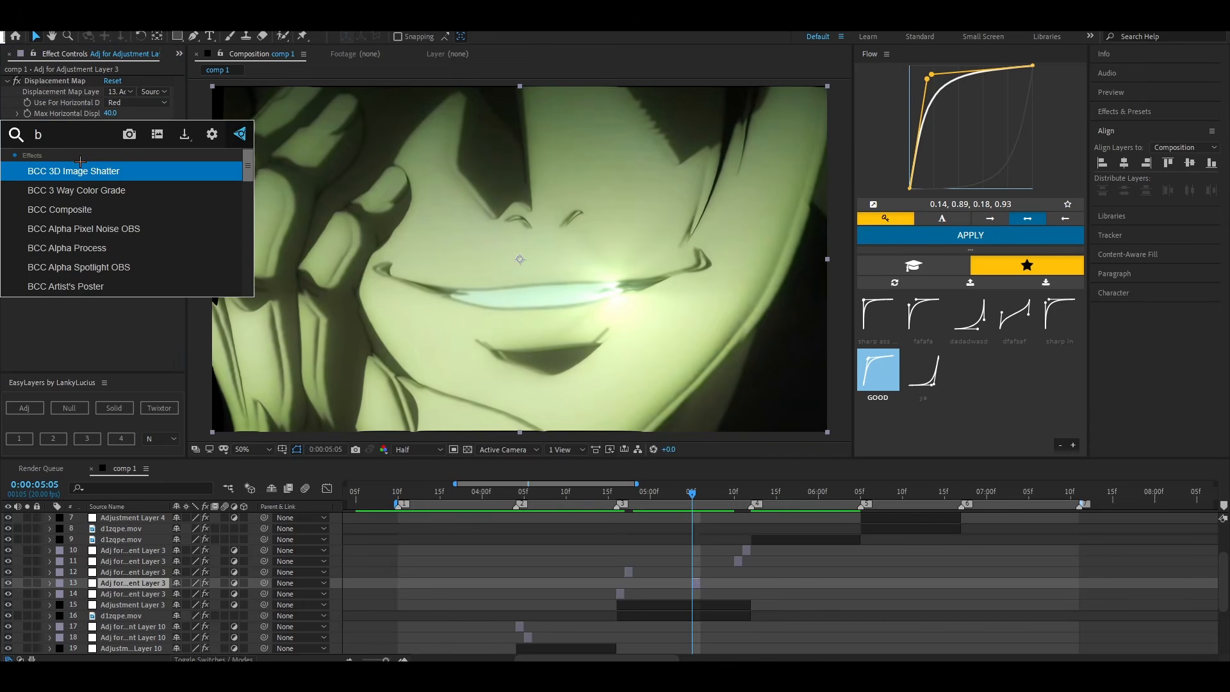
type("cc ga")
key("Return")
key("space")
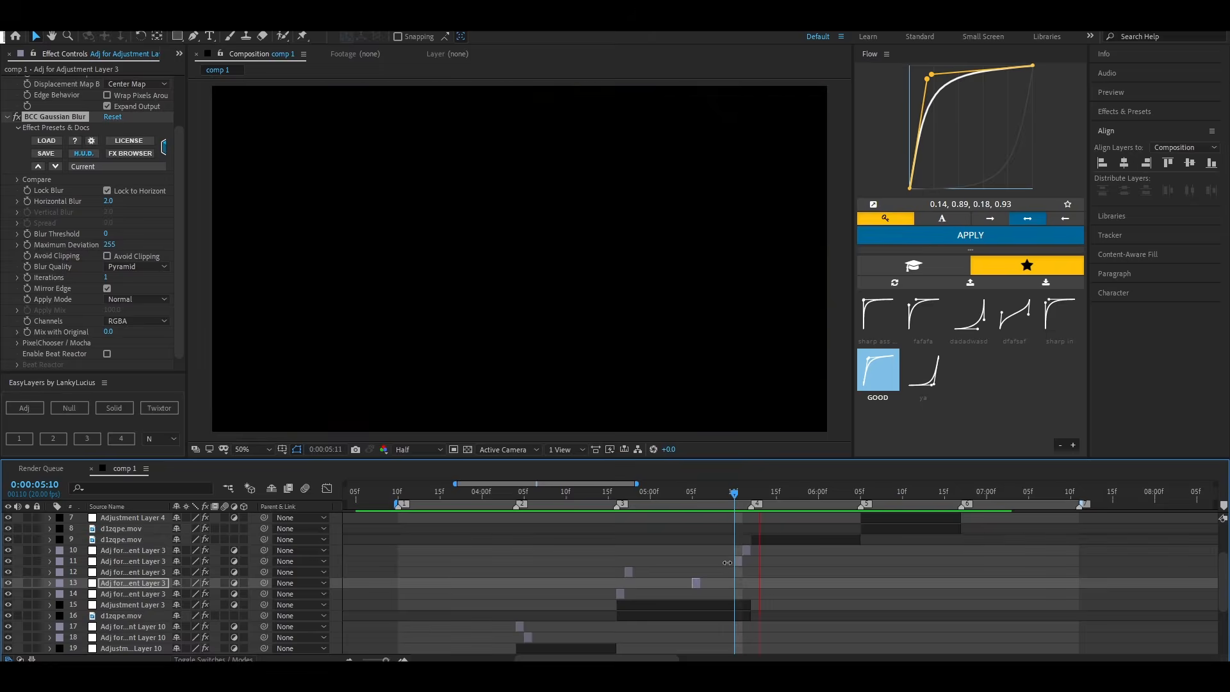
Create a one-frame adjustment layer above Adjustment Layer 4 at 0:00:06:05 and apply Minimax with a radius of 10
left_click_drag(884, 498, 860, 501)
scroll(887, 564, "up", 2)
left_click(897, 583)
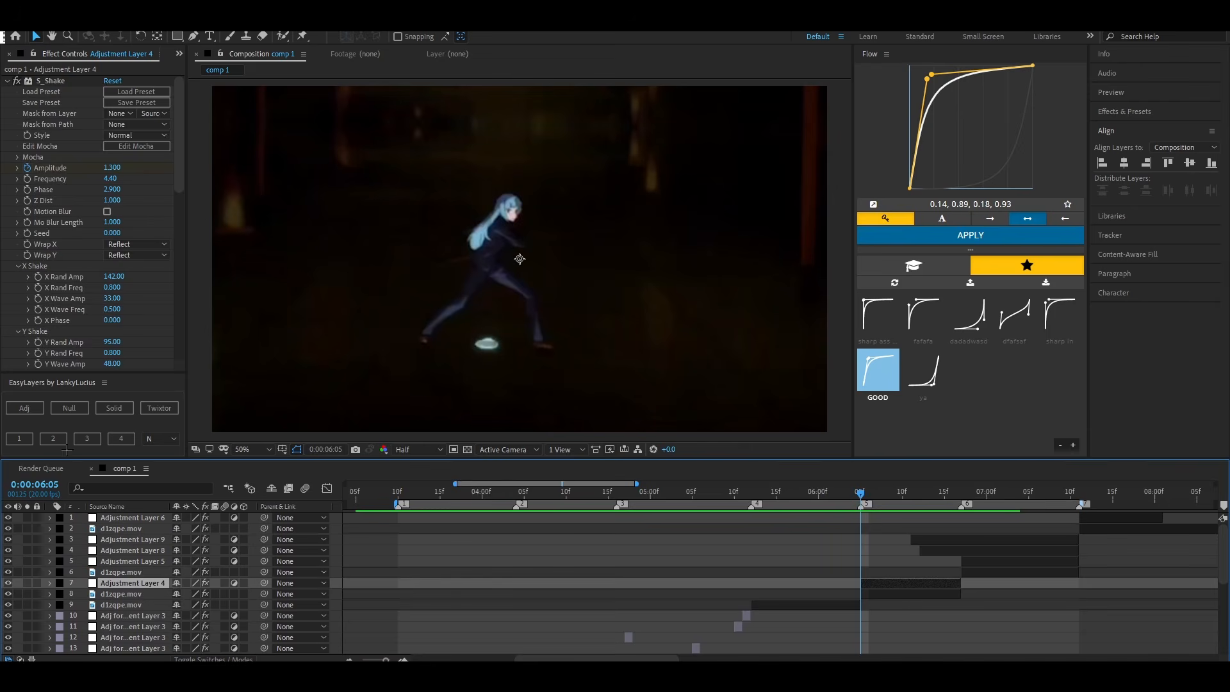
left_click(20, 439)
key("ctrl+space")
type("mini")
key("Return")
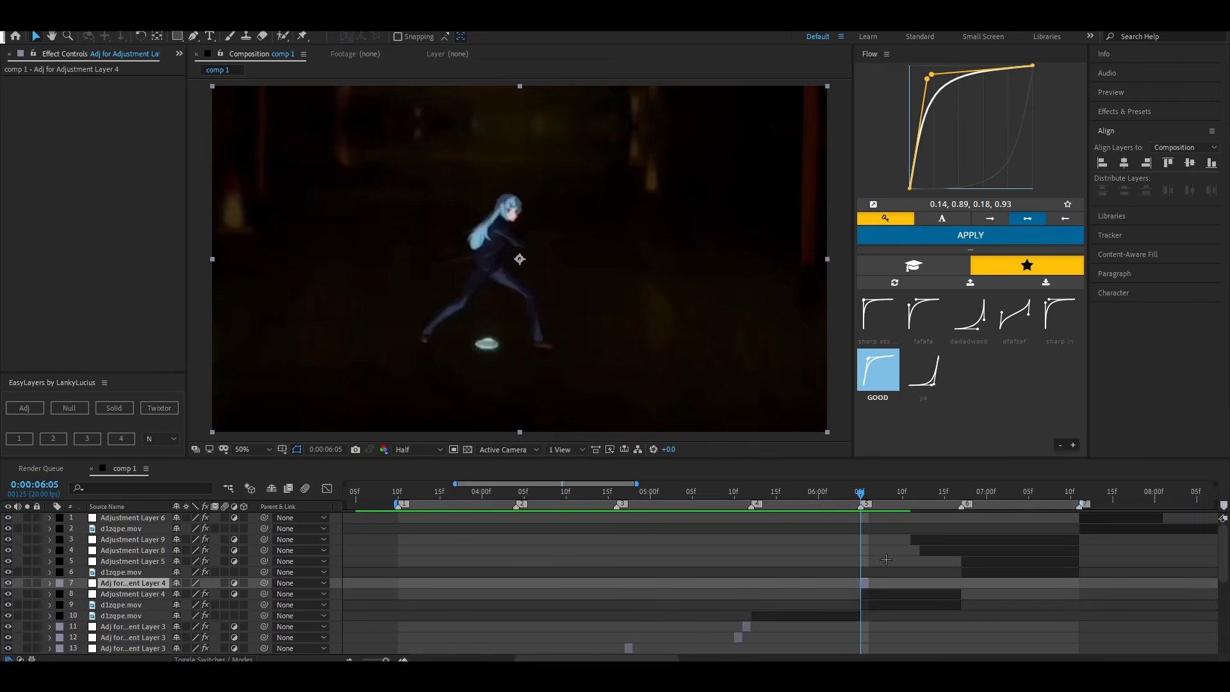
Duplicate the one-frame Minimax layer to 0:00:06:06 and remove the copy's Minimax effect
left_click(868, 581)
key("ctrl+d")
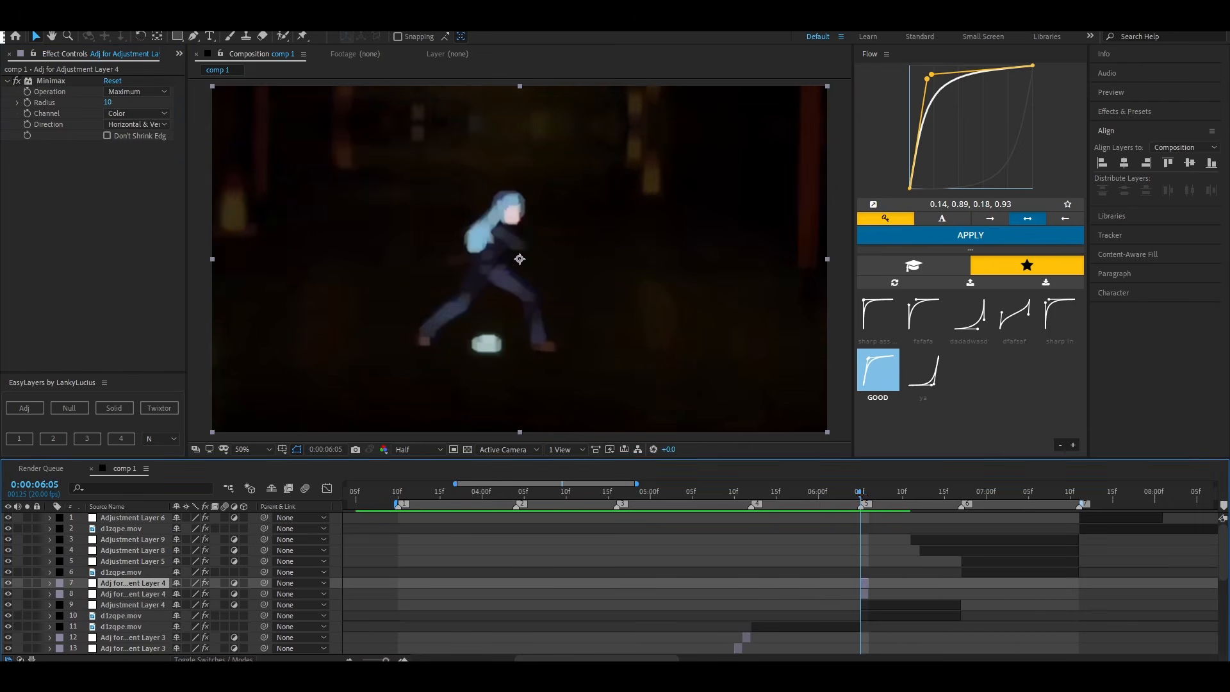
left_click(867, 497)
key("bracketleft")
left_click(53, 81)
key("Delete")
Apply BCC Radial Blur to the one-frame layer at 0:00:06:06, centered at 964, 544 with a blur amount of 15, and preview it
key("ctrl+space")
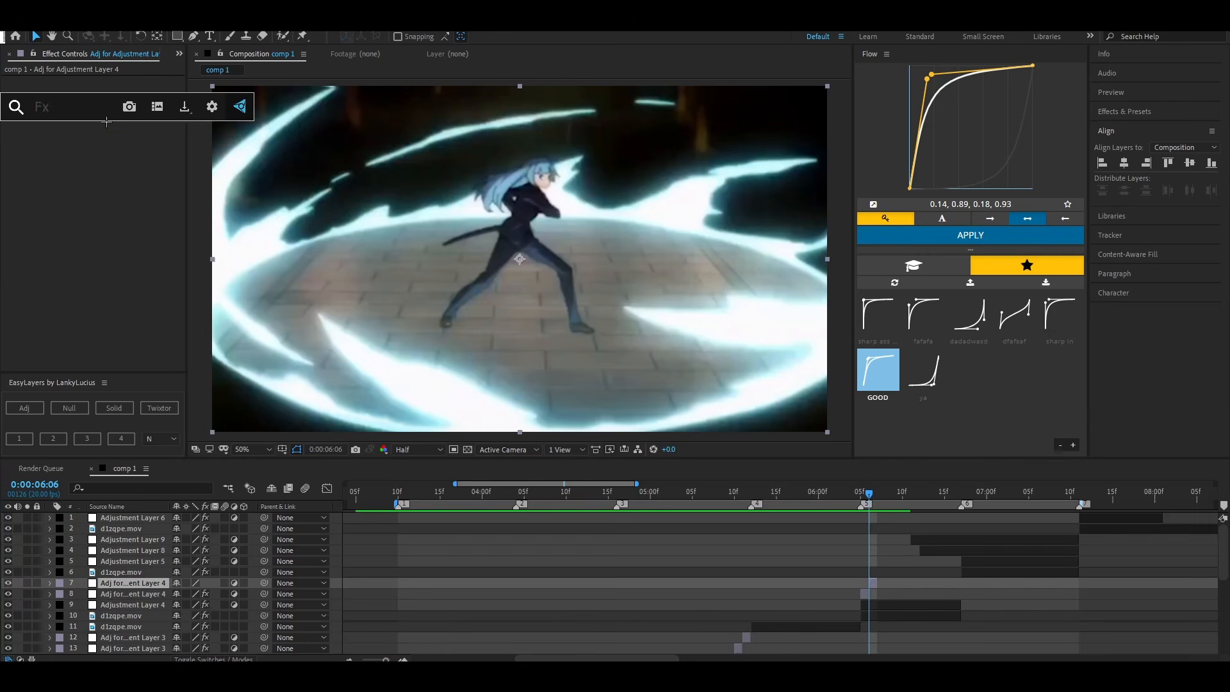
type("bcc ra")
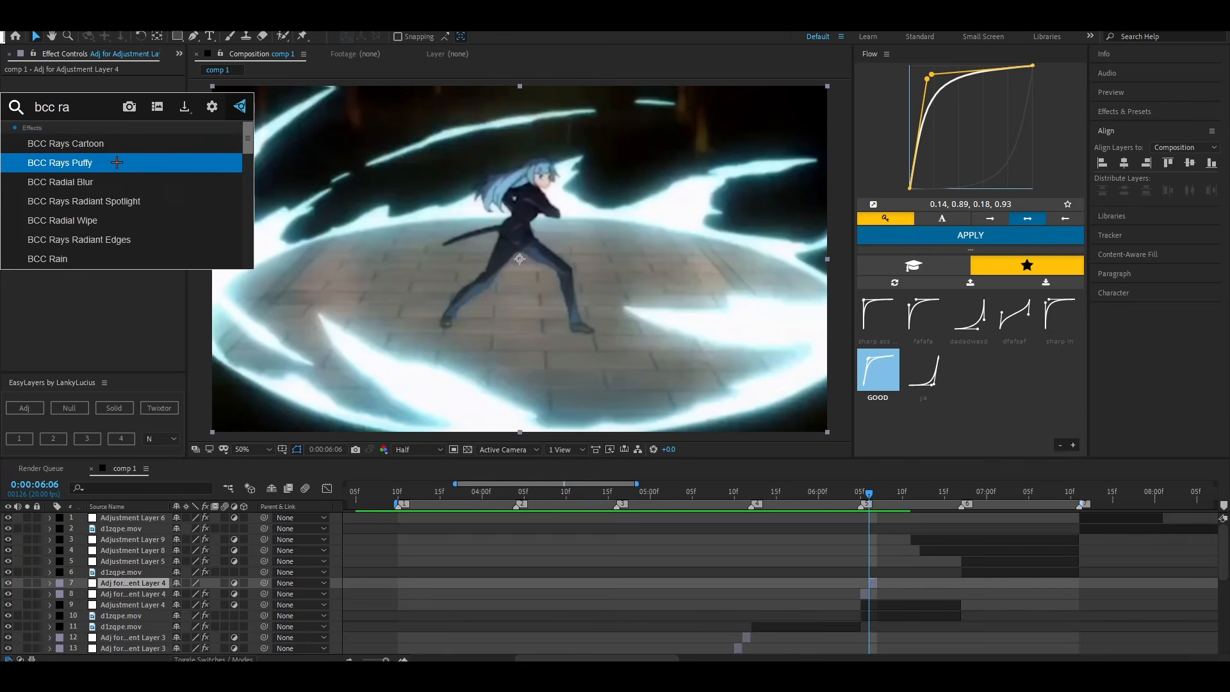
key("Return")
left_click_drag(552, 245, 521, 260)
left_click(88, 318)
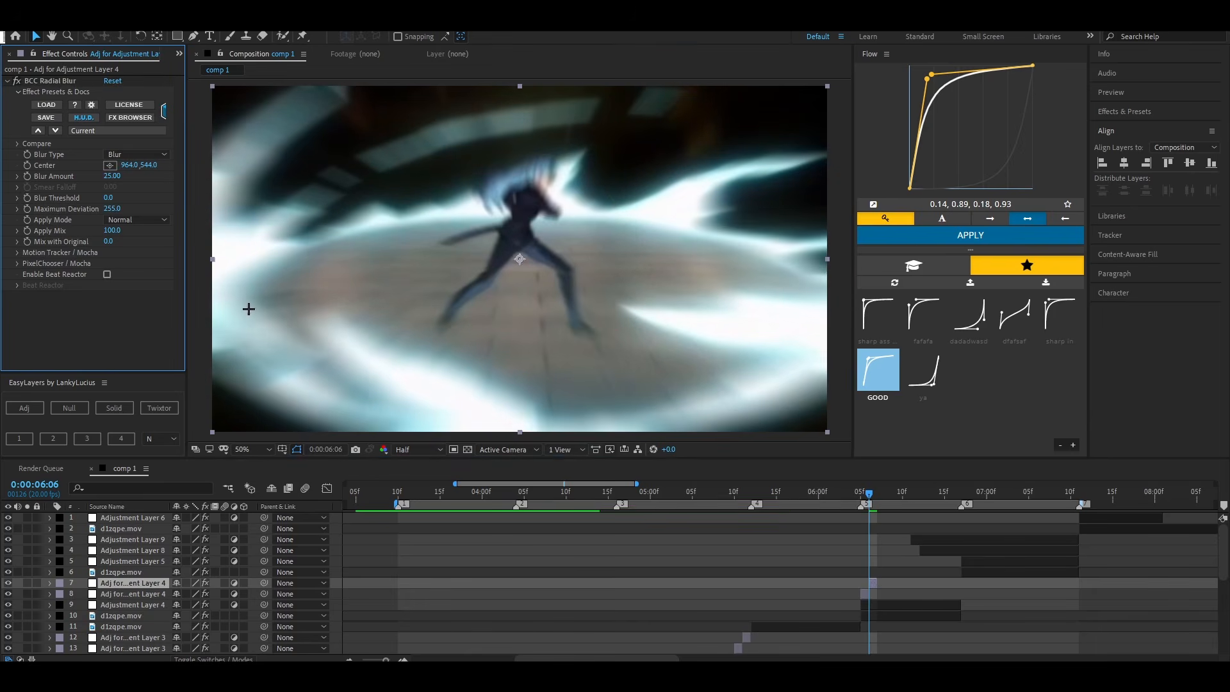
left_click(109, 175)
type("15")
key("Return")
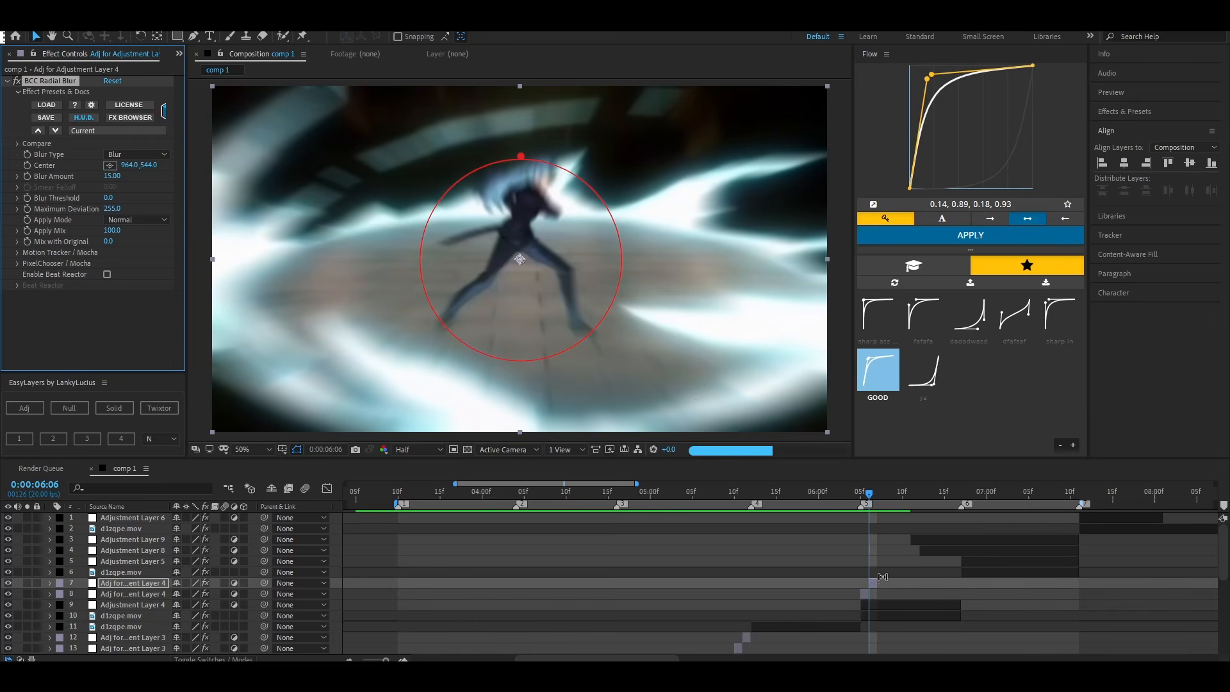
left_click(990, 598)
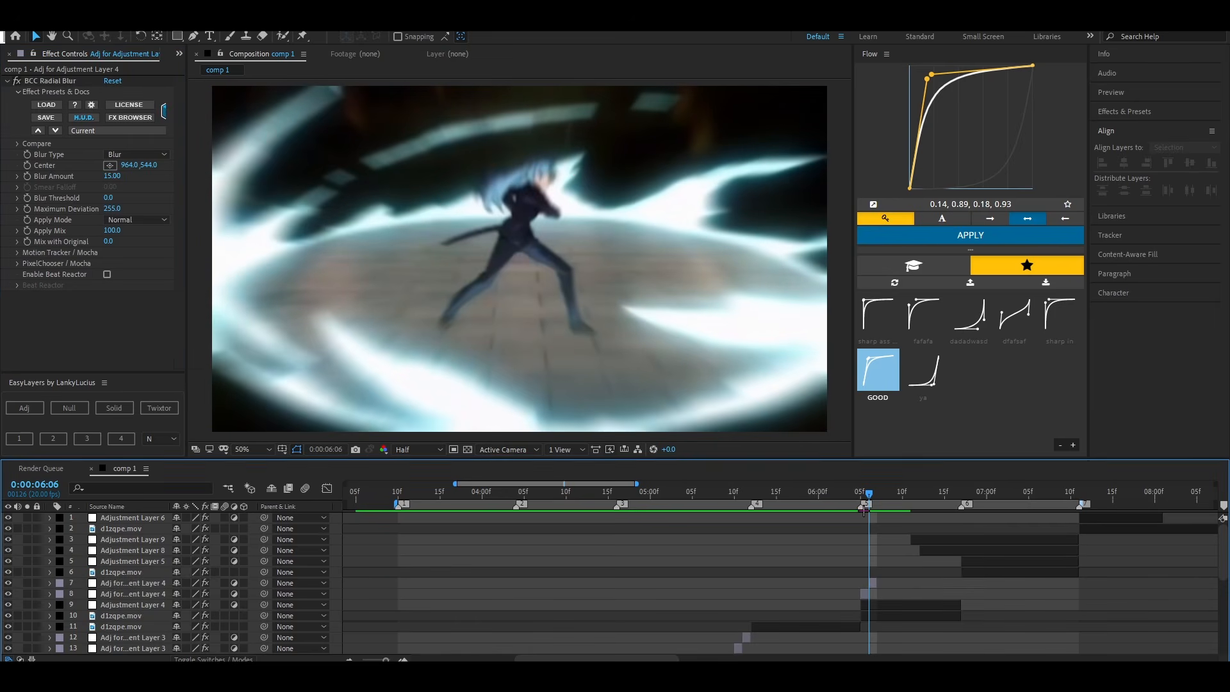
key("space")
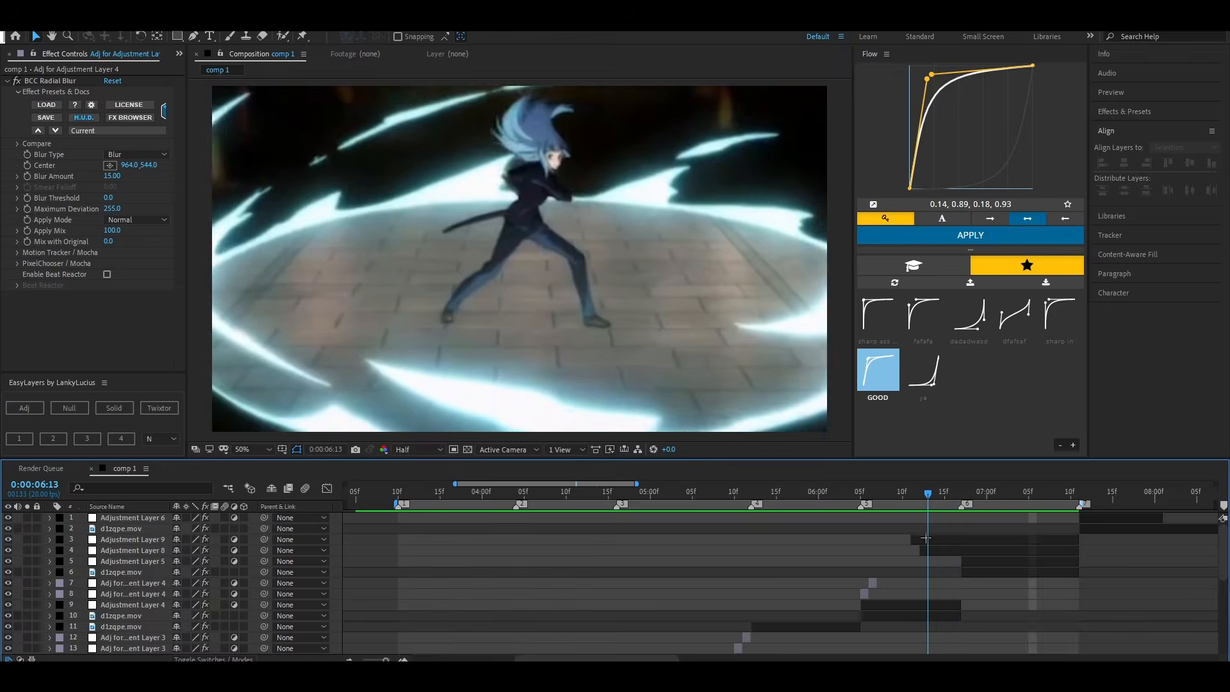
Add BCC Gaussian Blur to Adjustment Layer 9 and keyframe its Horizontal Blur at 4 on 0:00:06:17
left_click(948, 541)
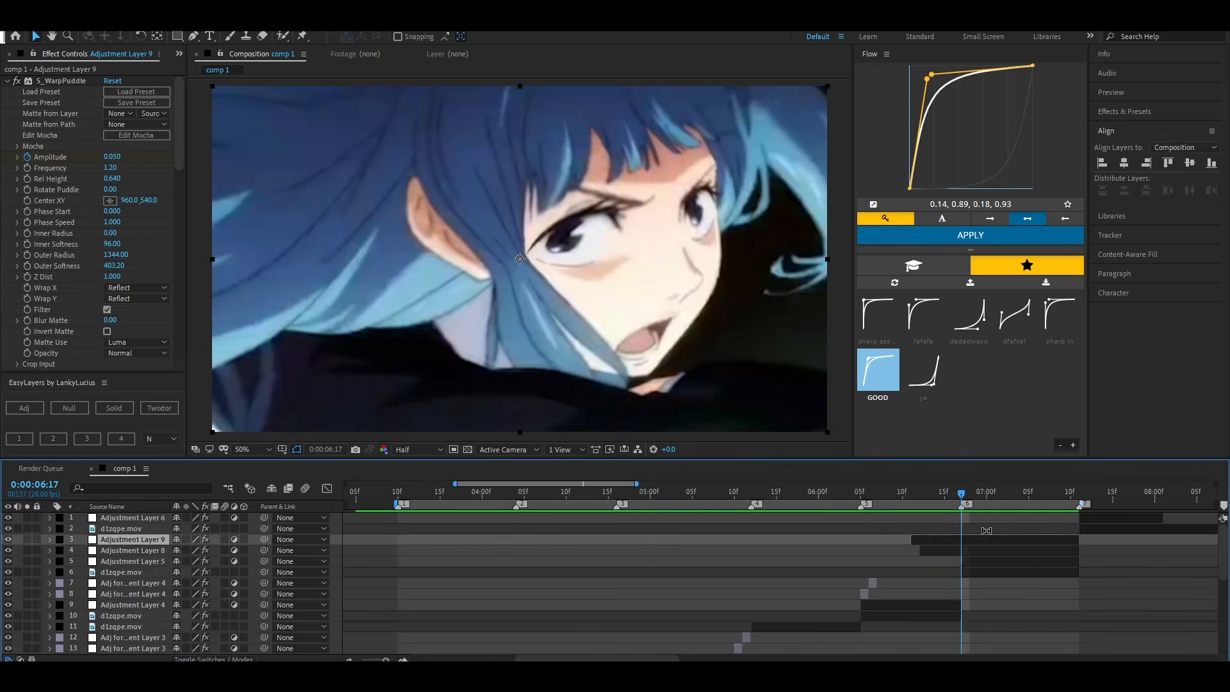
key("ctrl+space")
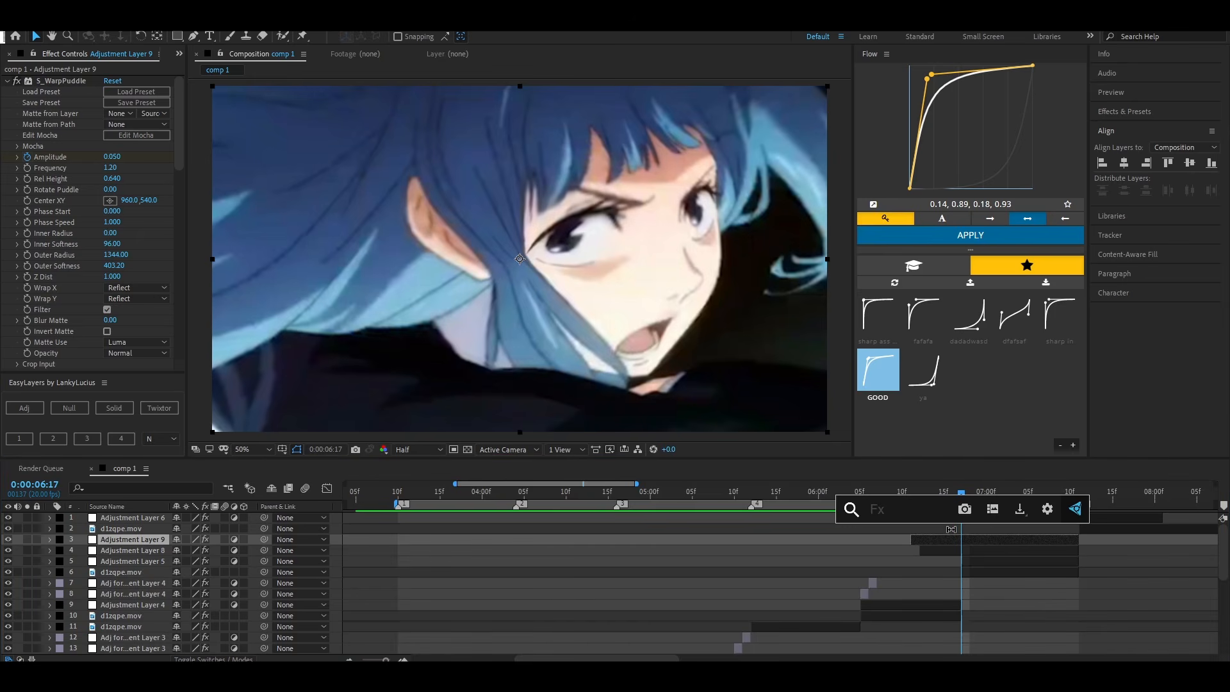
type("bcc g")
key("Return")
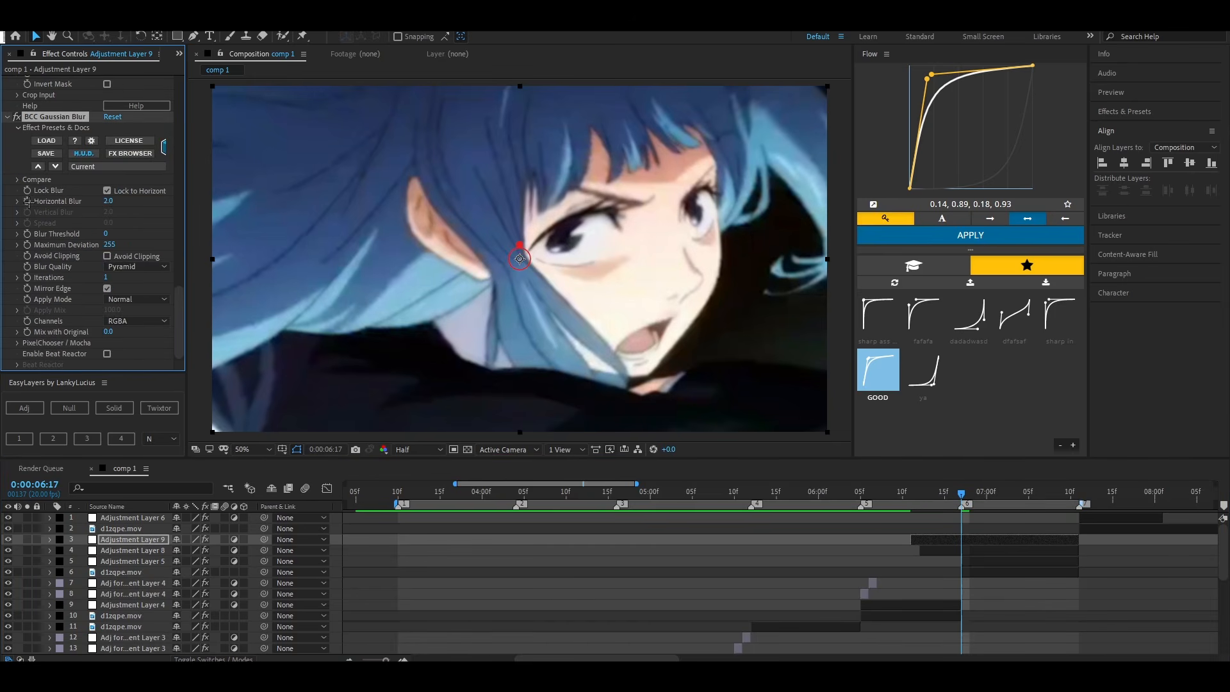
left_click_drag(112, 201, 116, 202)
left_click(108, 202)
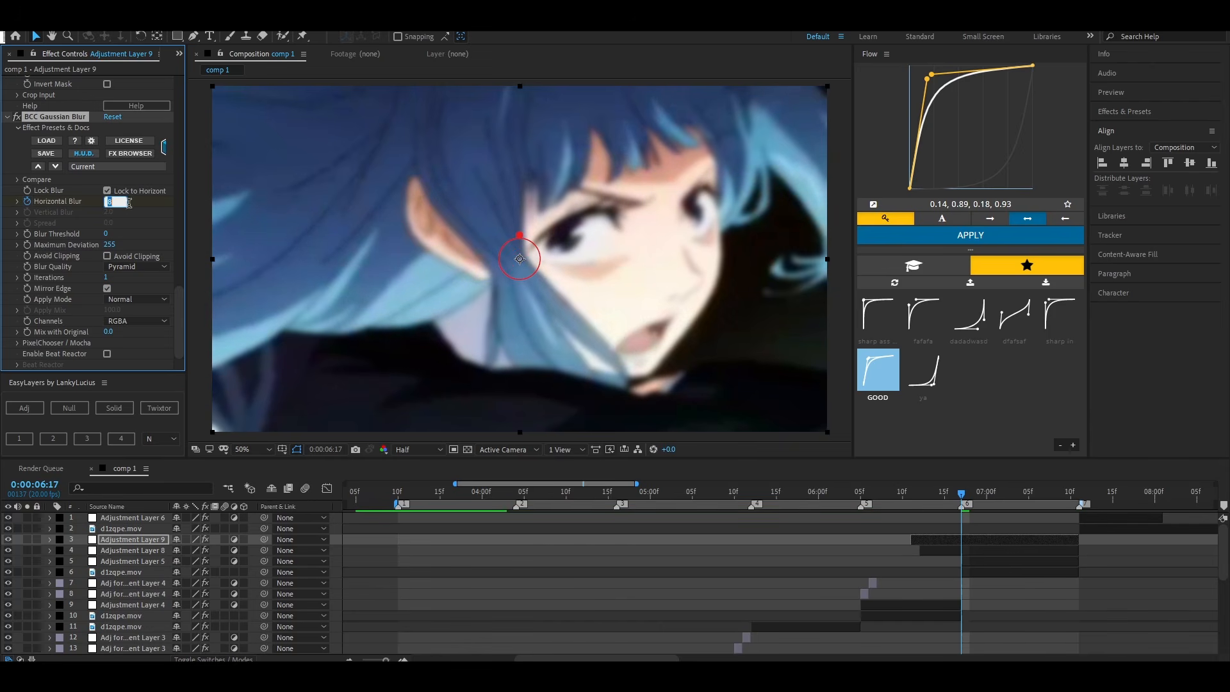
type("4")
left_click(157, 207)
Trim Adjustment Layer 9 to start at 0:00:06:12 and check its effect keyframes
left_click(926, 540)
left_click(920, 494)
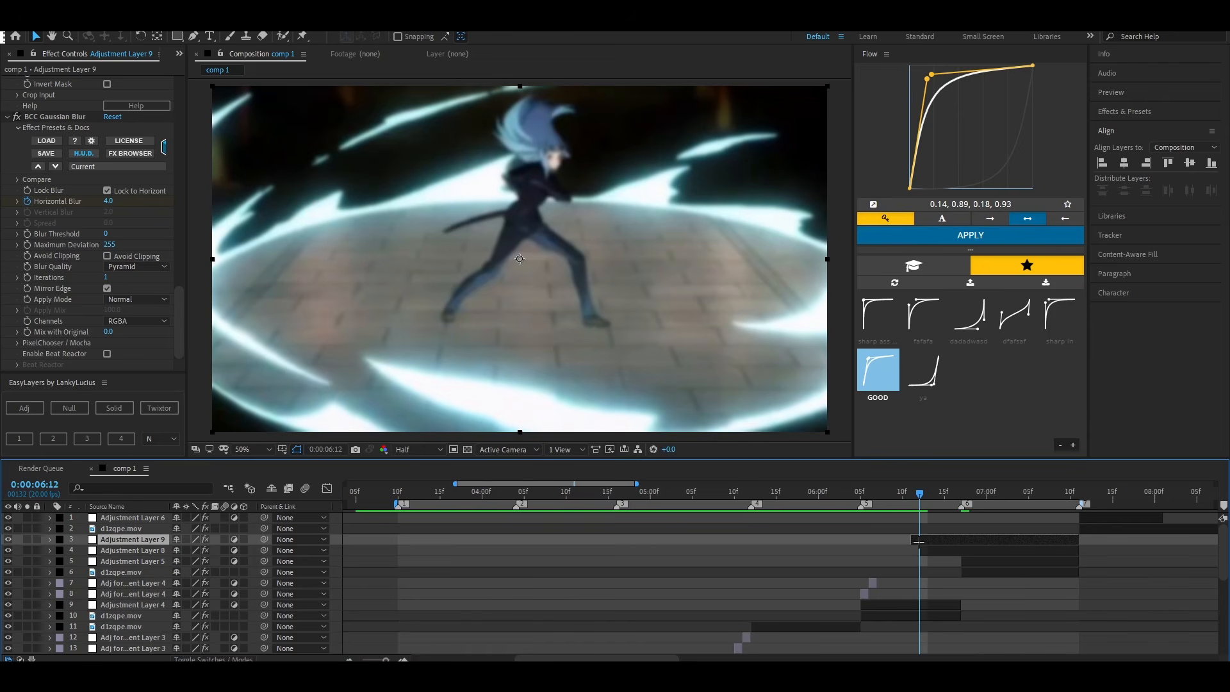
left_click_drag(919, 548, 921, 548)
scroll(14, 133, "up", 5)
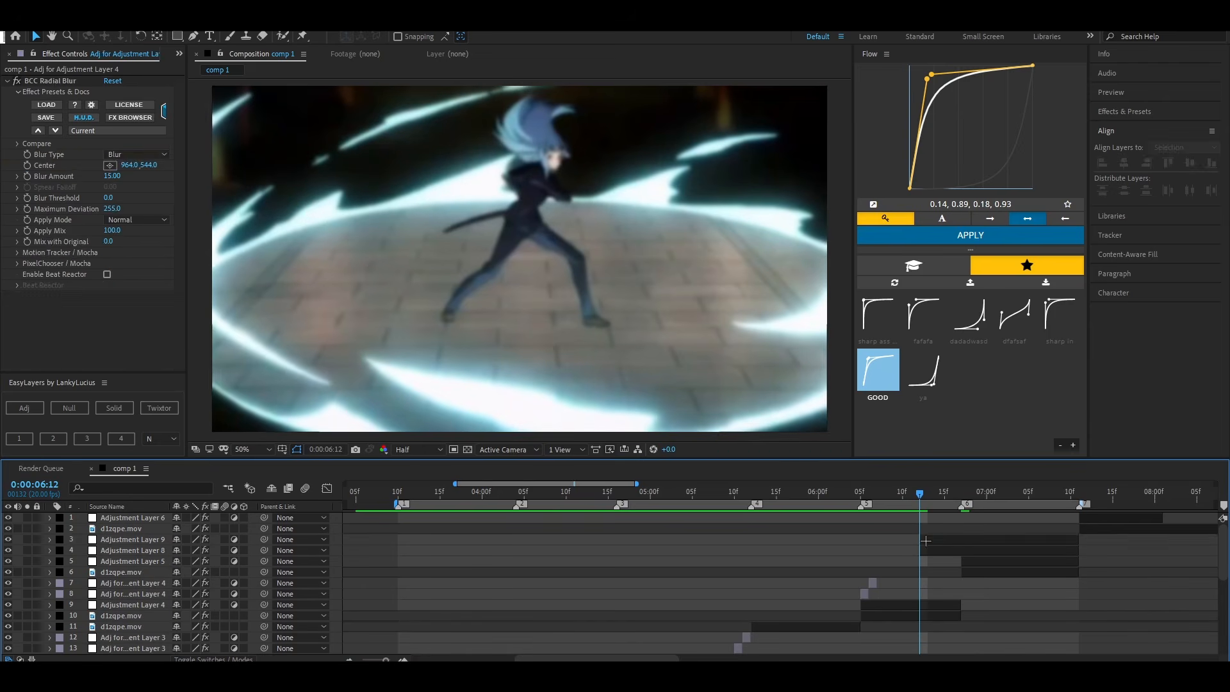
scroll(132, 175, "down", 5)
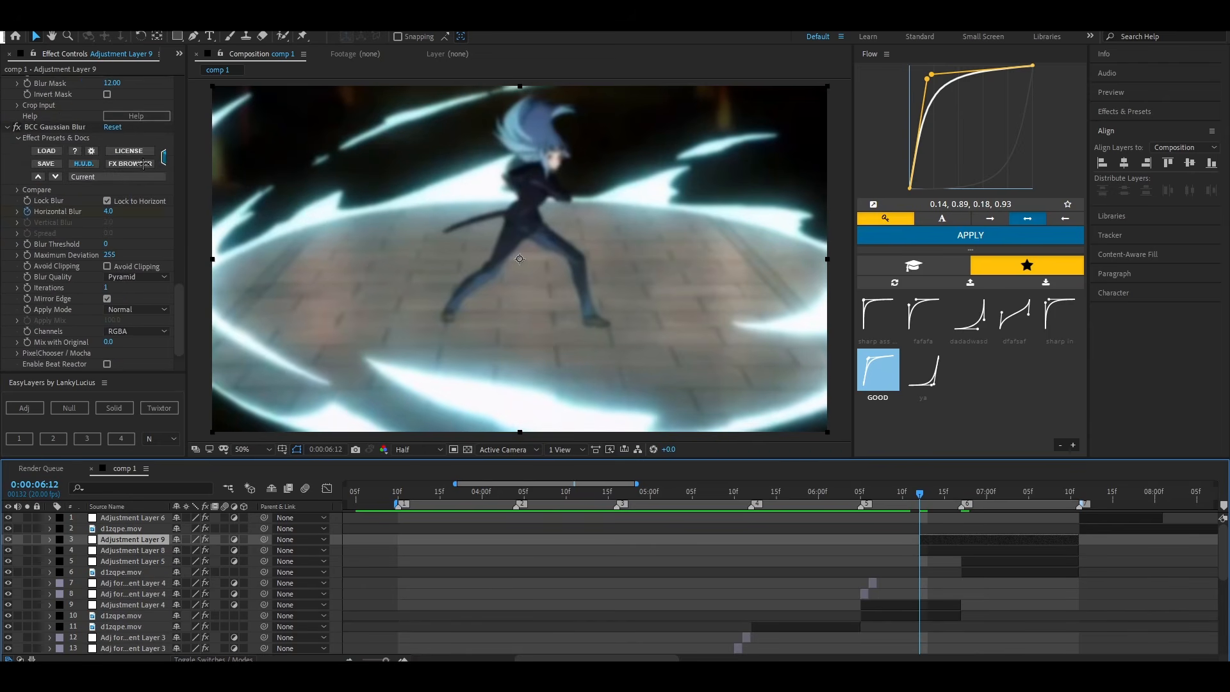
scroll(112, 211, "up", 5)
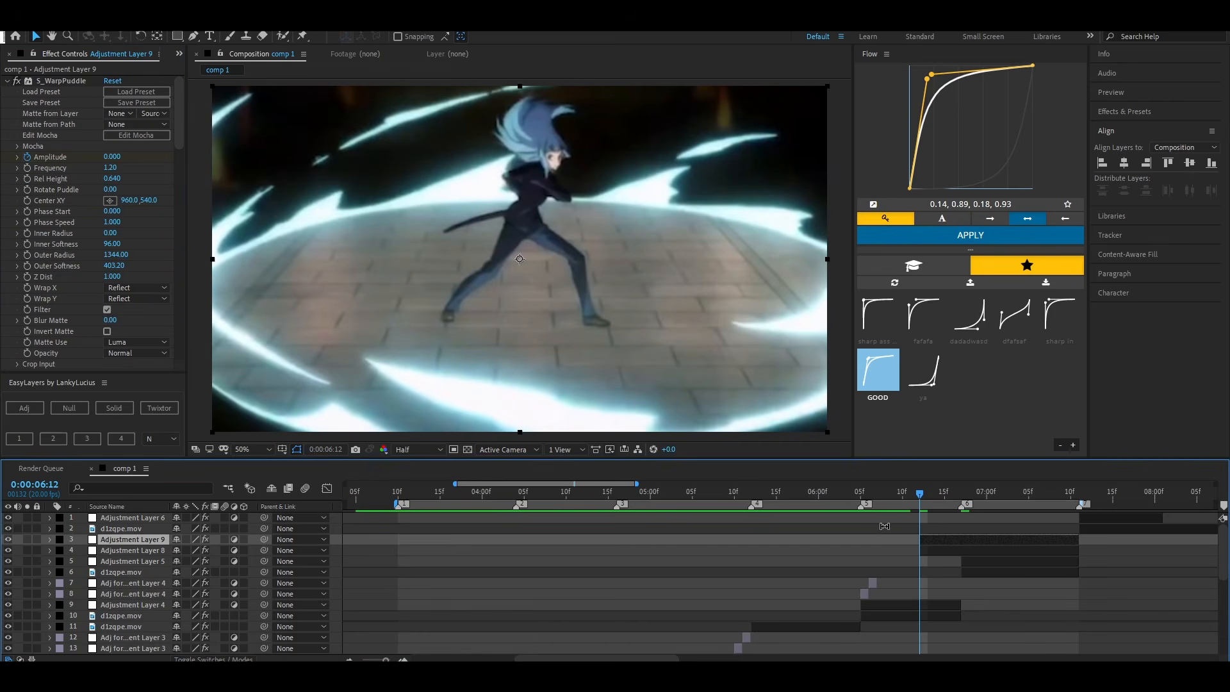
key("o")
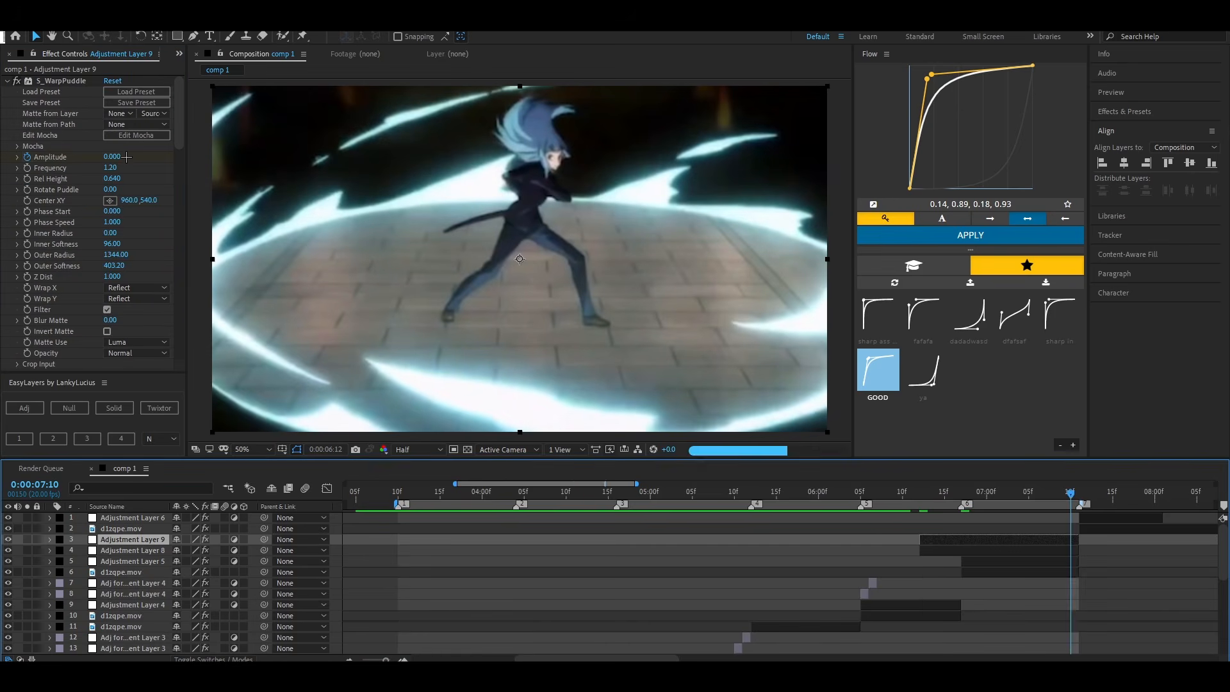
key("u")
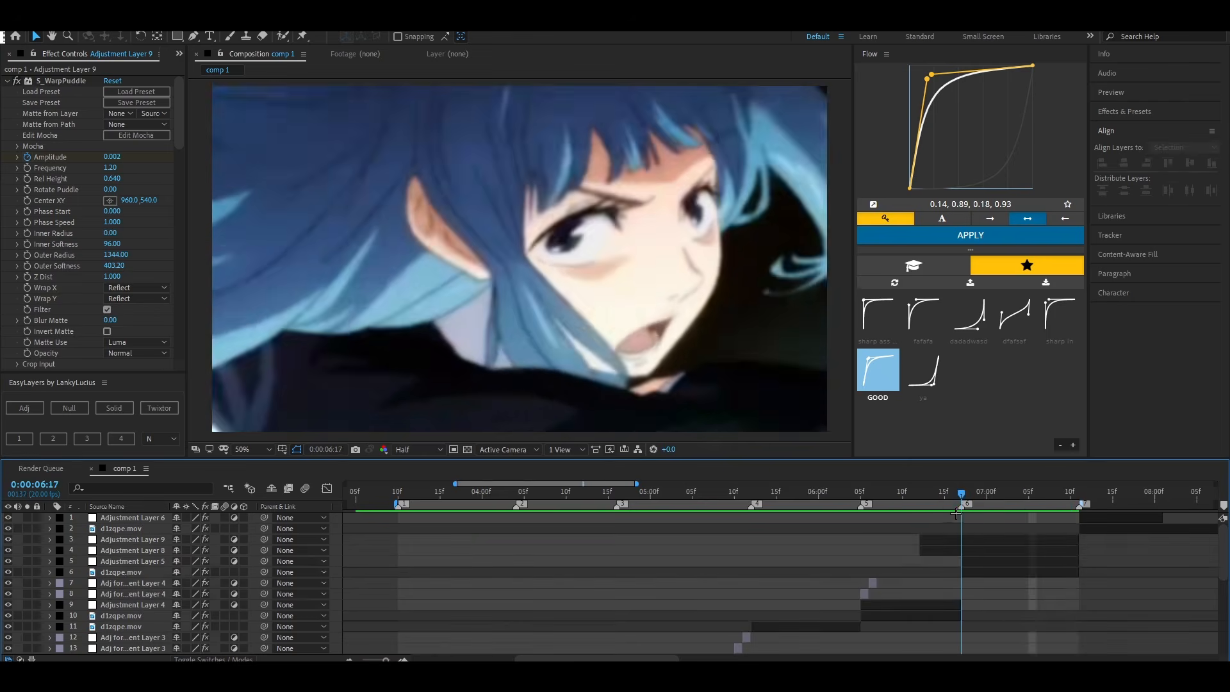
Create a one-frame adjustment layer above Adjustment Layer 9 at 0:00:06:17 and search the effects for "bcc rad"
key("Page_Up")
key("Page_Down")
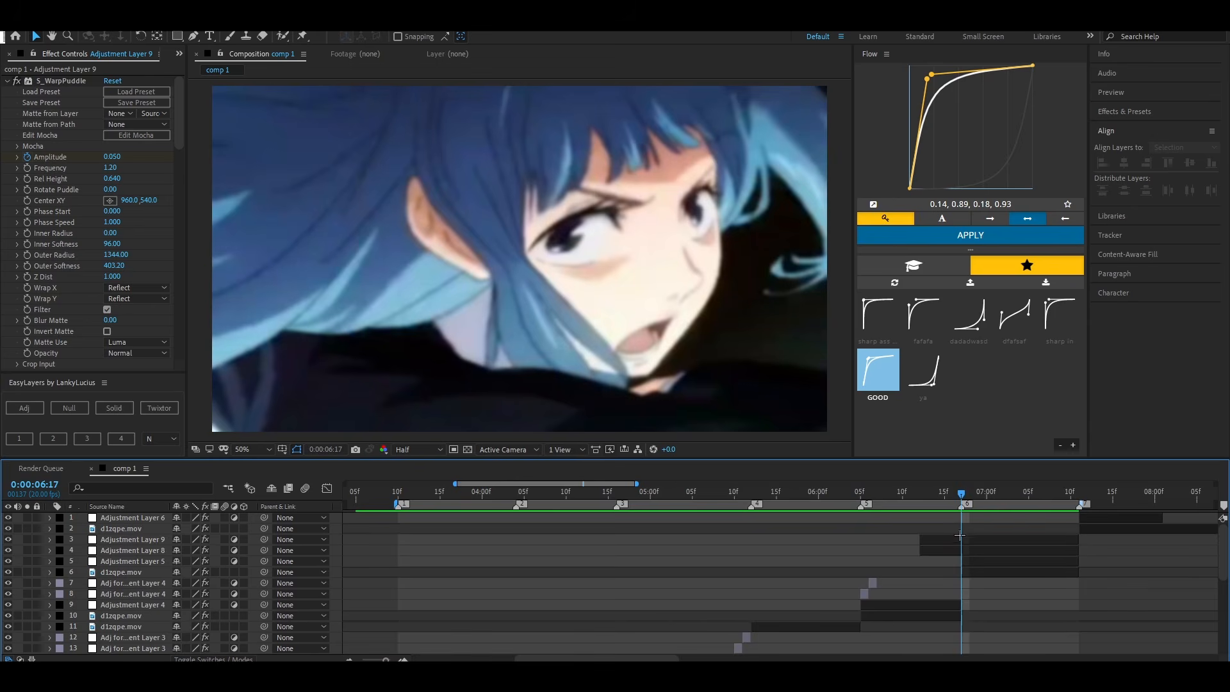
left_click(961, 541)
left_click(19, 439)
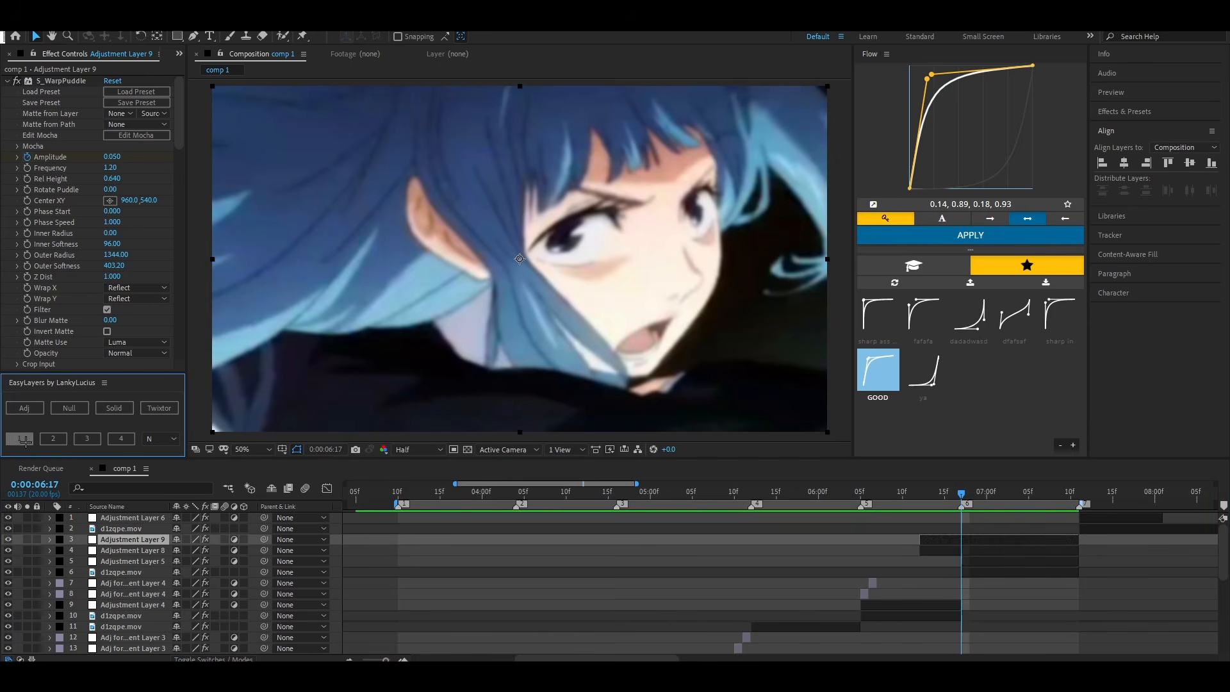
key("ctrl+space")
type("bcc rad")
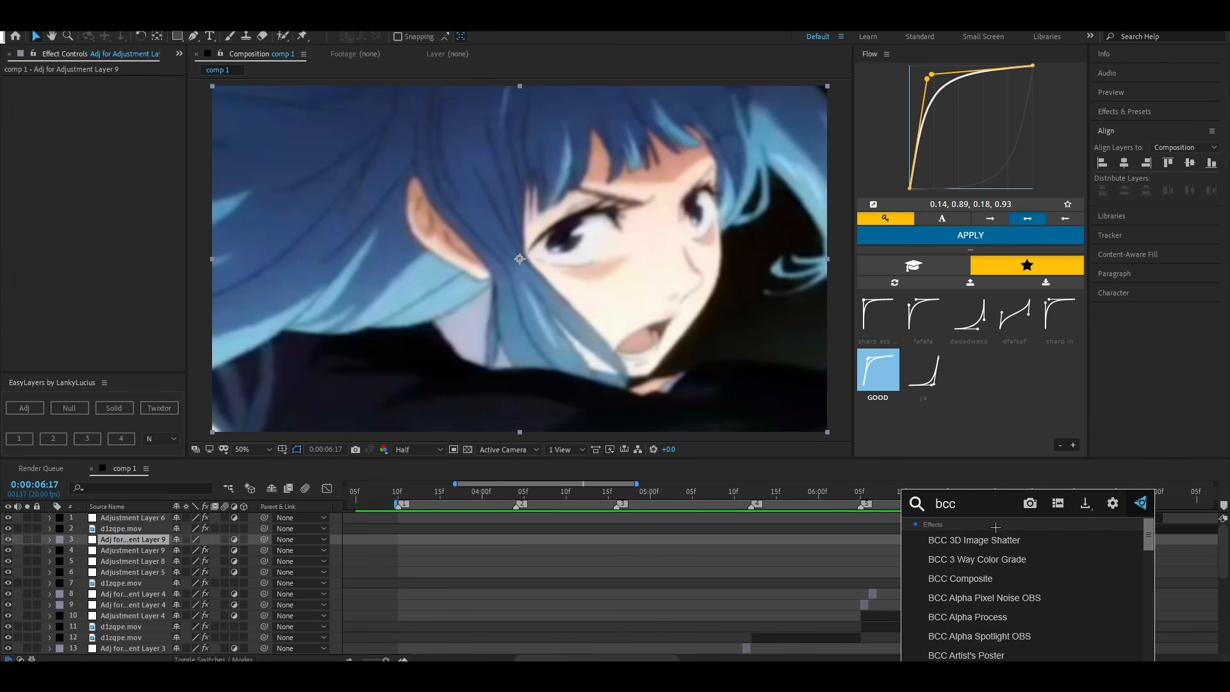